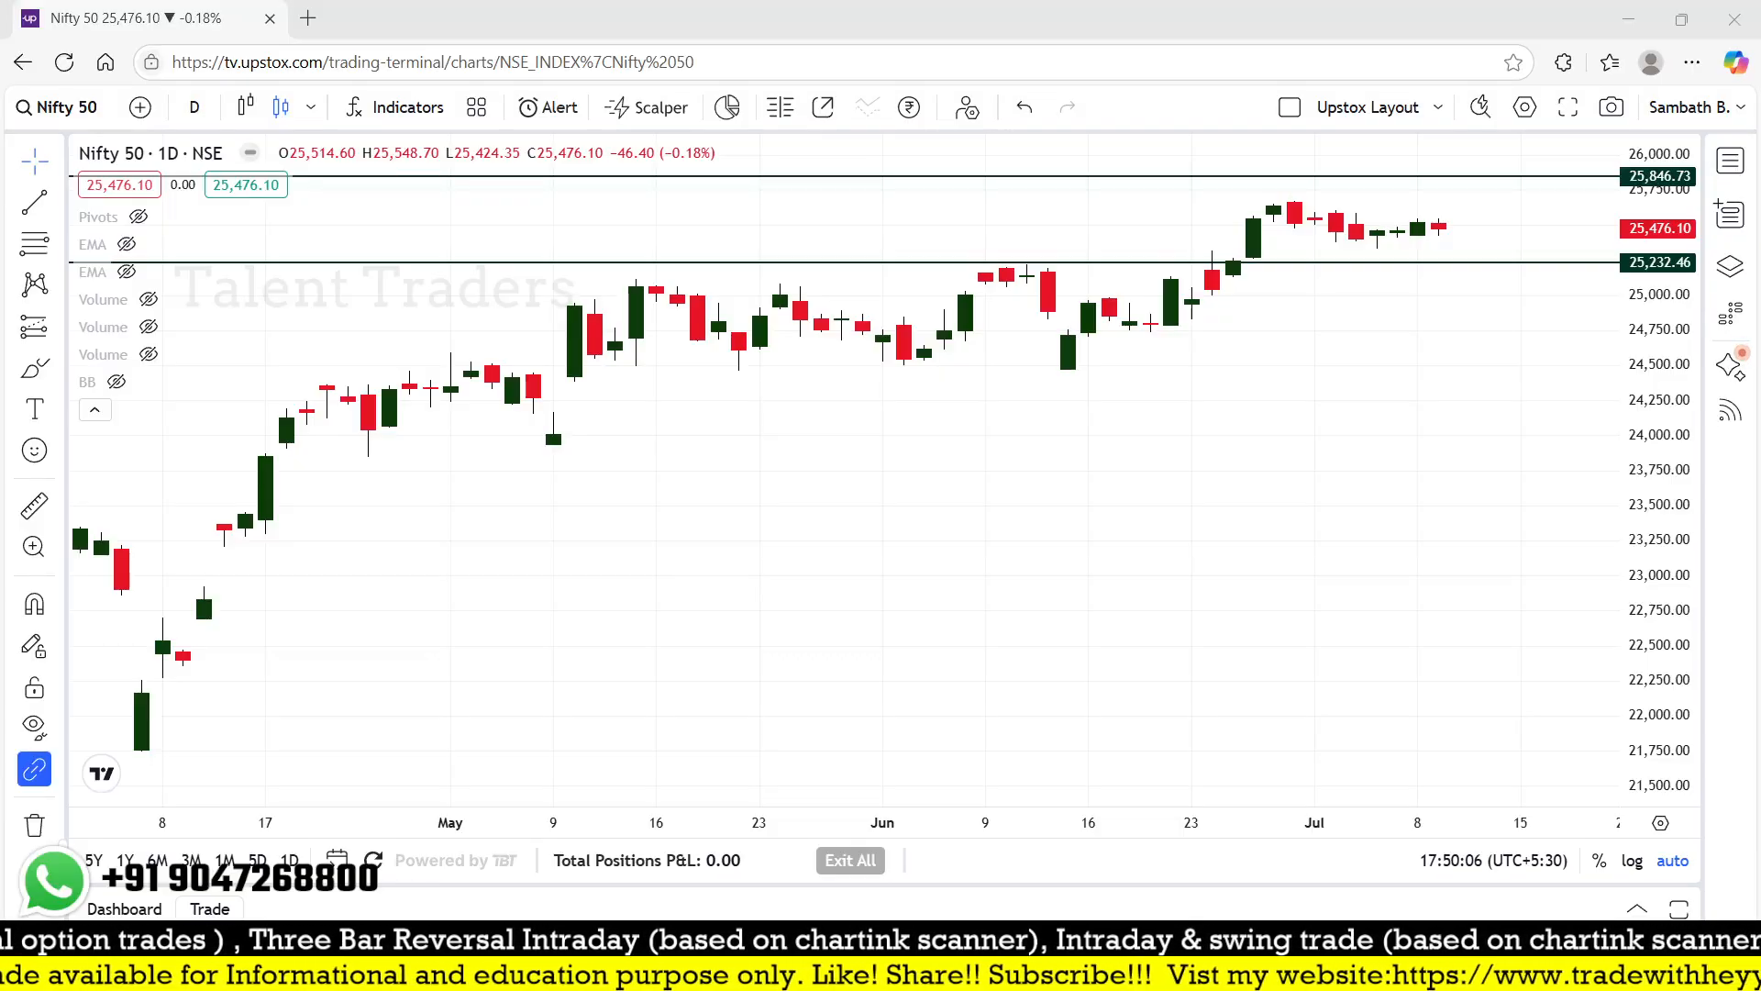
- Switch the Nifty 50 daily chart from regular candlesticks to Heikin Ashi candles
scroll(1054, 554, down, 3)
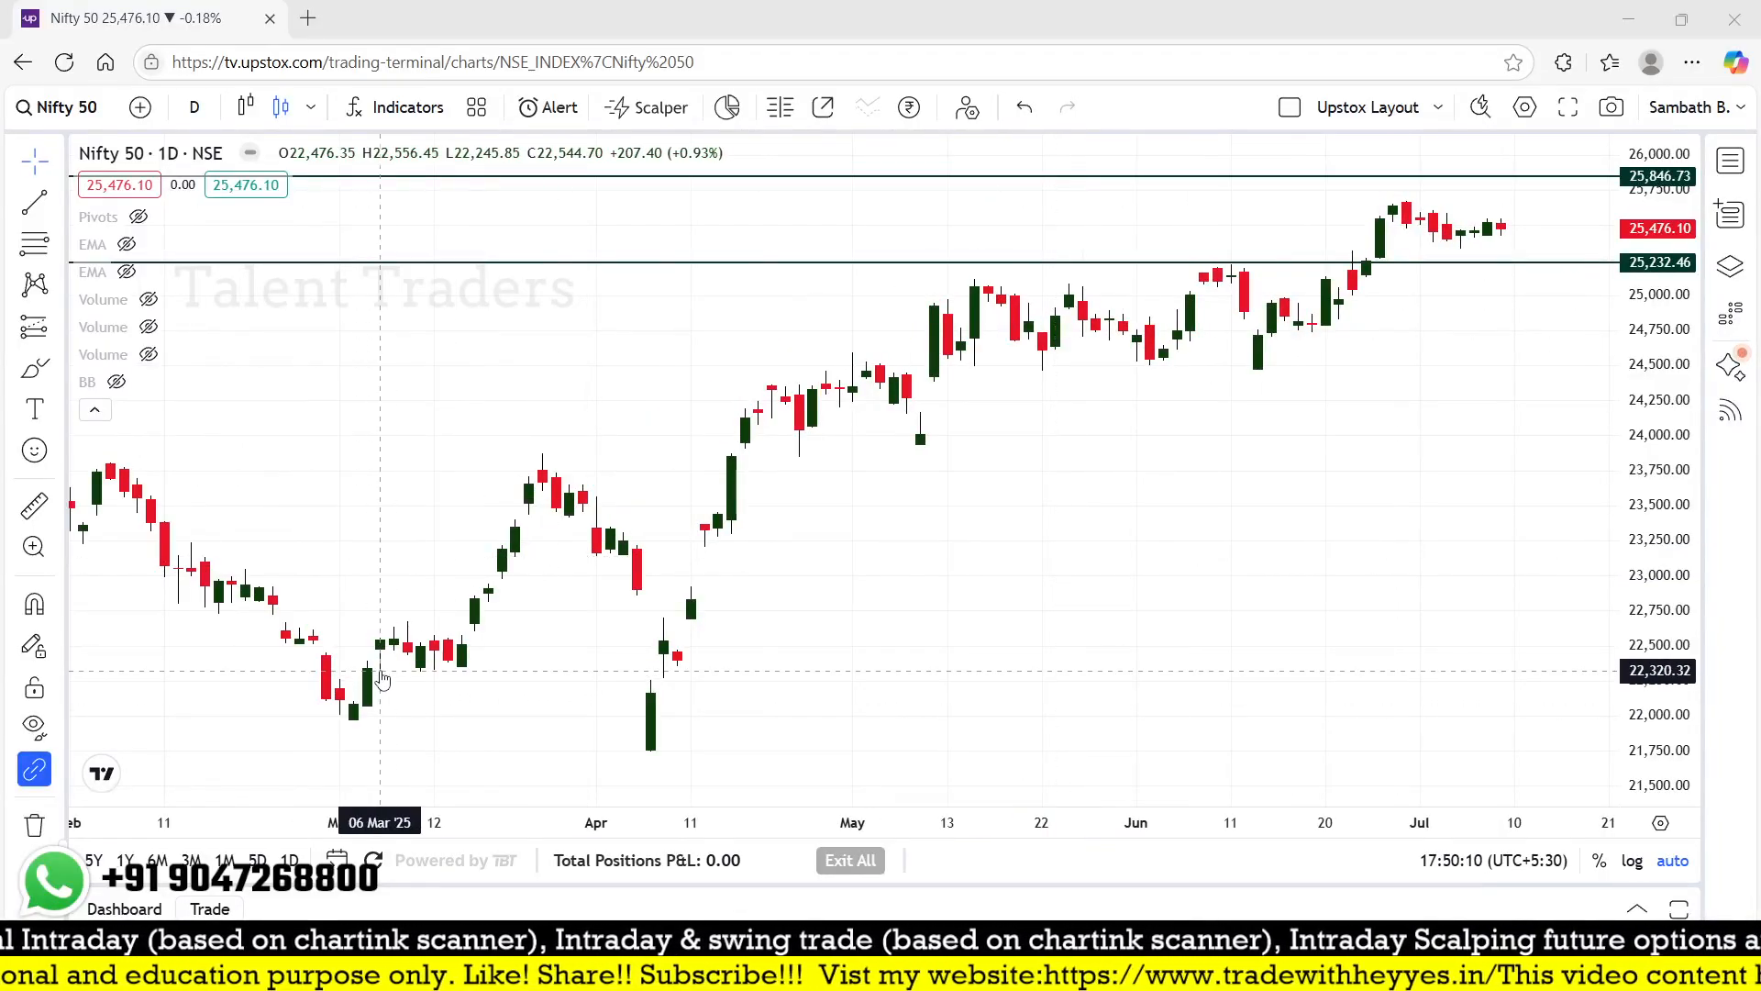
scroll(385, 660, up, 3)
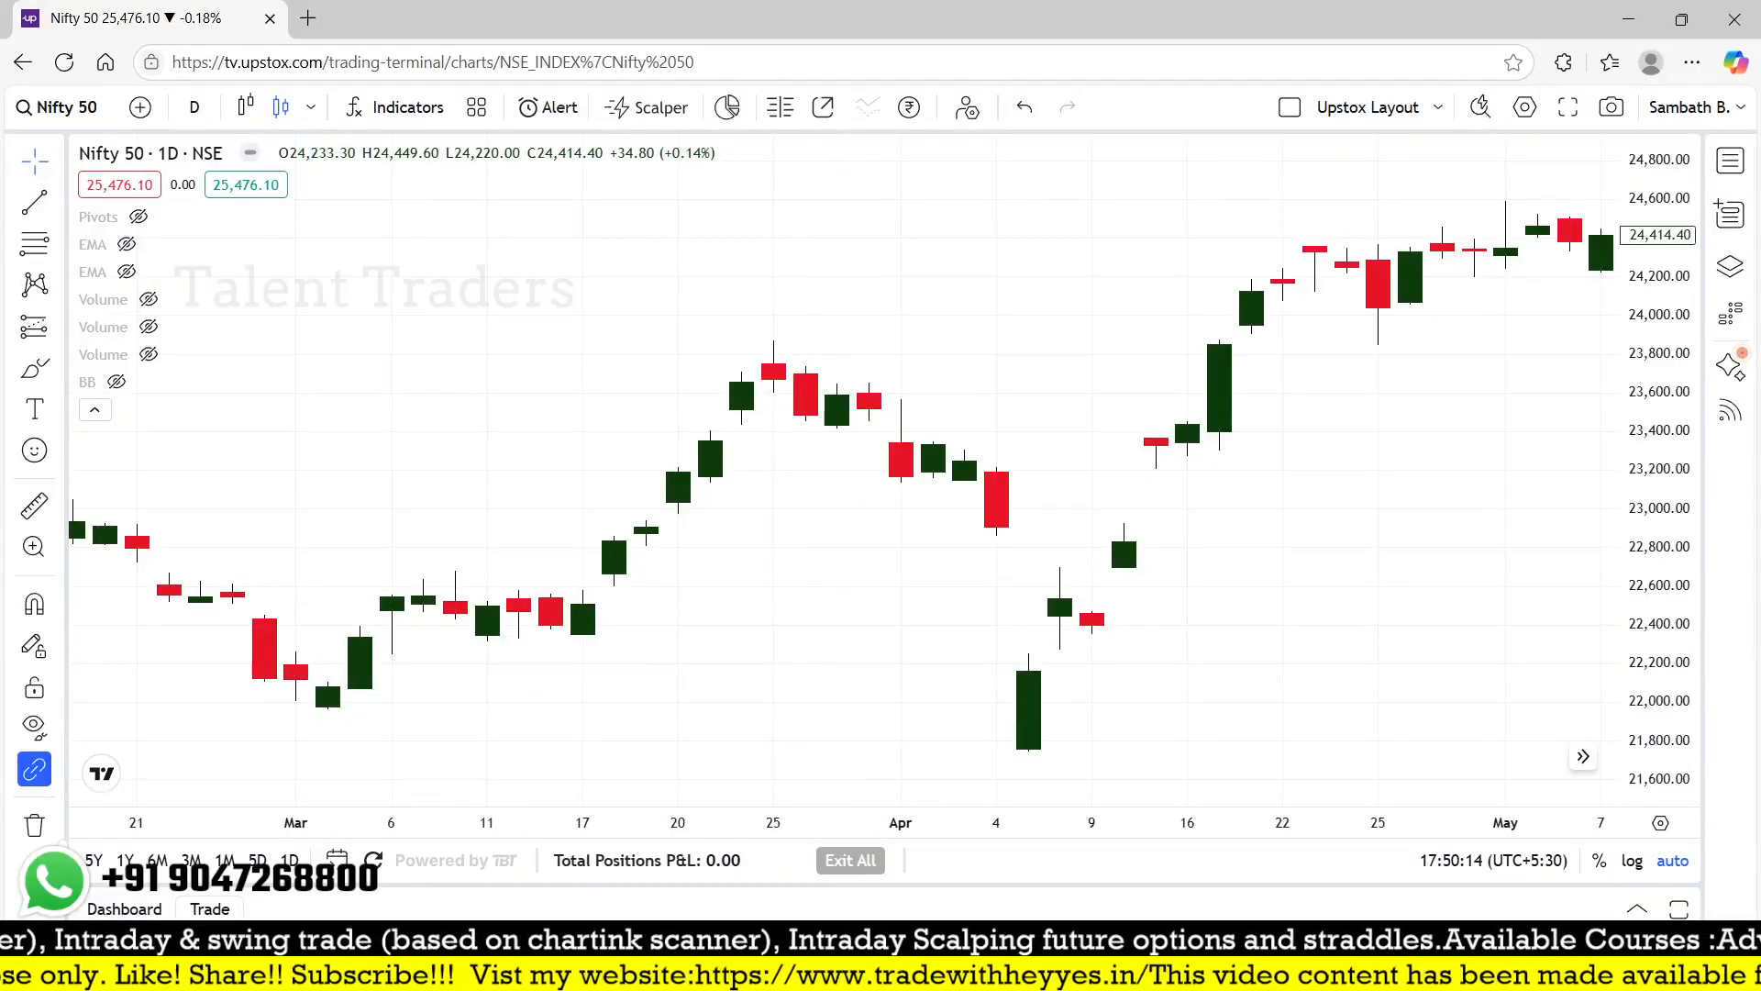
scroll(659, 511, down, 2)
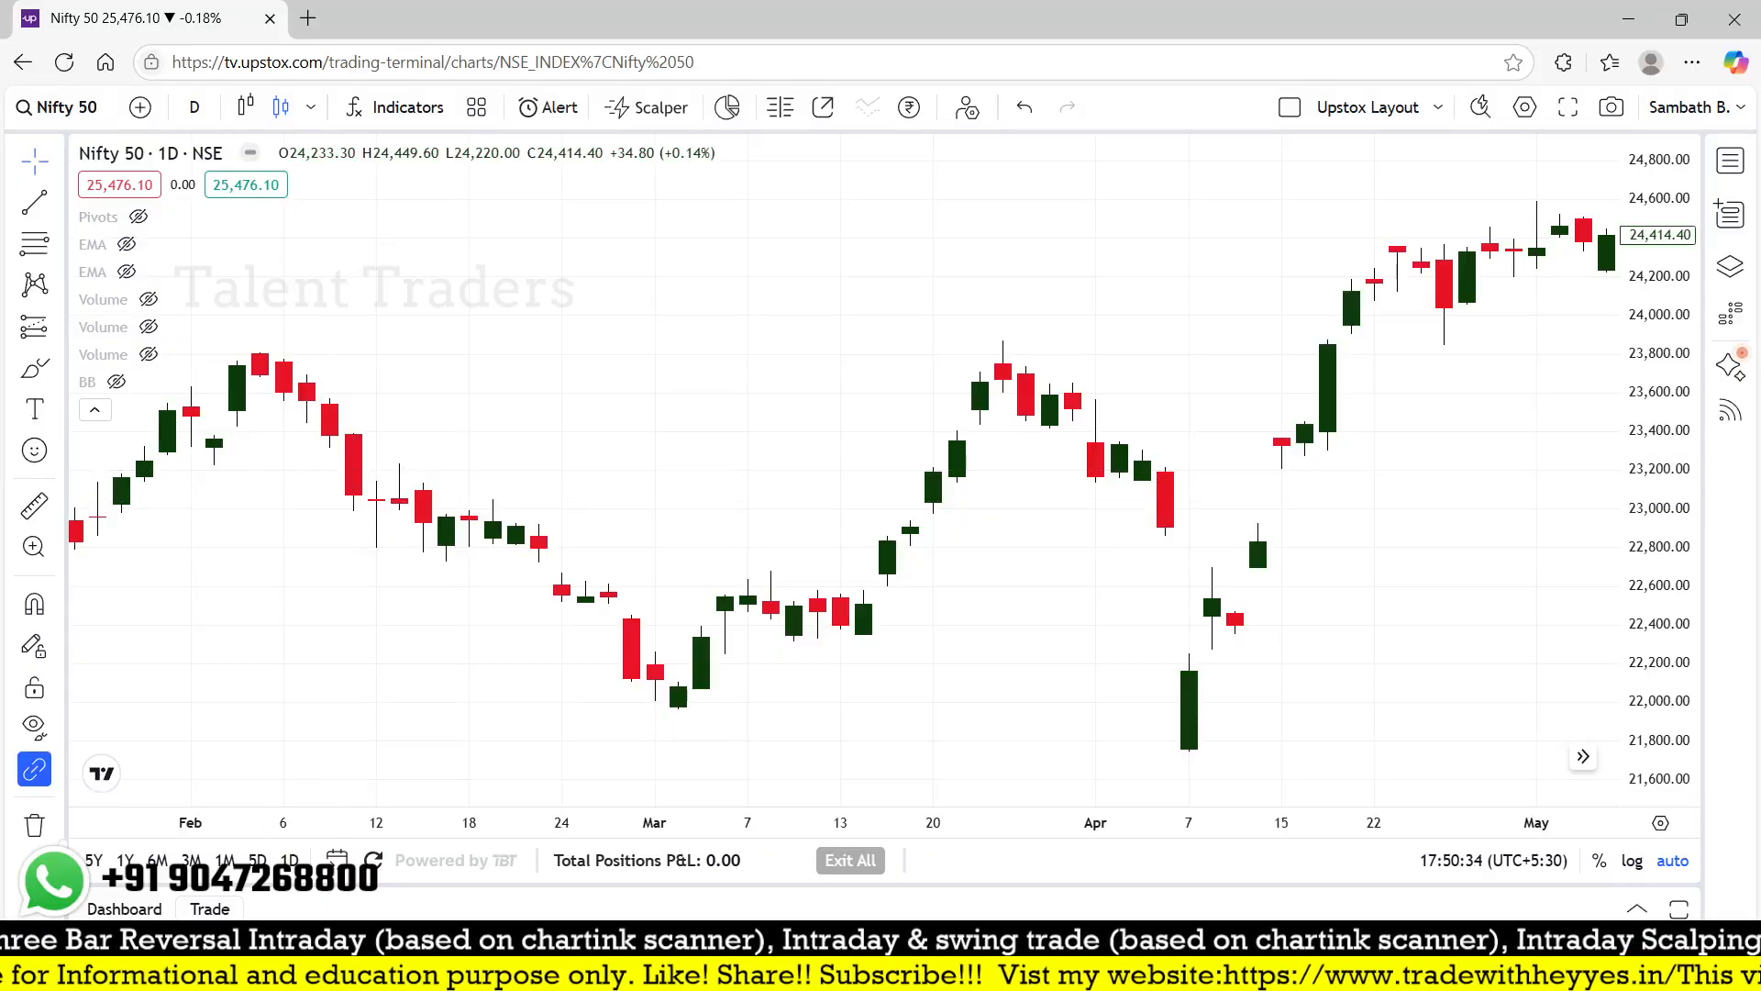
click(245, 107)
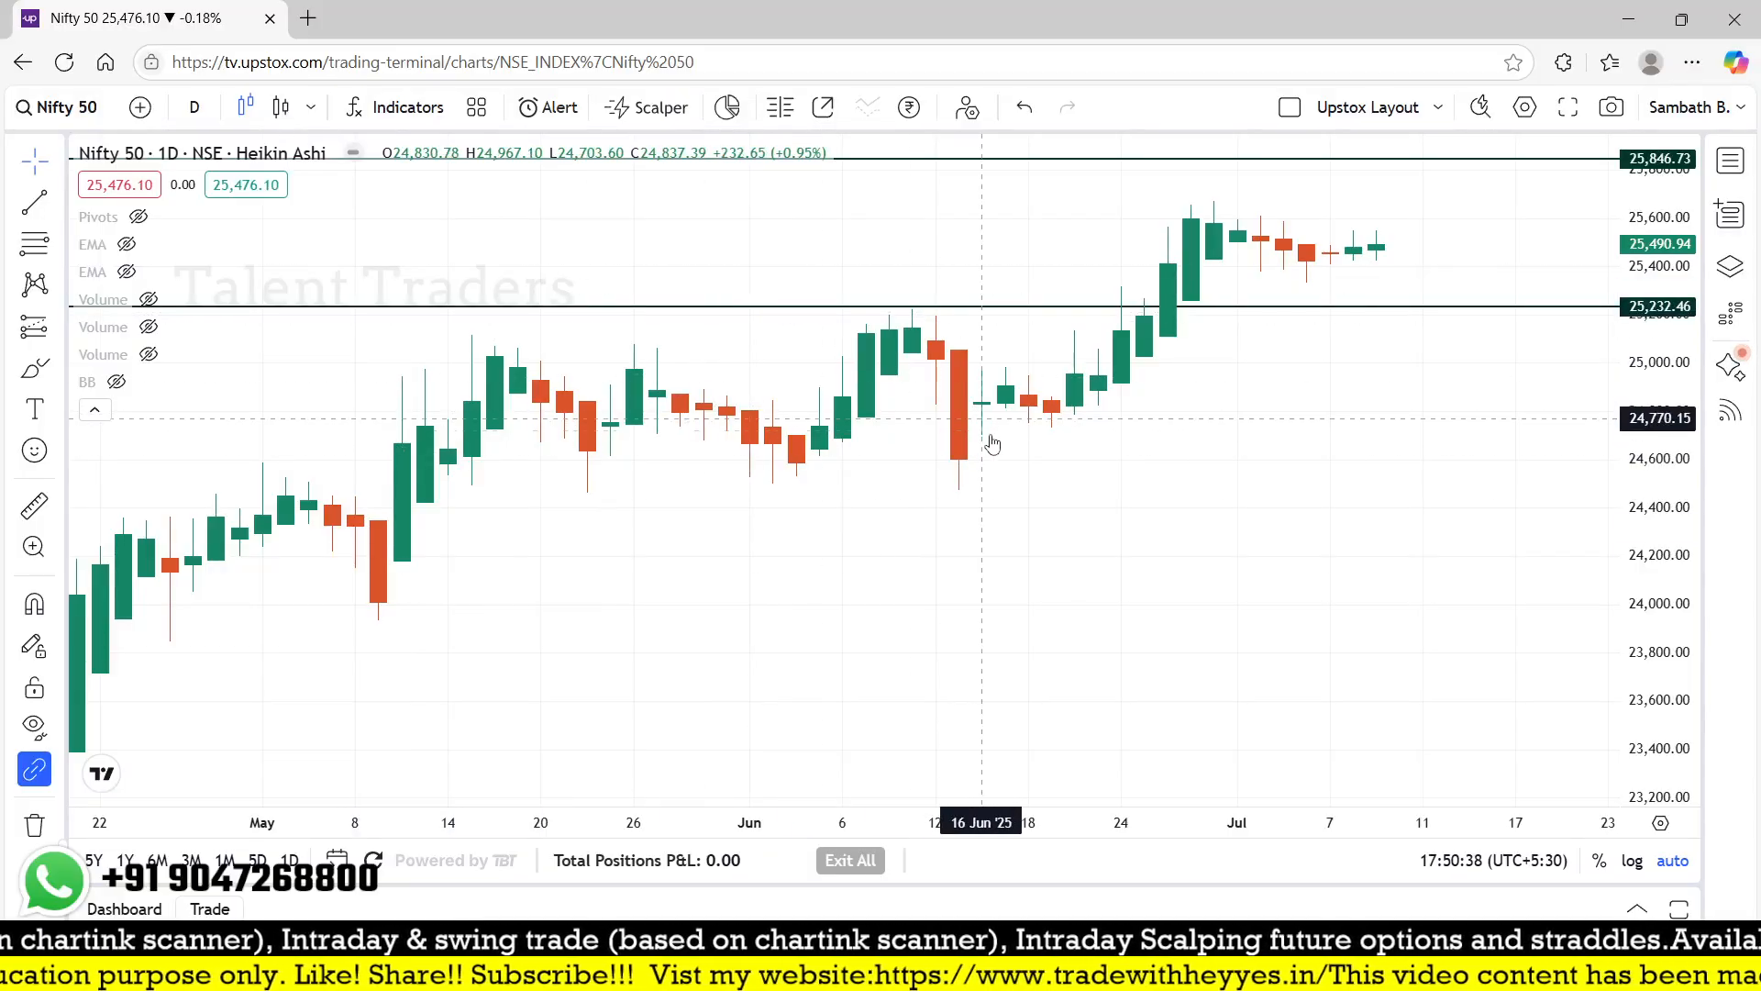
- Examine the candle shapes and trend swings on the Nifty 50 daily Heikin Ashi chart from late 2024 to July 2025
scroll(528, 566, down, 3)
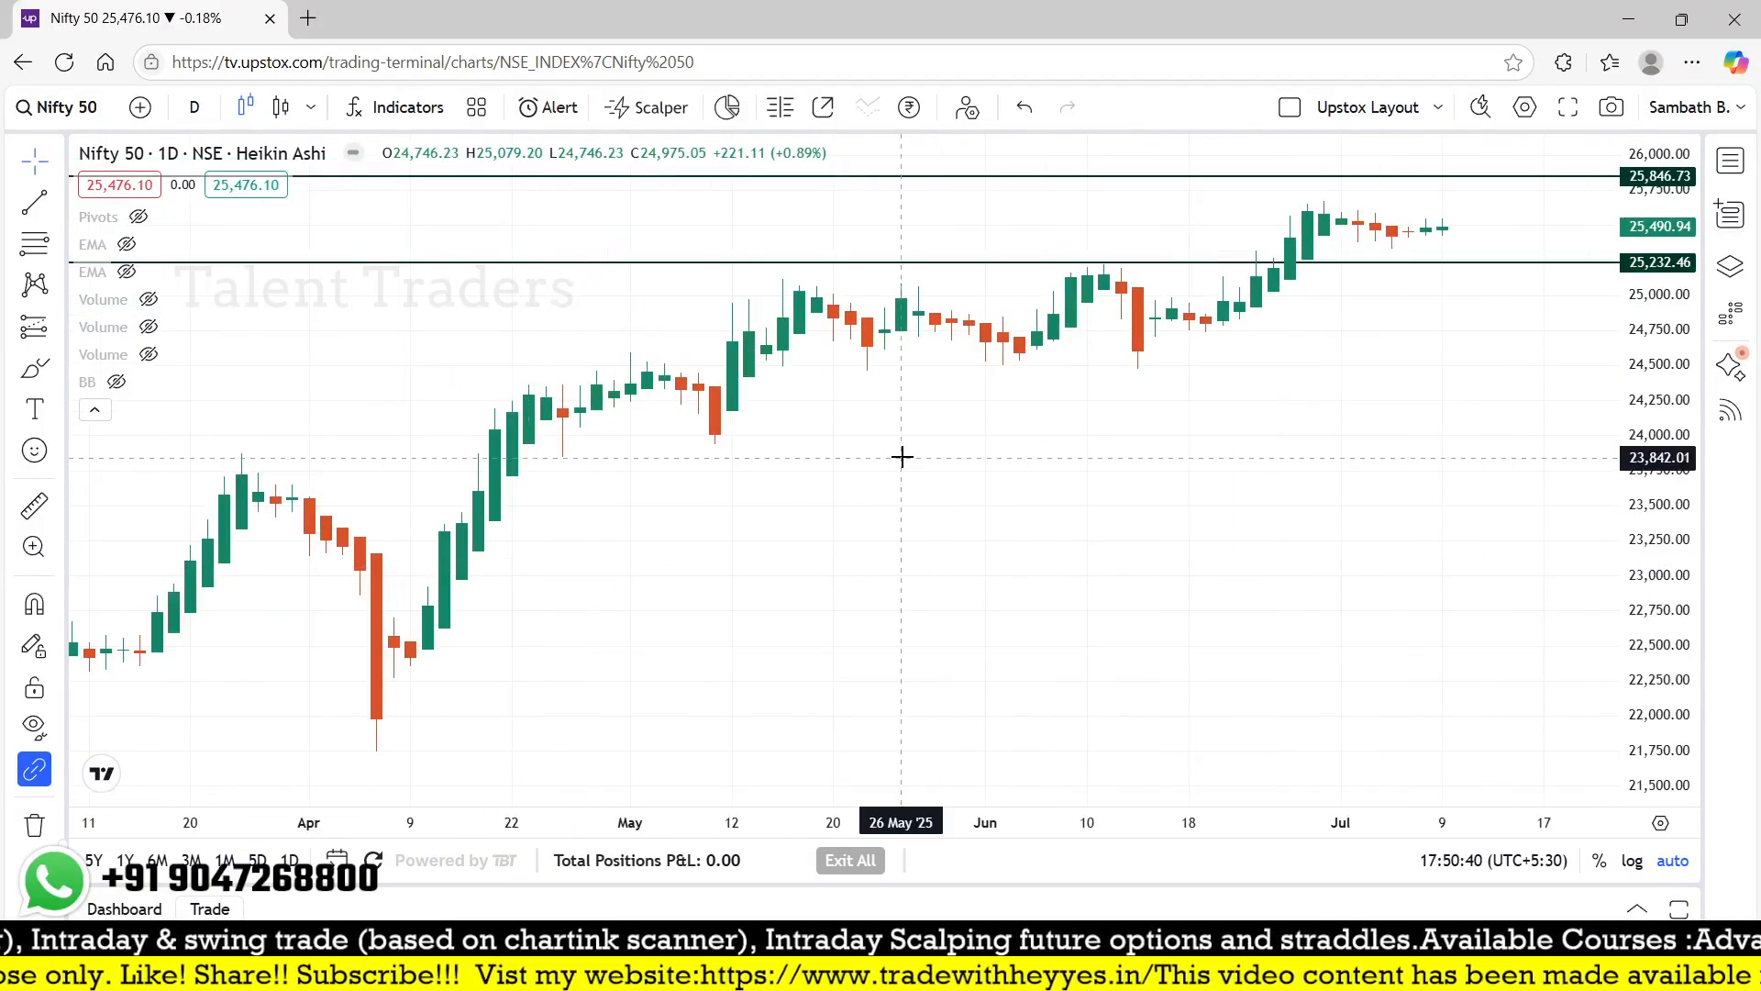
scroll(743, 425, down, 2)
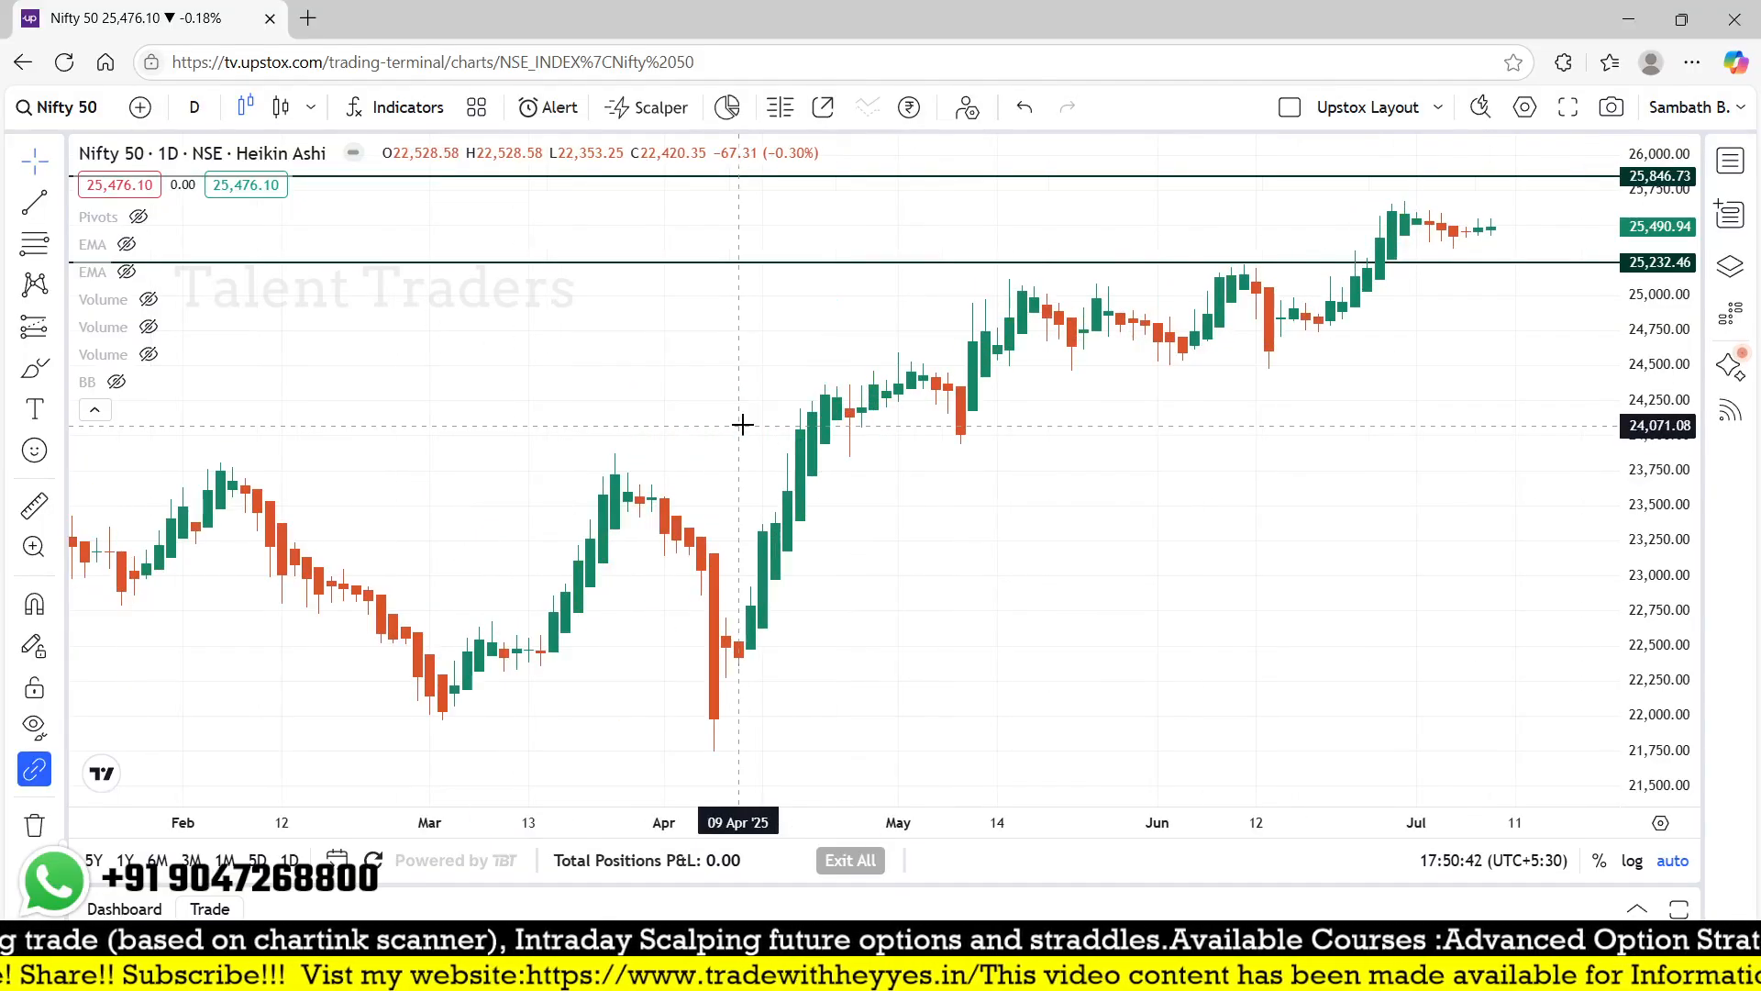
scroll(743, 425, down, 2)
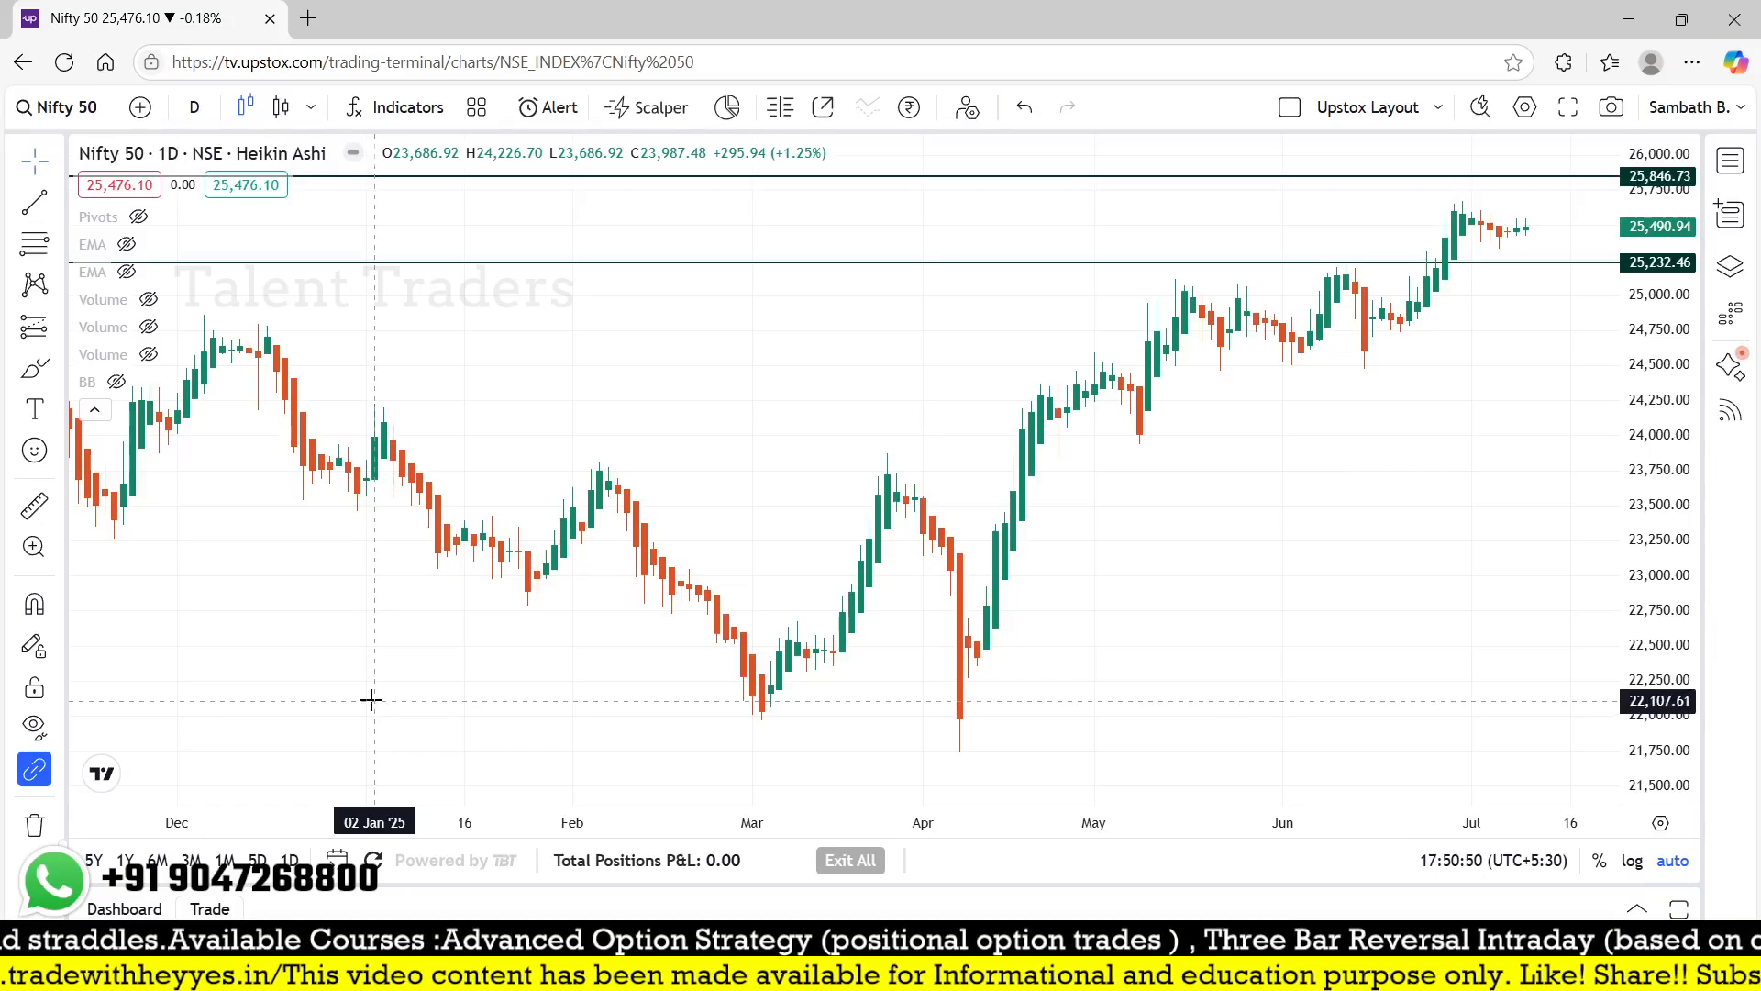
drag(367, 656, 620, 627)
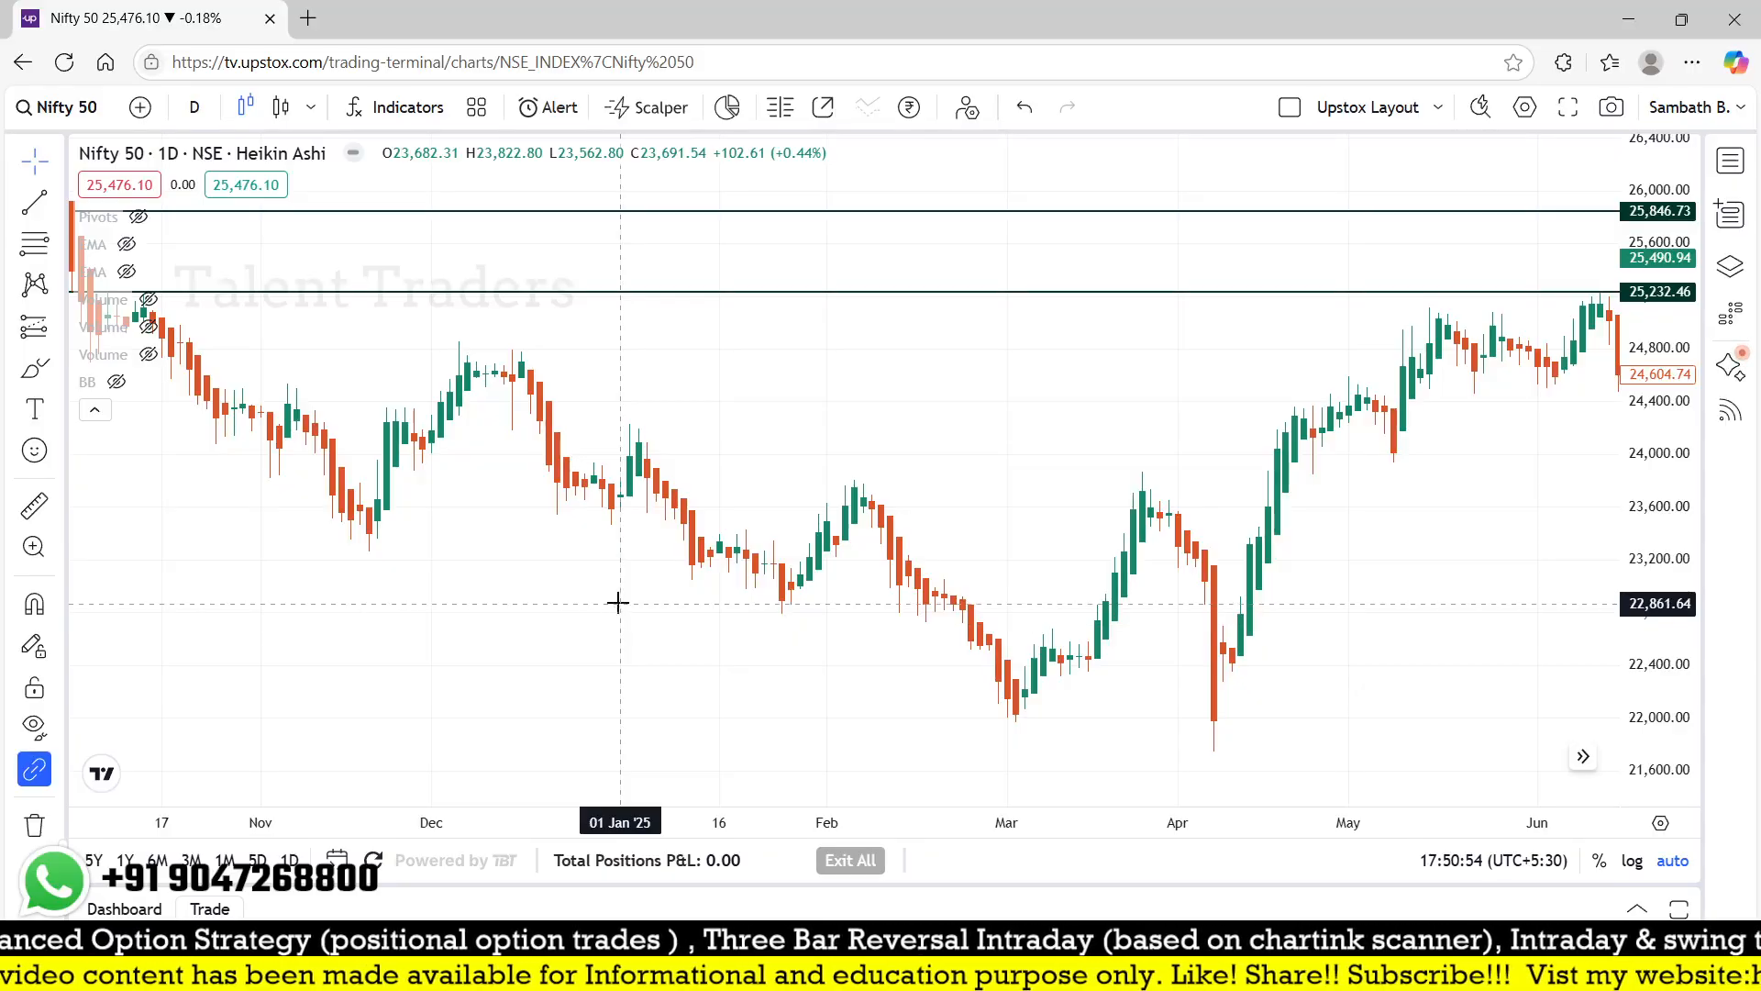
scroll(369, 511, up, 1)
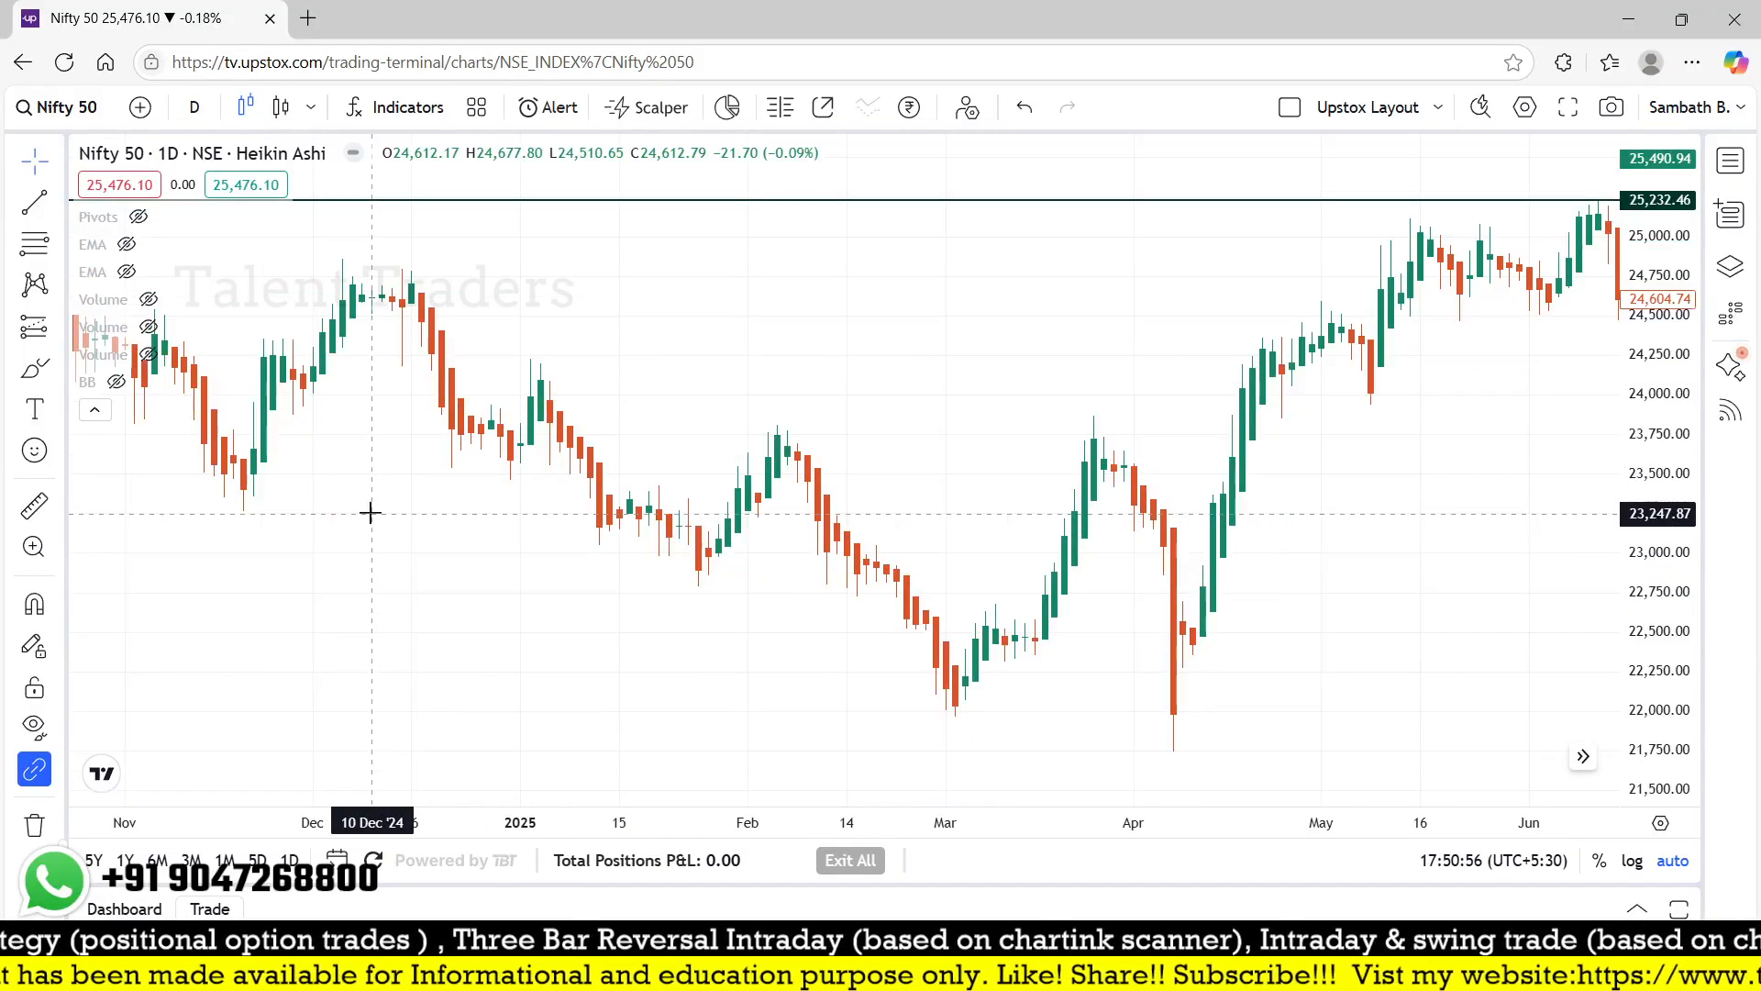
scroll(369, 511, up, 2)
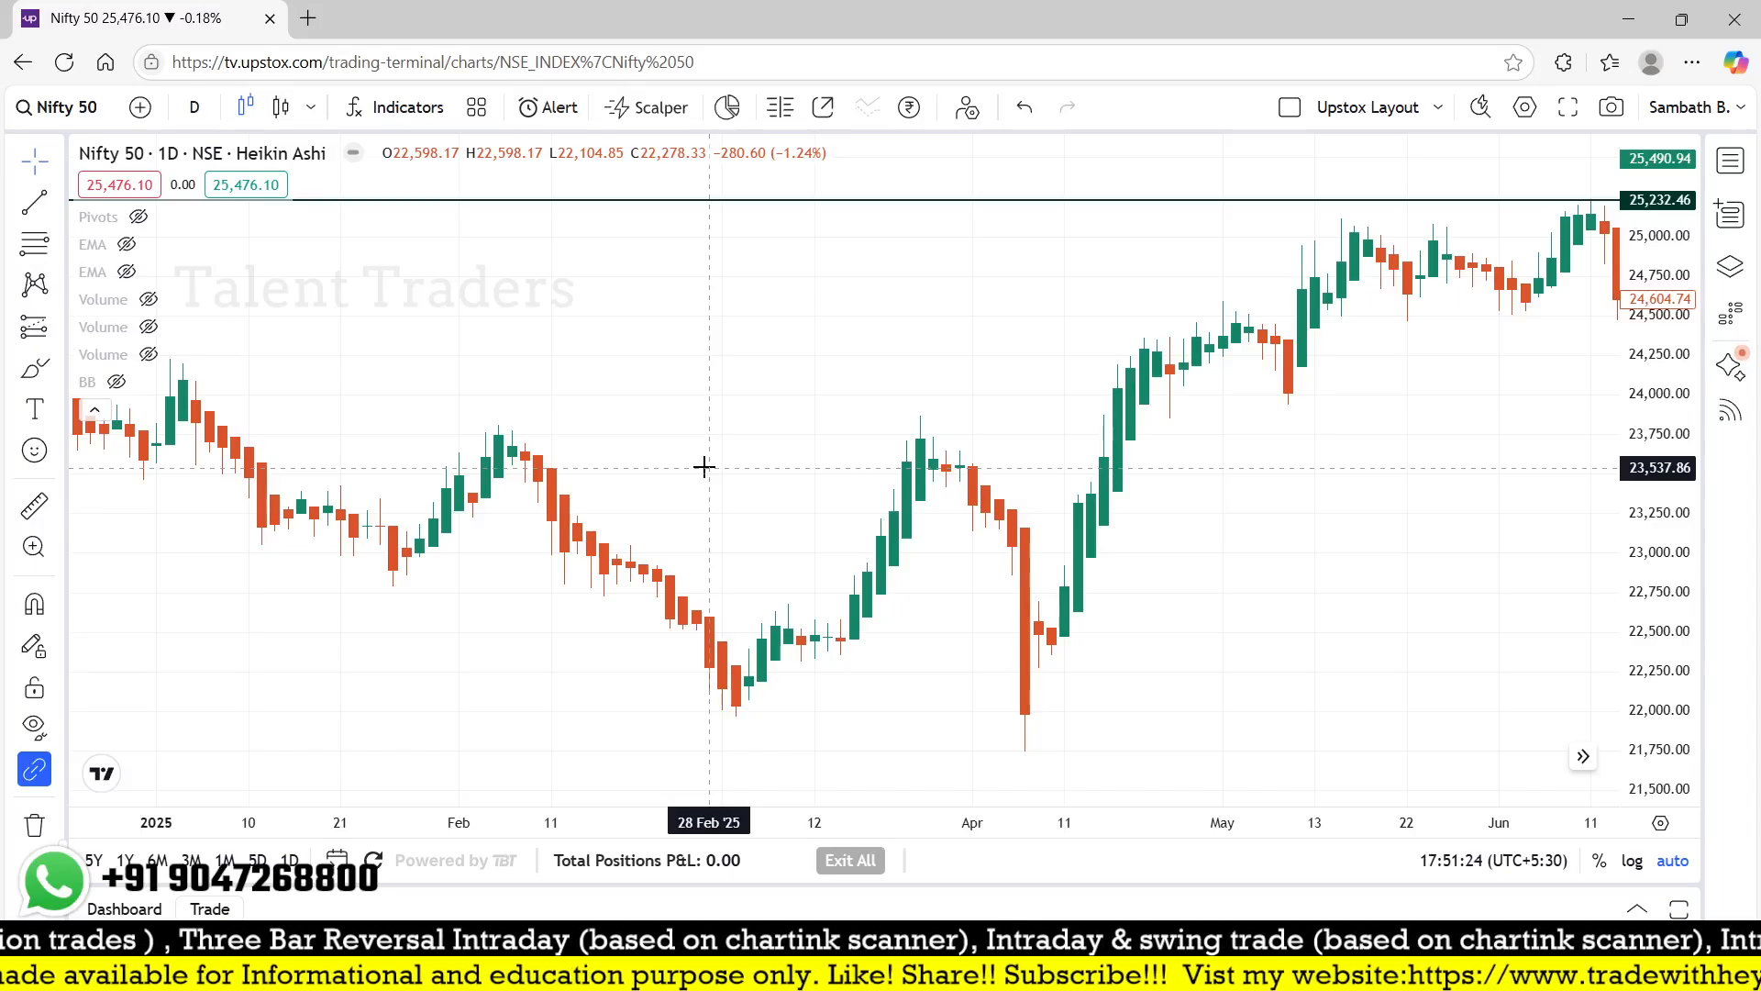
scroll(1106, 466, up, 4)
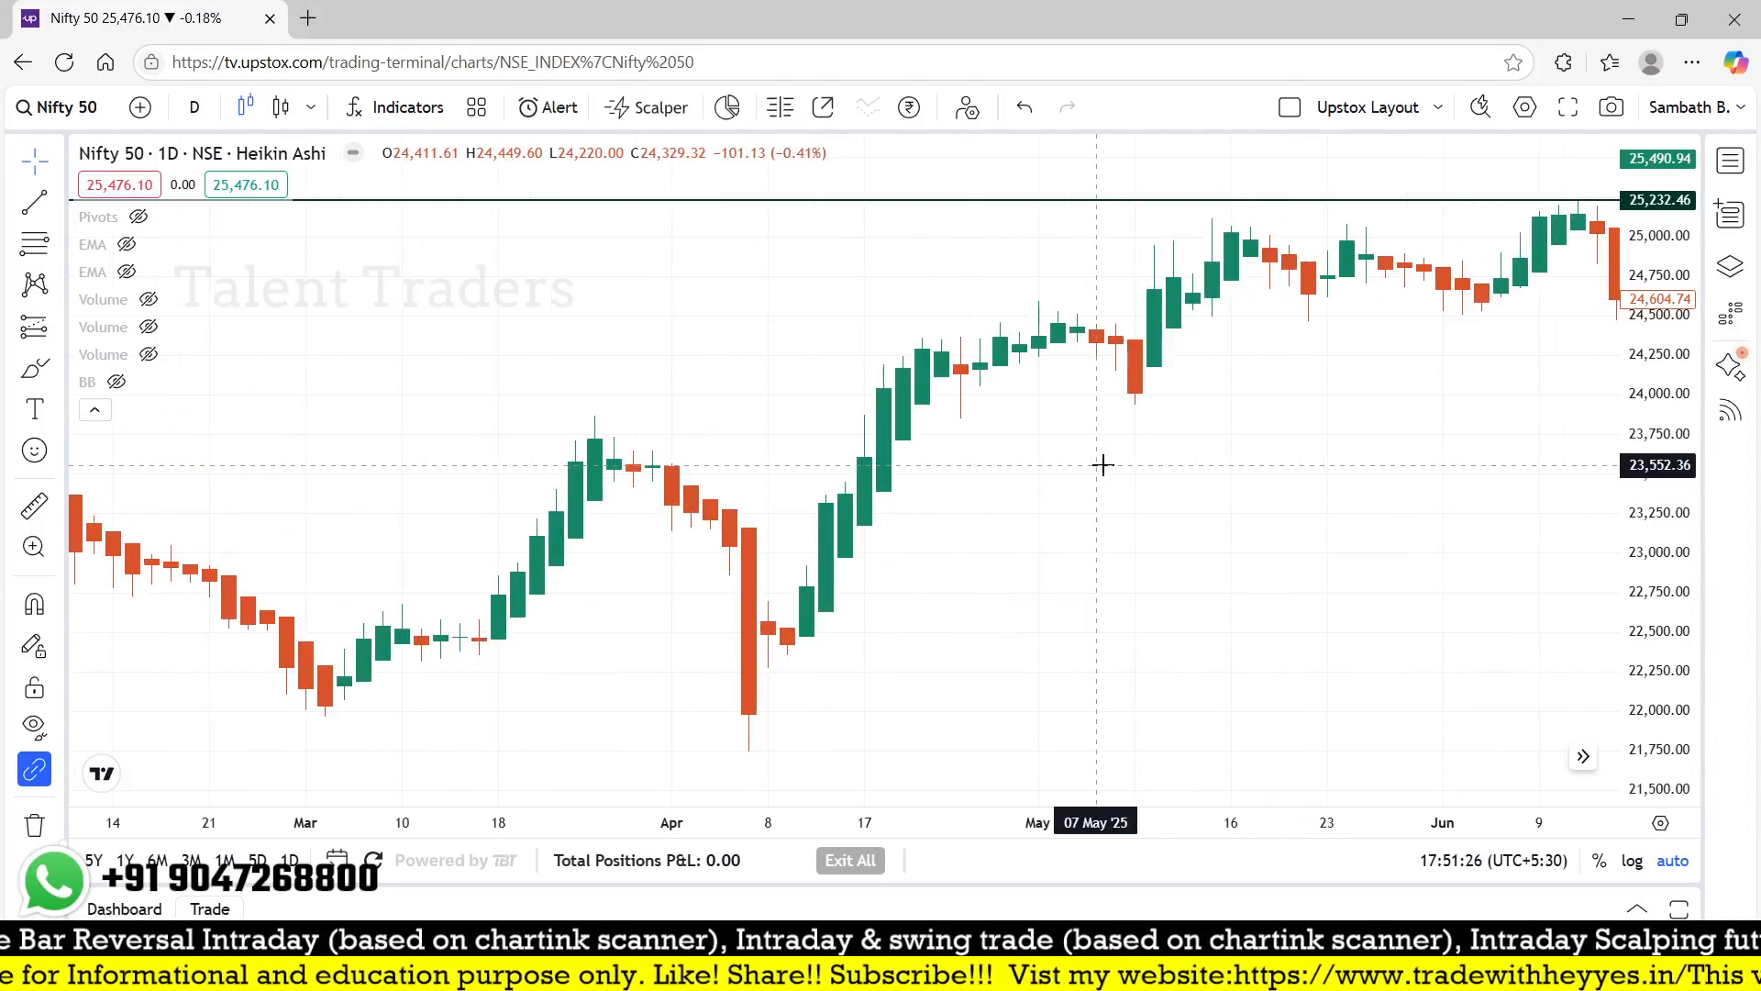
scroll(1102, 466, right, 5)
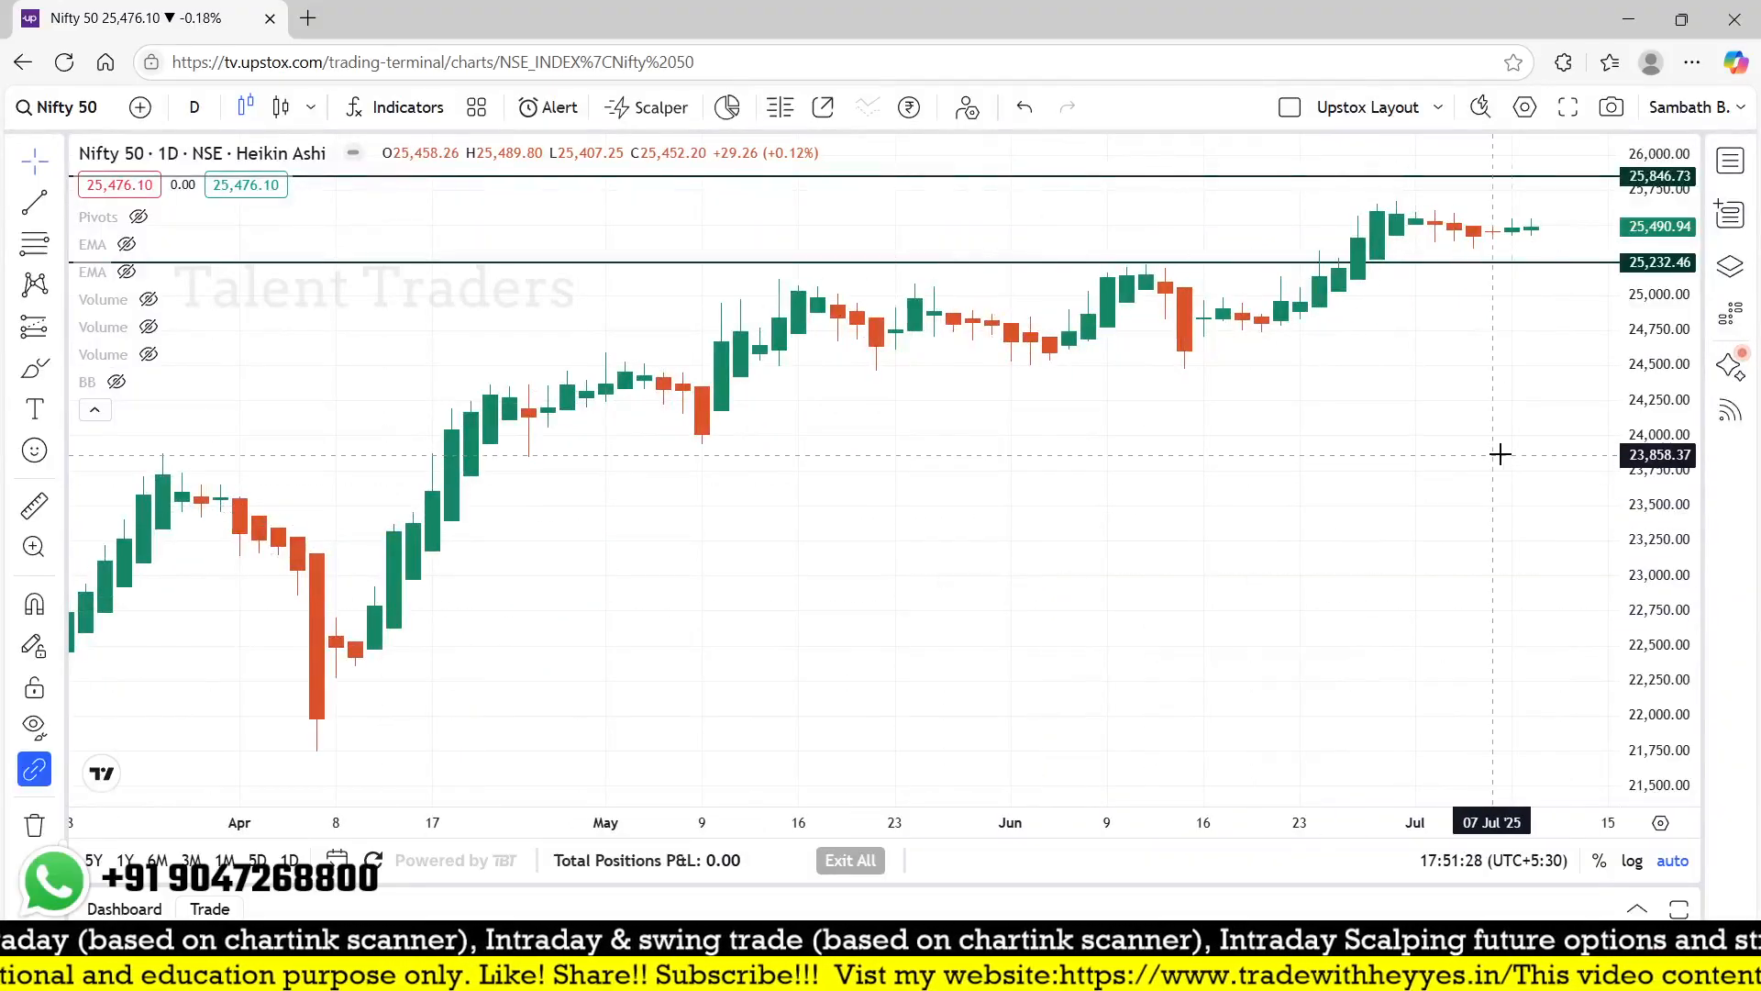
- Open chartink.com in a new browser tab and go to its page for creating a stock scan
click(307, 18)
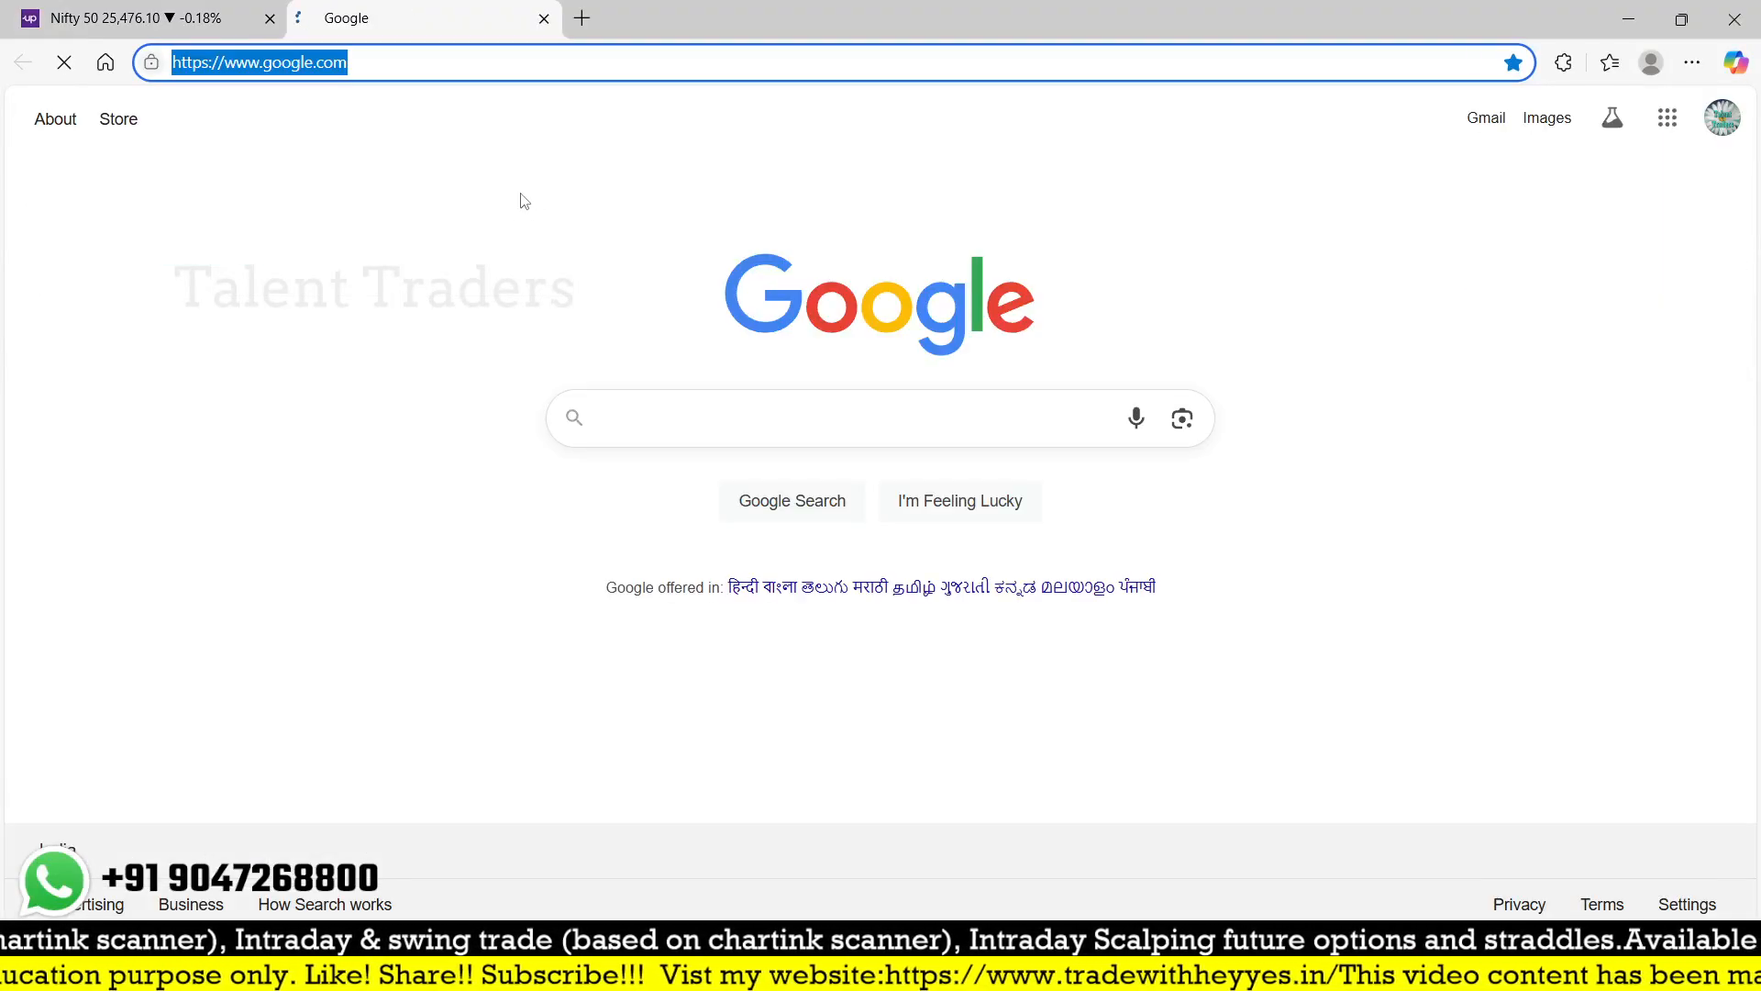
text(chartink)
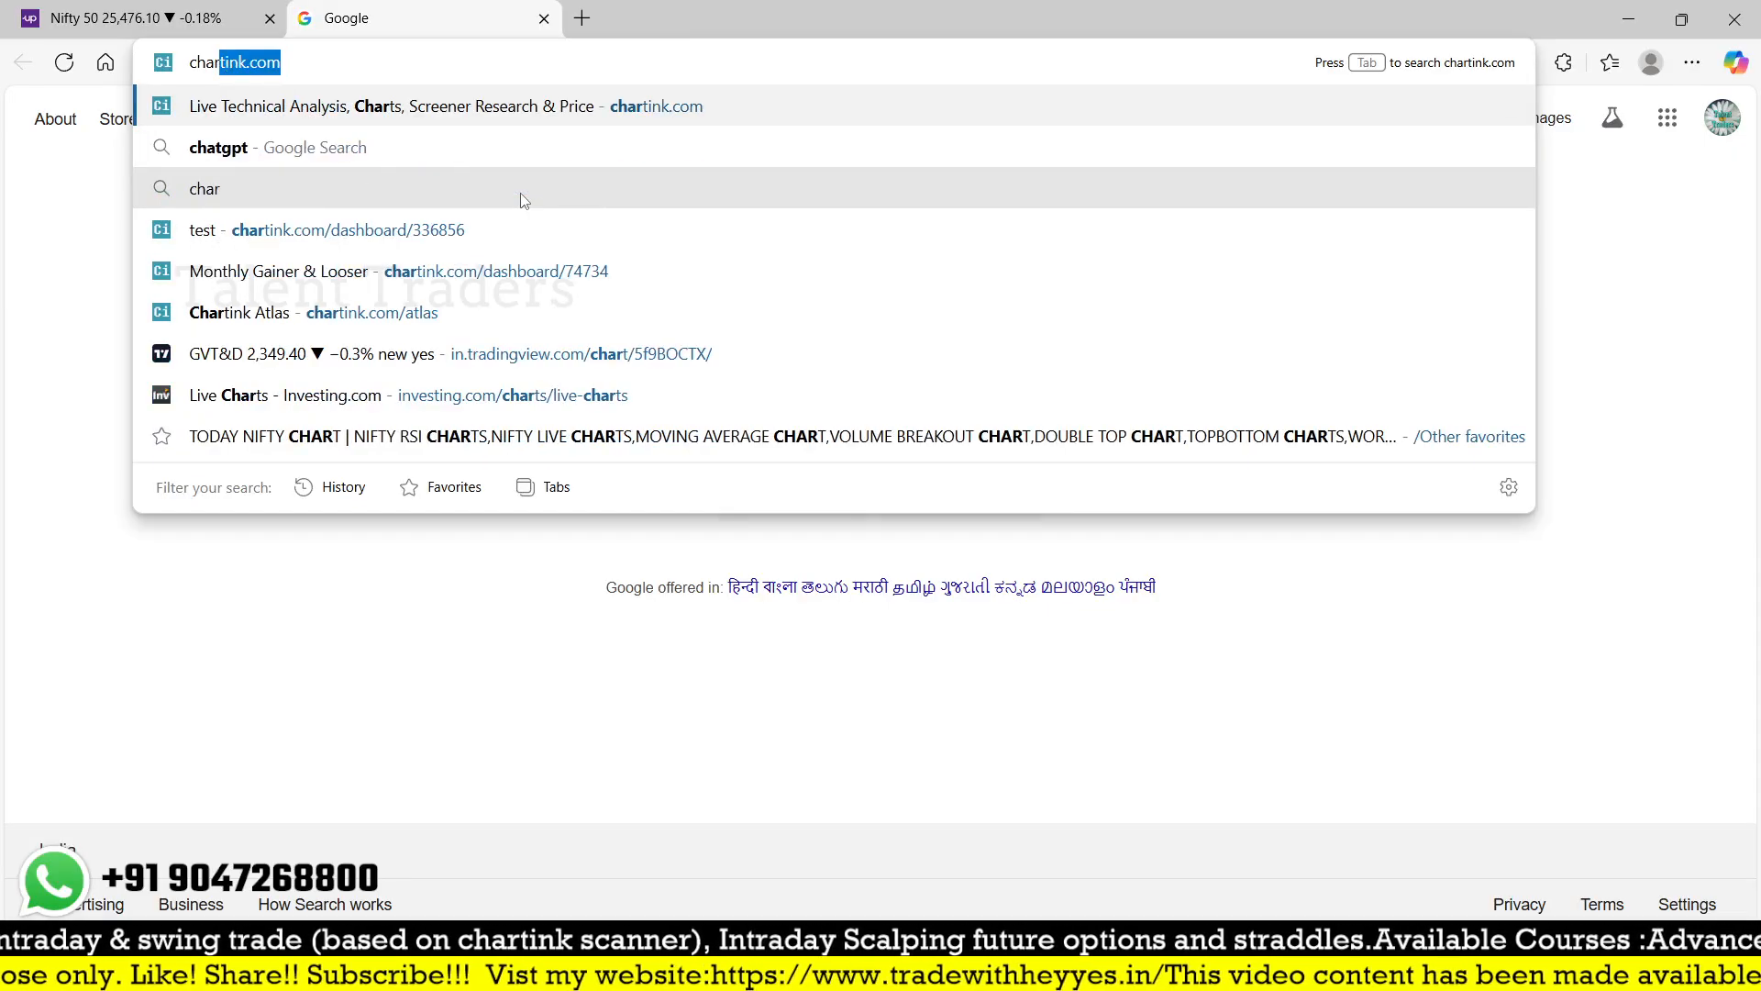
key(Return)
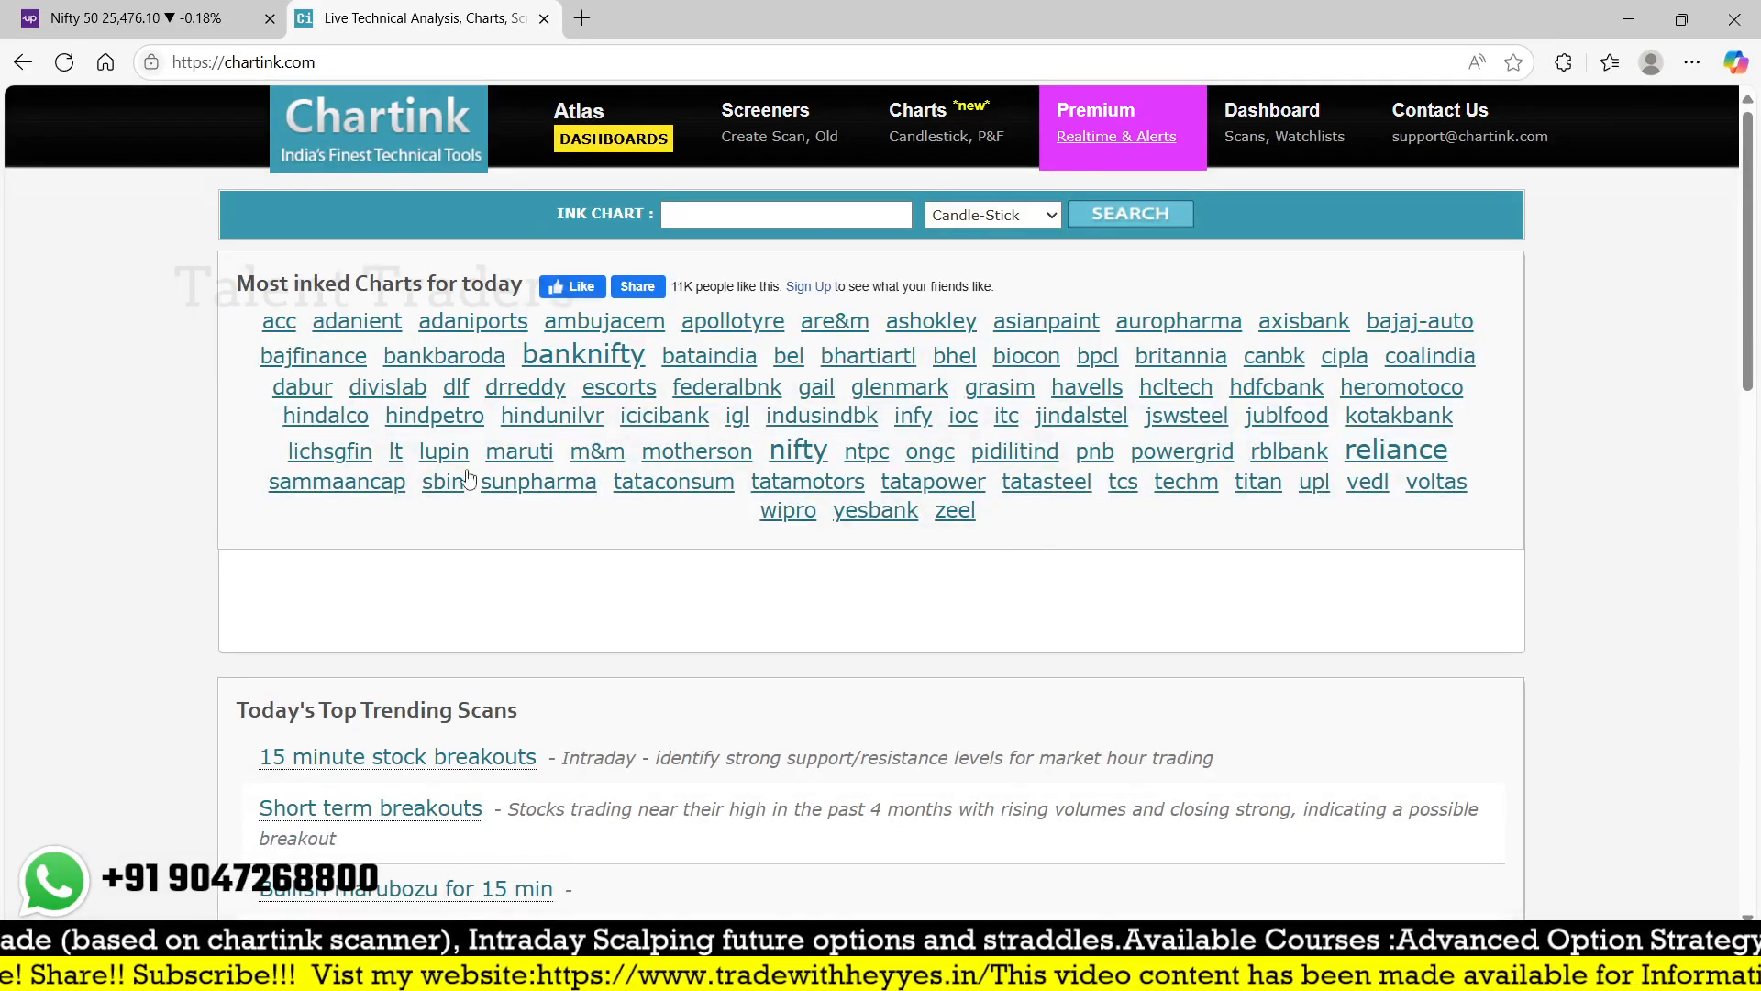
click(778, 139)
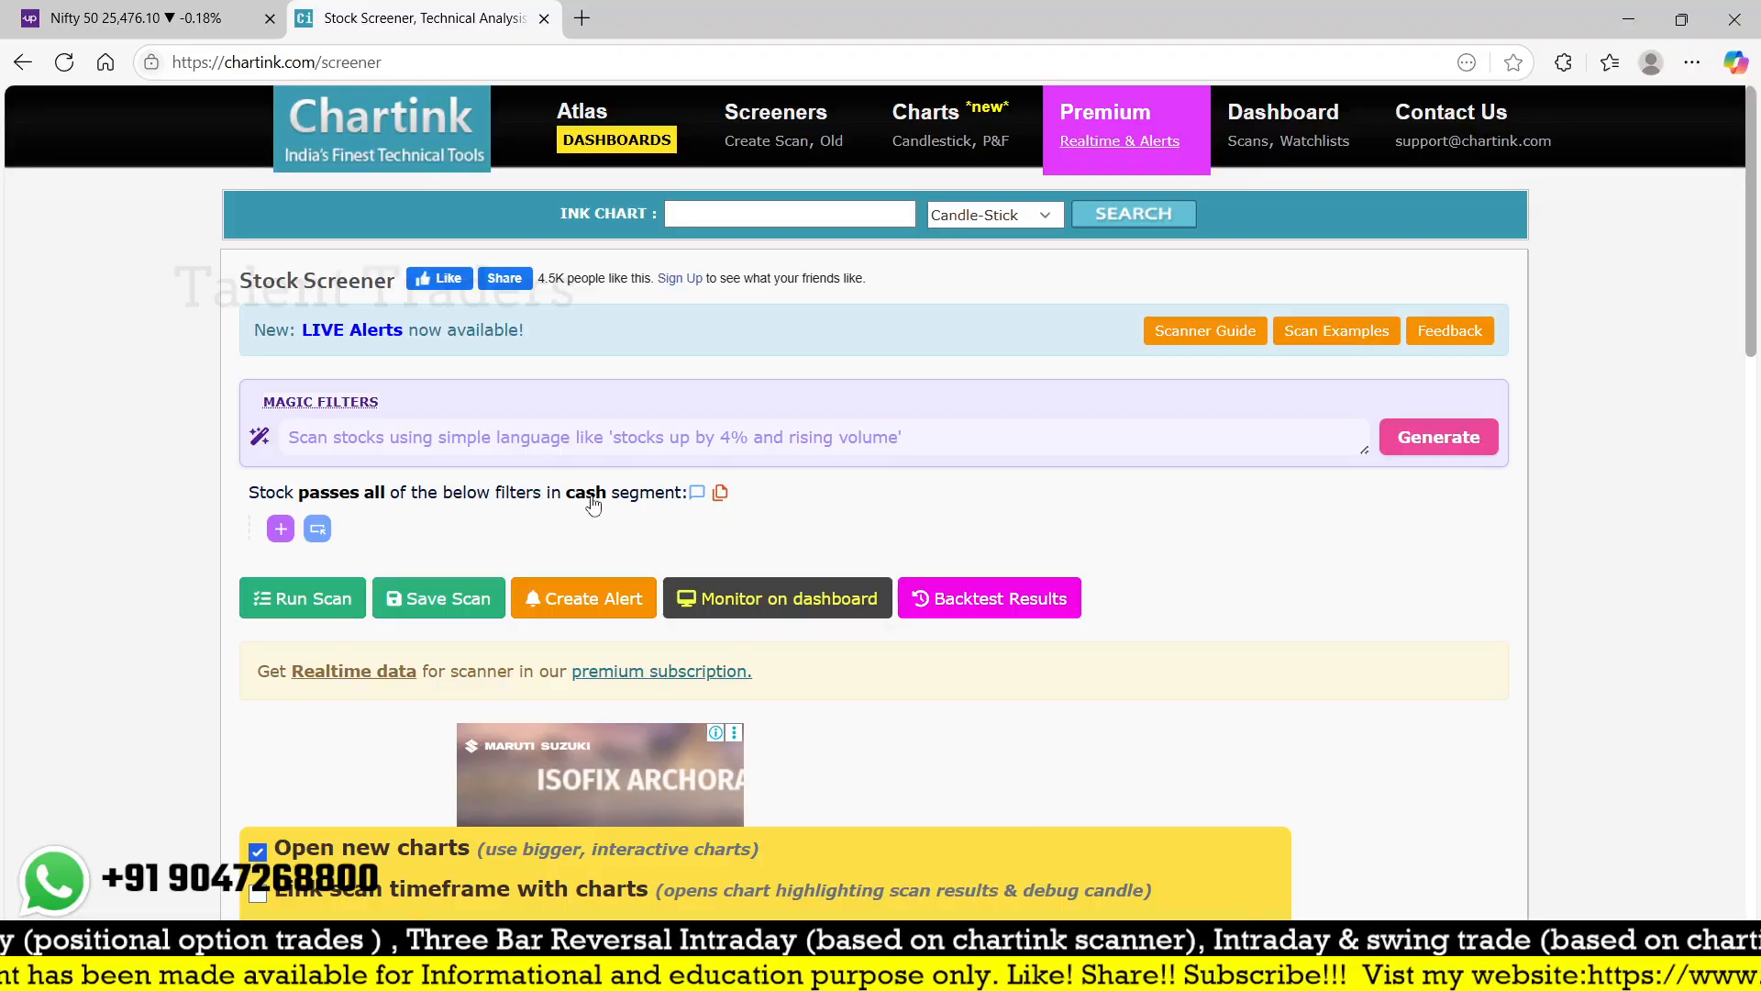
- Add a bracket filter to the cash-segment scan with the daily HA-High (Heikin-Ashi) as its first measure
click(279, 530)
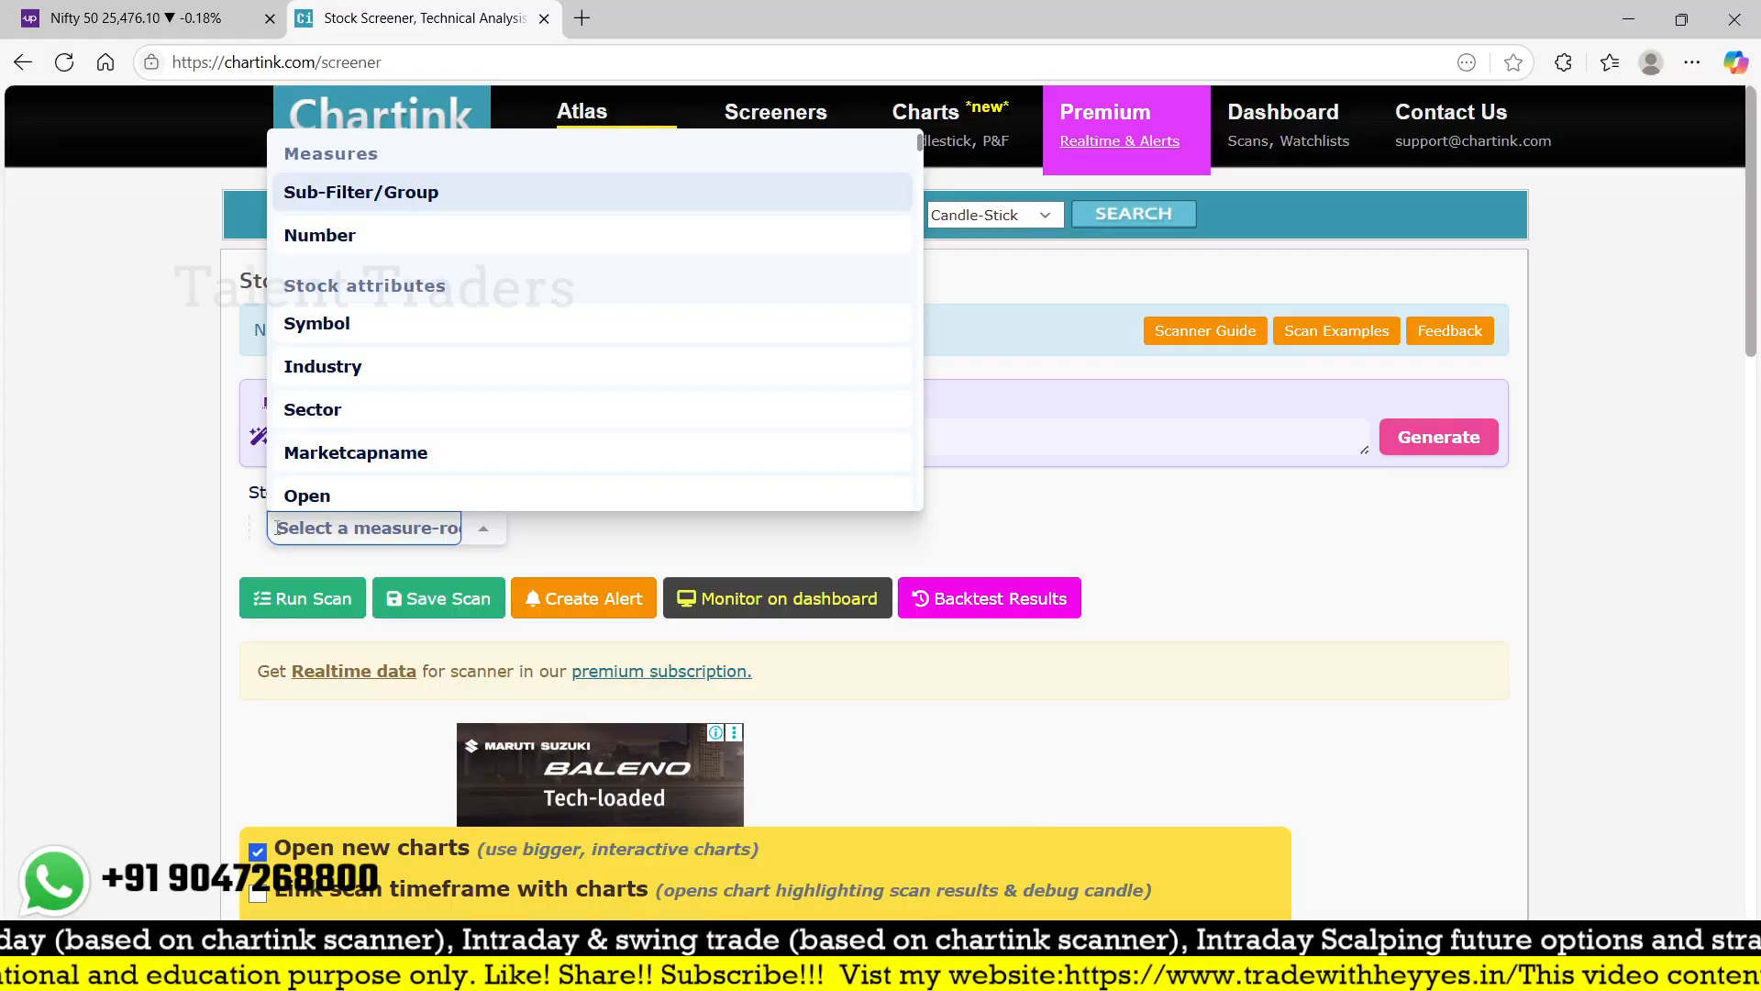
text(br)
click(353, 306)
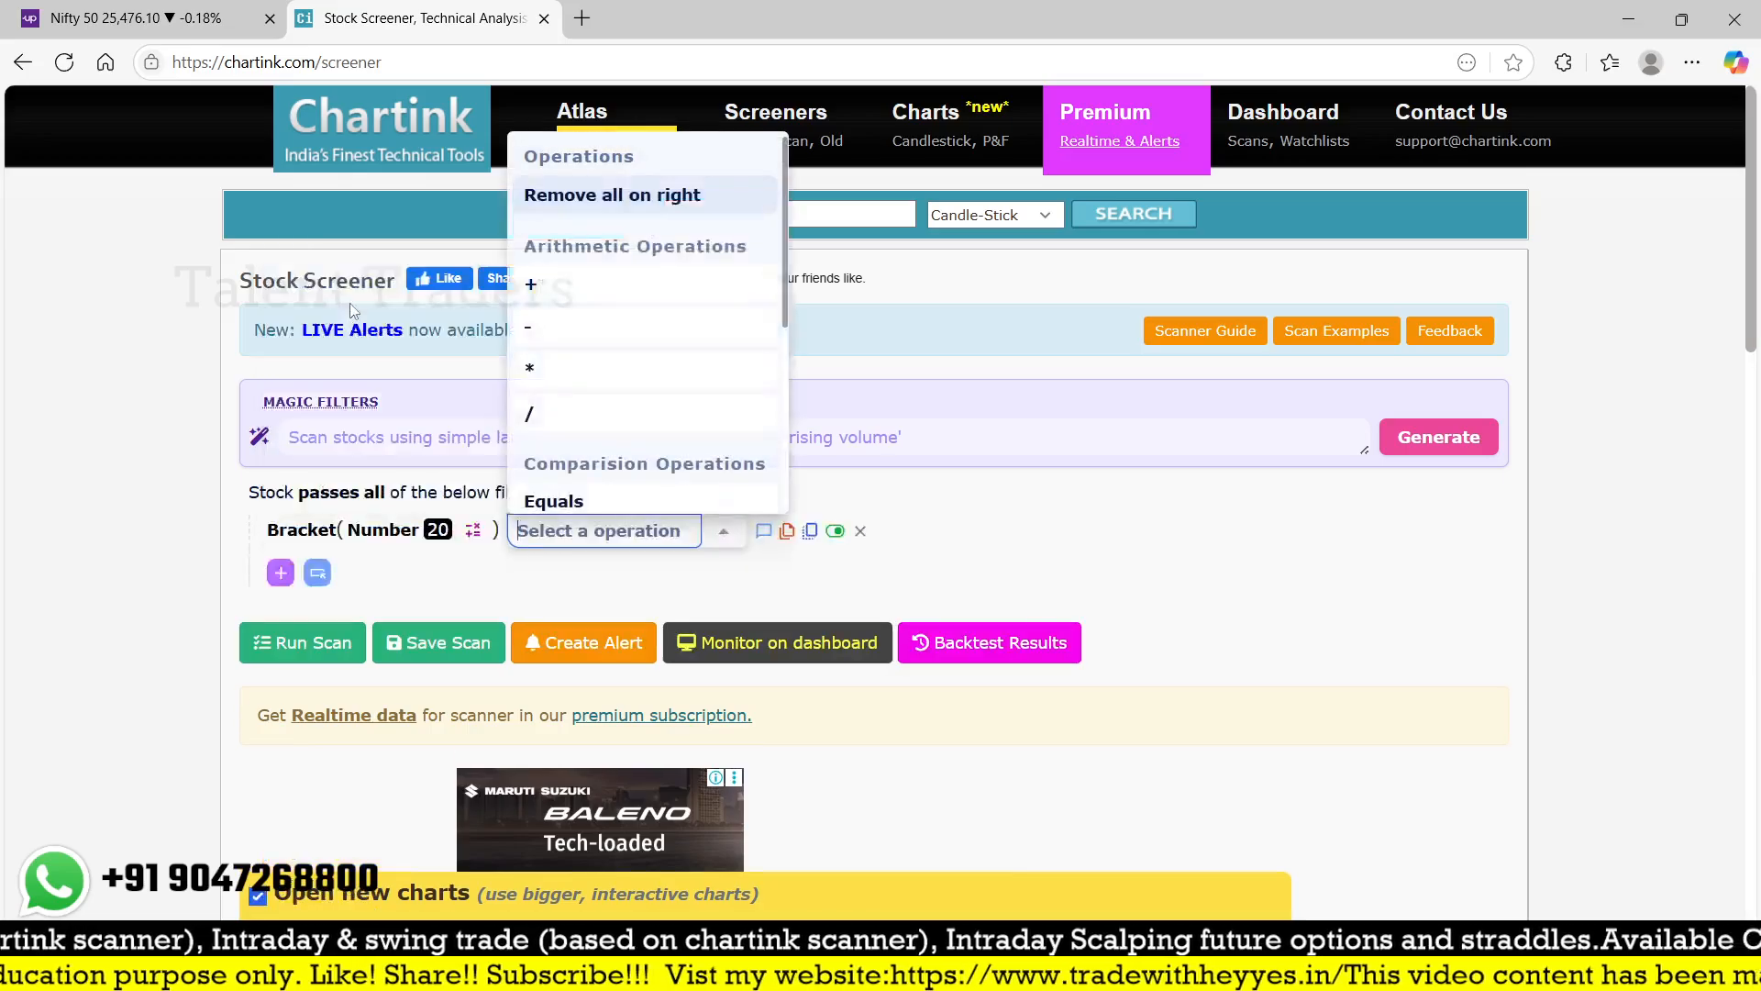
click(374, 529)
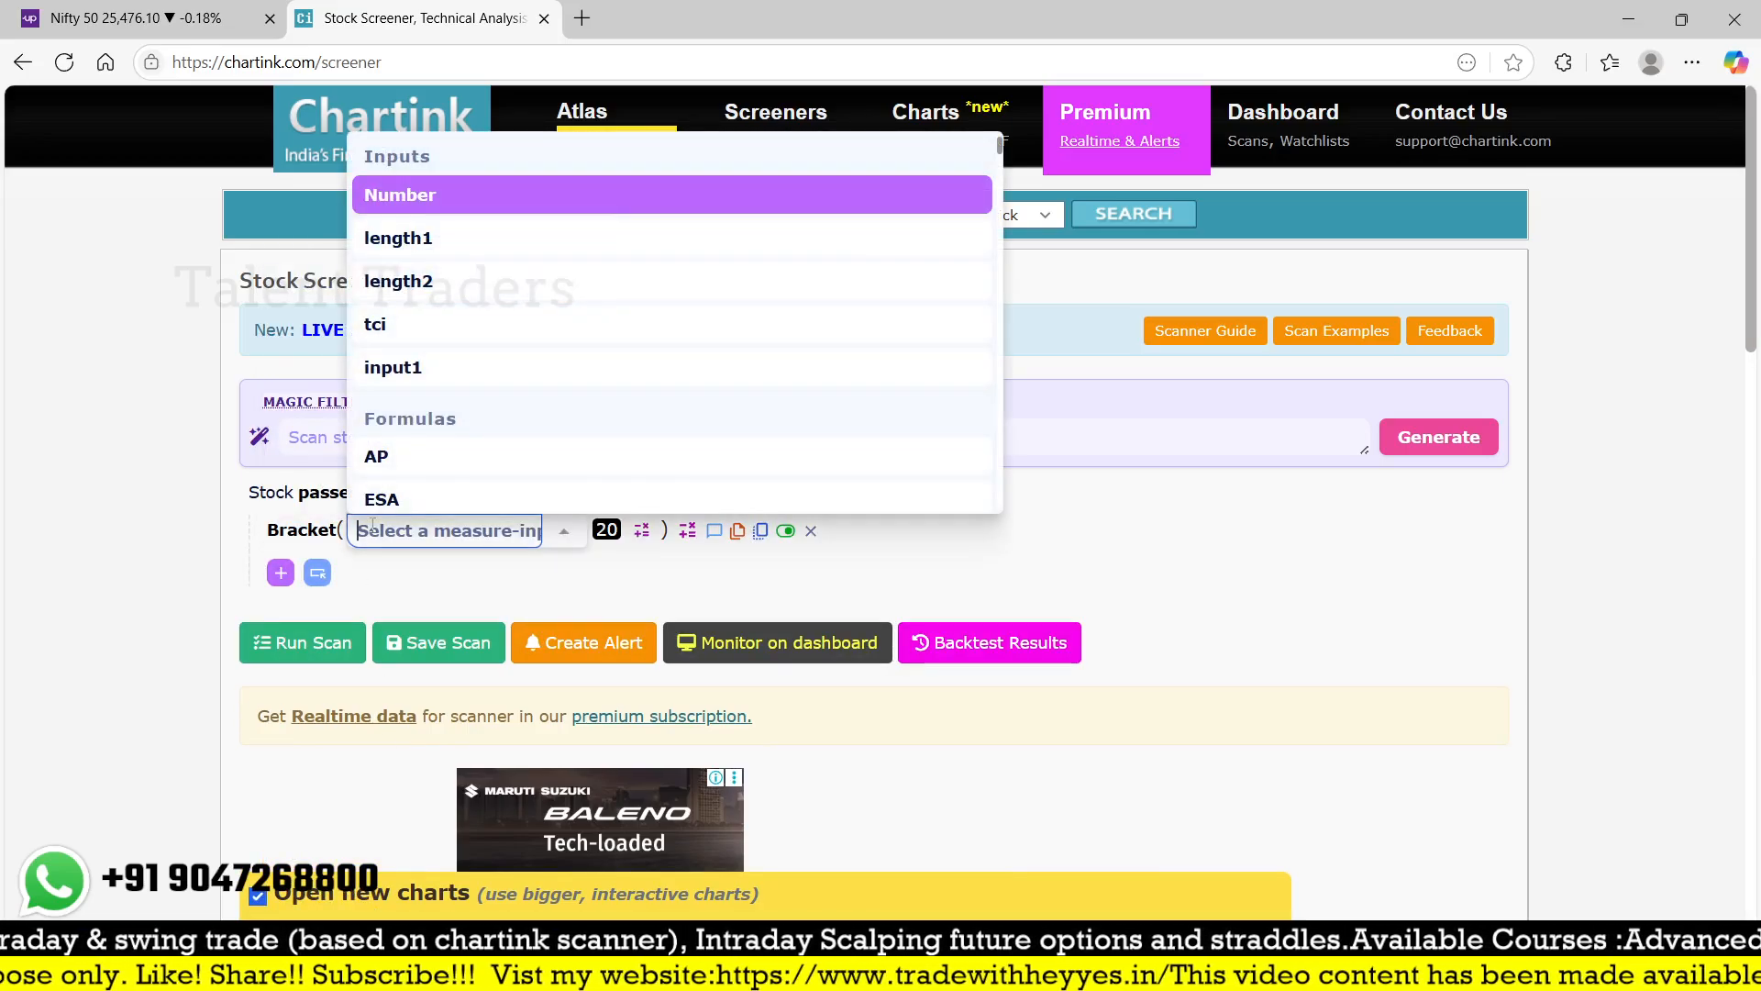
text(high)
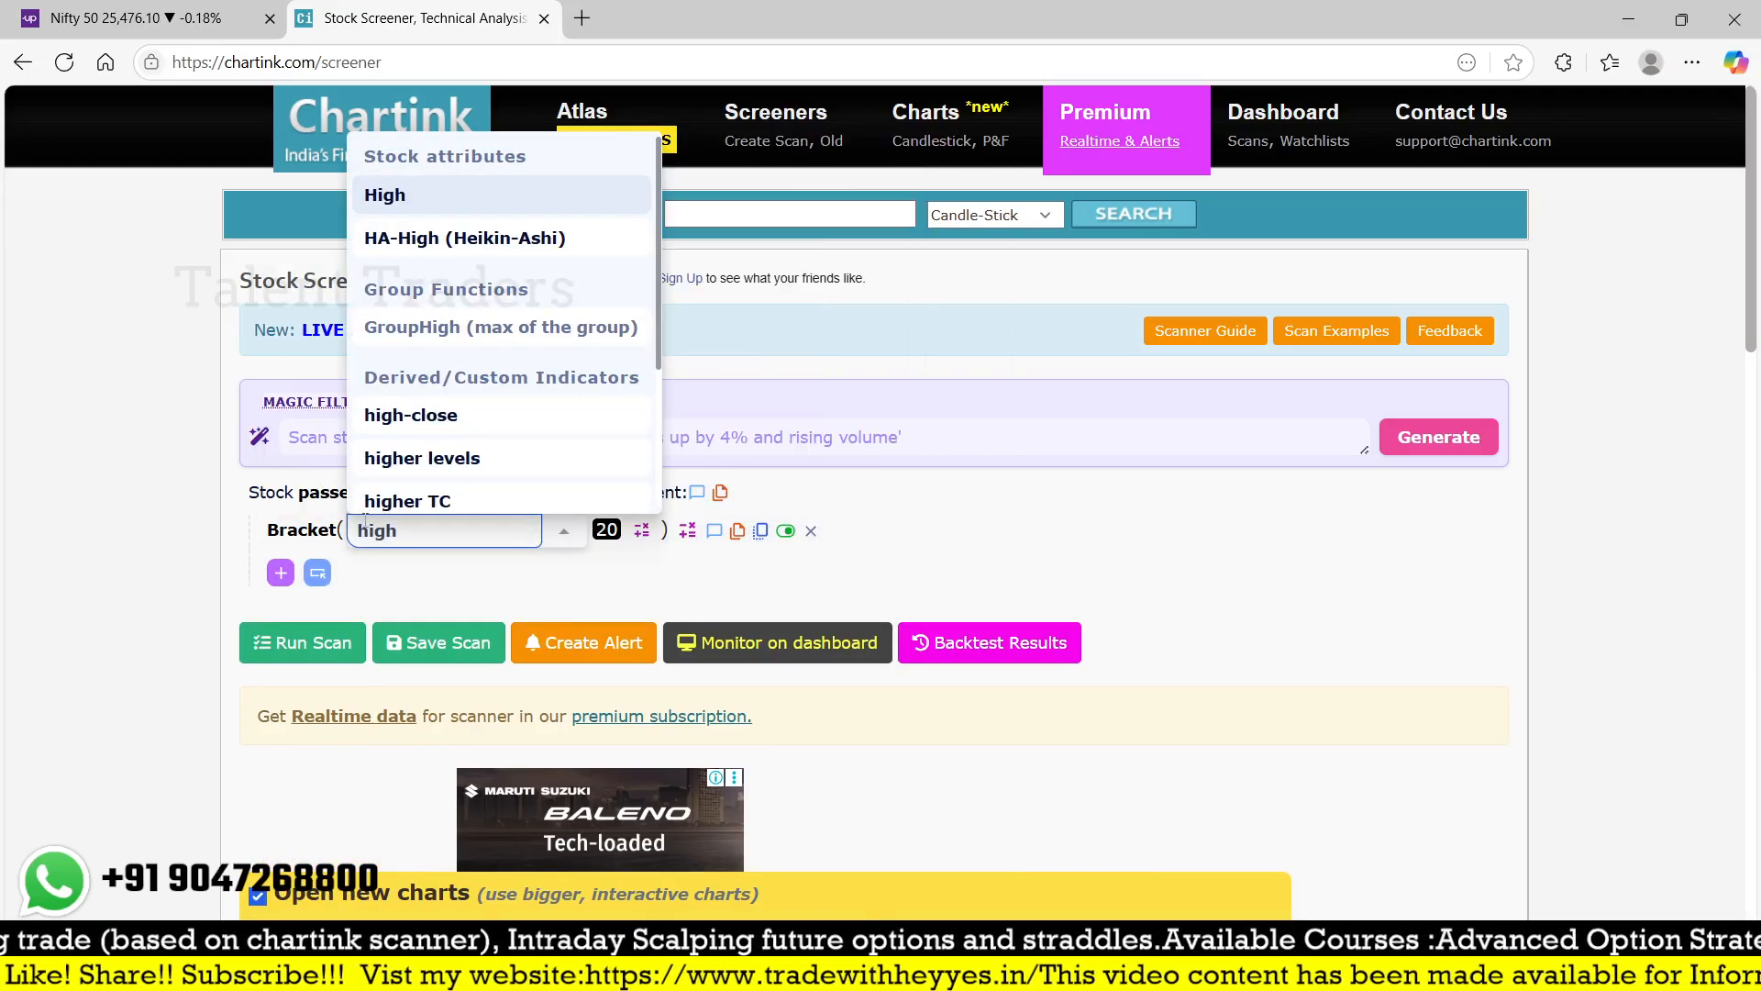
click(485, 240)
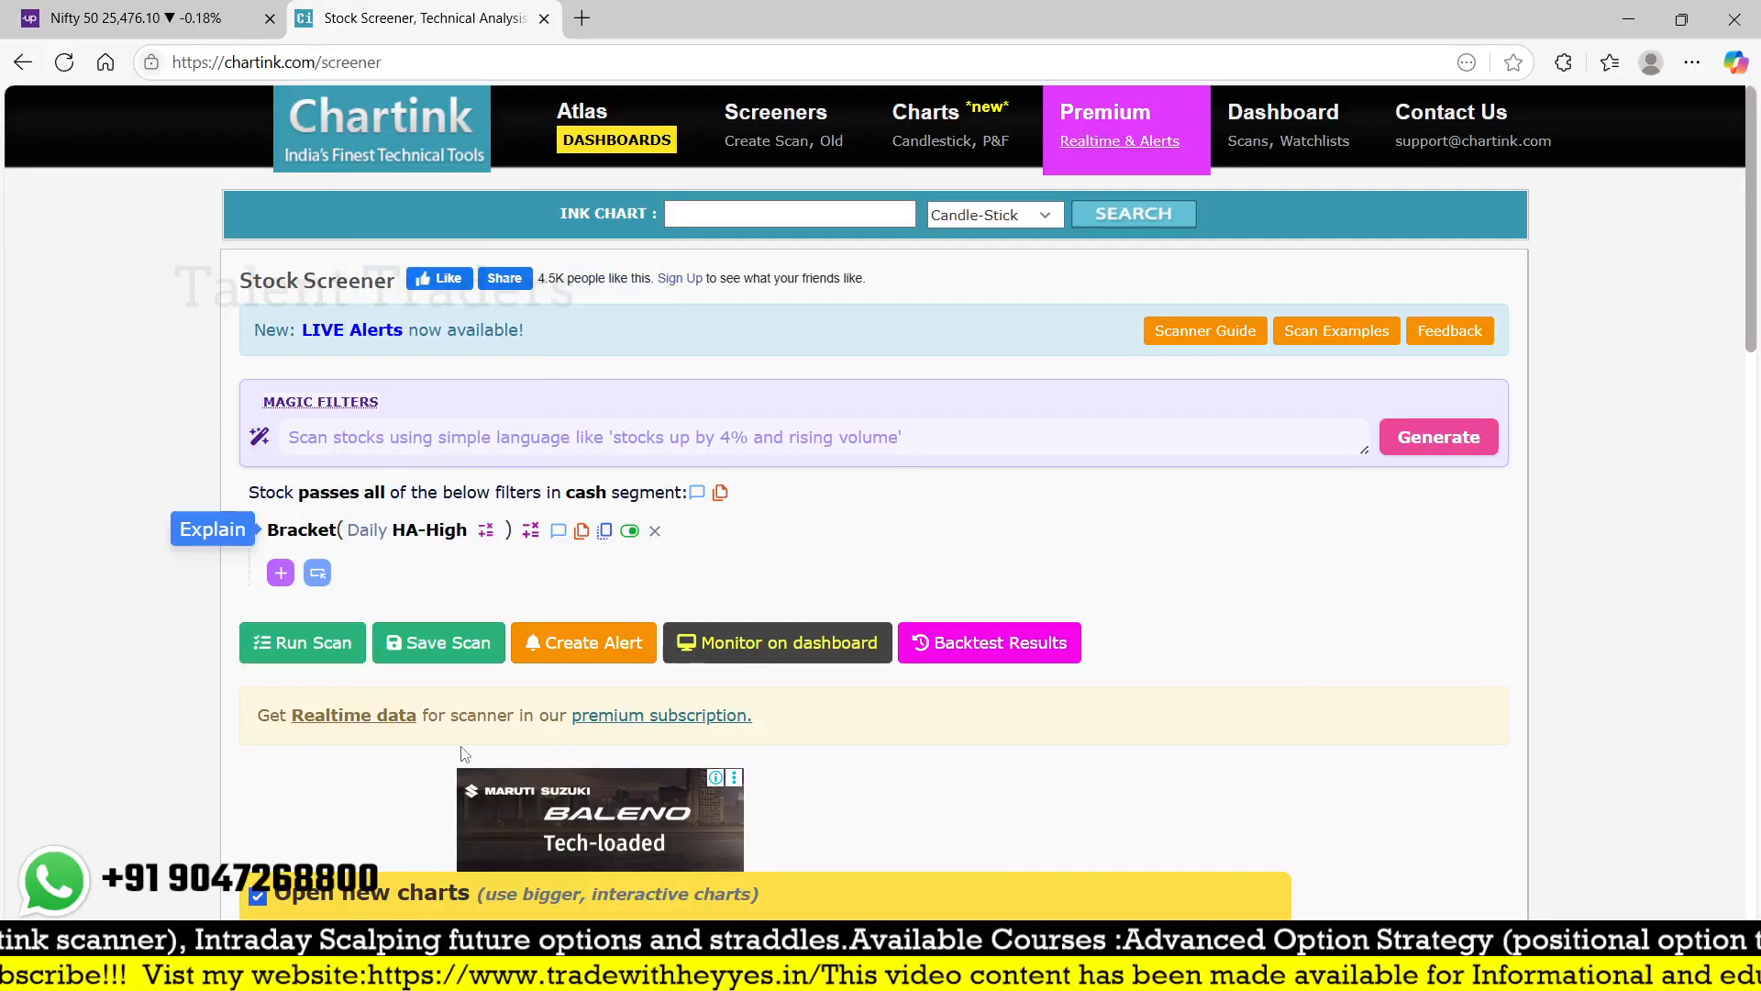
- Add a subtraction after HA-High inside the bracket, with Number as the measure to subtract
click(485, 530)
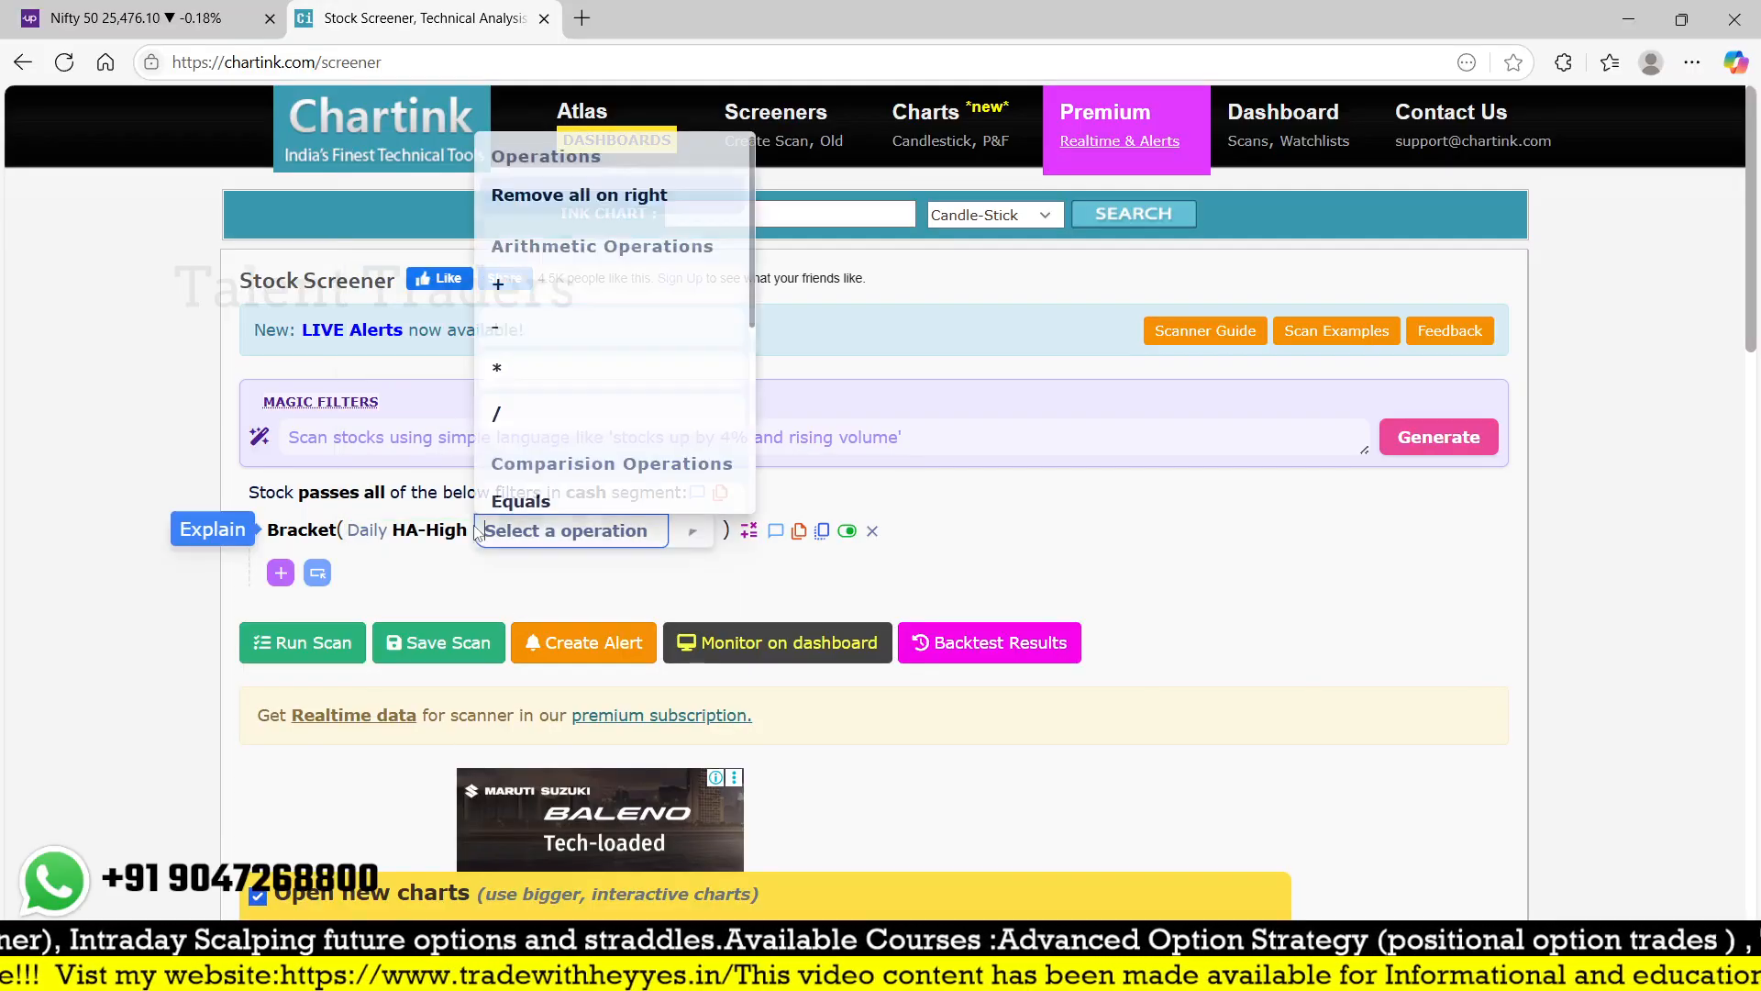
click(499, 334)
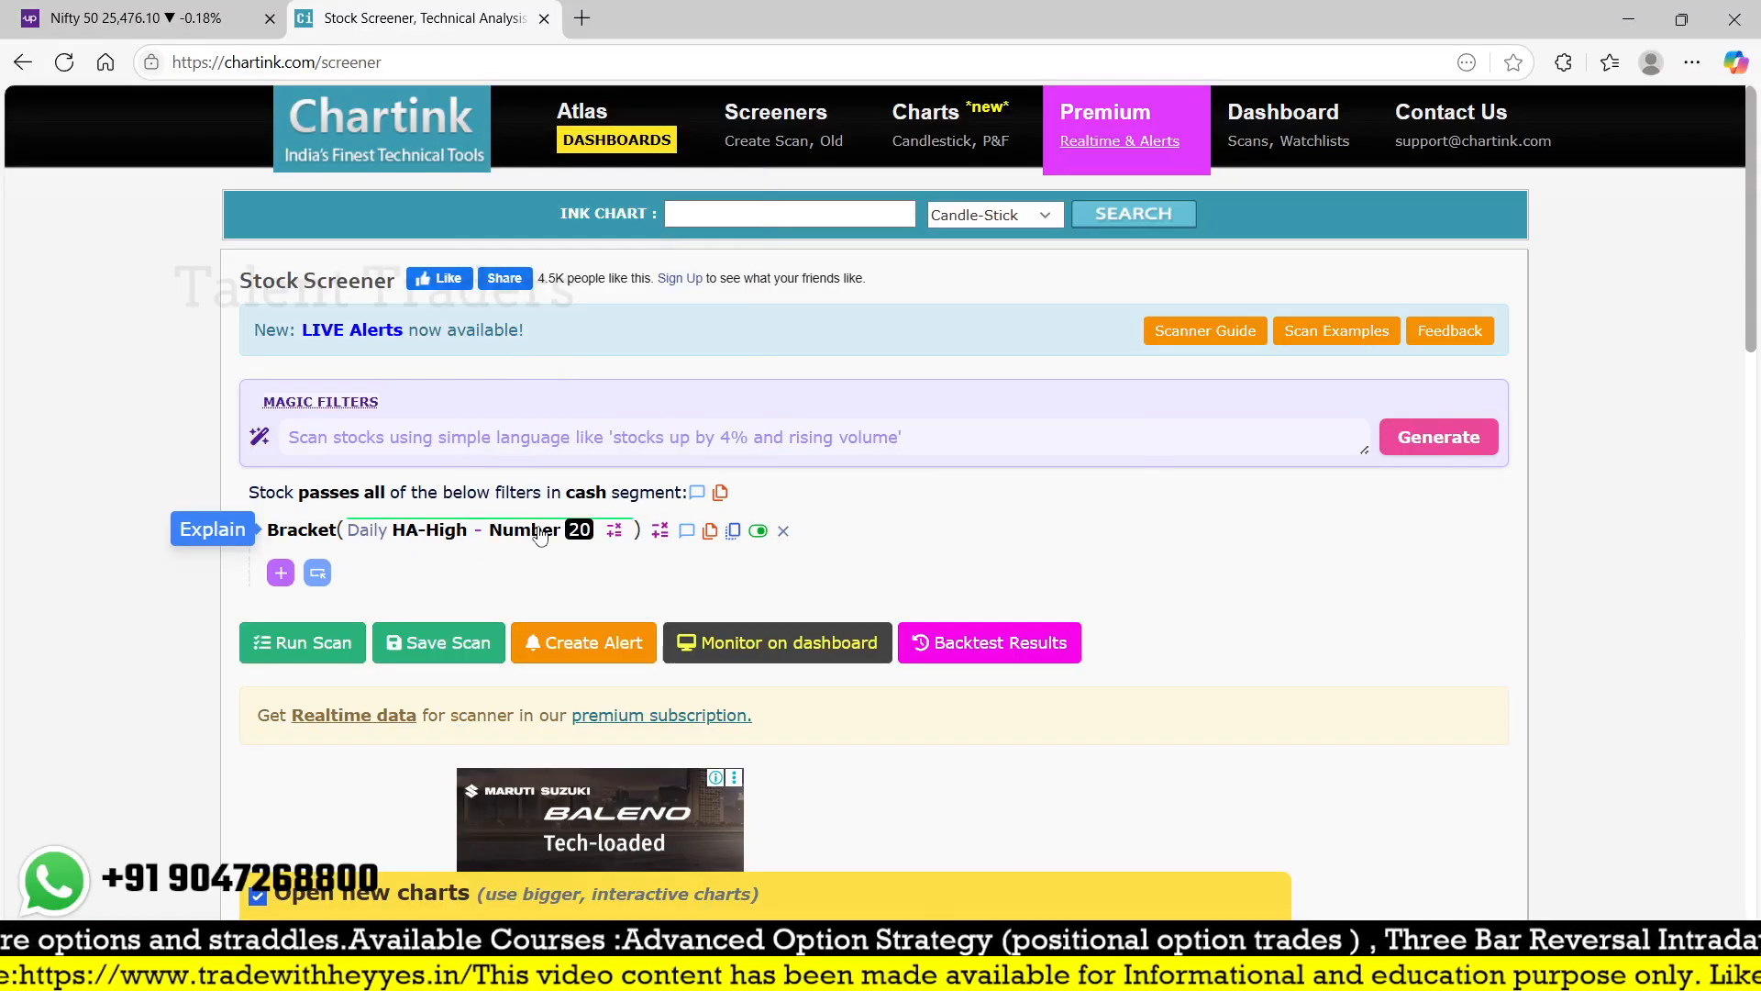
click(541, 532)
text(h)
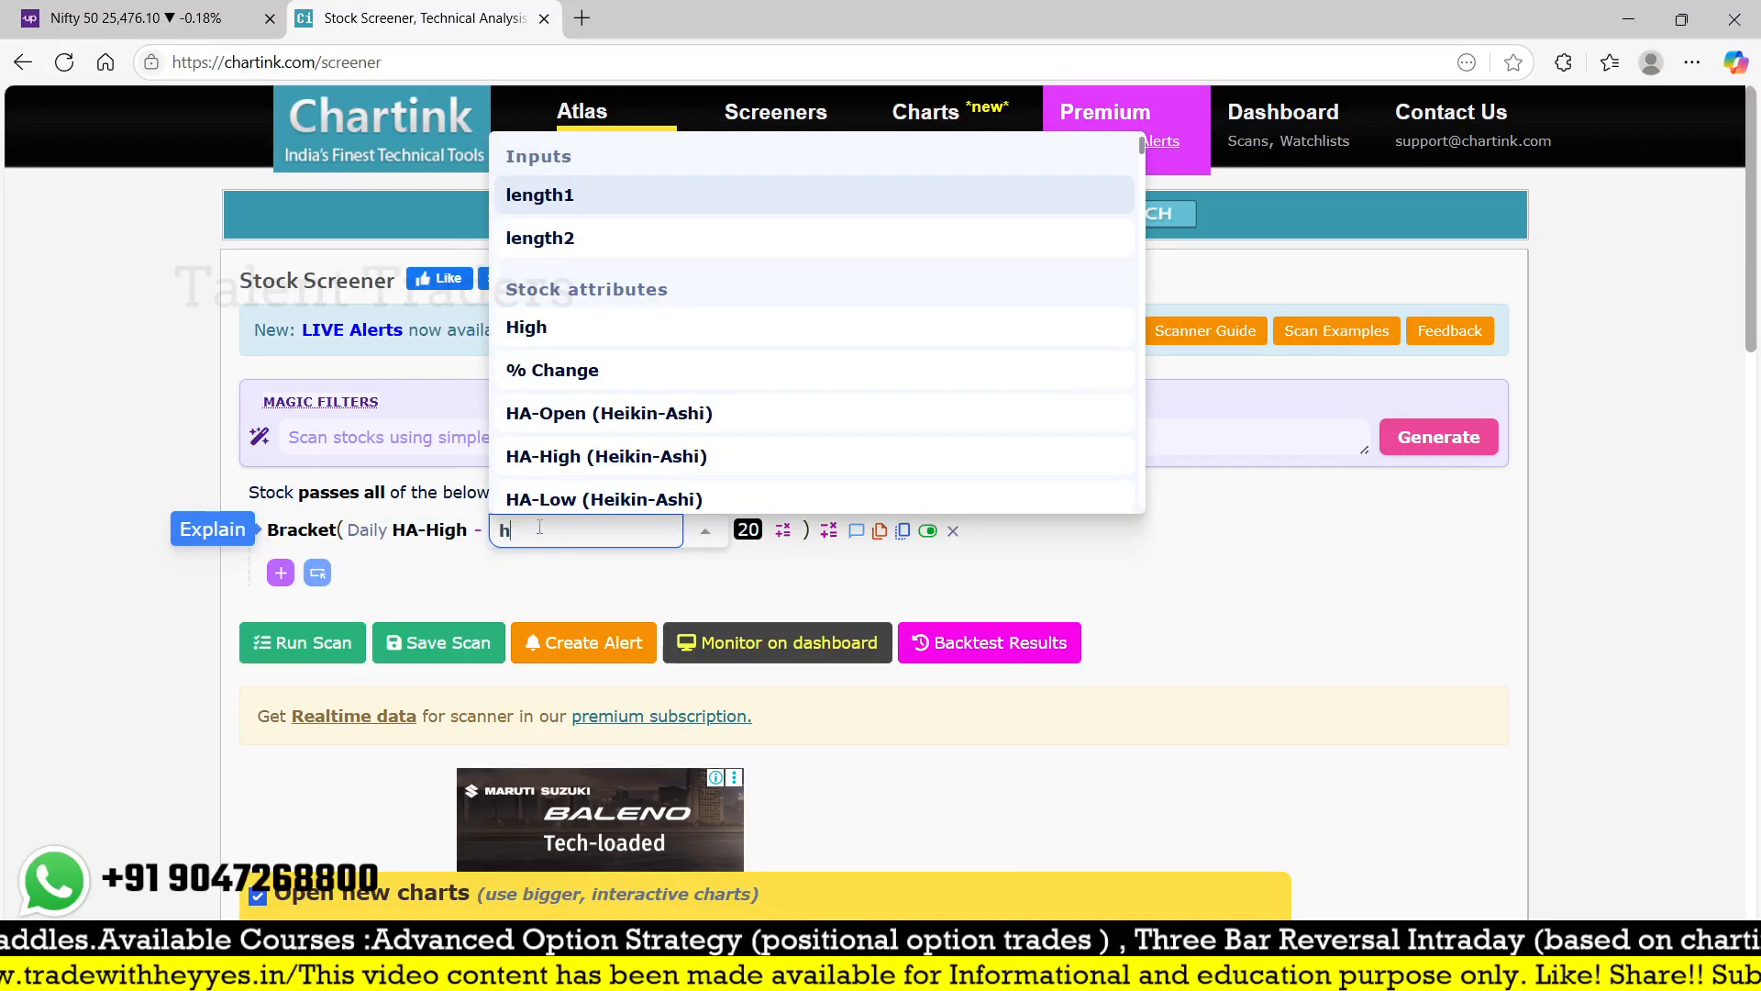
key(BackSpace)
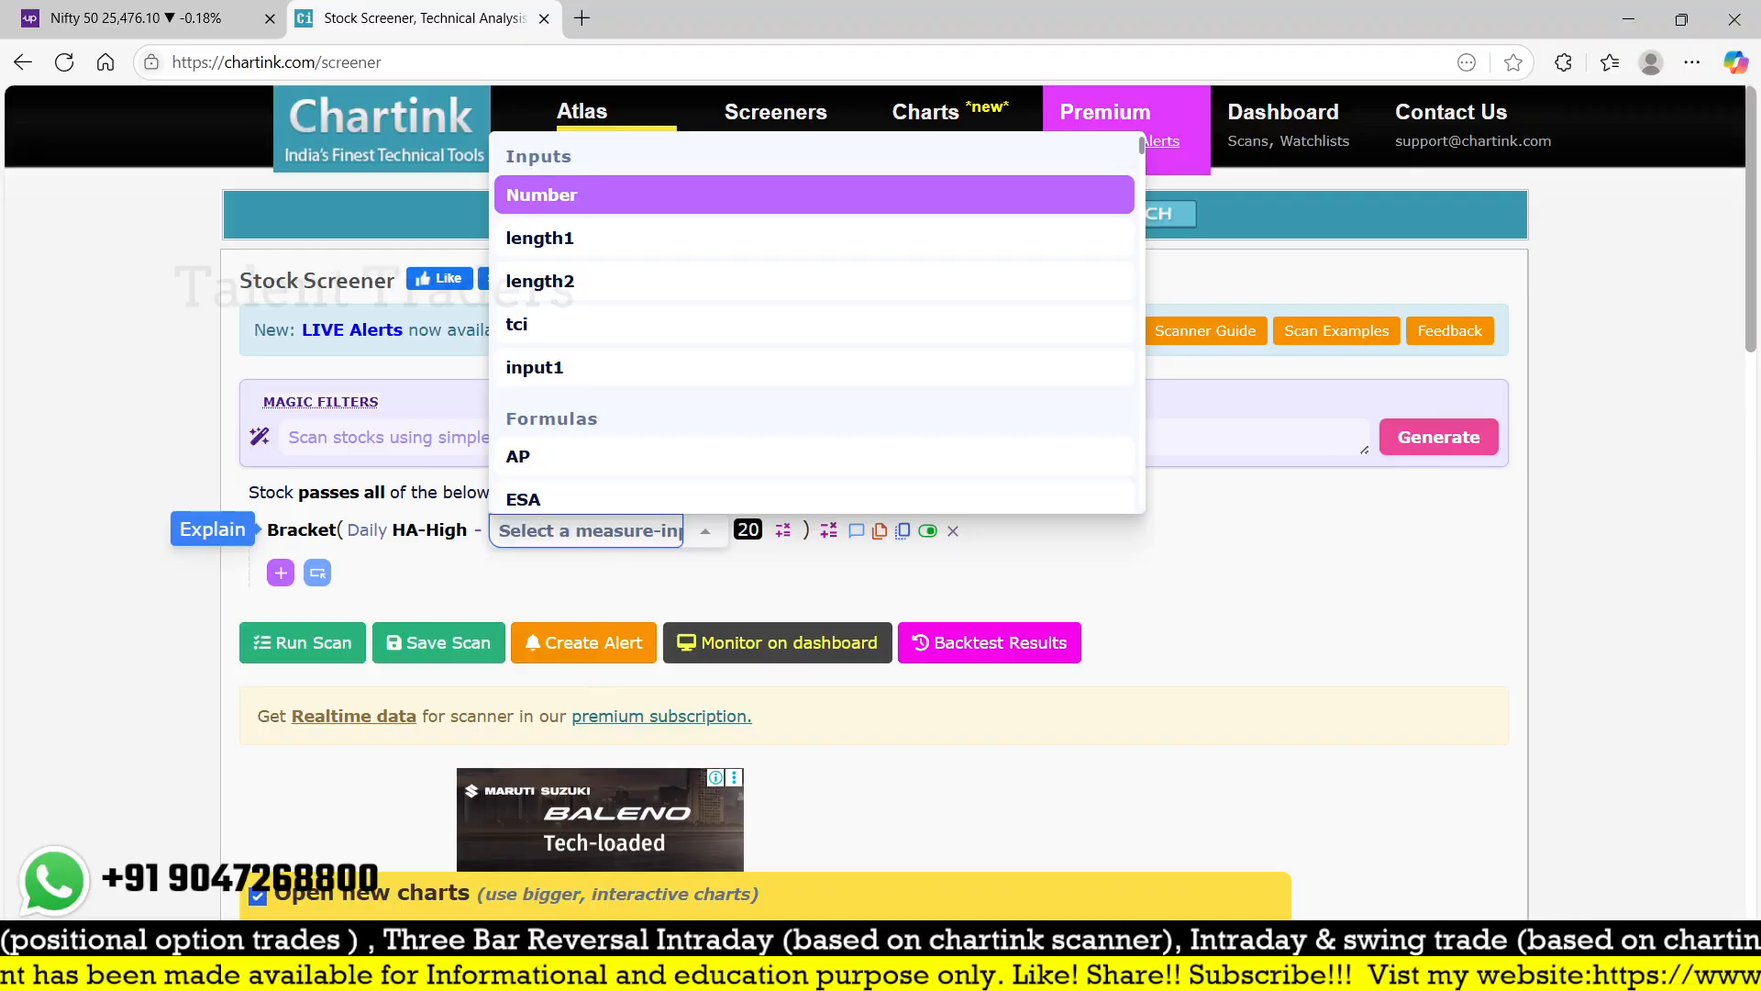
key(Return)
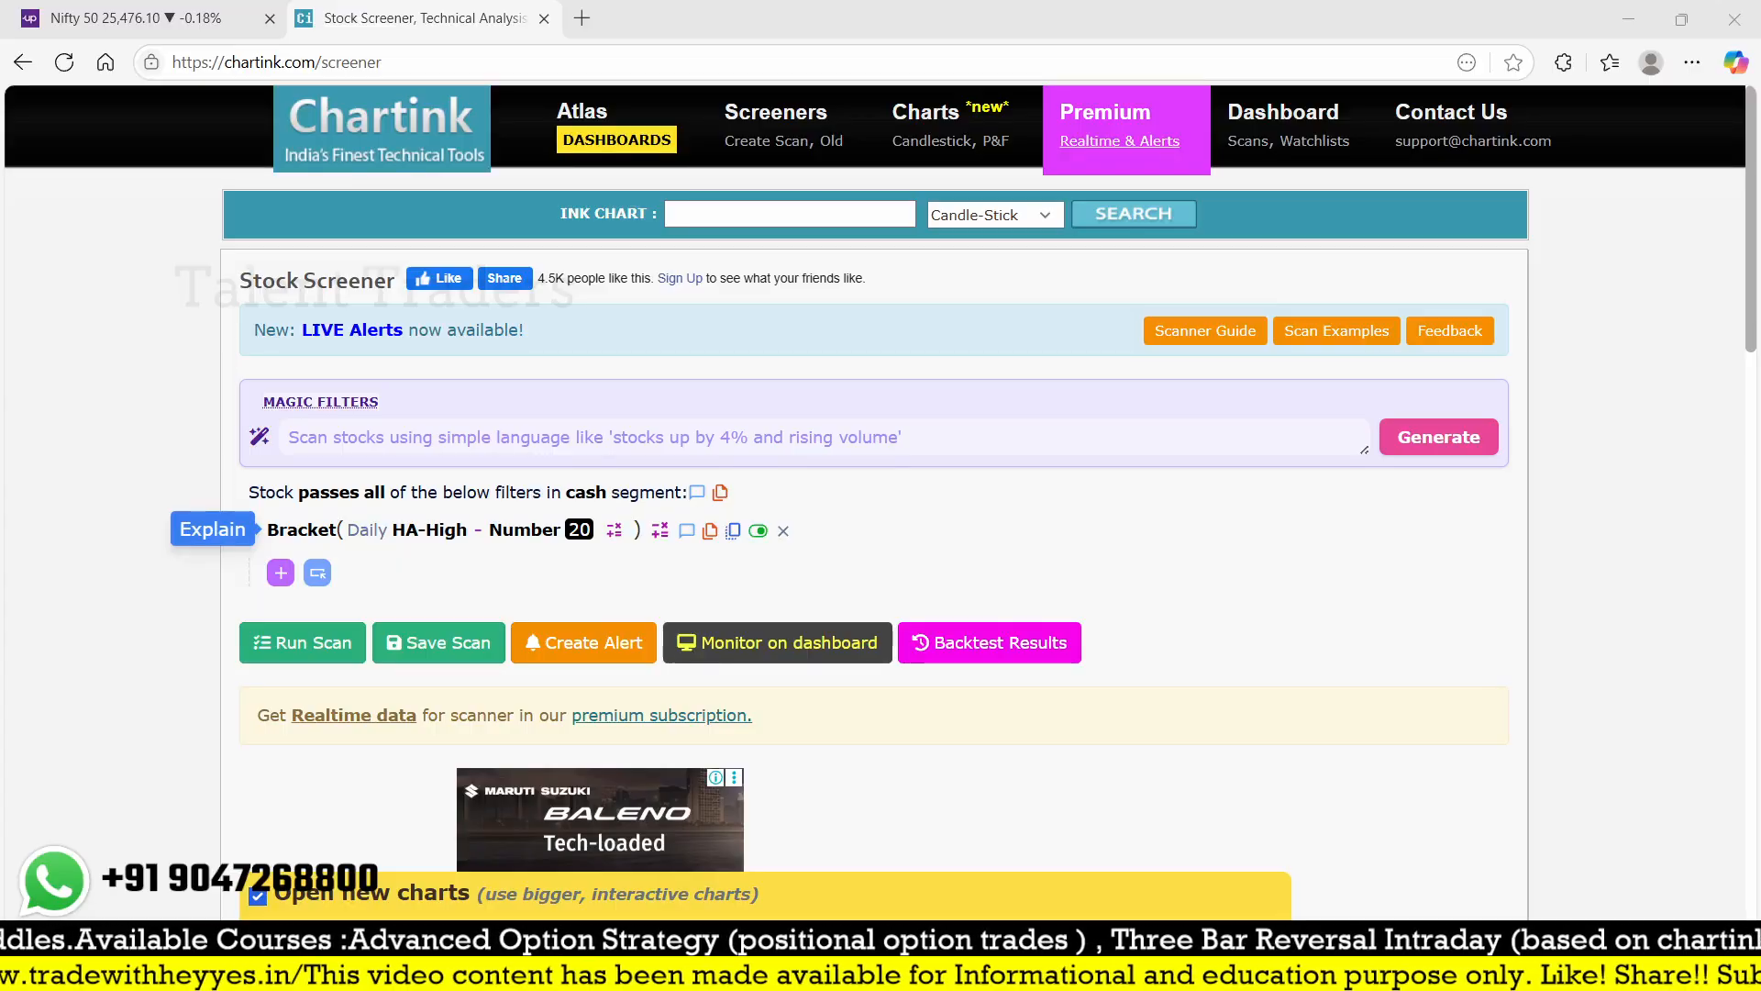
- Sketch a candle with a small body and long lower wick over the page, marking its high, close, open and low
mouse_move(1429, 510)
mouse_down()
mouse_move(1429, 545)
mouse_move(1391, 545)
mouse_move(1463, 592)
mouse_move(1463, 535)
mouse_move(1429, 534)
mouse_up()
drag(1427, 594, 1426, 759)
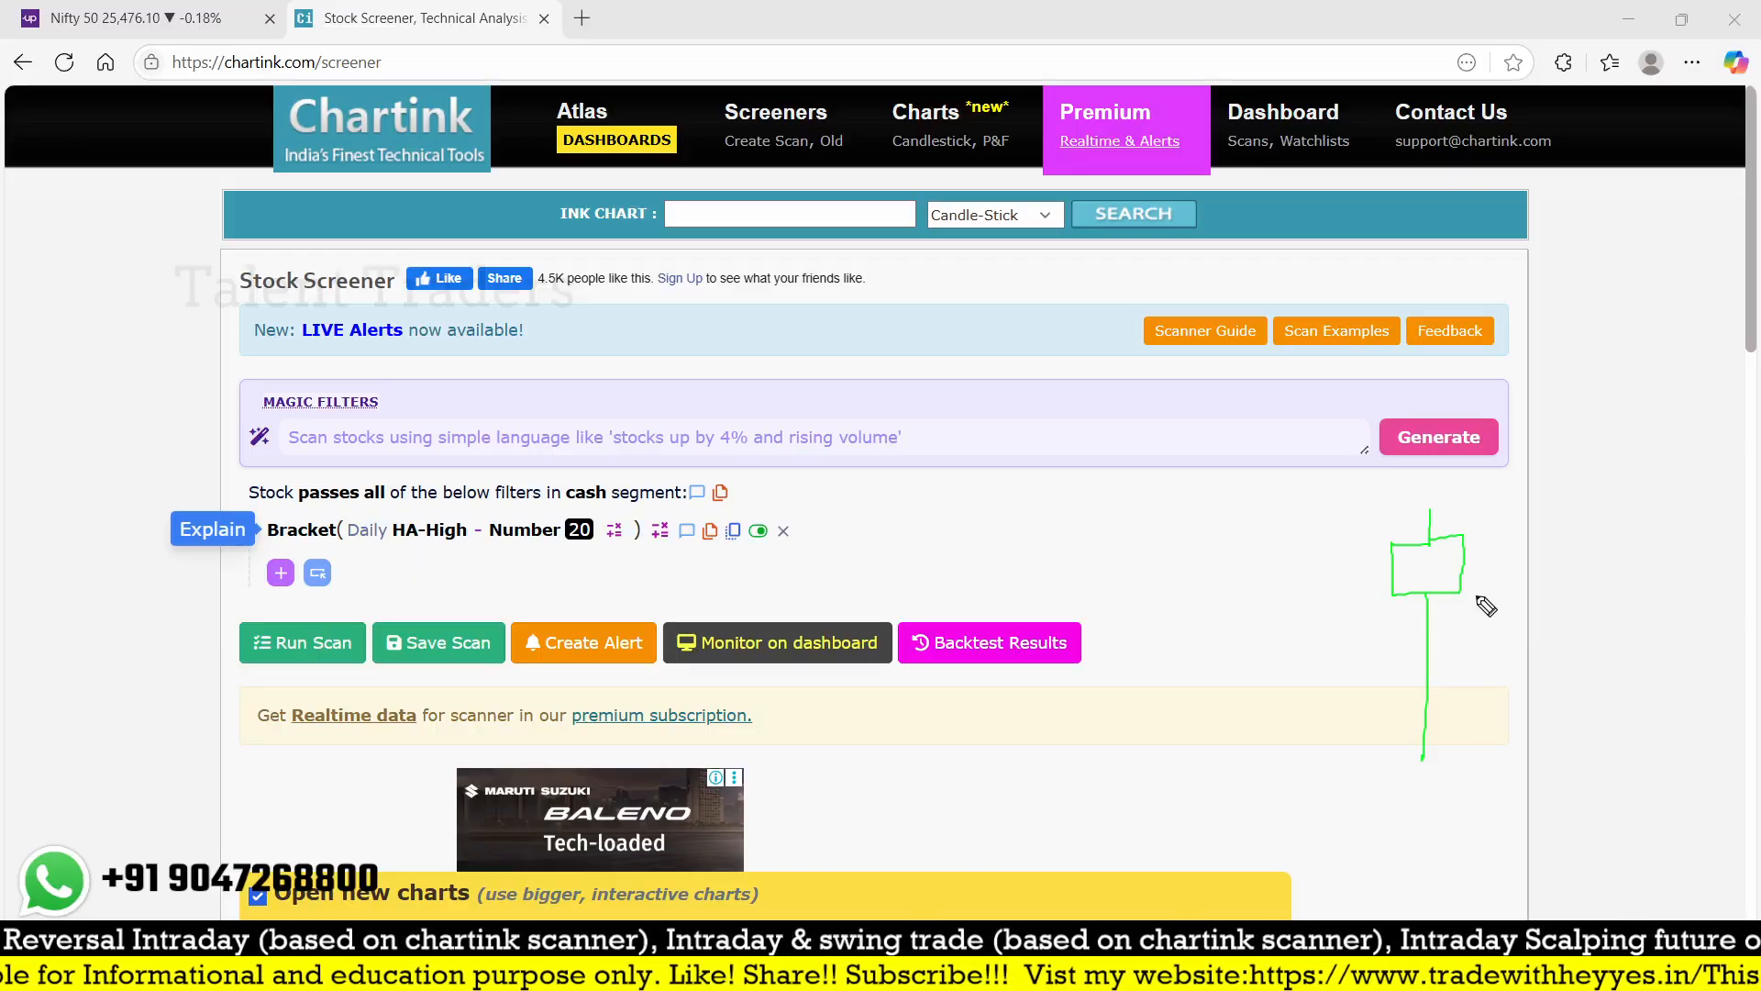
drag(1465, 543, 1548, 520)
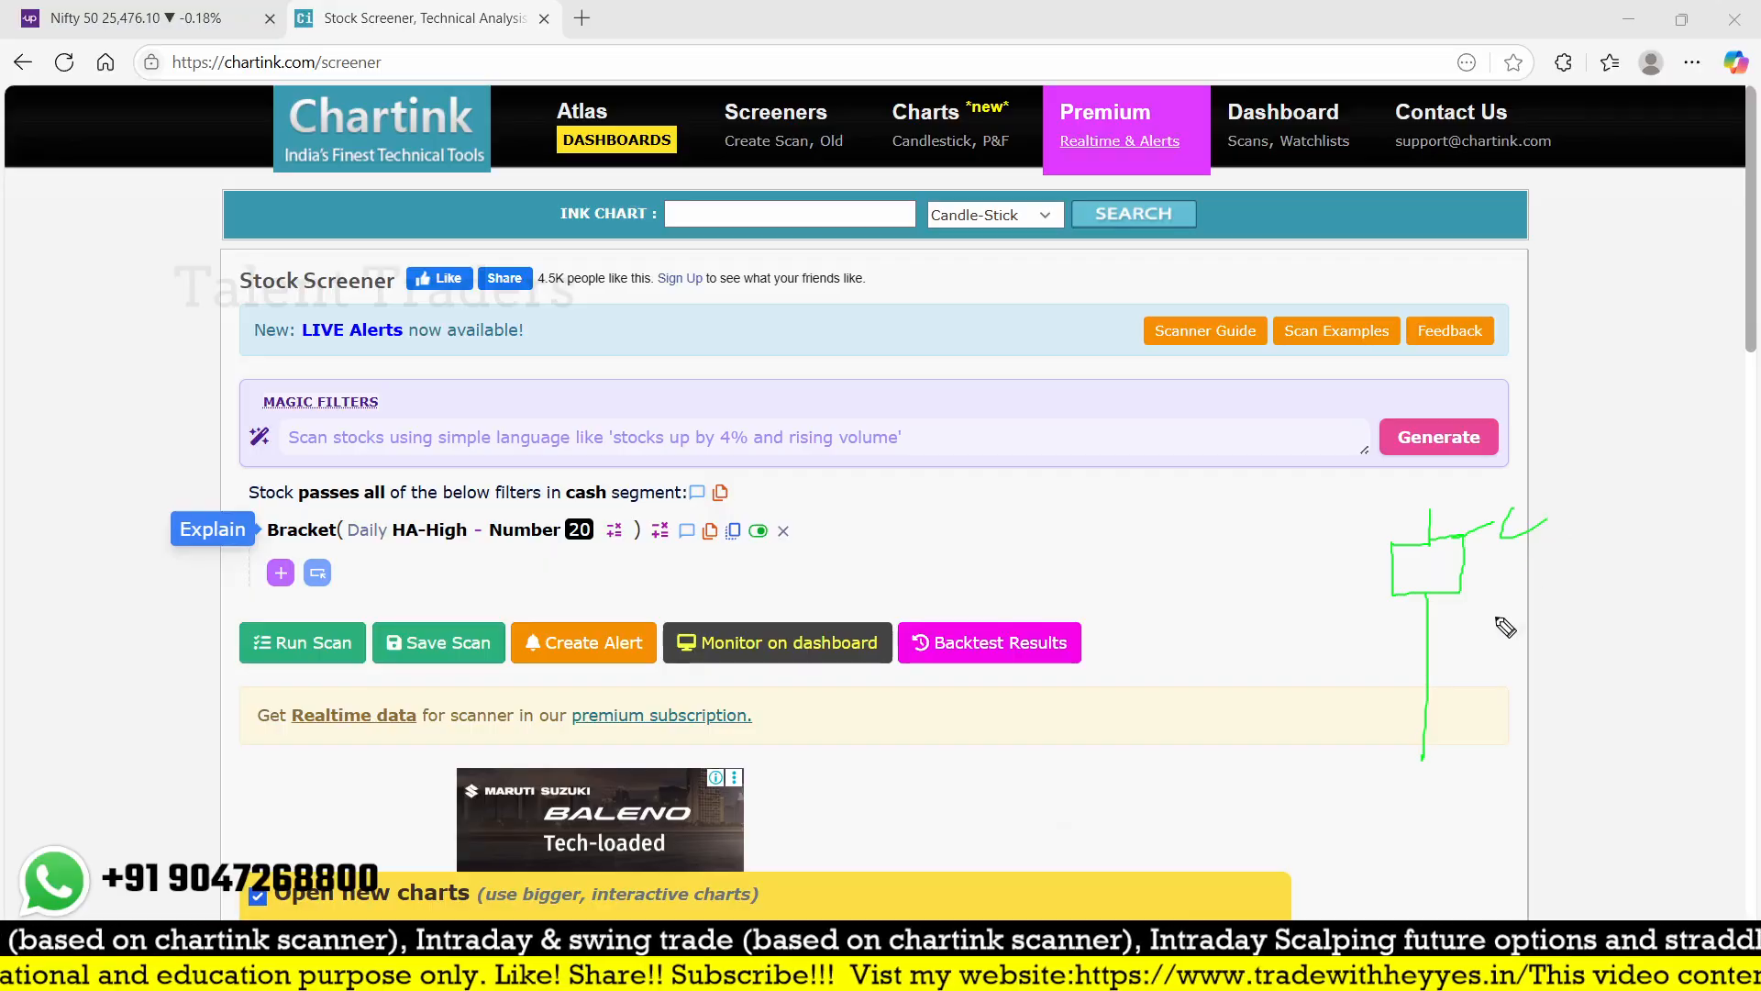
drag(1465, 595, 1547, 568)
drag(1417, 774, 1536, 739)
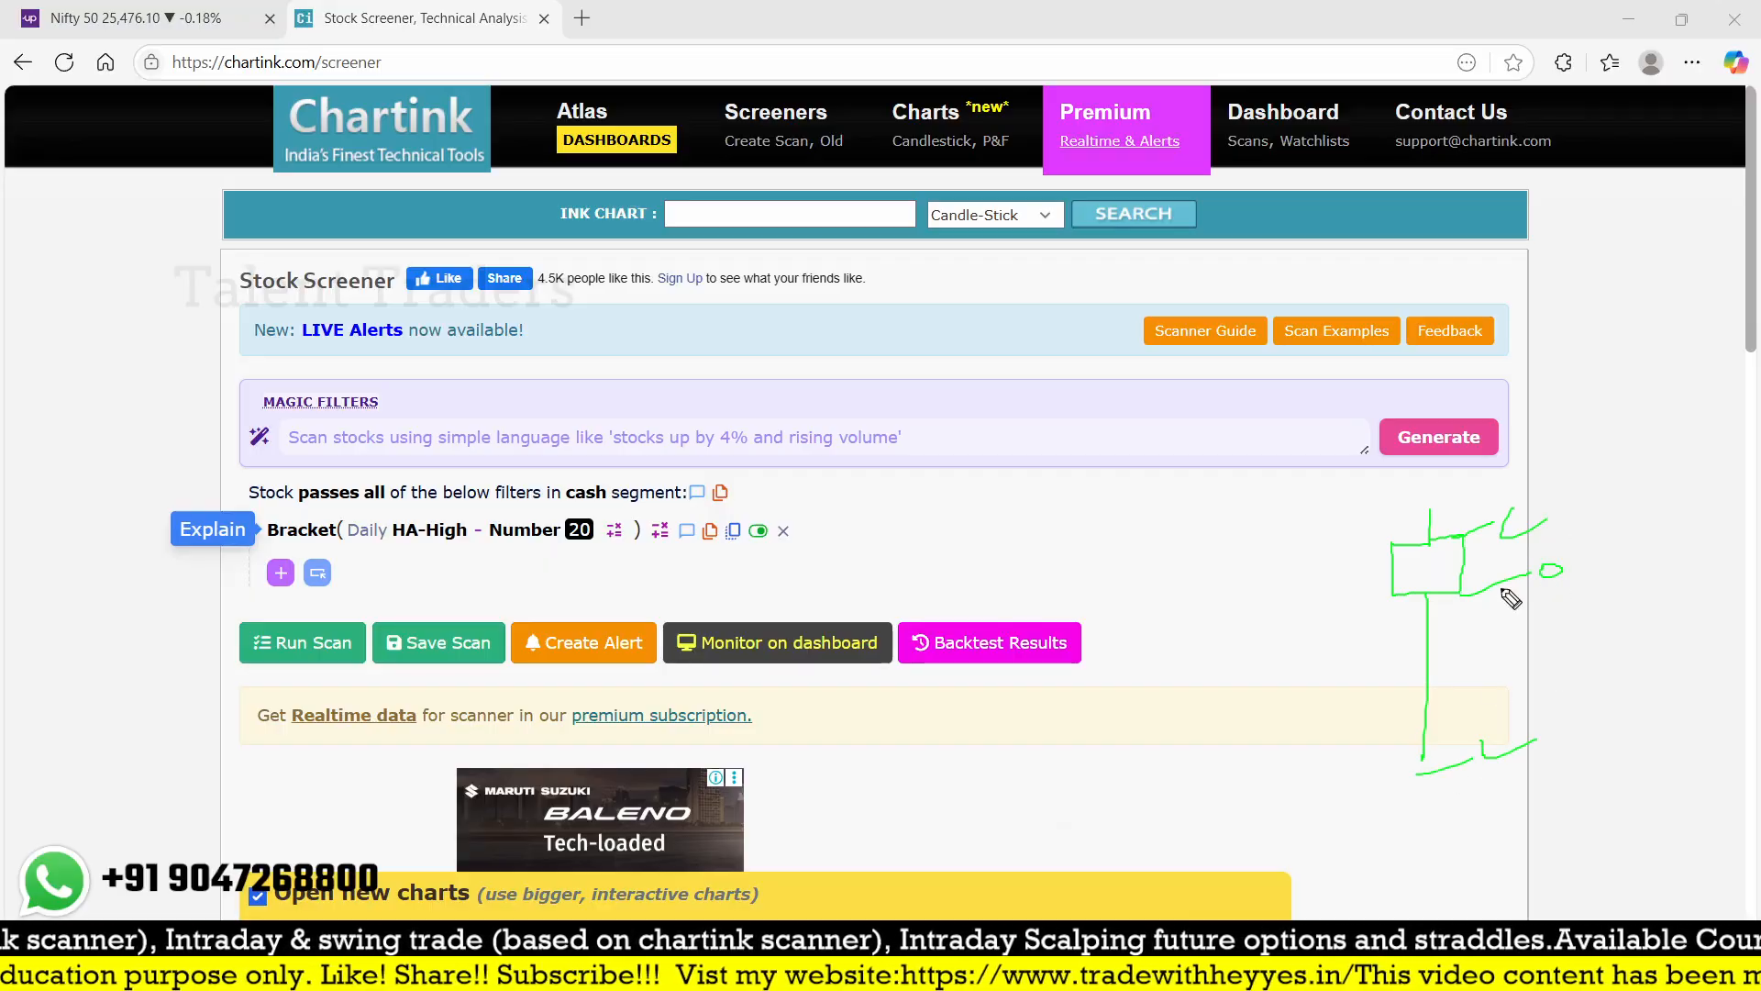
mouse_move(1409, 512)
mouse_down()
mouse_move(1491, 495)
mouse_move(1500, 471)
mouse_up()
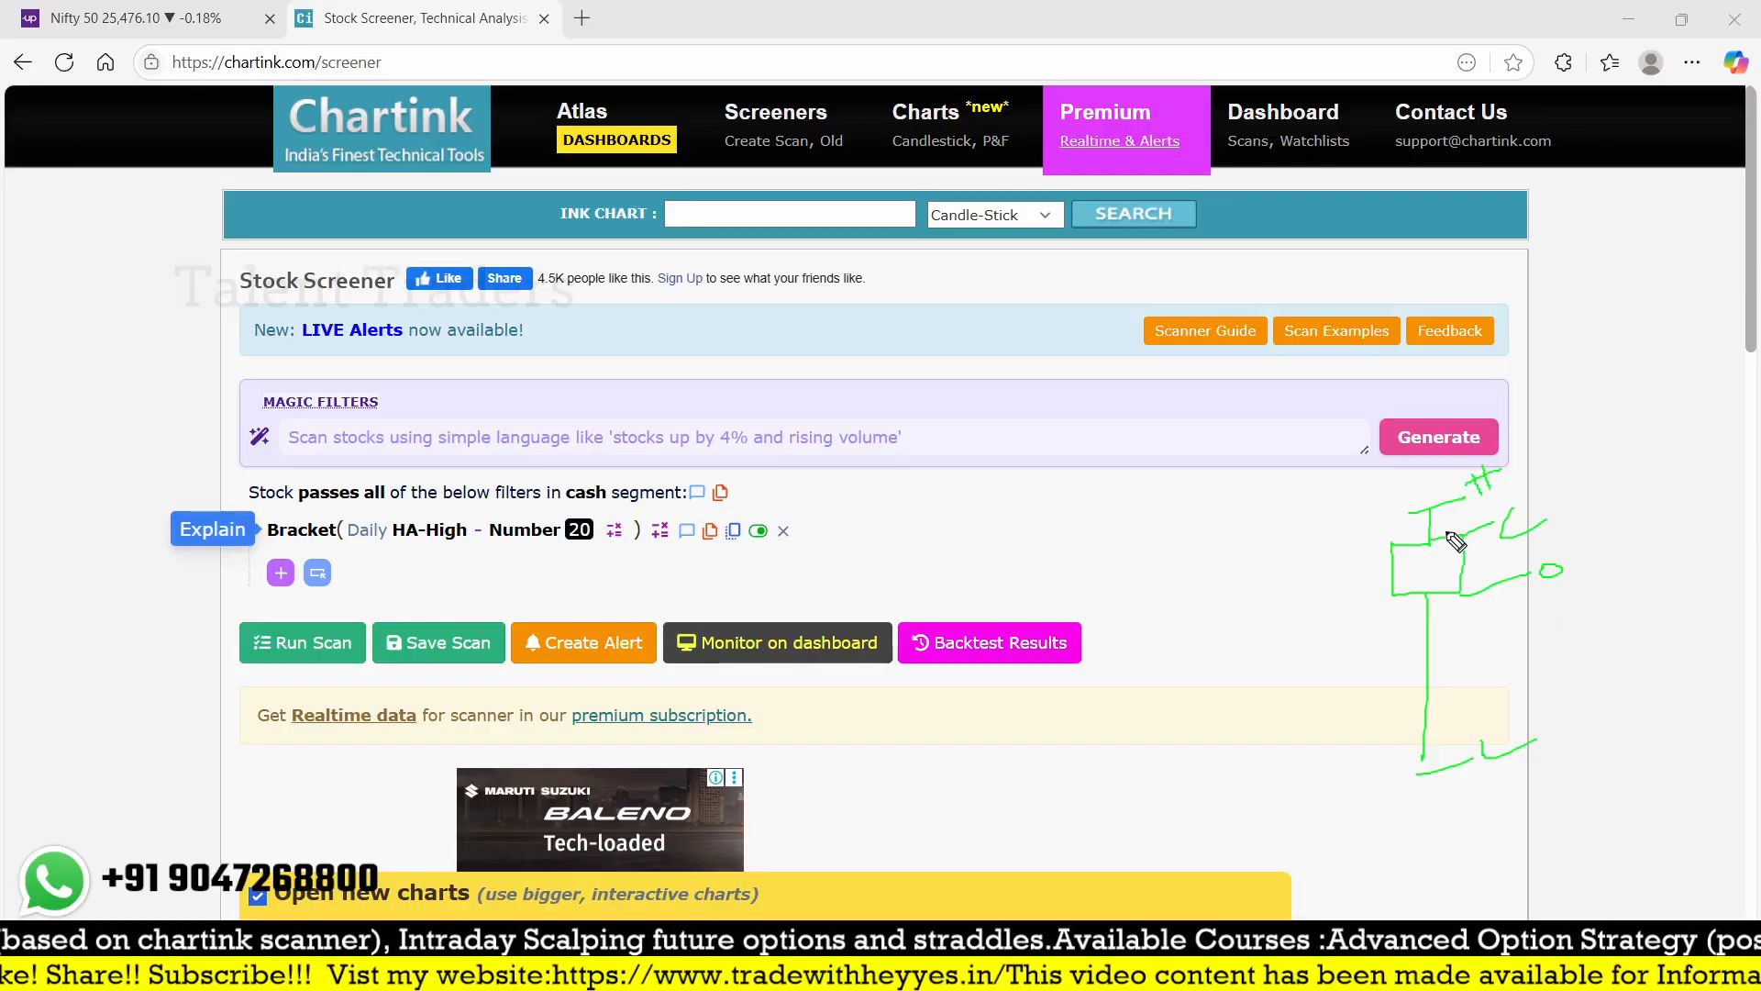
drag(1394, 543, 1468, 537)
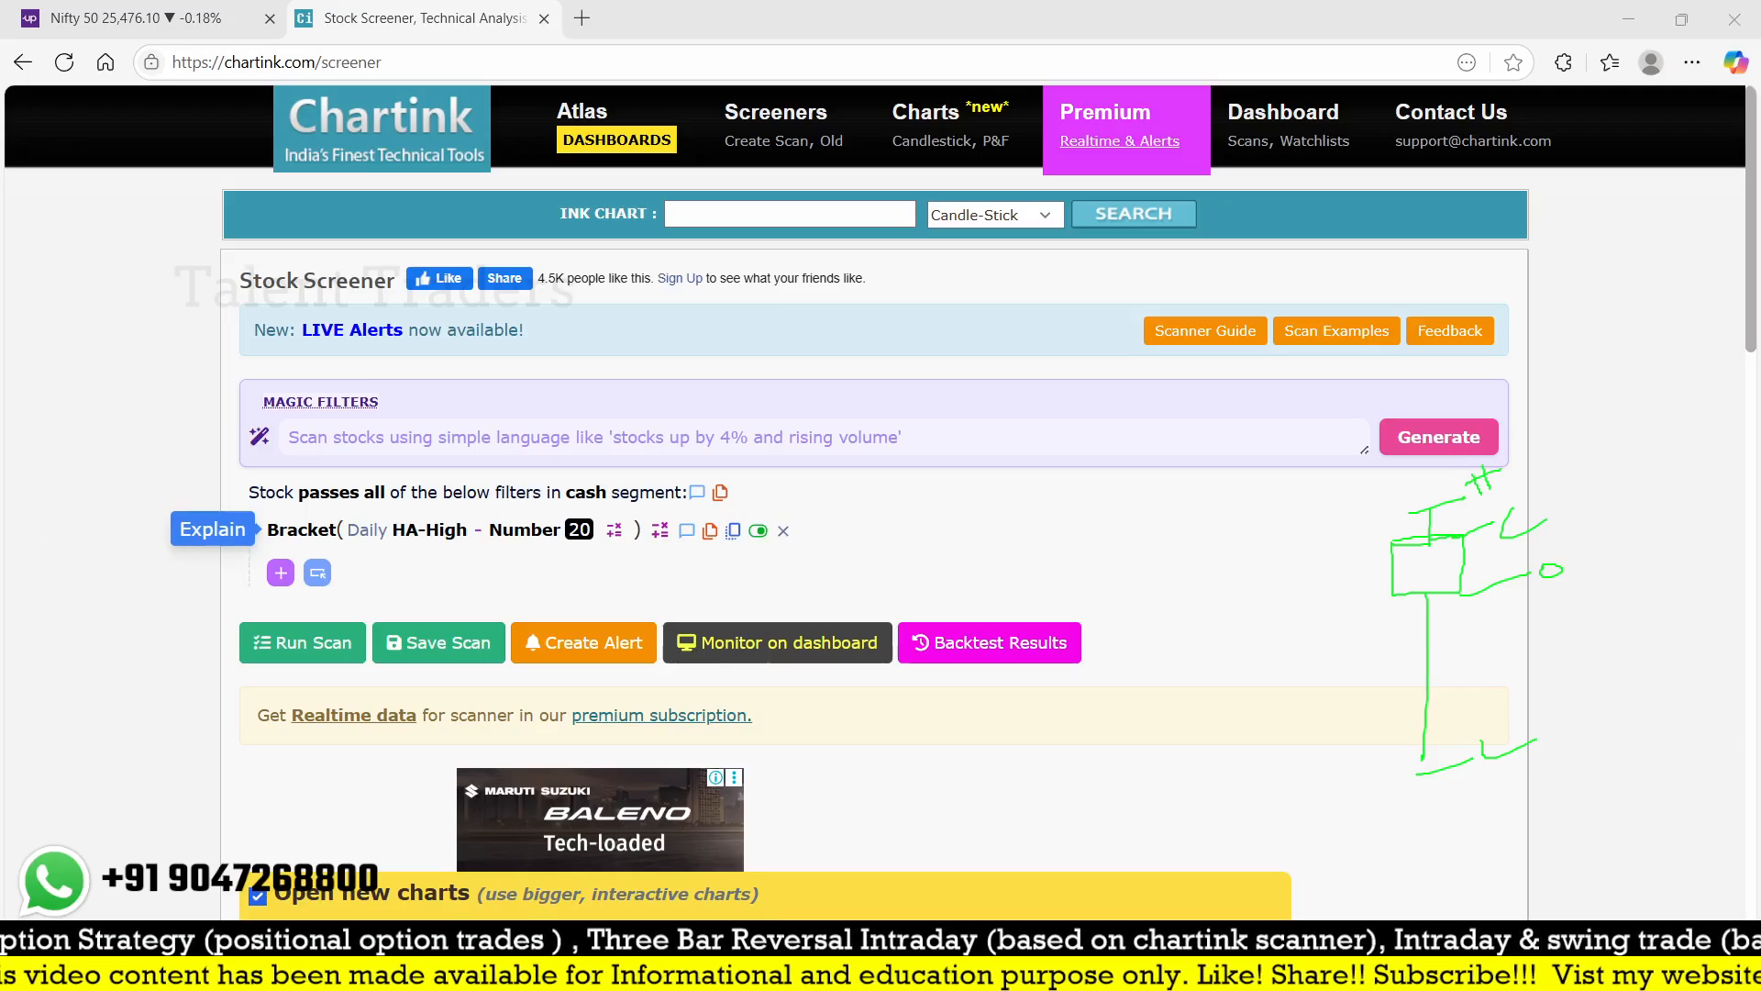
key(Escape)
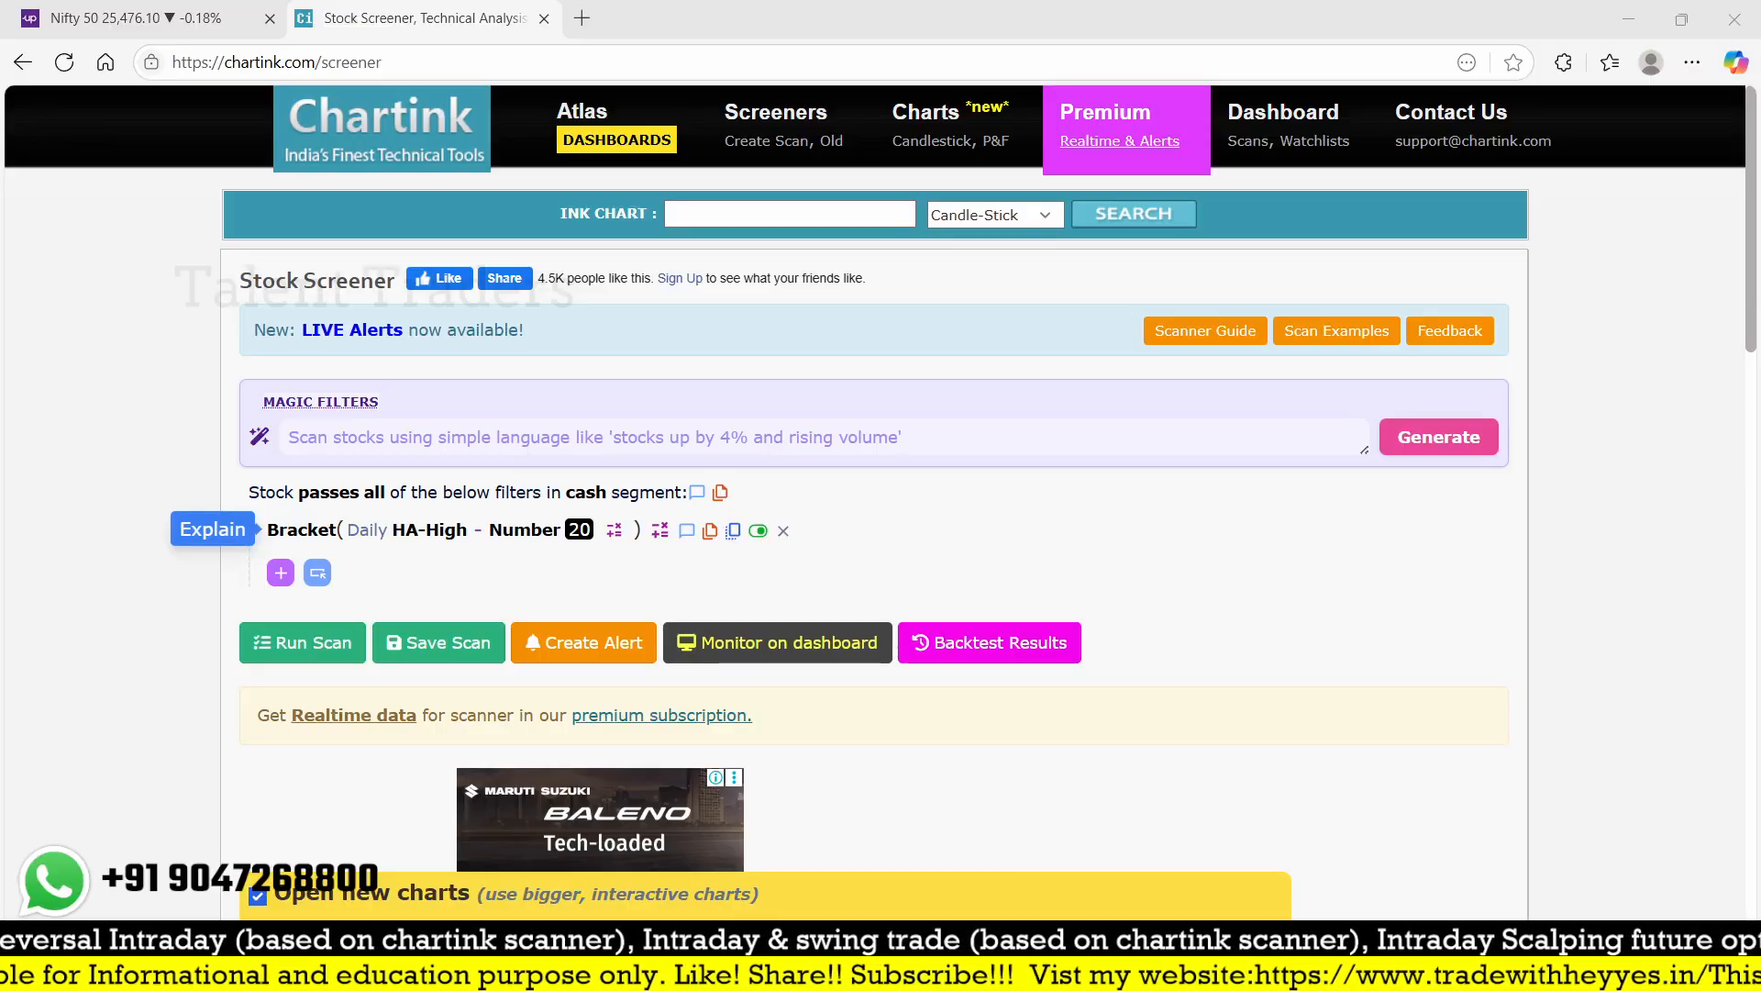
key(ctrl+z)
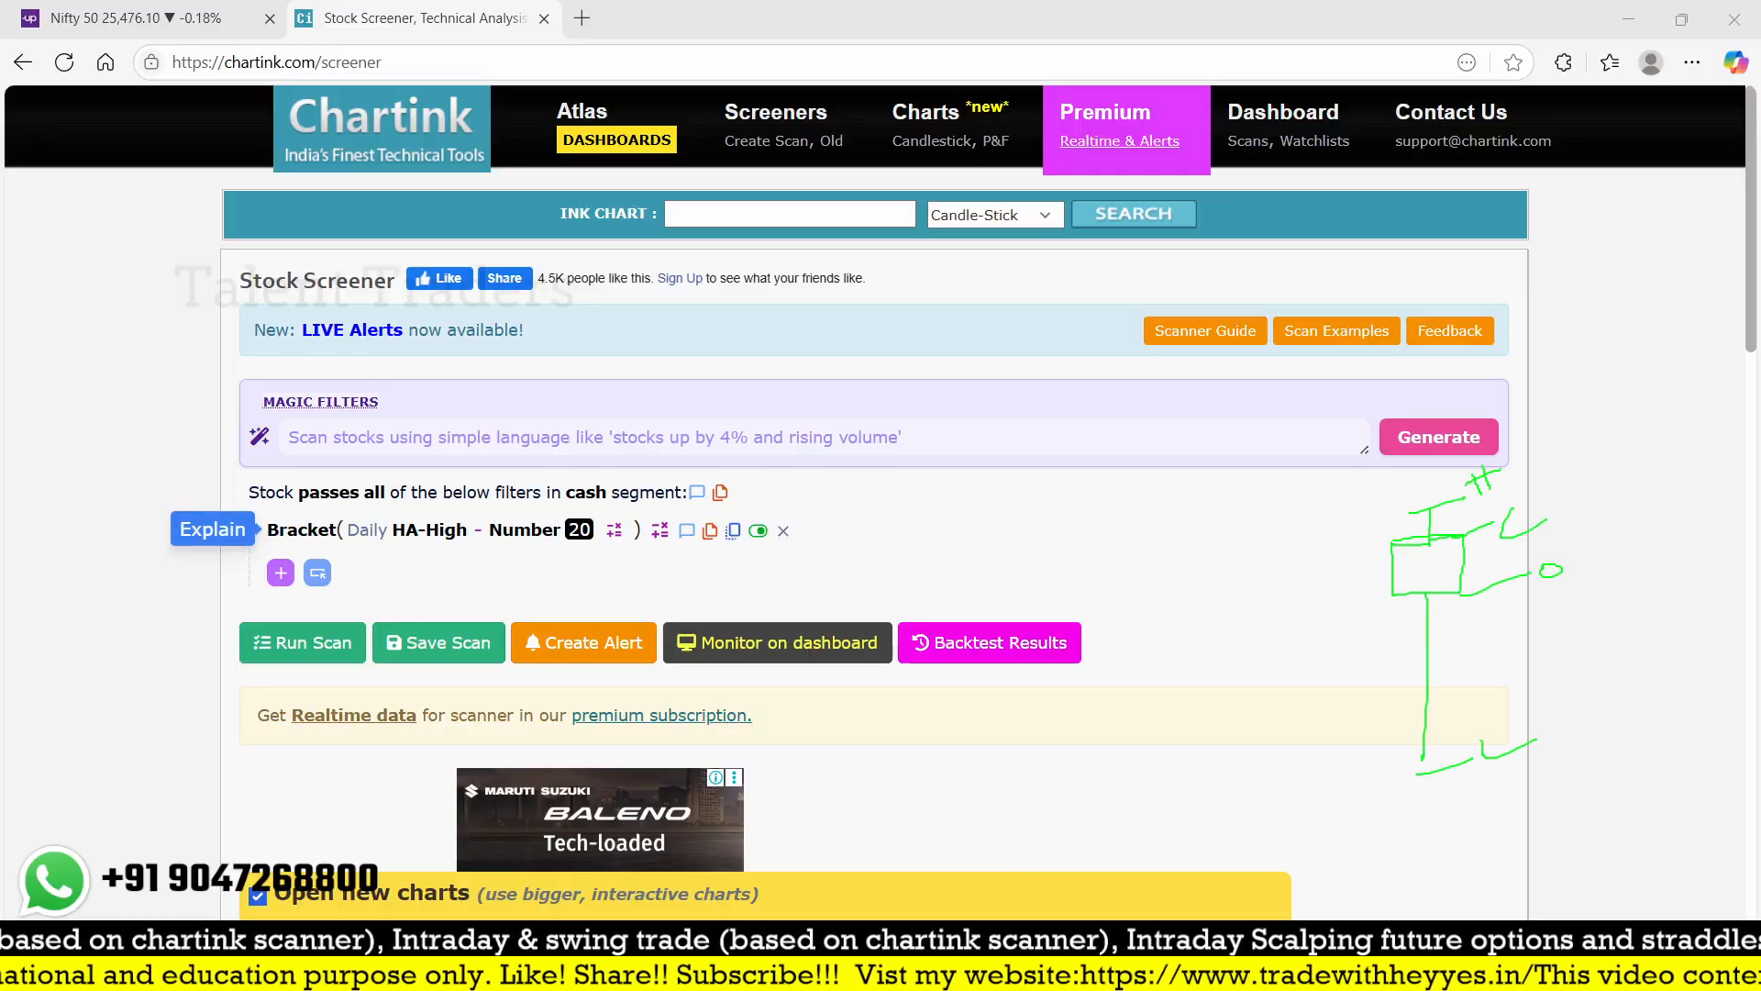
- Replace the bracket filter with a condition requiring daily HA-Close to be greater than daily HA-Open
click(782, 531)
key(Return)
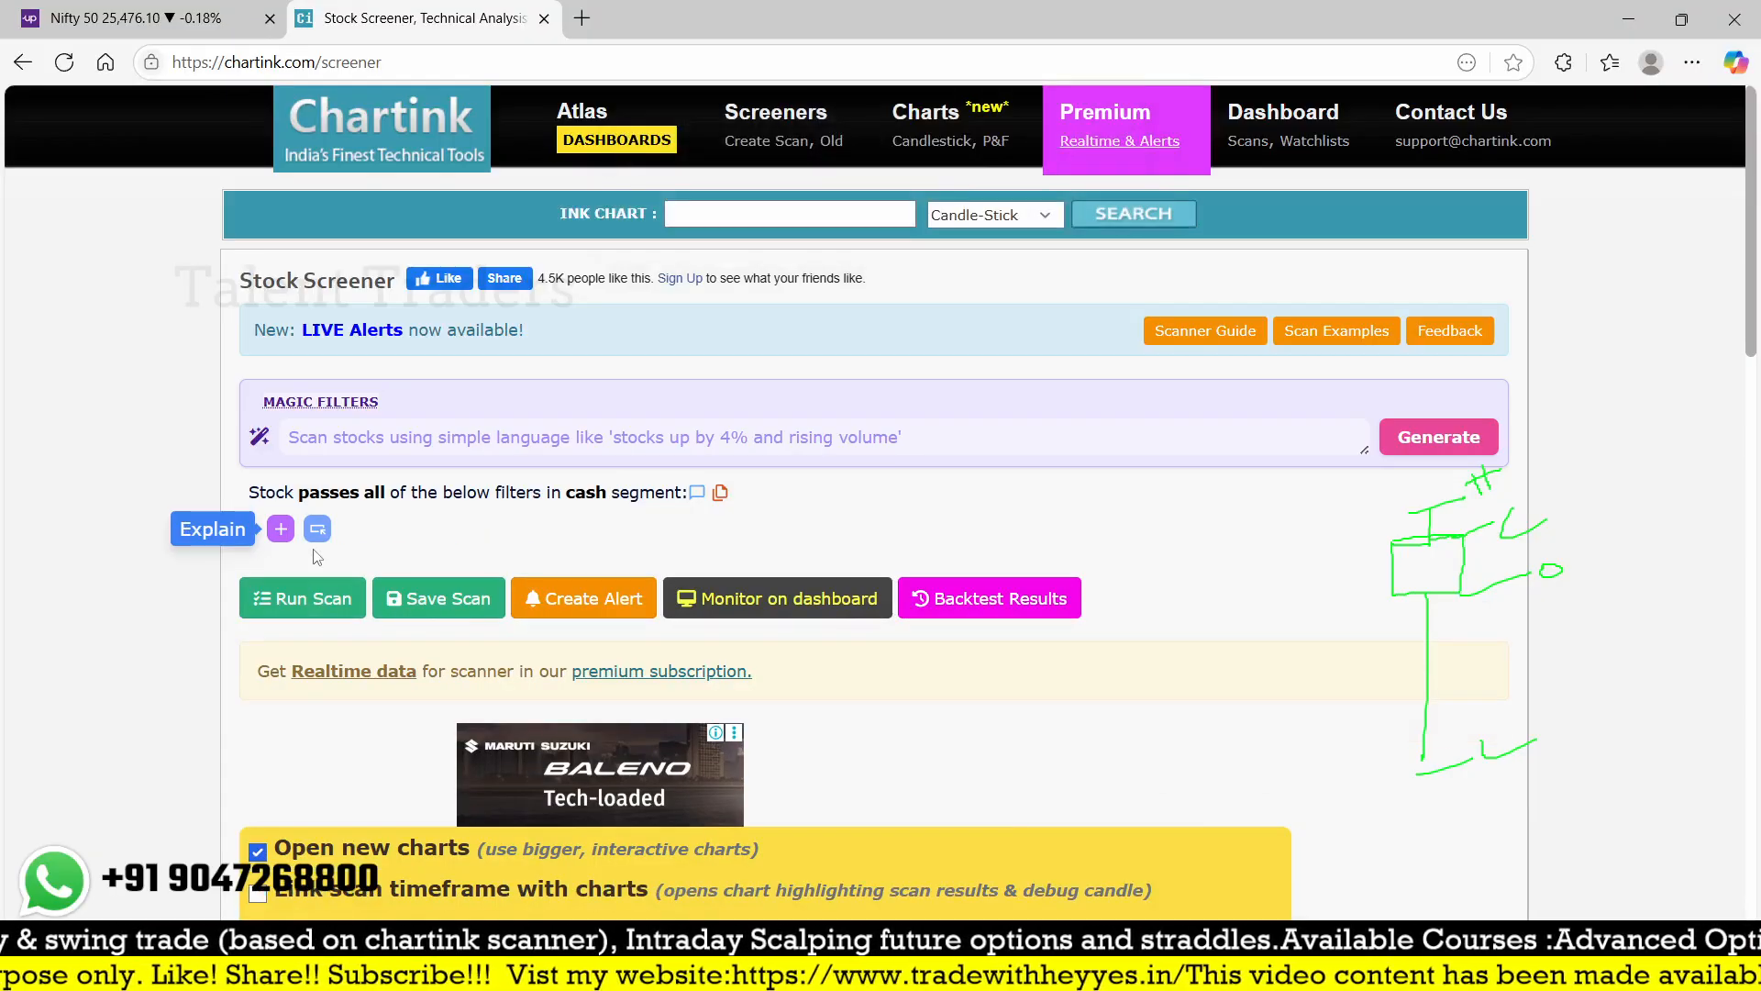
click(281, 529)
text(close)
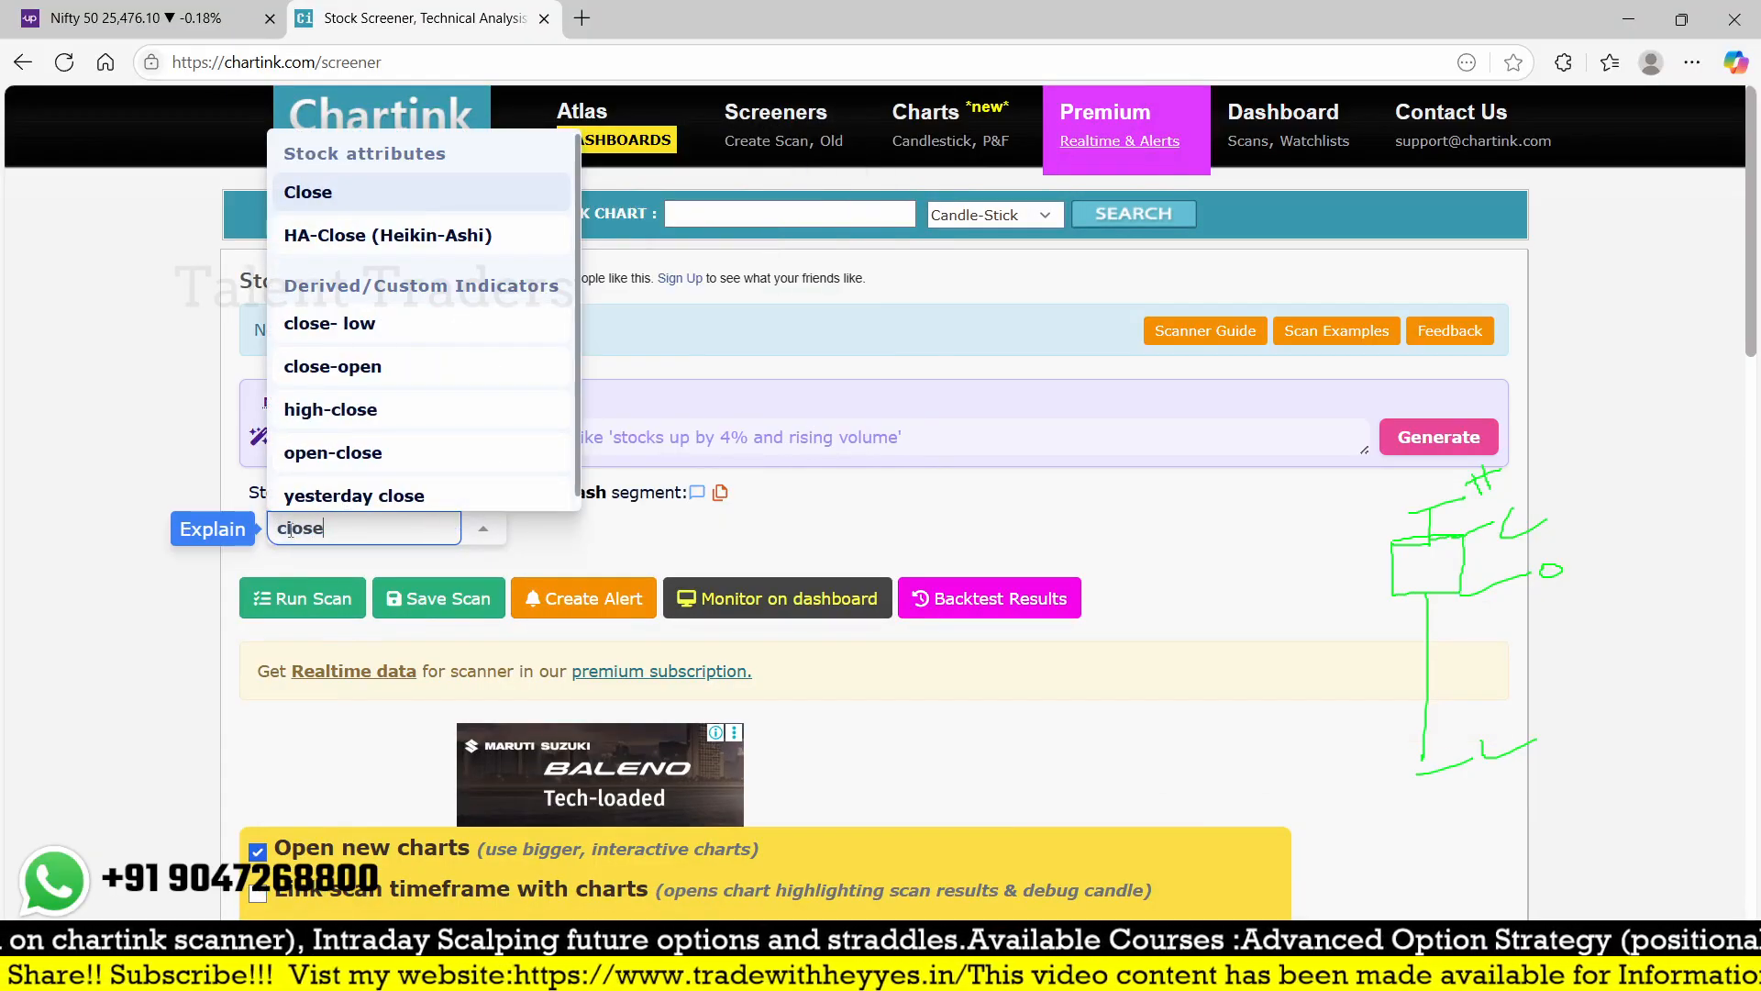
click(385, 235)
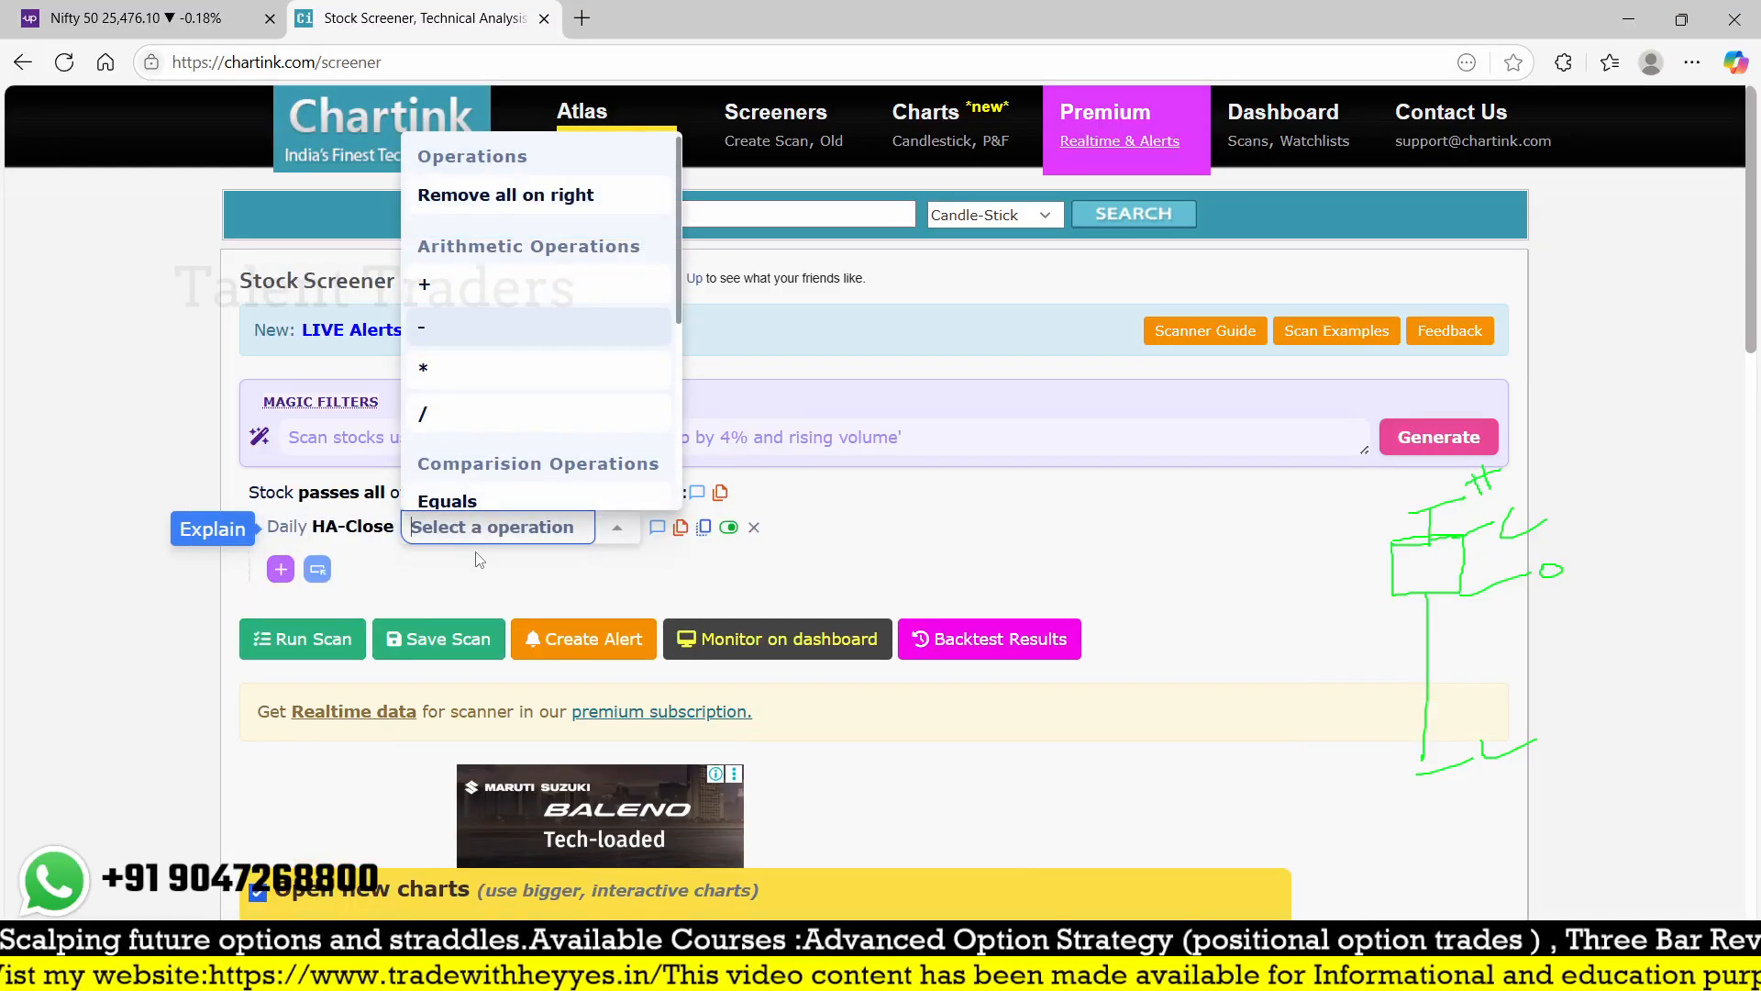
text(grea)
click(475, 443)
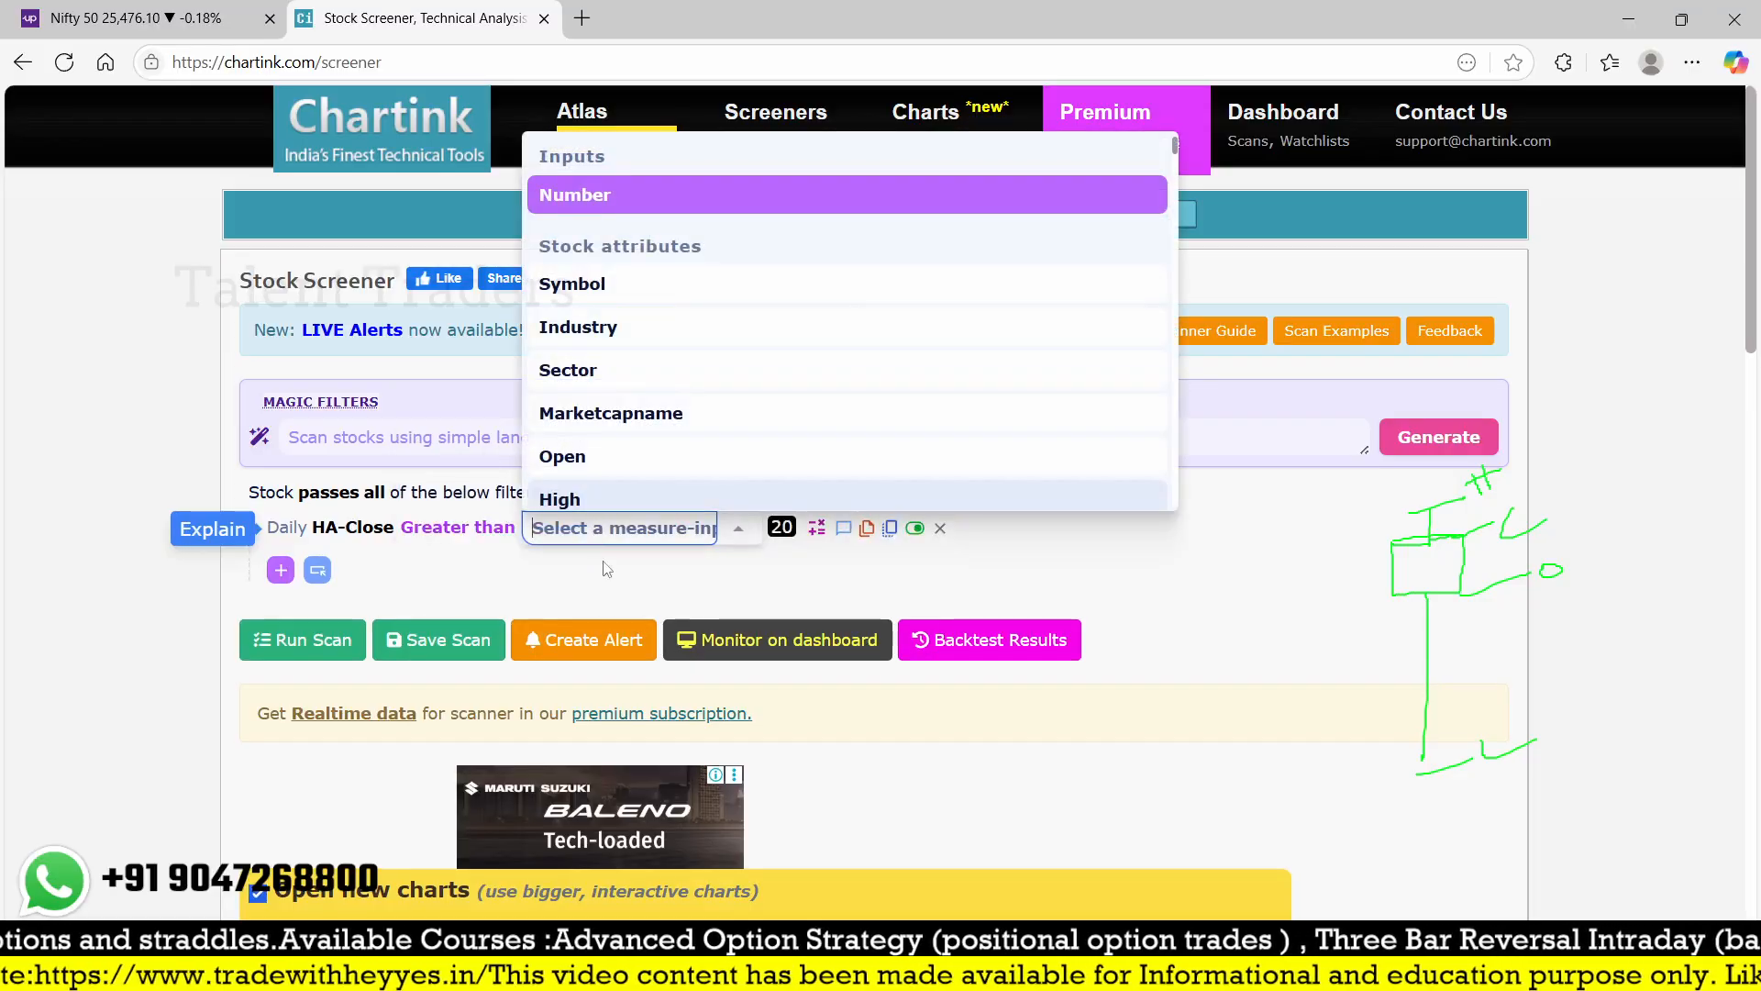
text(open)
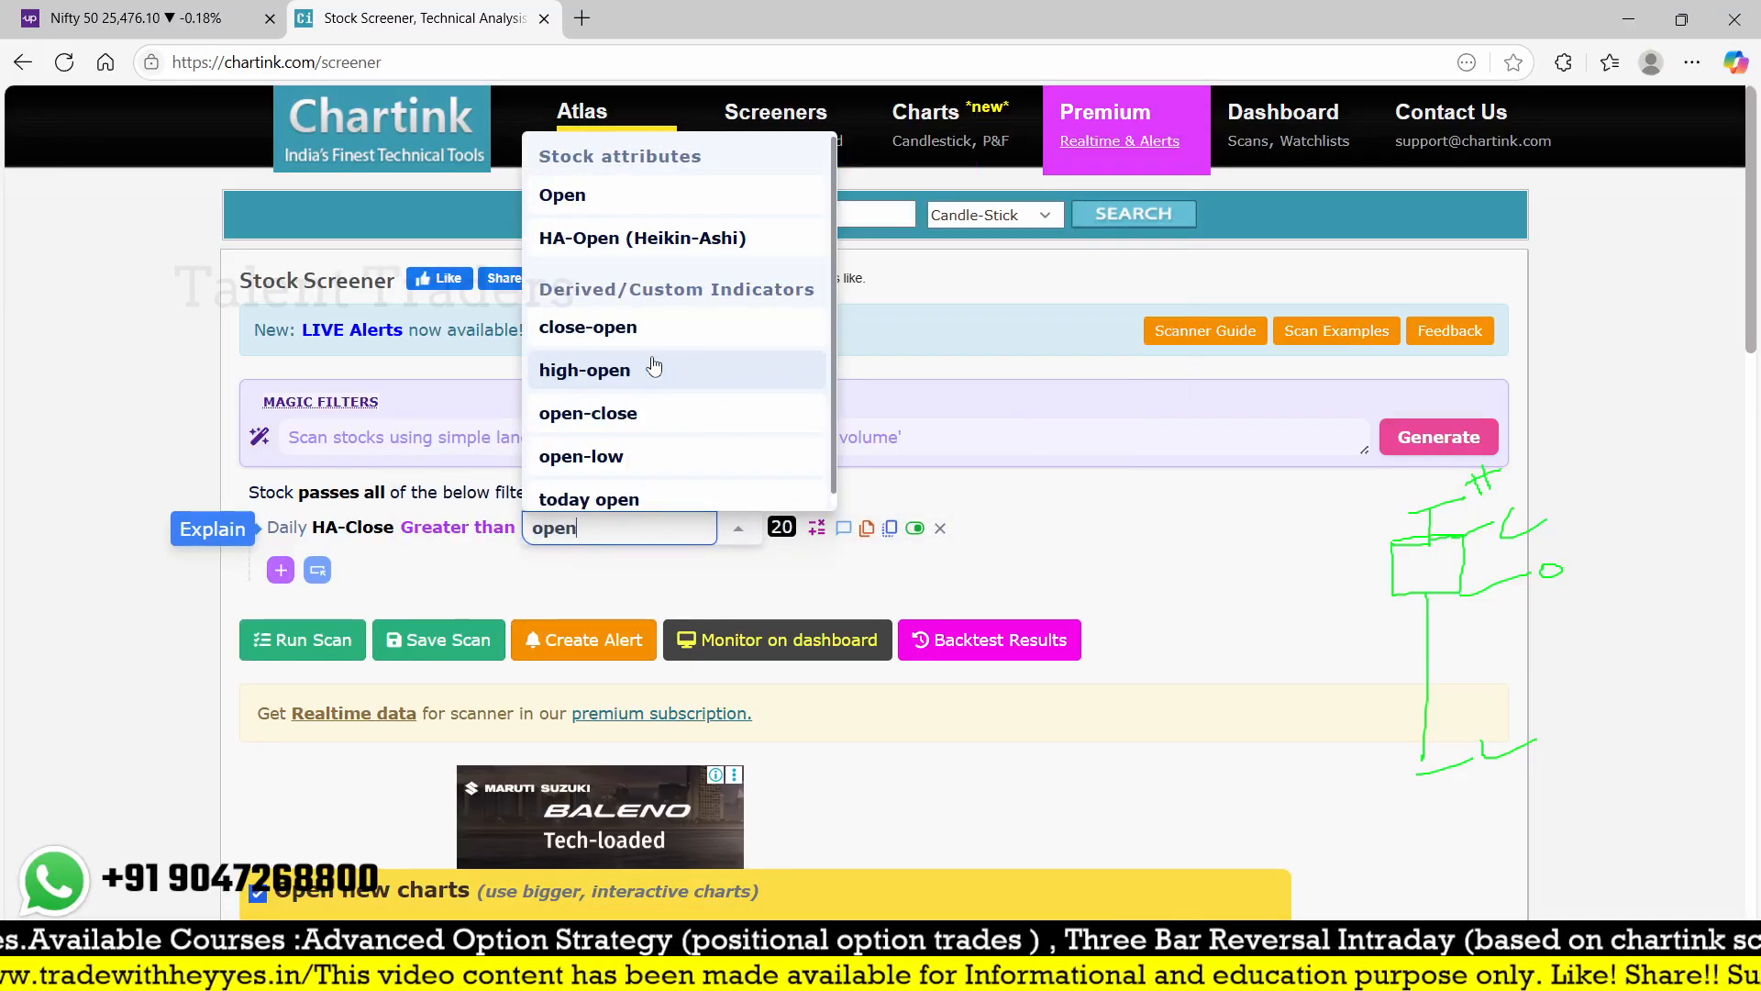
click(655, 241)
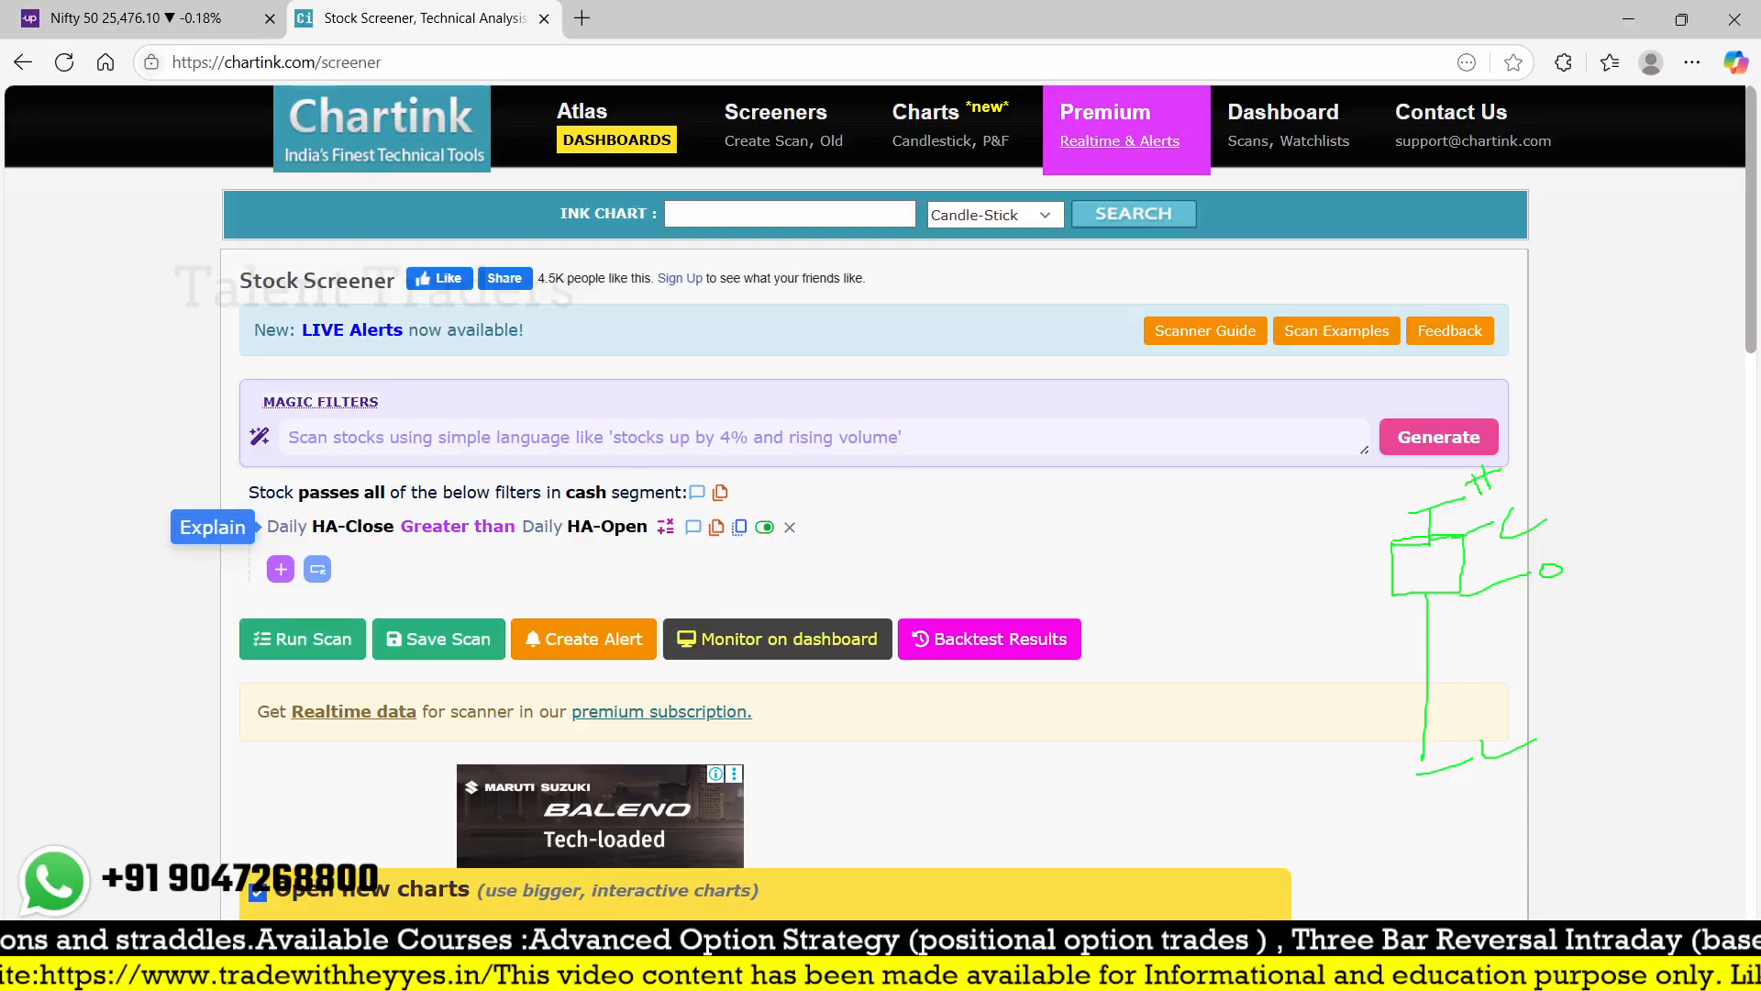
- Write H-C in green beside the sketched candle and circle its high and close labels
key(ctrl+shift+3)
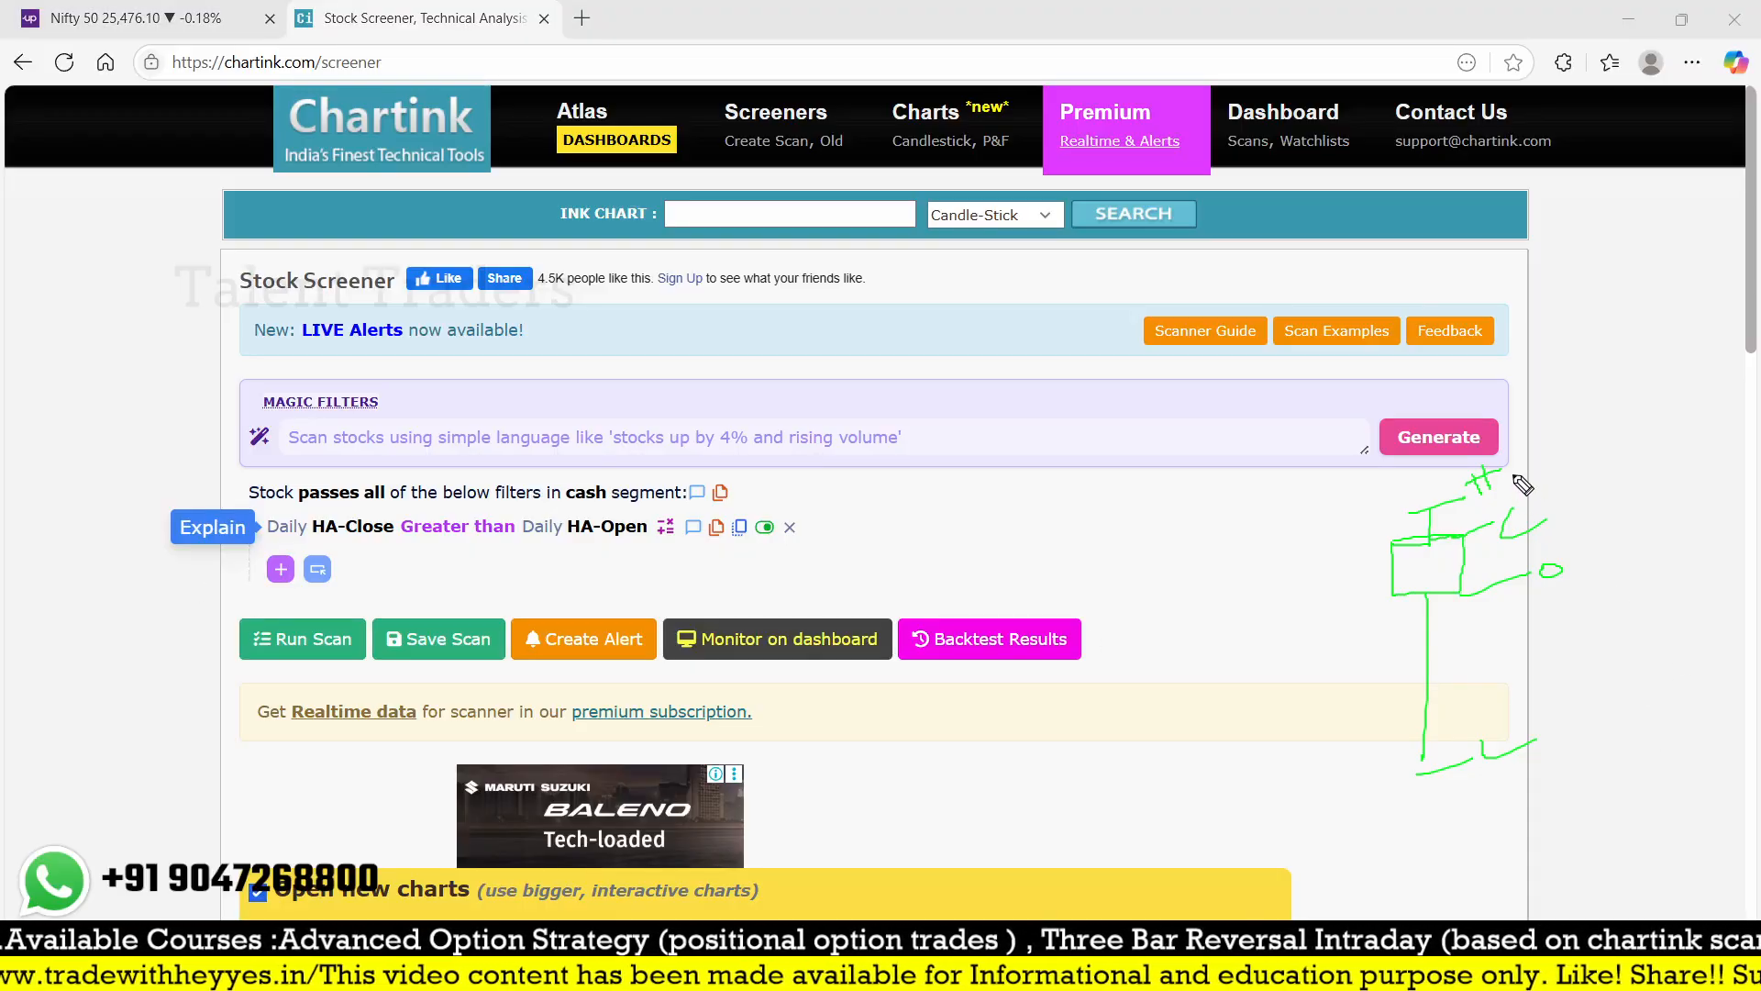
mouse_move(1527, 445)
mouse_down()
mouse_move(1562, 497)
mouse_move(1565, 459)
mouse_up()
drag(1549, 455, 1637, 421)
drag(1500, 501, 1459, 463)
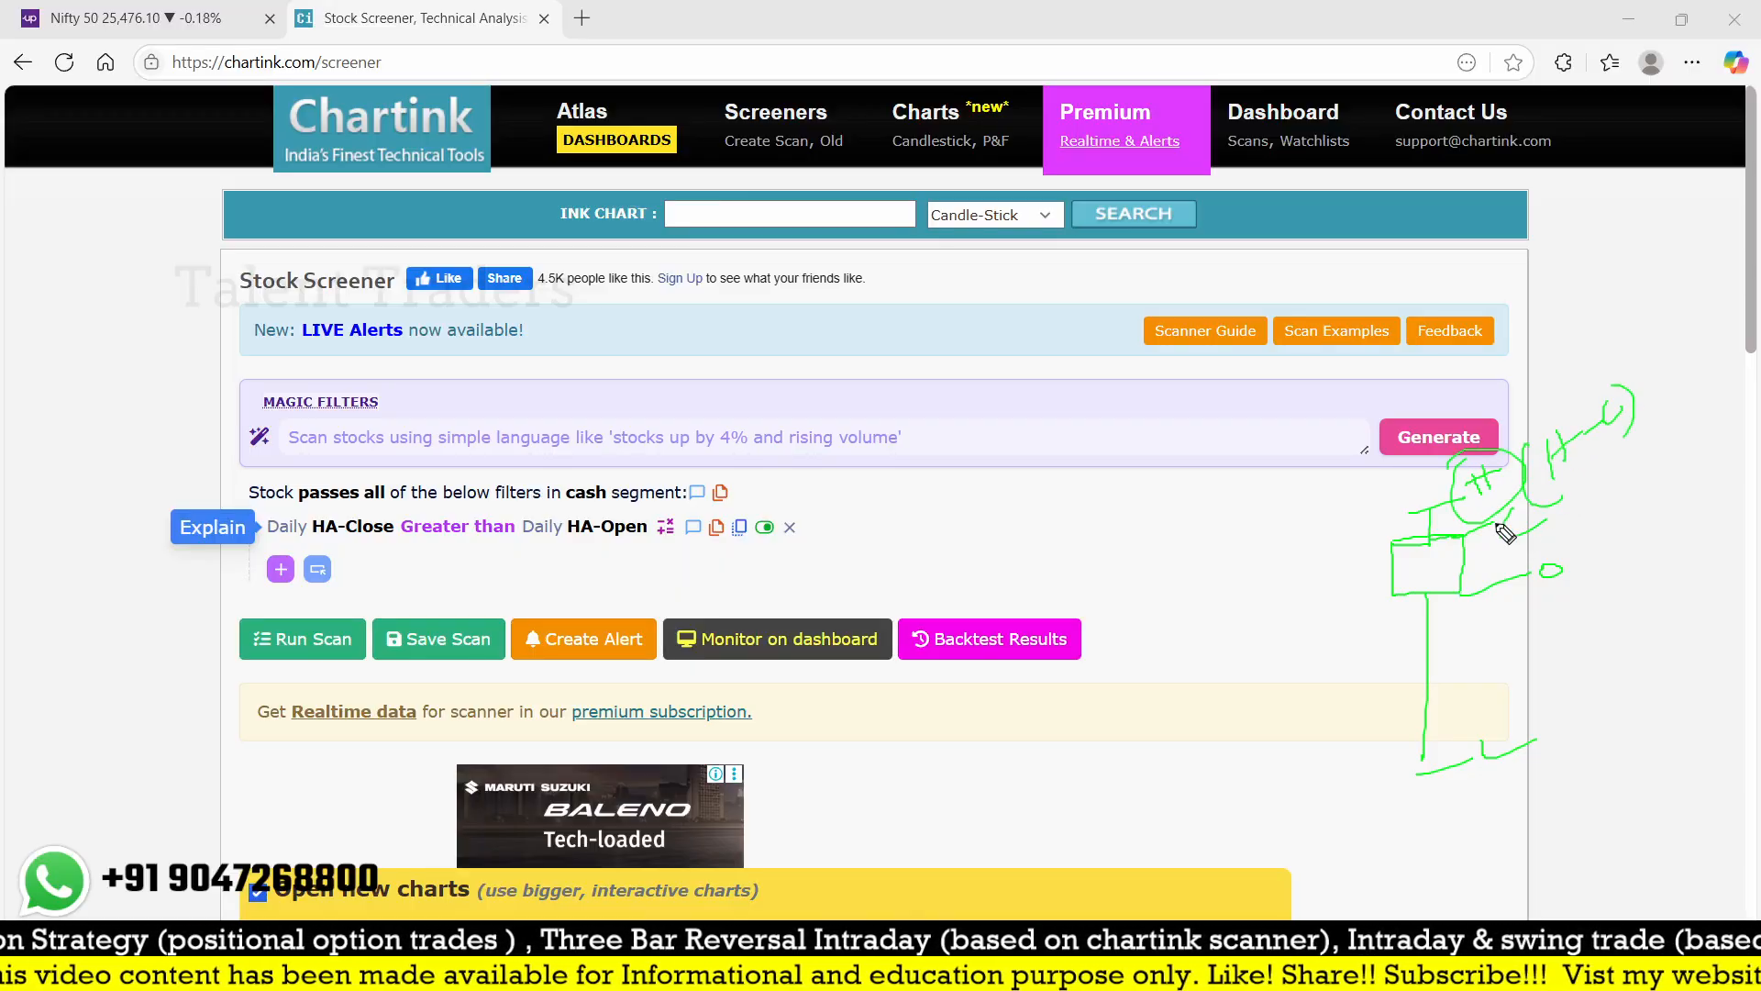
drag(1496, 525, 1499, 523)
- Write the comparison of H-C being less than or equal to C-O above the sketched candle and underline it
drag(1288, 466, 1293, 494)
mouse_move(1300, 460)
mouse_down()
mouse_move(1307, 486)
mouse_move(1312, 470)
mouse_up()
drag(1324, 467, 1364, 448)
drag(1287, 529, 1426, 456)
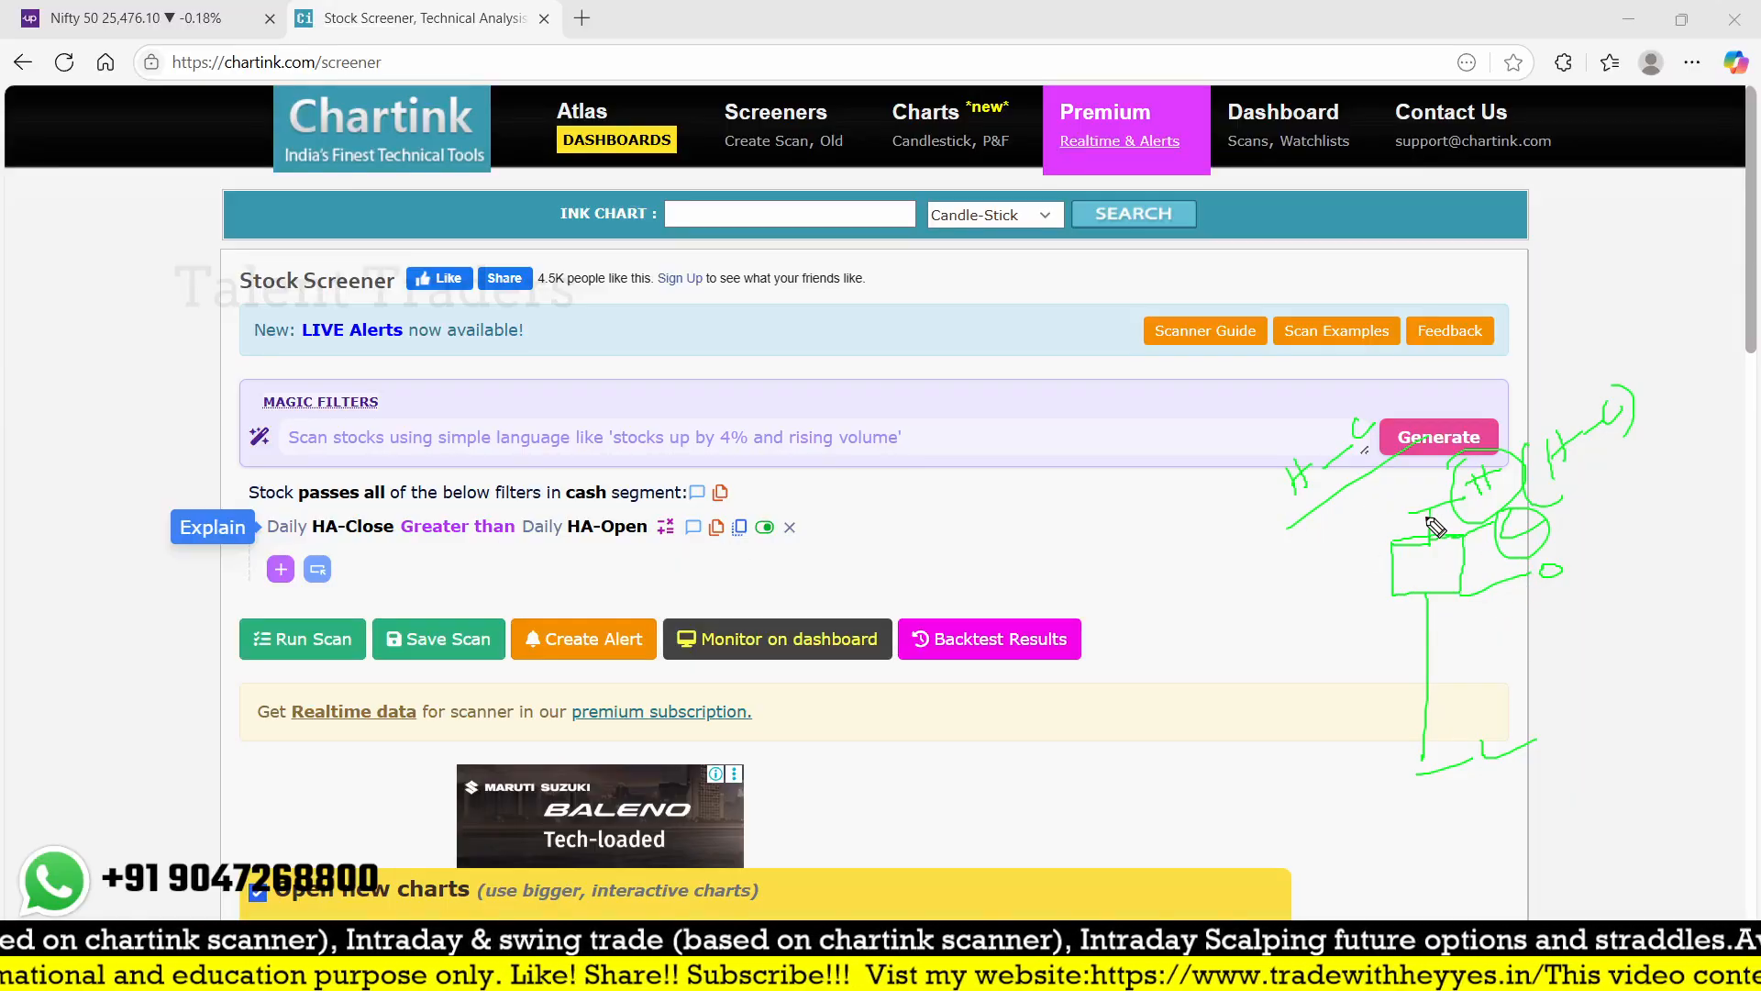
mouse_move(1428, 365)
mouse_down()
mouse_move(1440, 414)
mouse_move(1528, 348)
mouse_up()
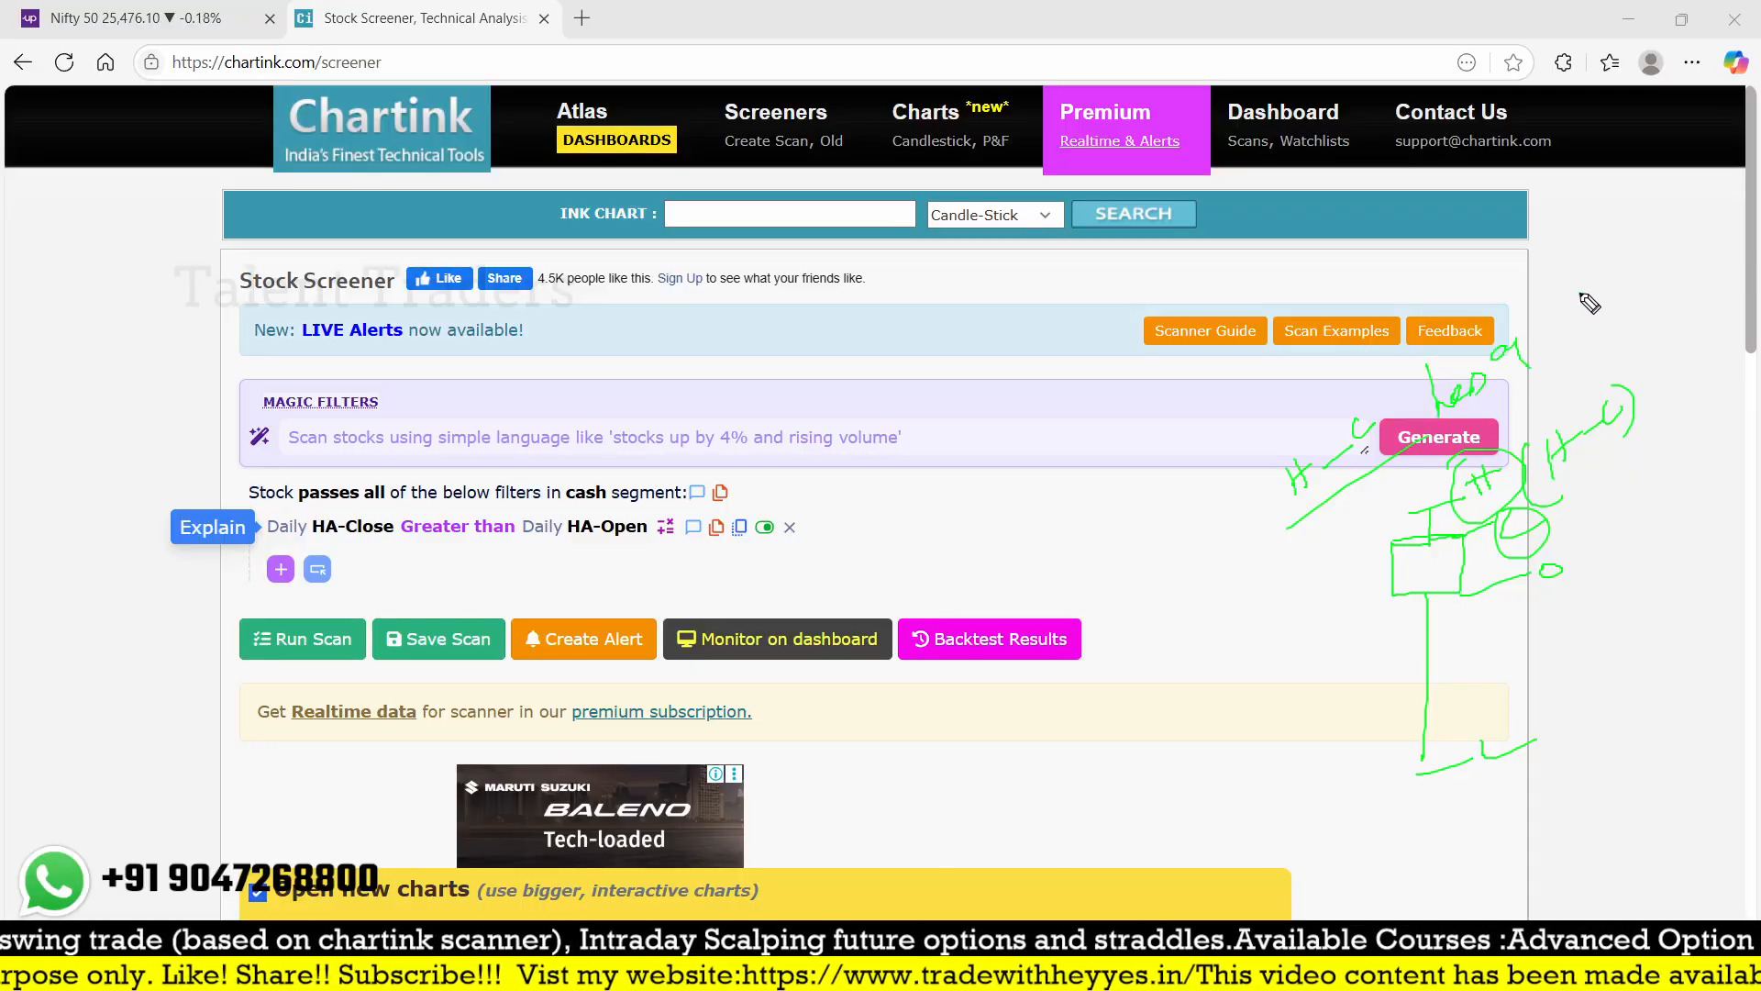
drag(1582, 288, 1601, 293)
drag(1622, 273, 1639, 261)
drag(1580, 339, 1651, 289)
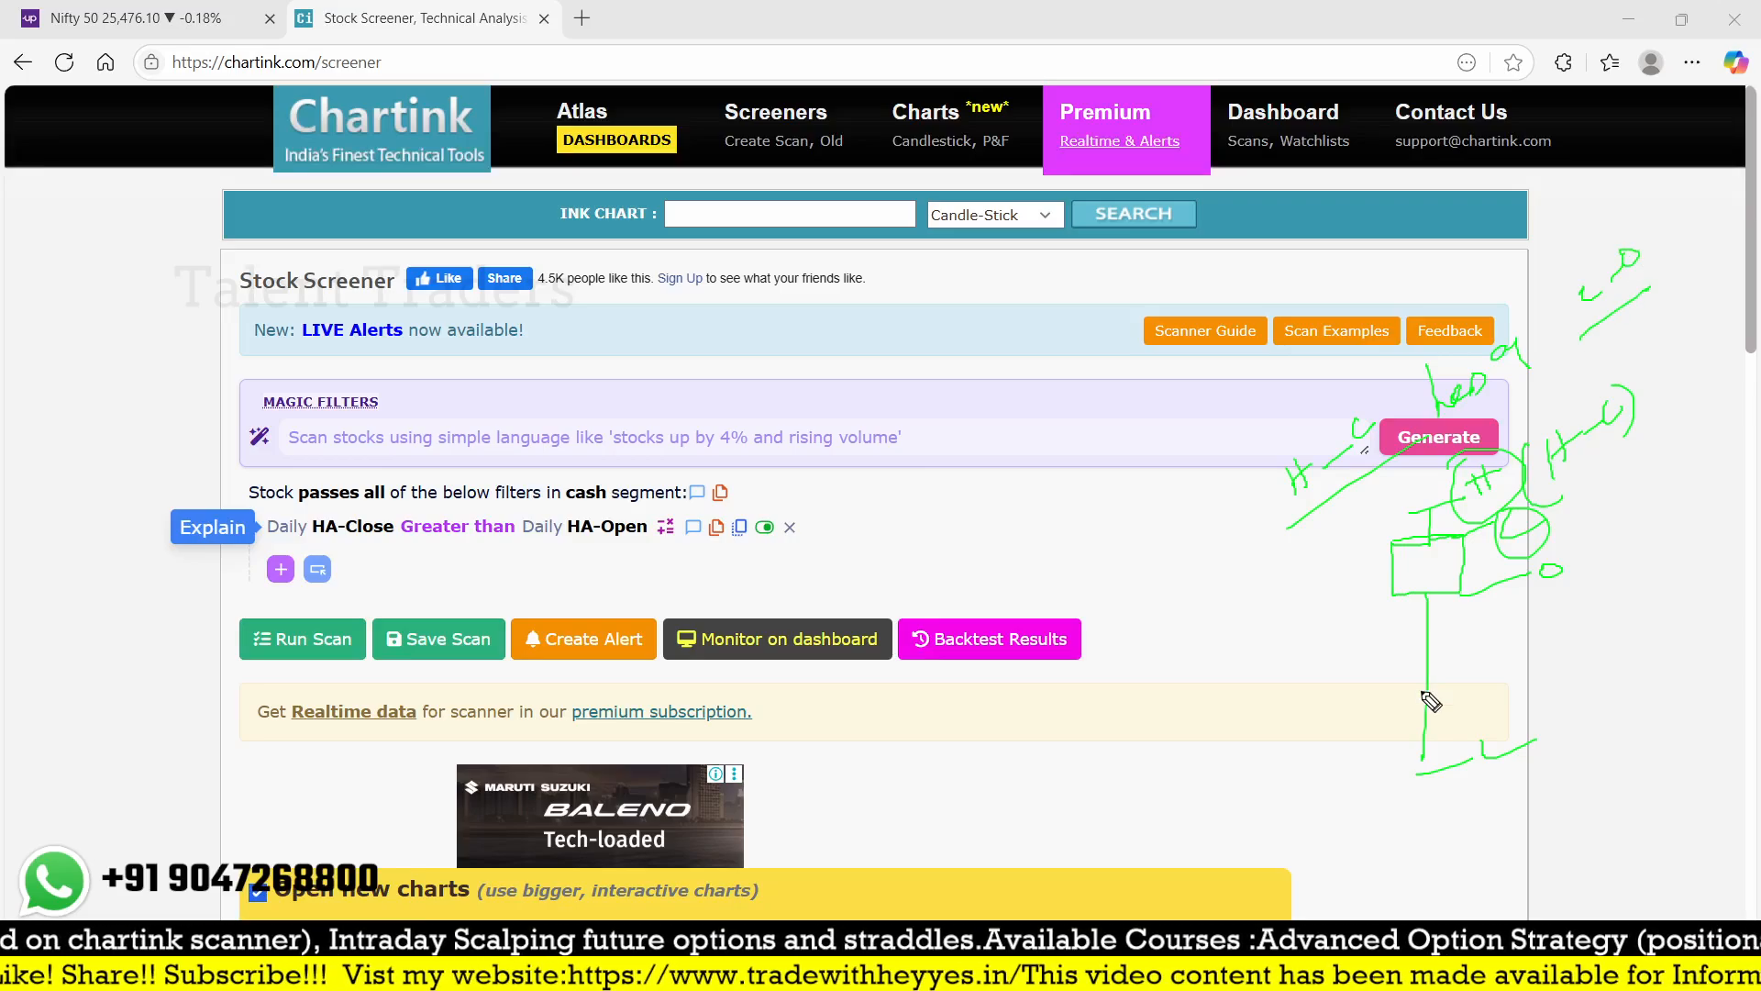
drag(1376, 470, 1568, 360)
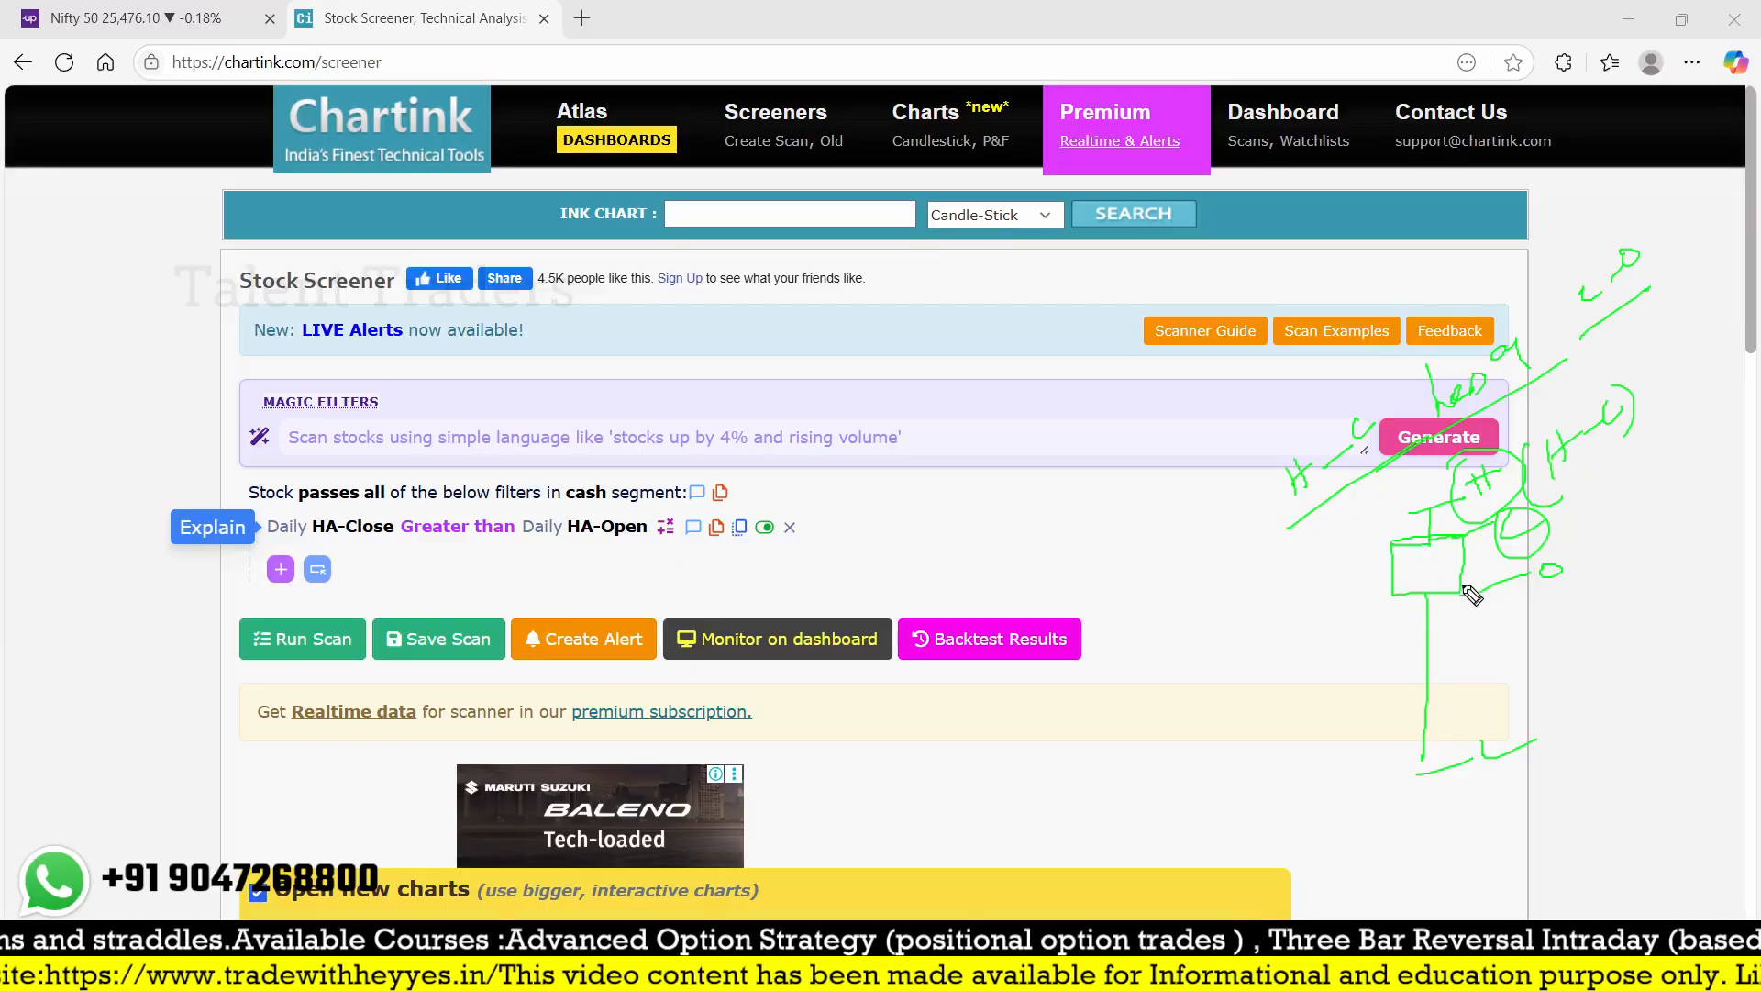
- Mark the candle's body and upper wick in red, and box the less-or-equal note above it
mouse_move(1417, 542)
mouse_down()
mouse_move(1364, 554)
mouse_move(1396, 591)
mouse_up()
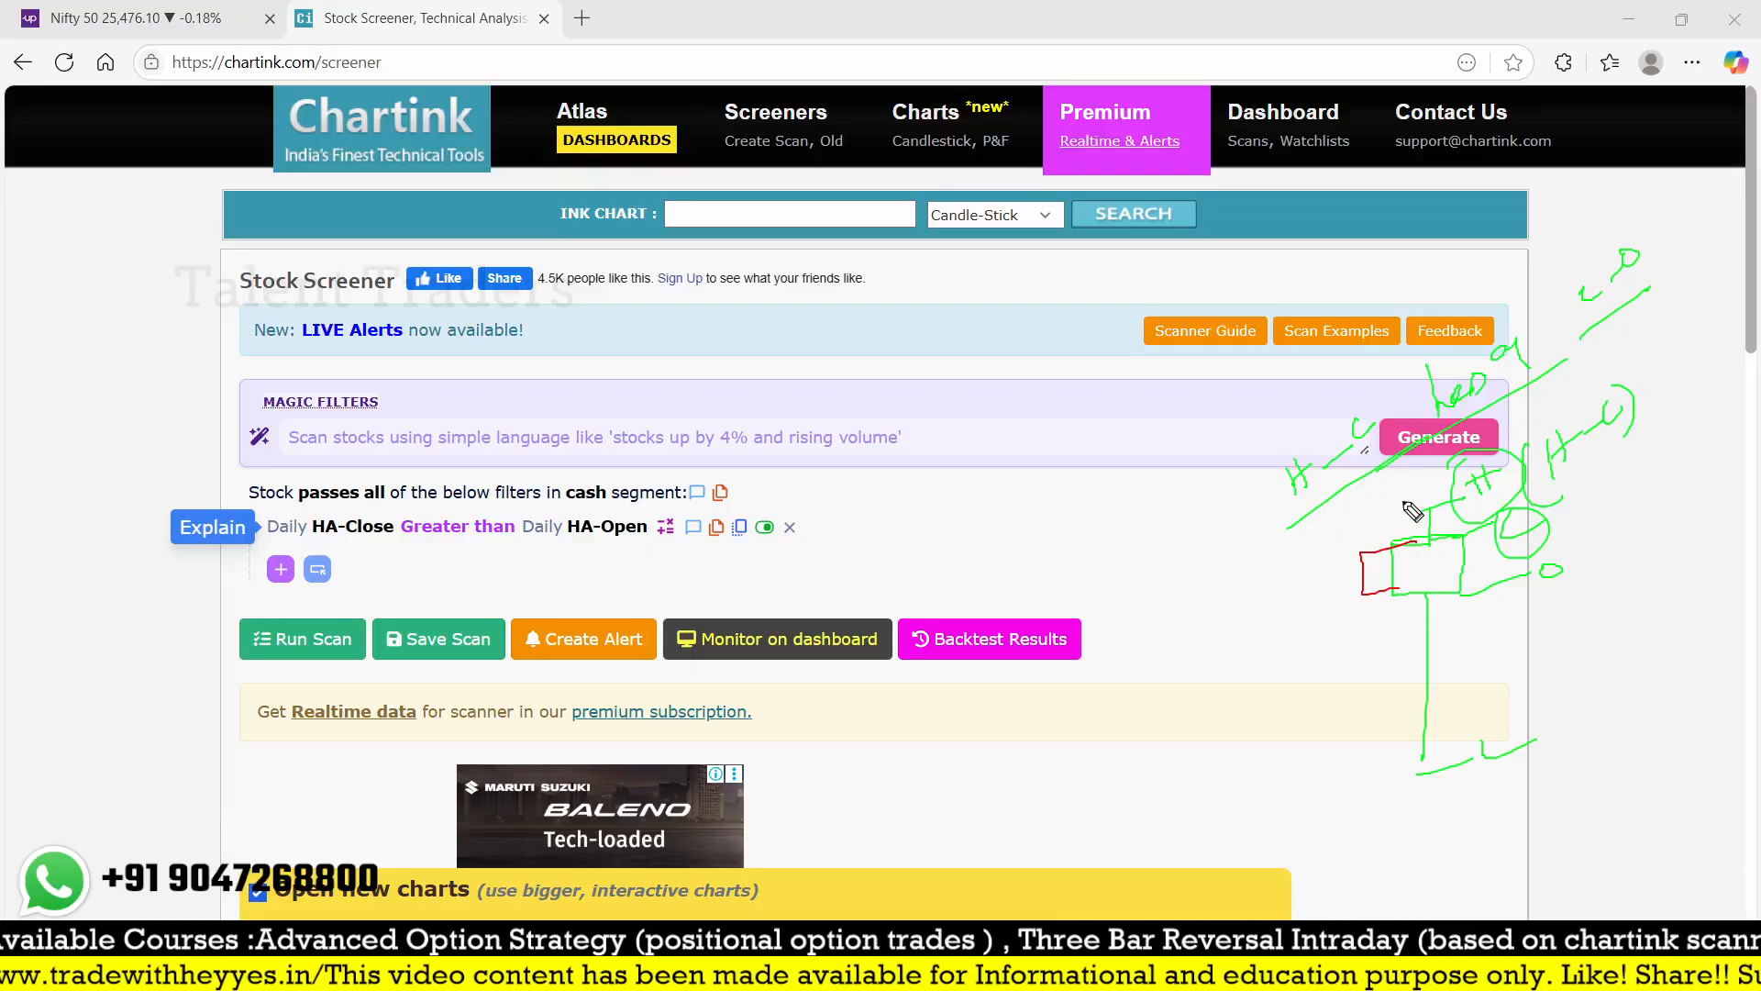
mouse_move(1404, 503)
mouse_down()
mouse_move(1336, 540)
mouse_move(1387, 525)
mouse_up()
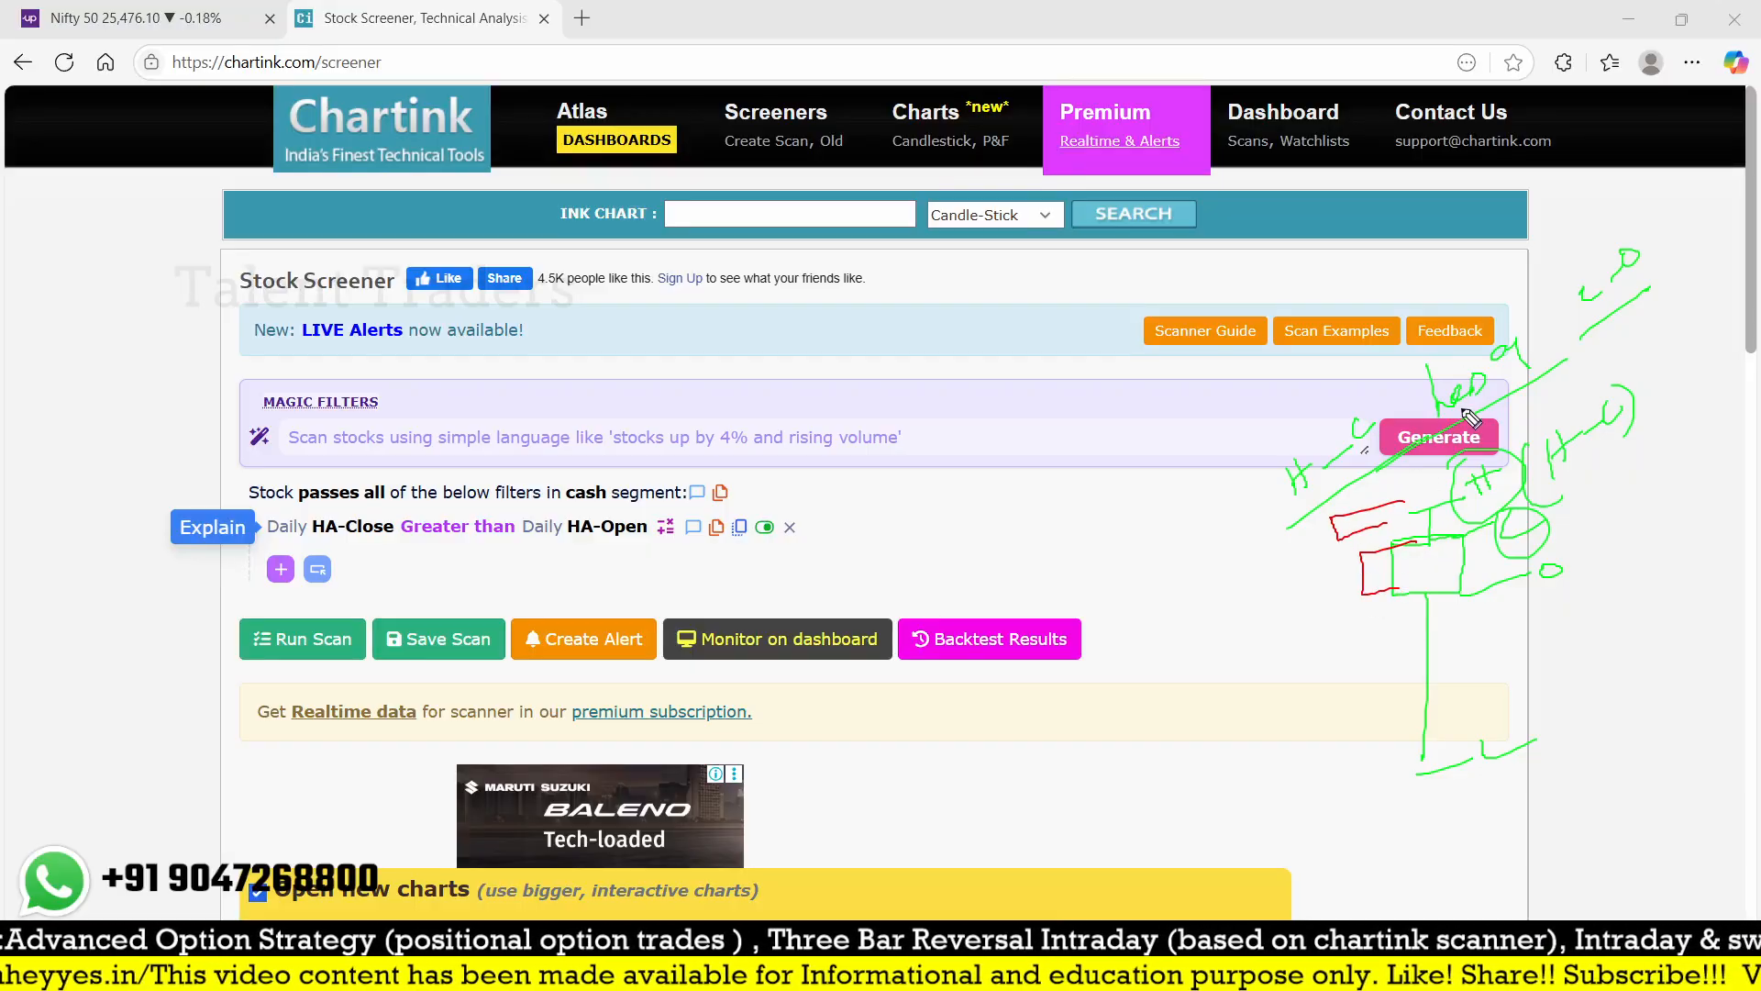
drag(1450, 414, 1525, 376)
mouse_move(1411, 380)
mouse_down()
mouse_move(1431, 424)
mouse_move(1566, 395)
mouse_up()
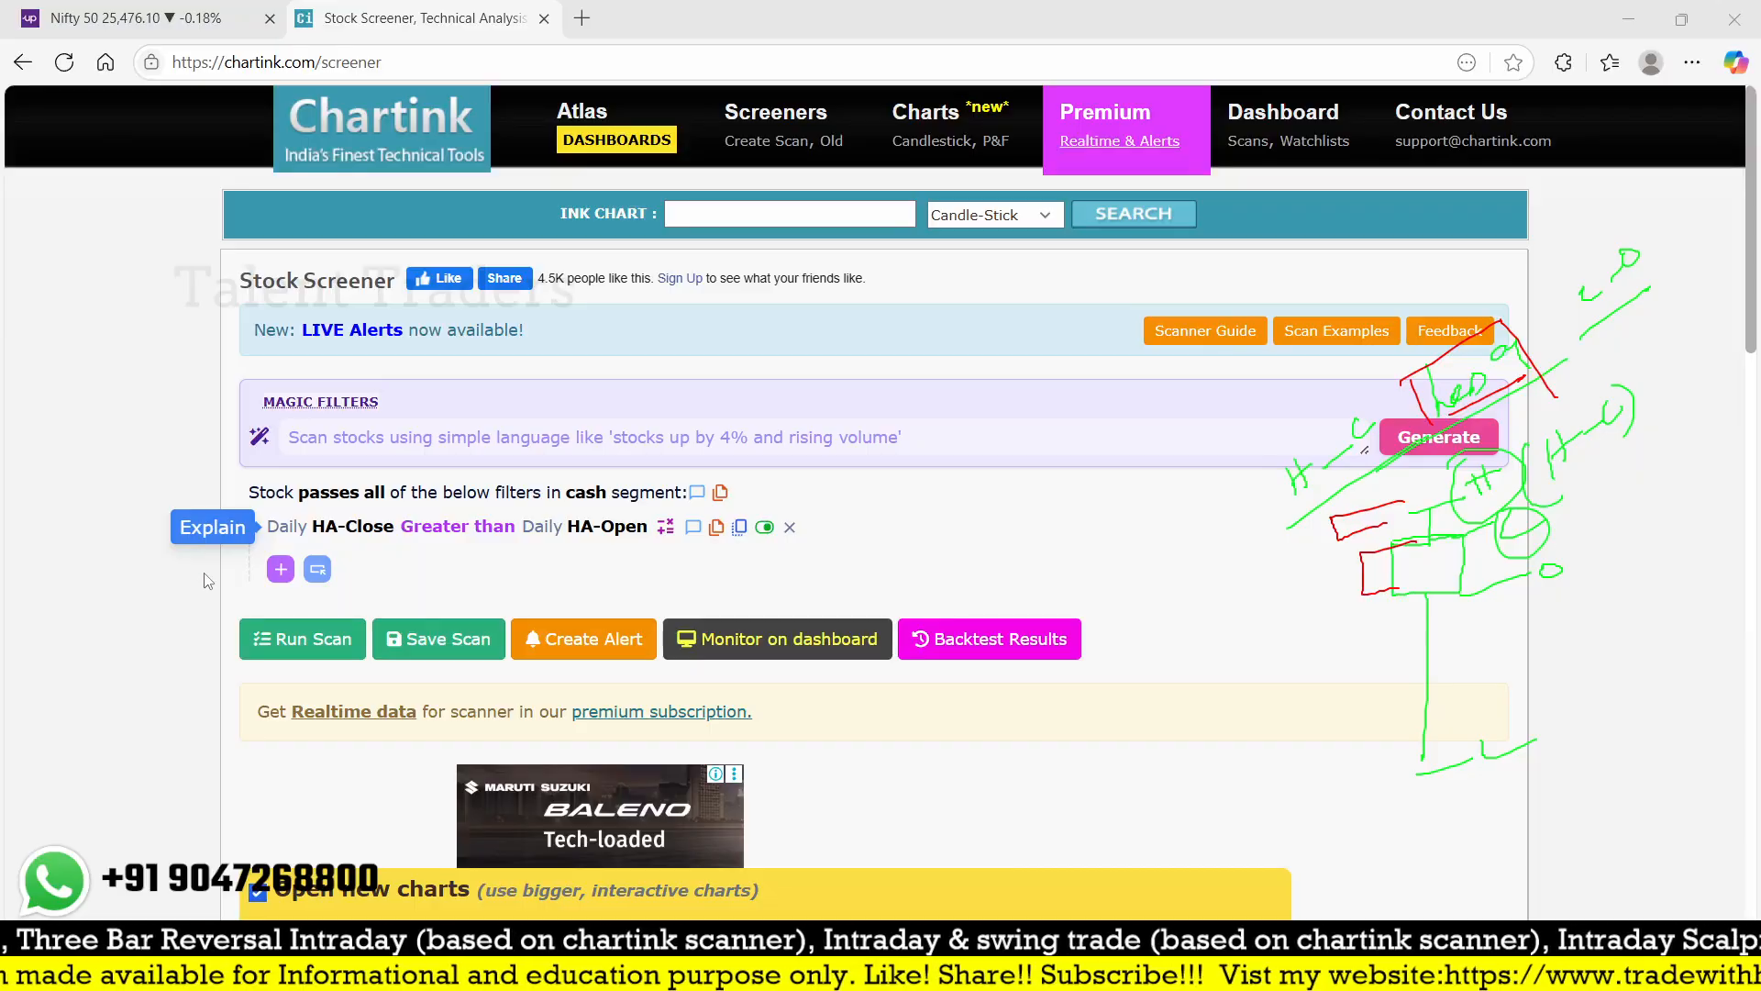
- Add a second filter that starts with a bracket holding the daily HA-High (Heikin-Ashi)
click(280, 570)
text(br)
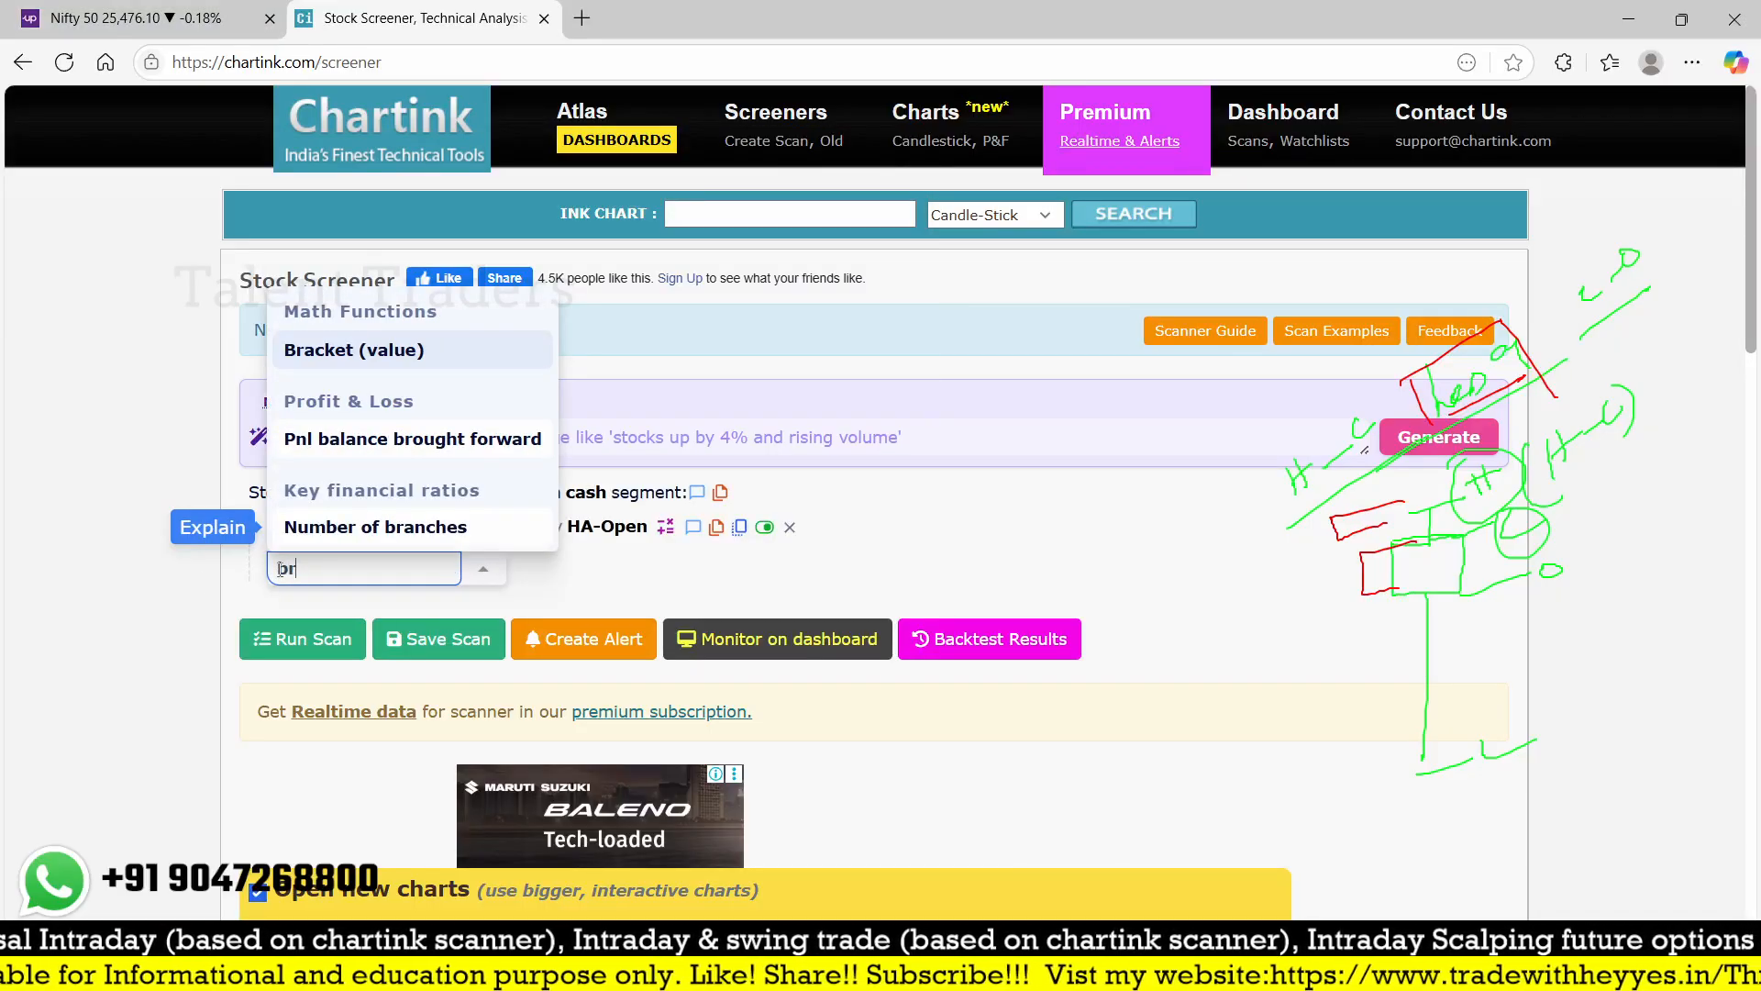
click(325, 356)
click(380, 569)
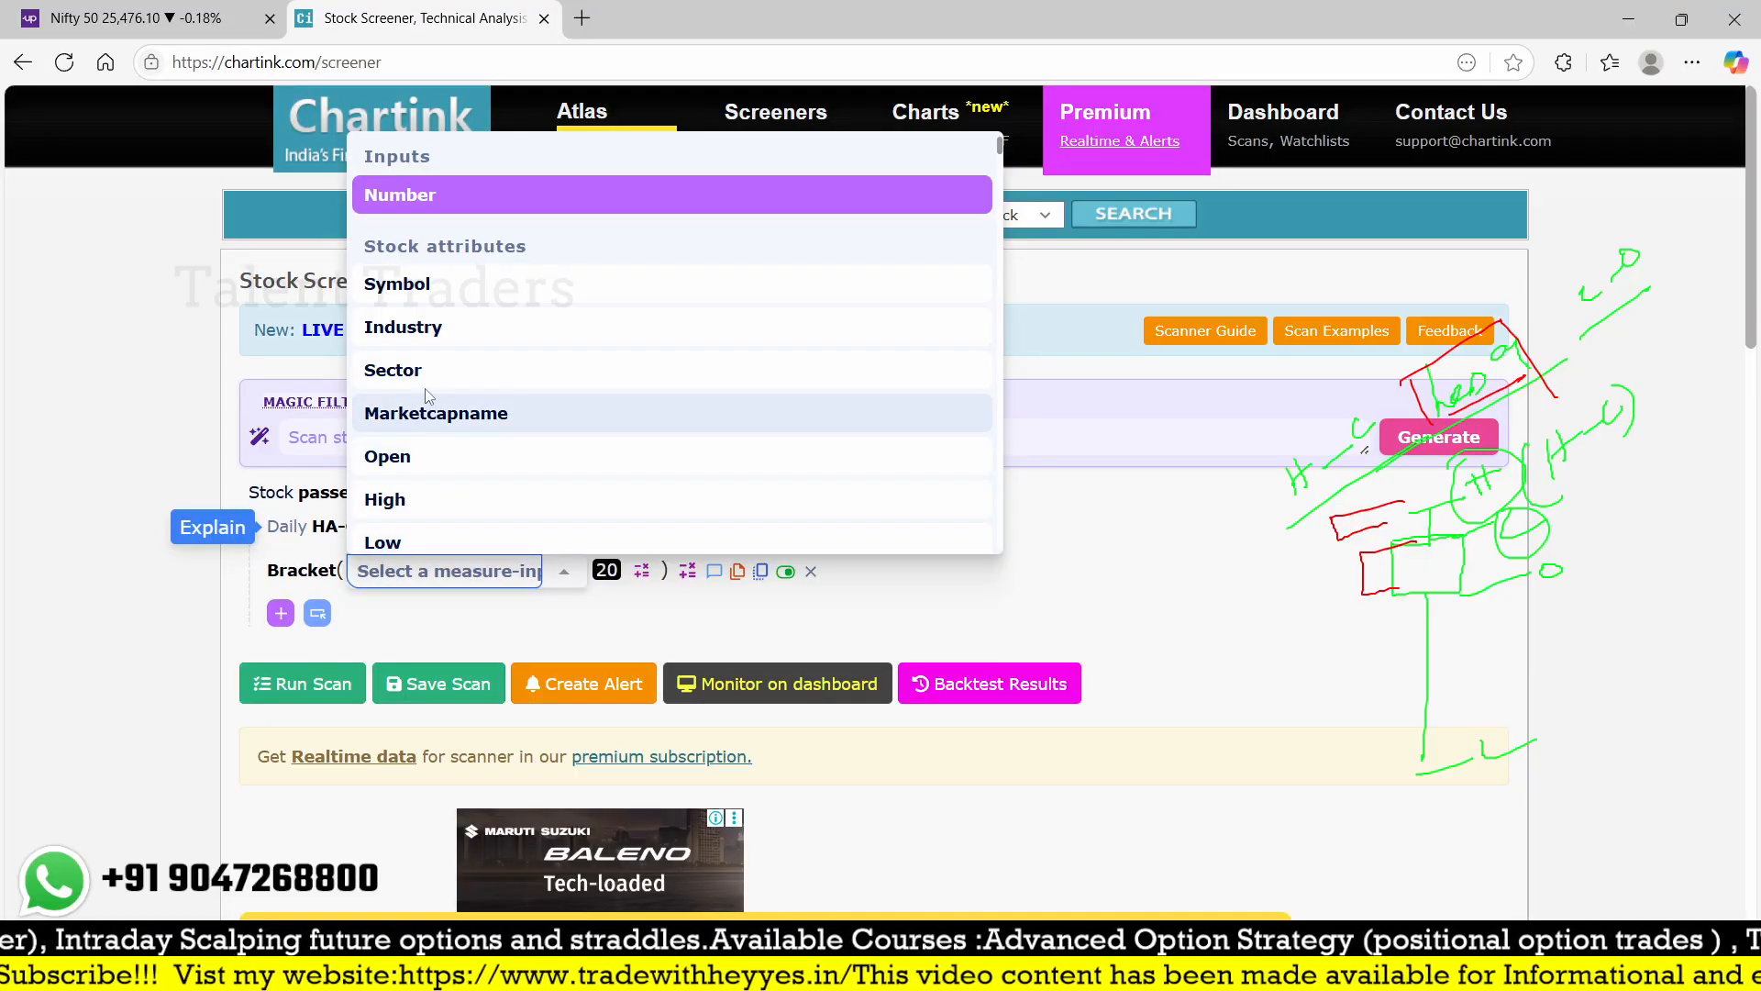
scroll(447, 468, down, 3)
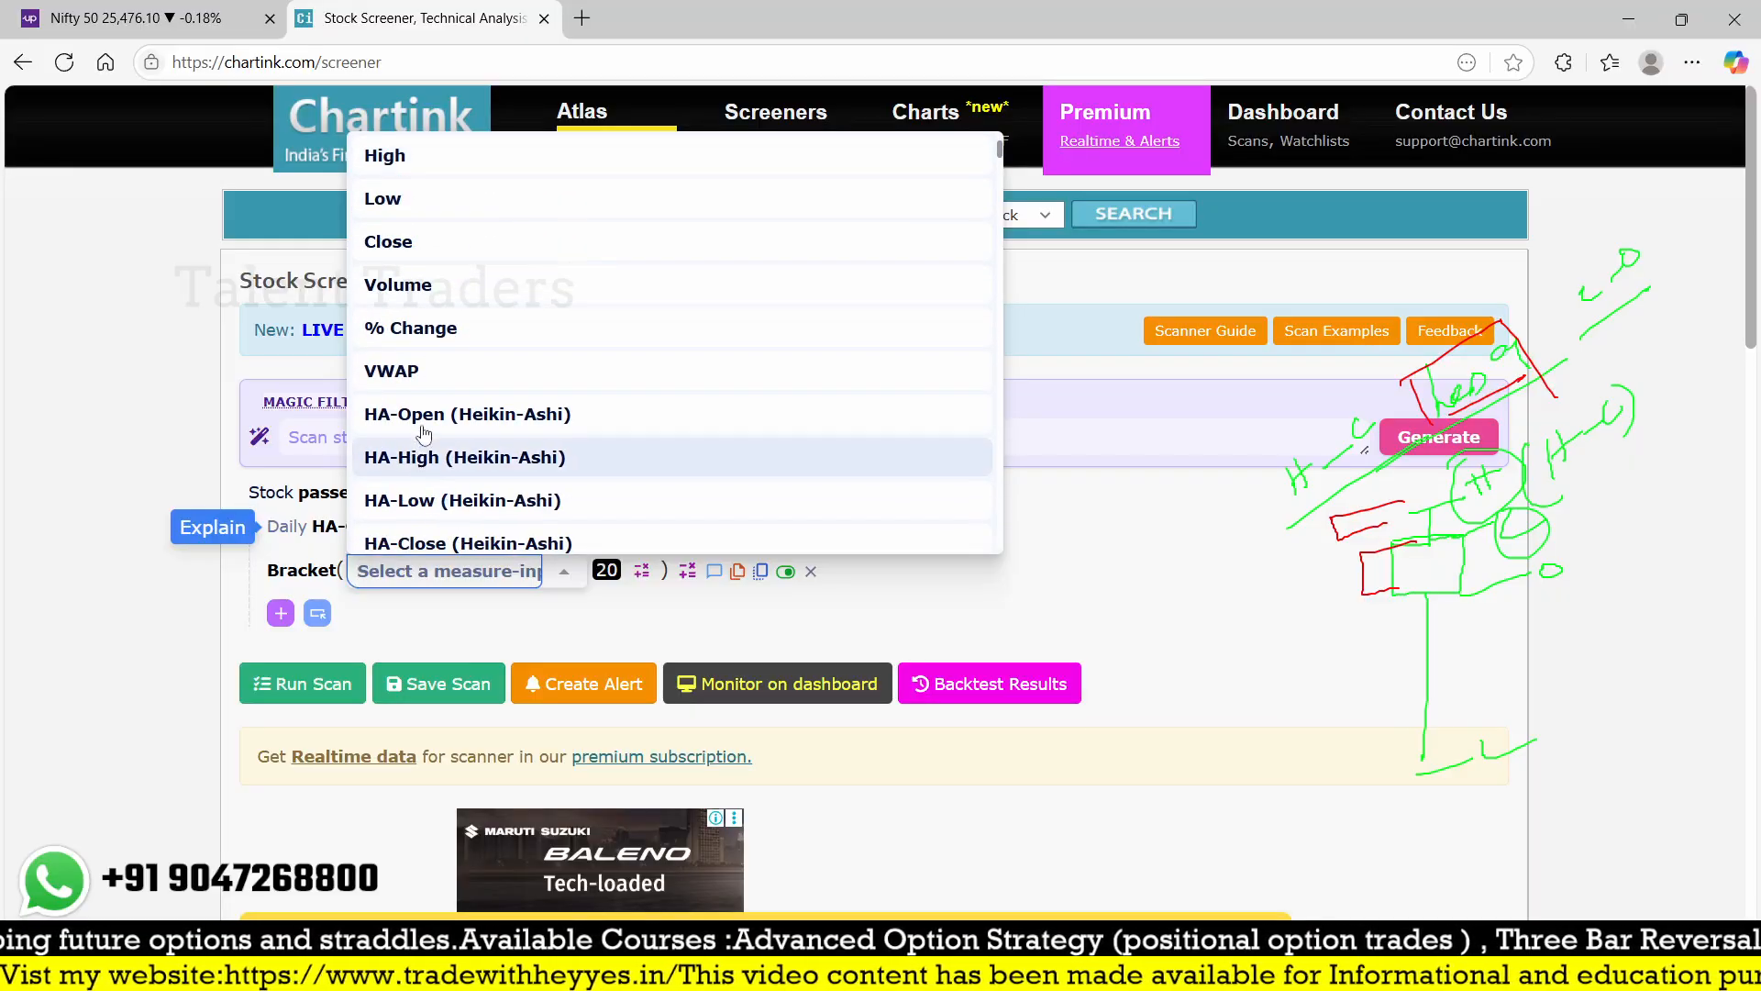
click(448, 466)
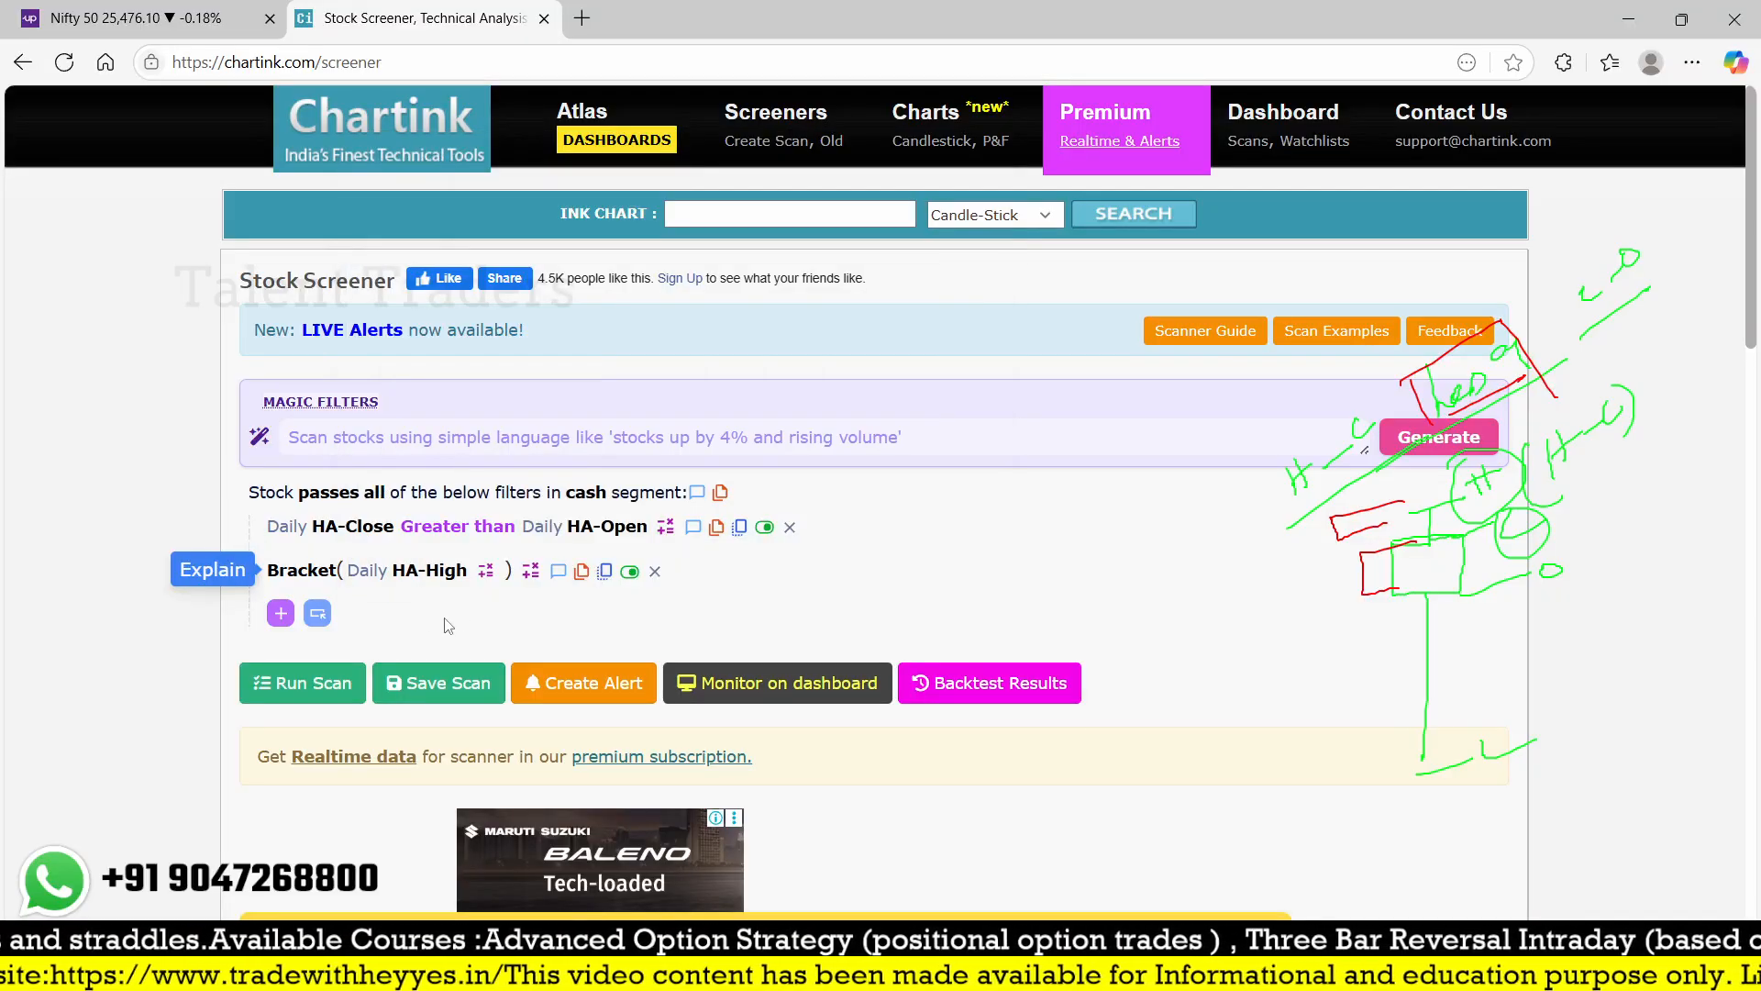
- Subtract the daily HA-Close (Heikin-Ashi) from HA-High inside the bracket
click(498, 576)
click(526, 335)
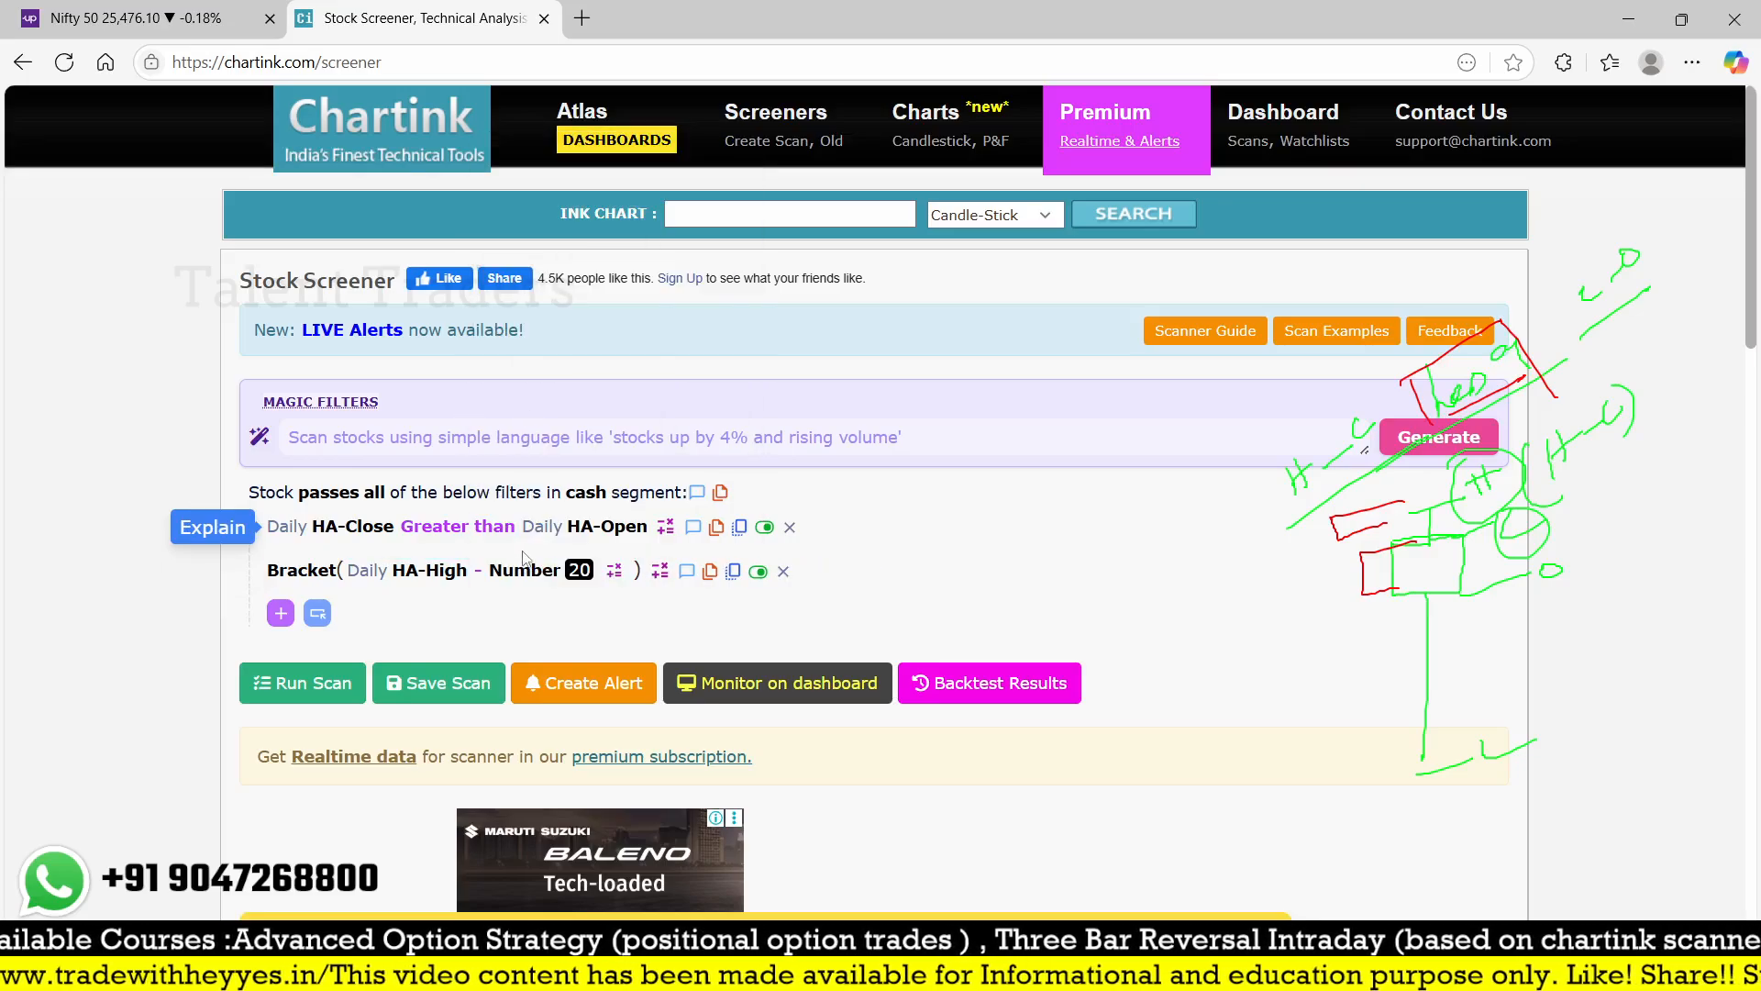
scroll(544, 503, down, 5)
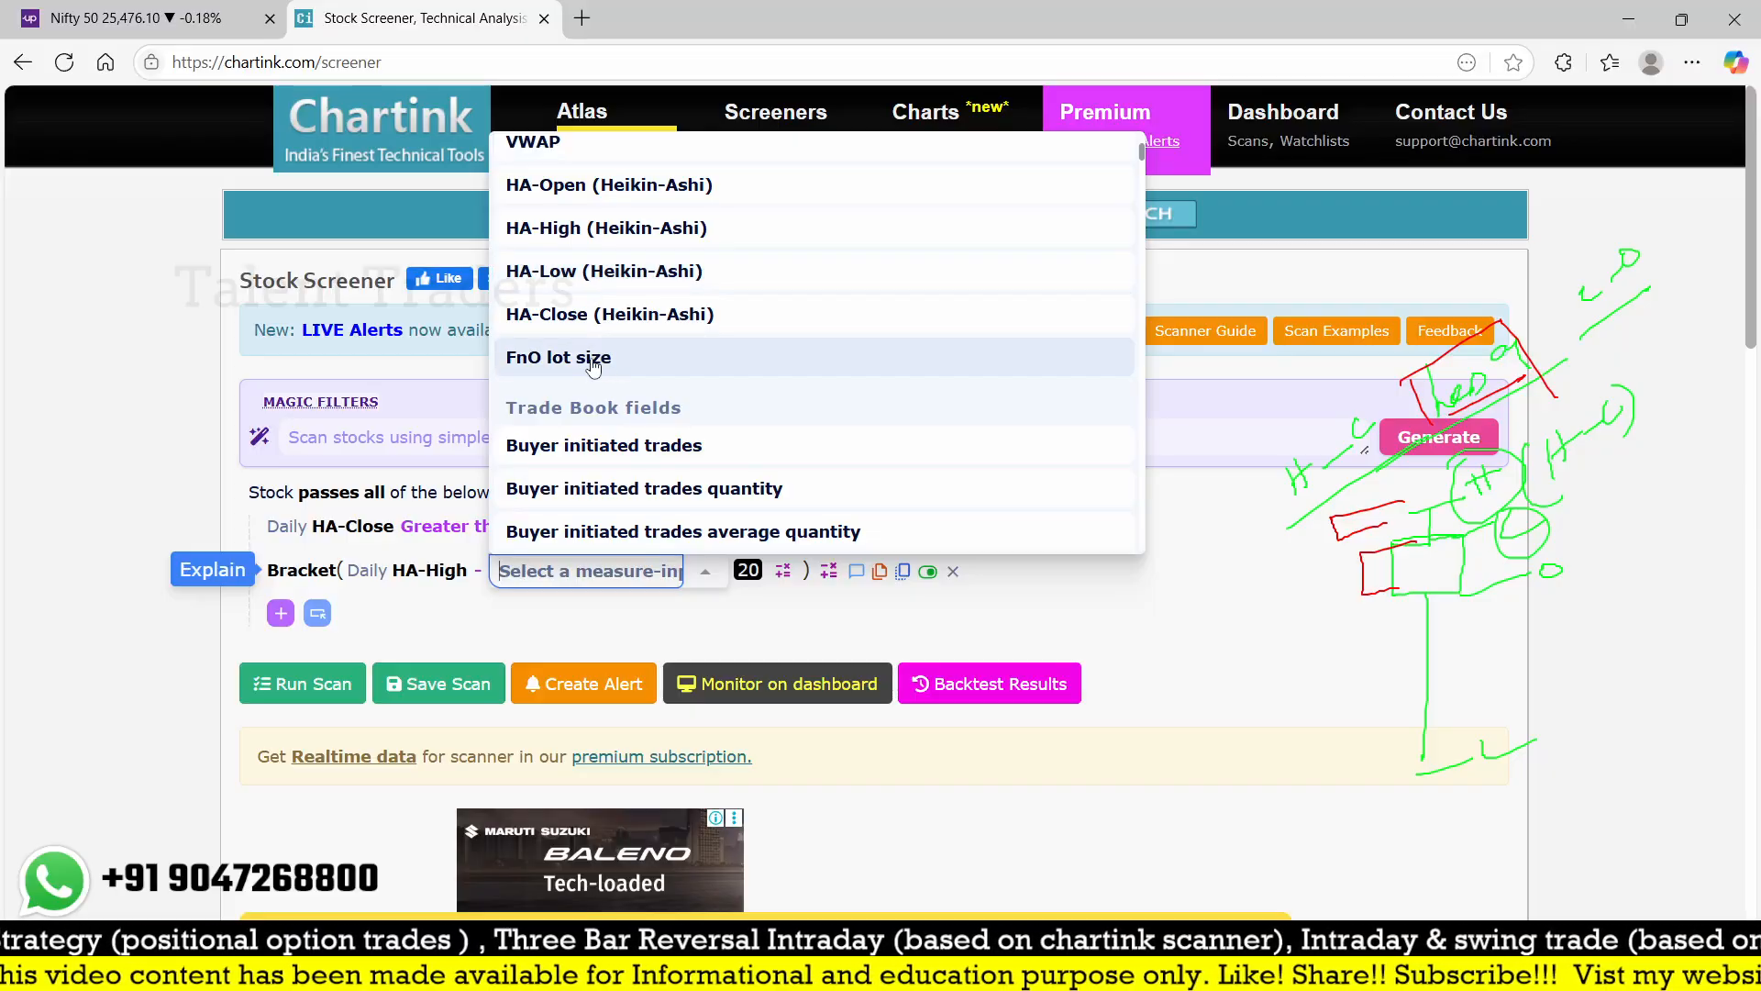
click(587, 313)
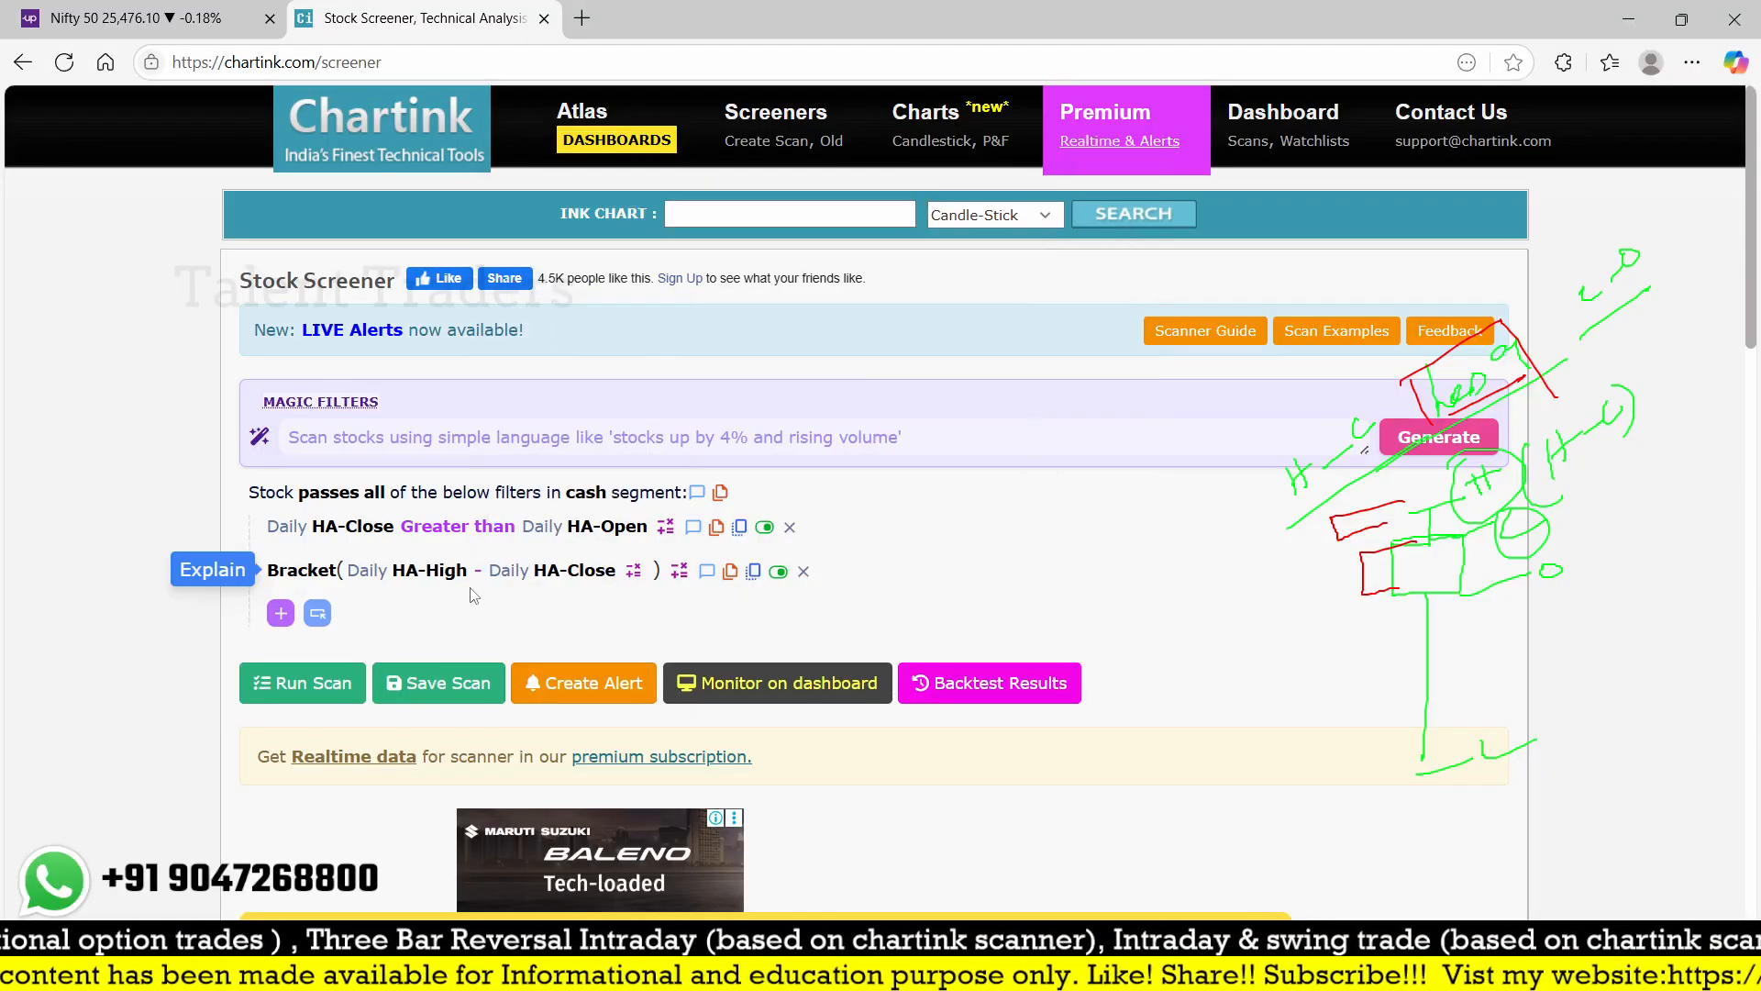
- Compare the HA-High minus HA-Close bracket using Less than equal to, with another bracket as the right-hand side
click(678, 571)
text(le)
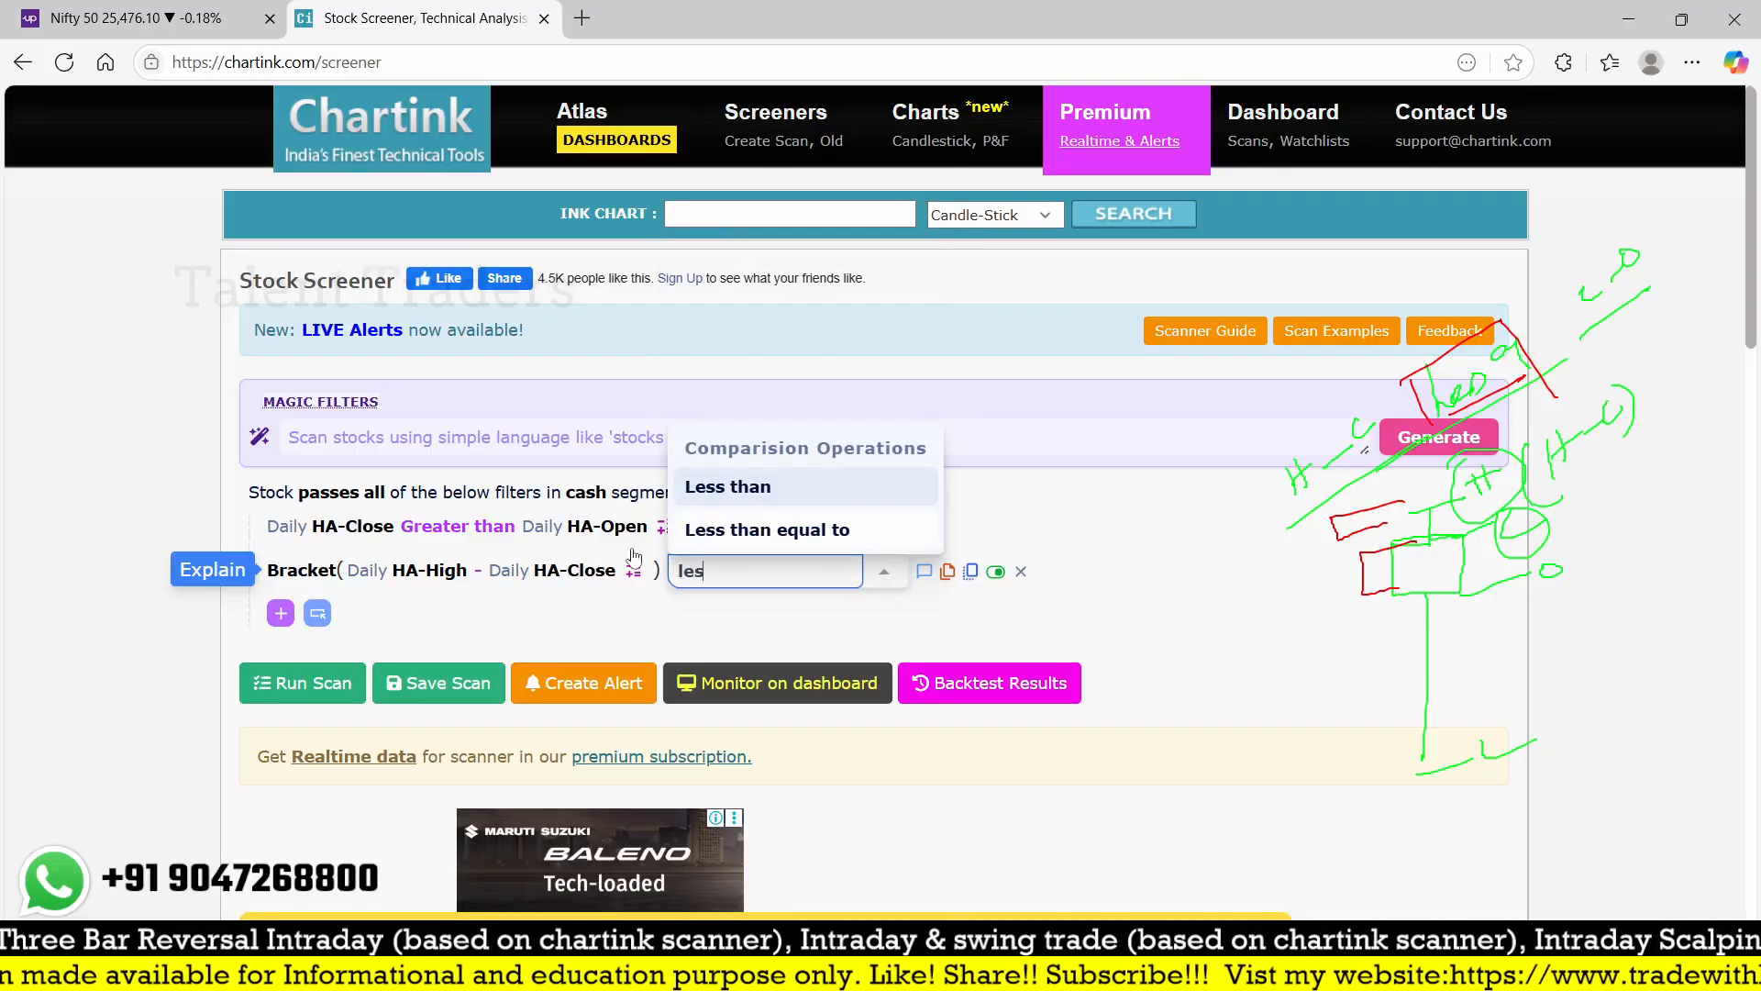
text(s)
click(734, 529)
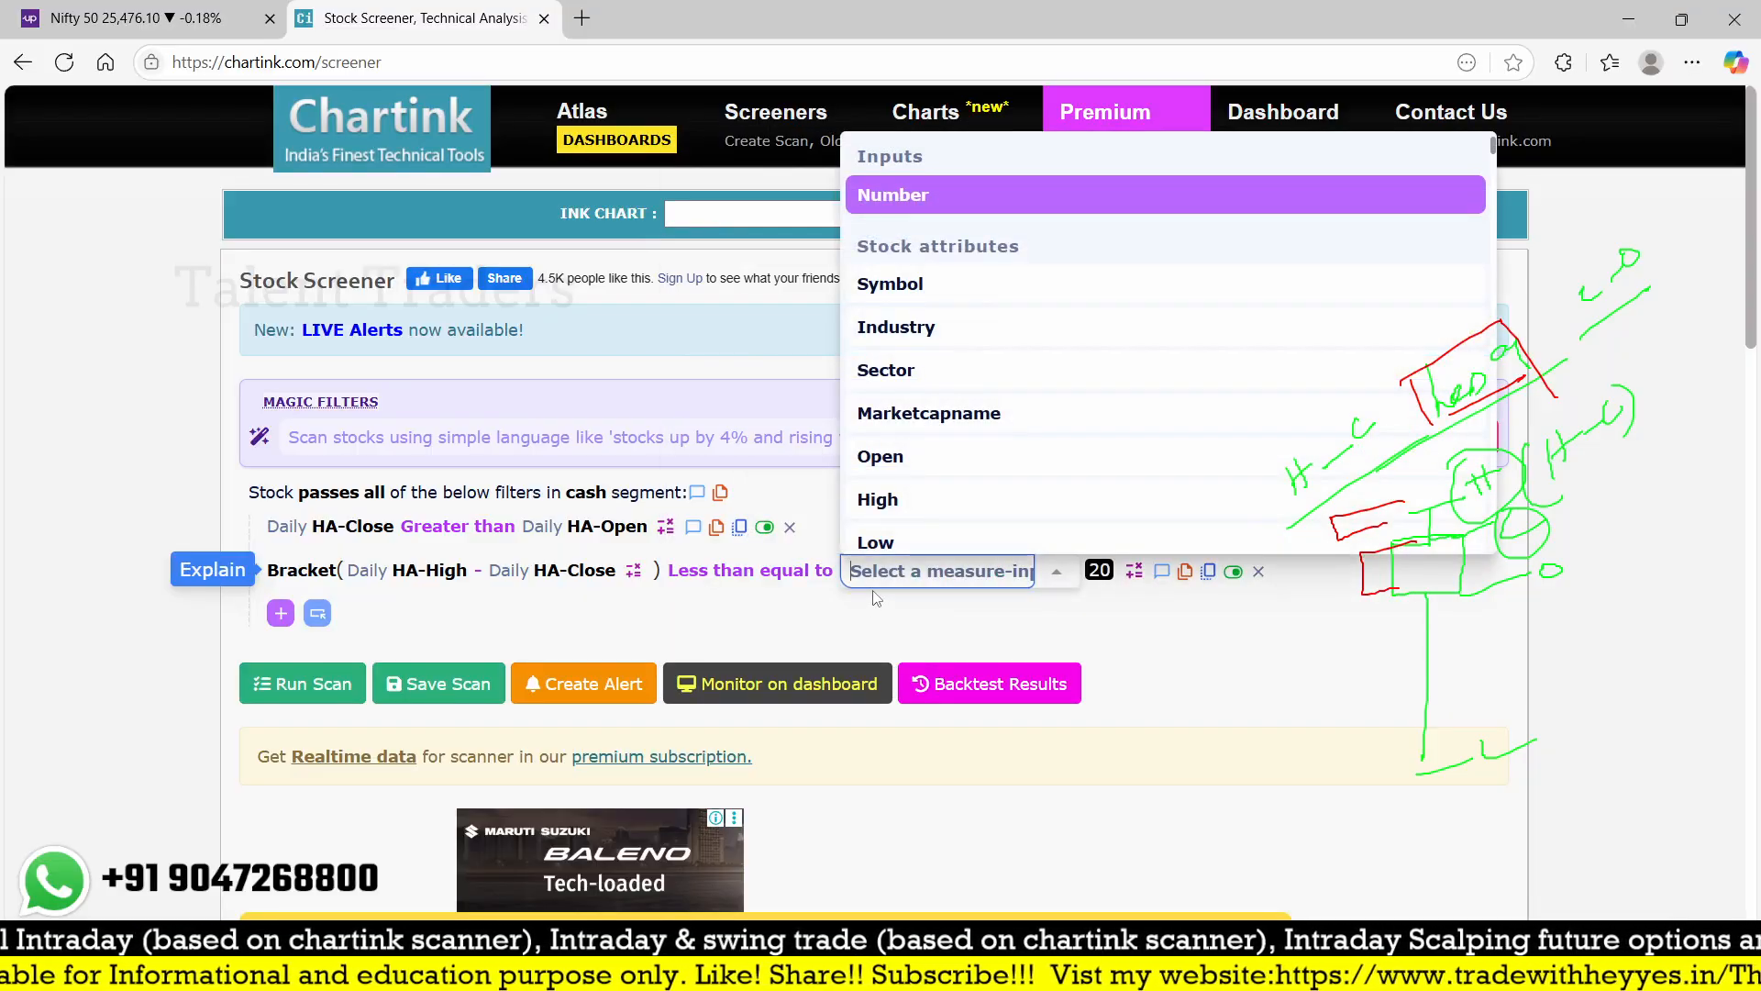
text(br)
click(934, 362)
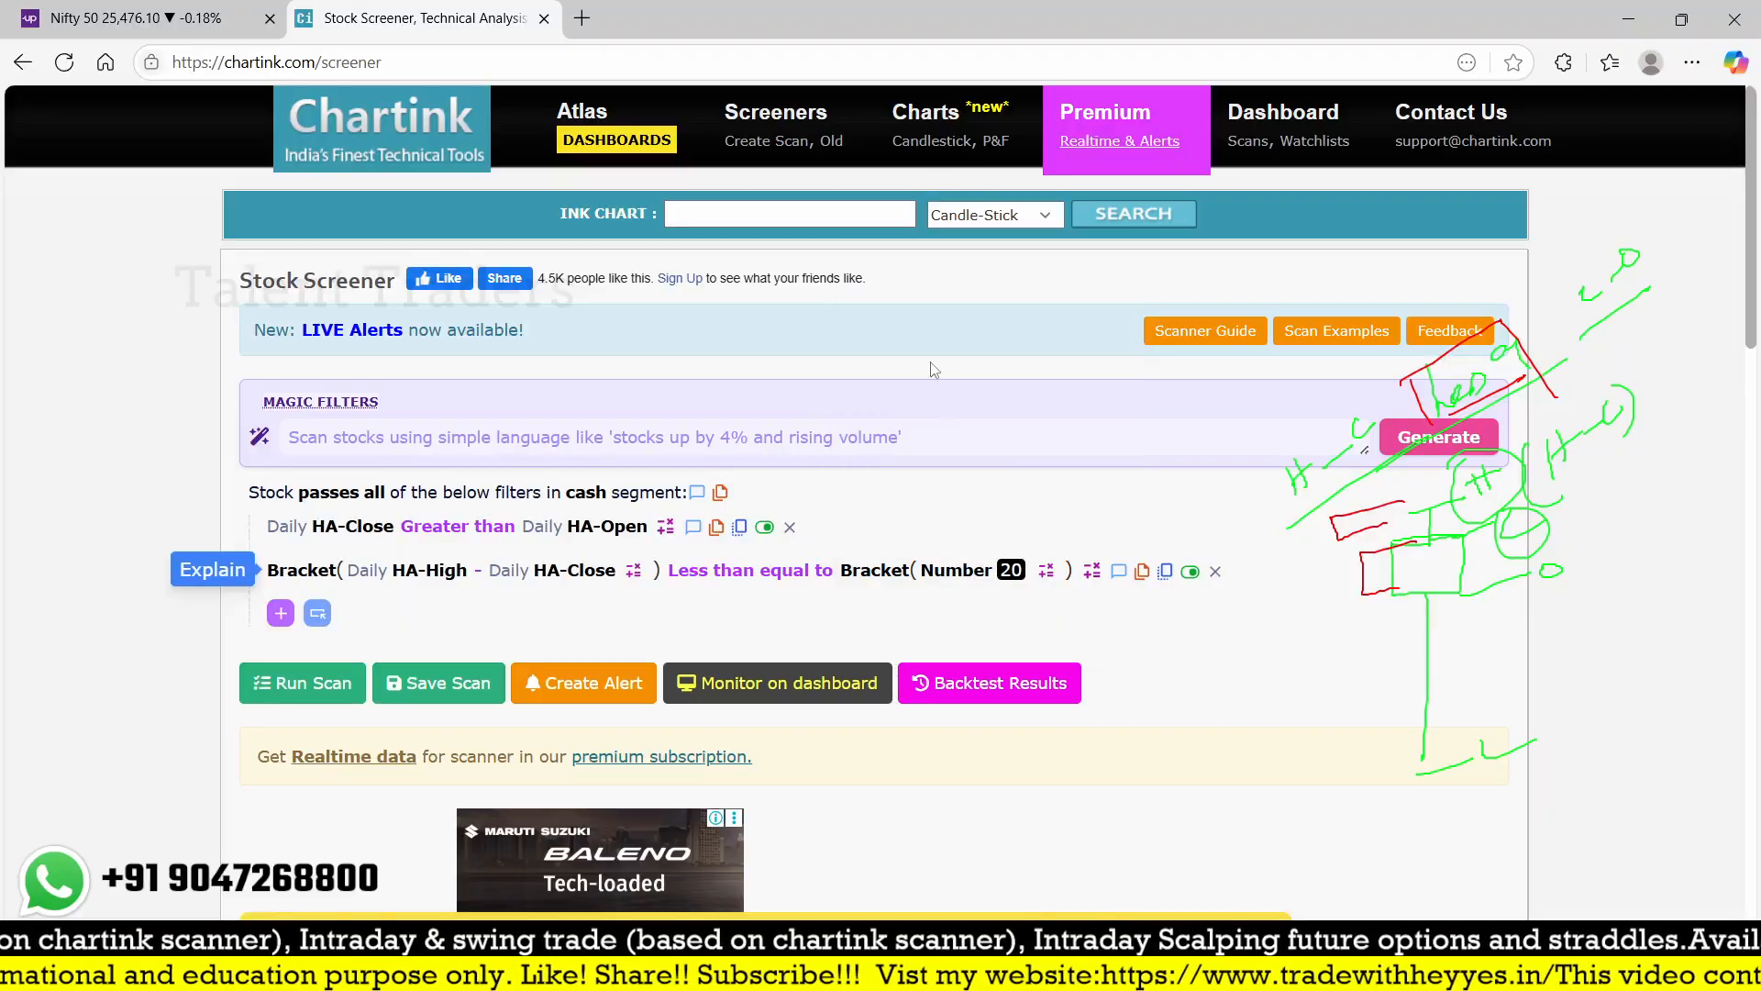
- Fill the right-hand bracket with daily HA-Close minus daily HA-Open
click(959, 570)
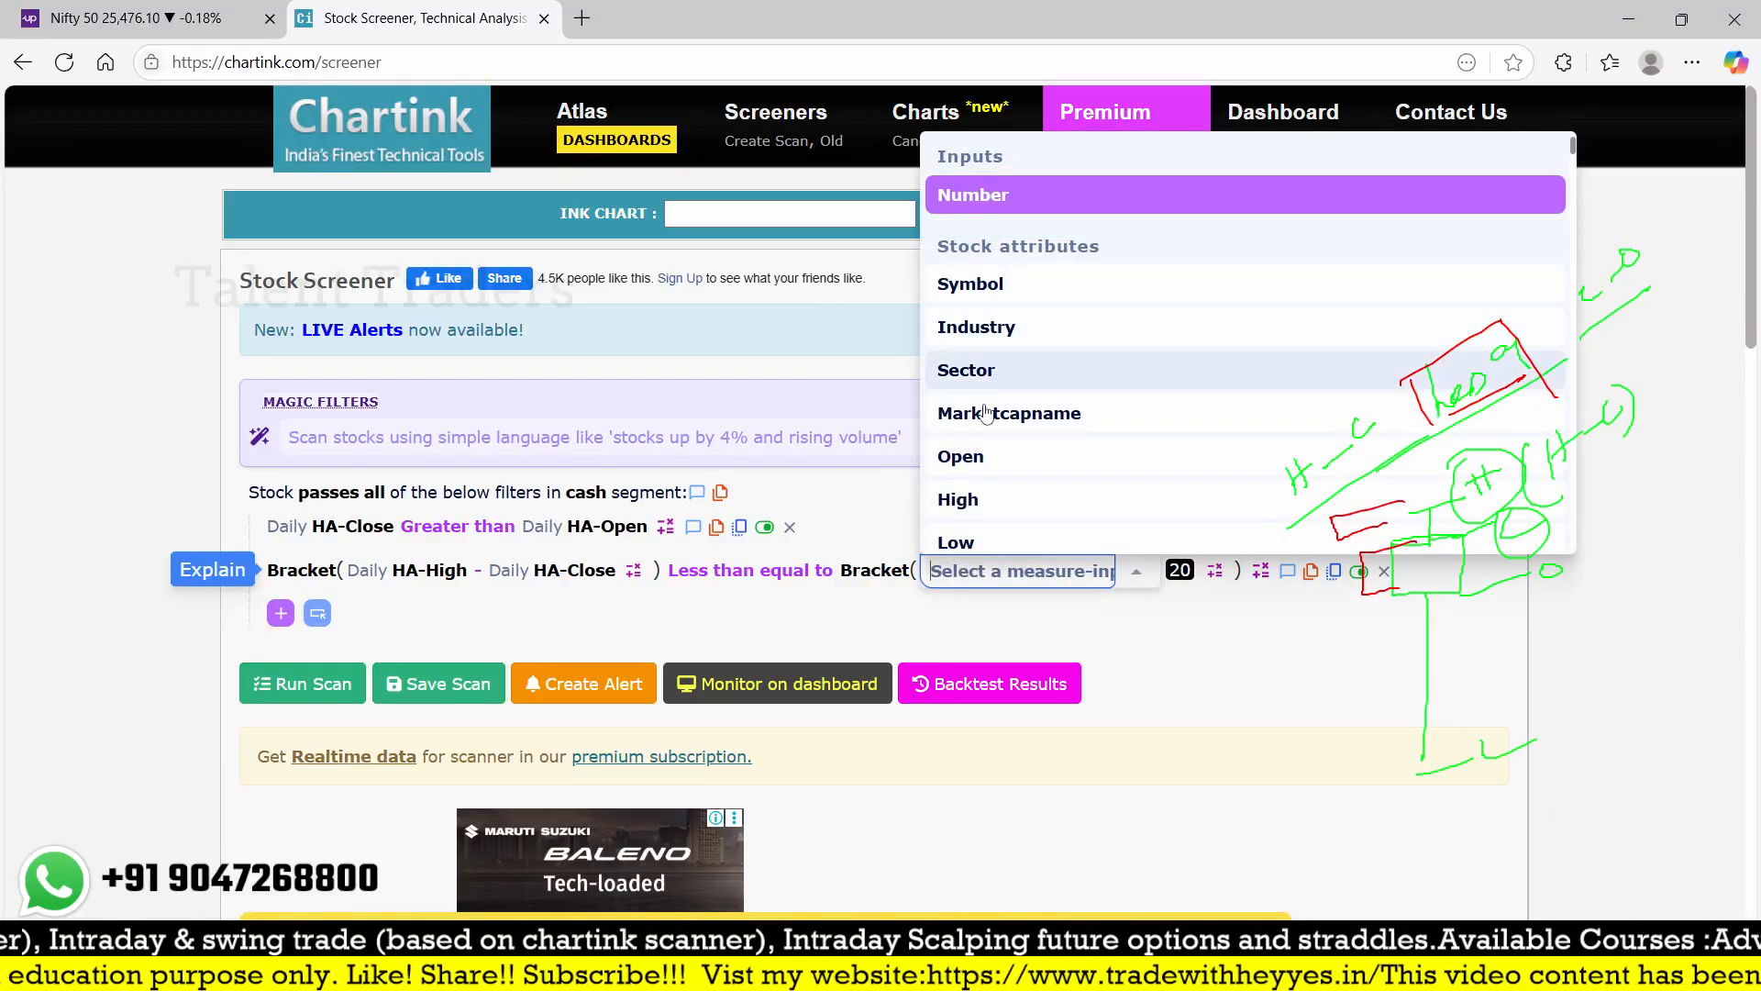
scroll(1009, 413, down, 5)
click(1000, 447)
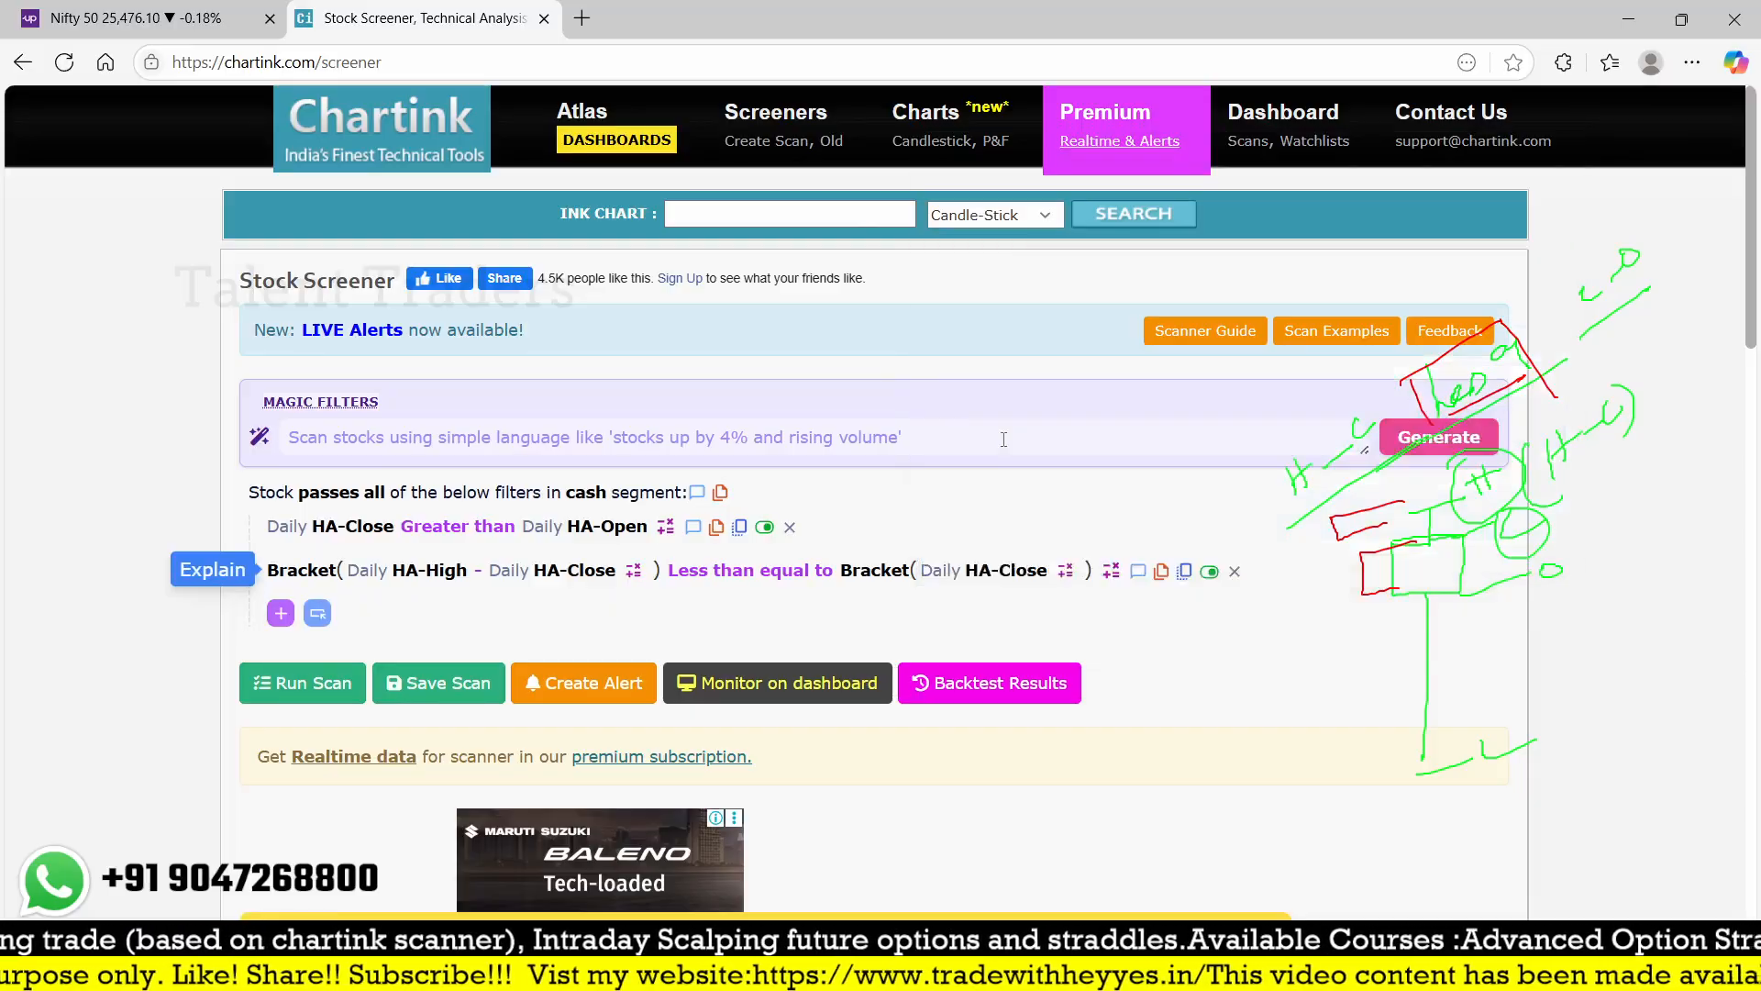
click(1067, 570)
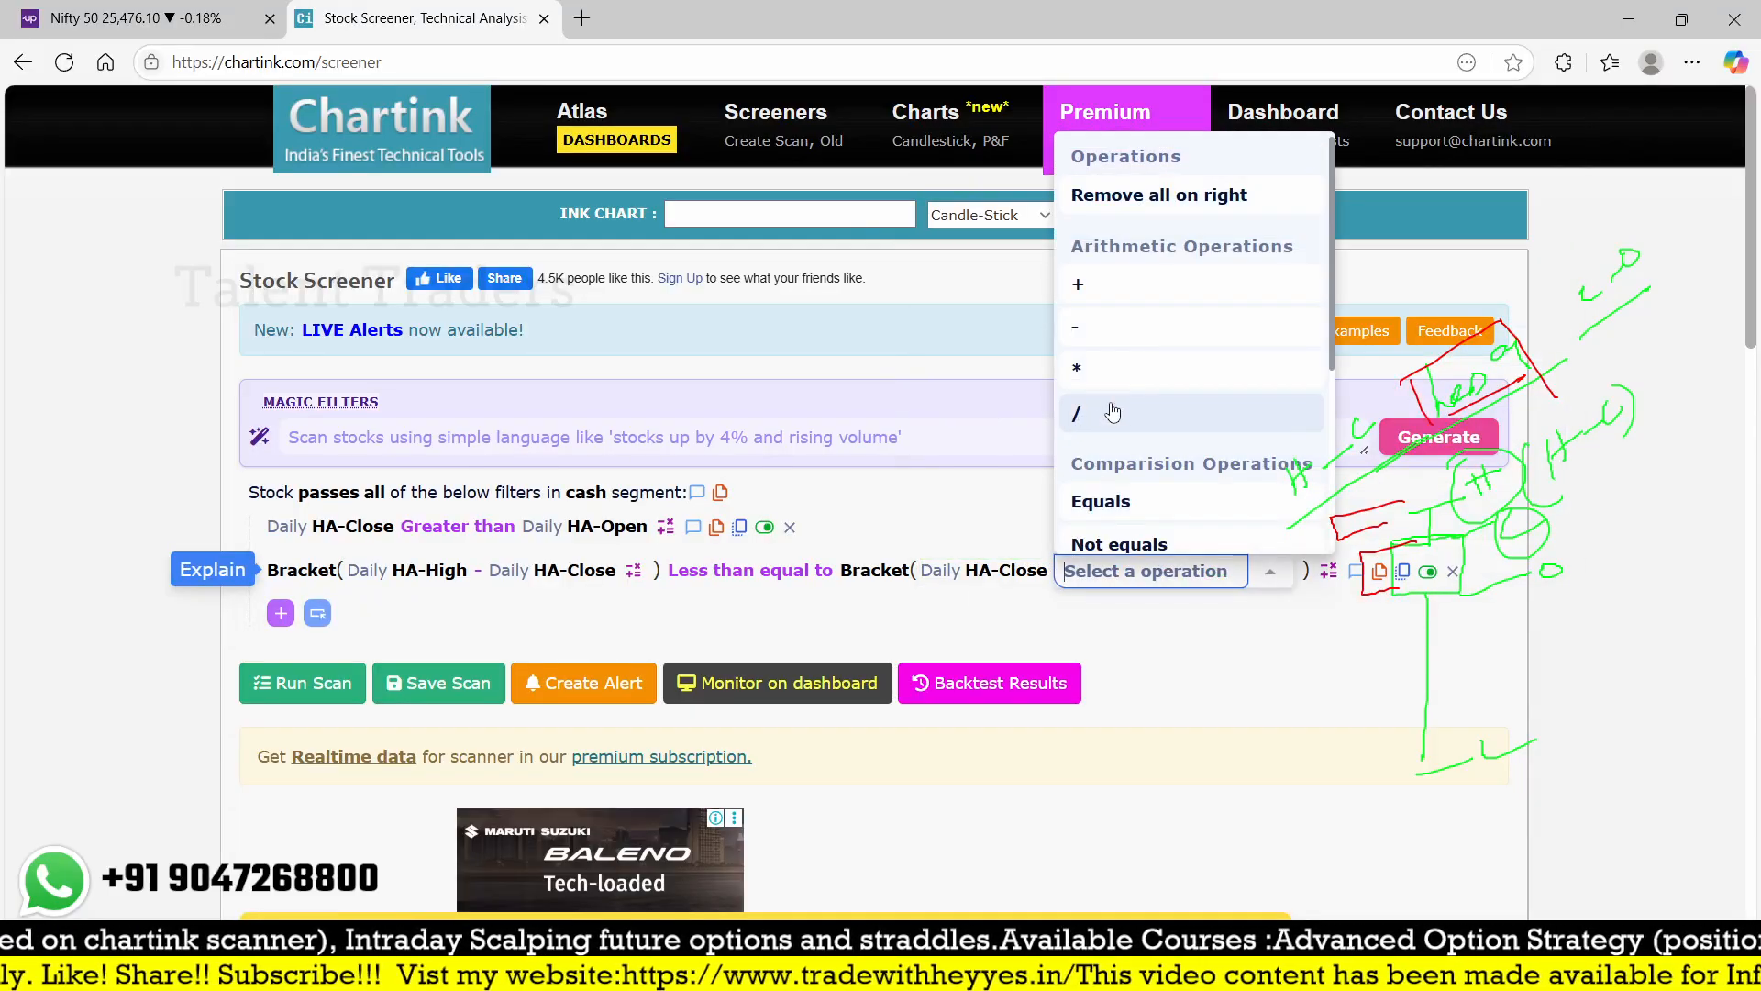
click(1093, 334)
click(1113, 570)
scroll(1146, 477, down, 5)
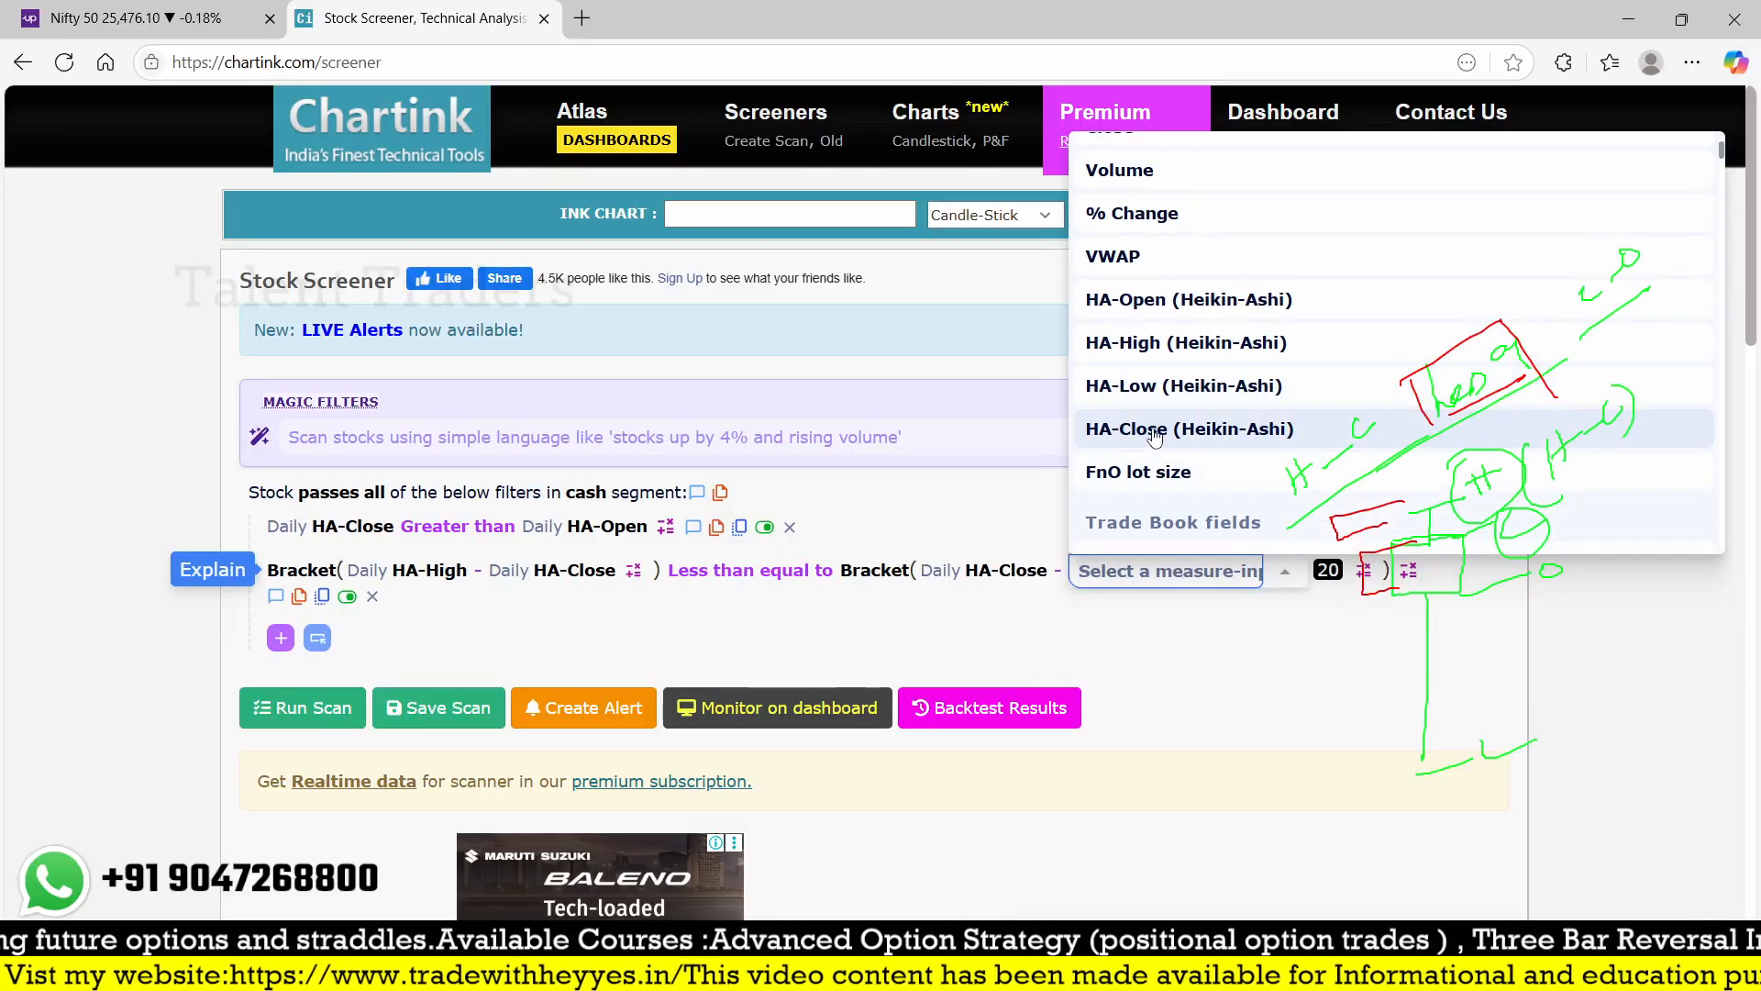
click(1154, 431)
click(1165, 569)
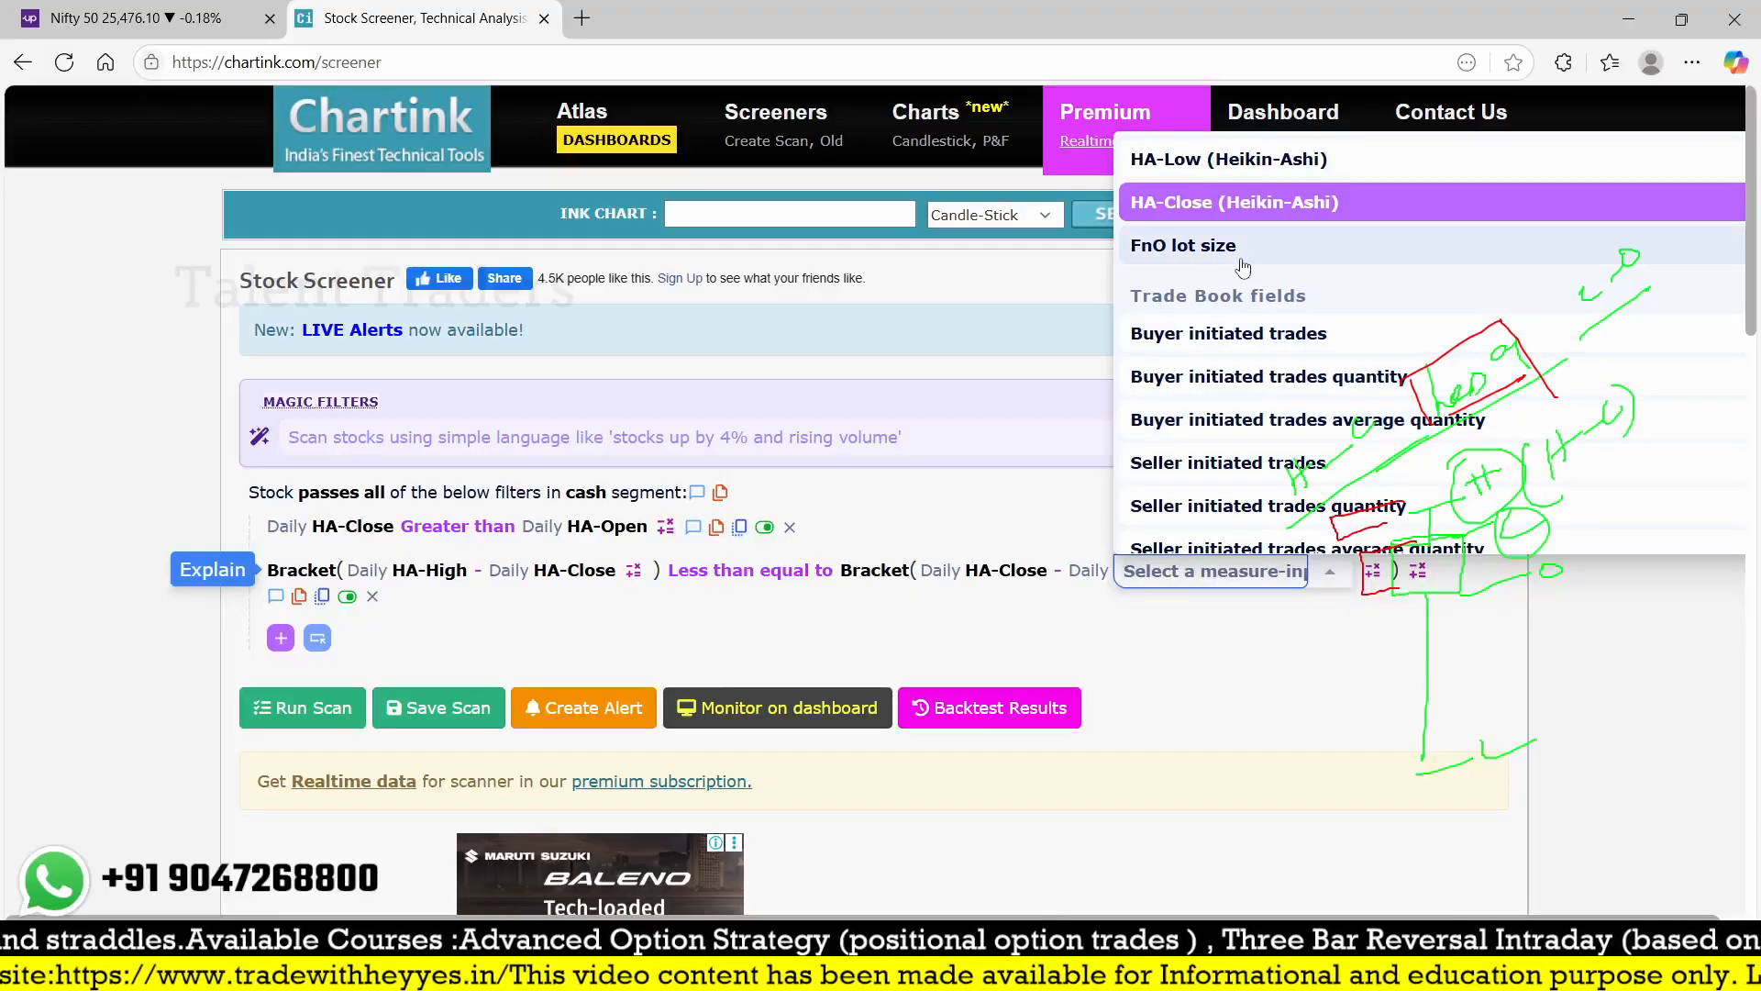
scroll(1243, 267, up, 3)
click(1202, 300)
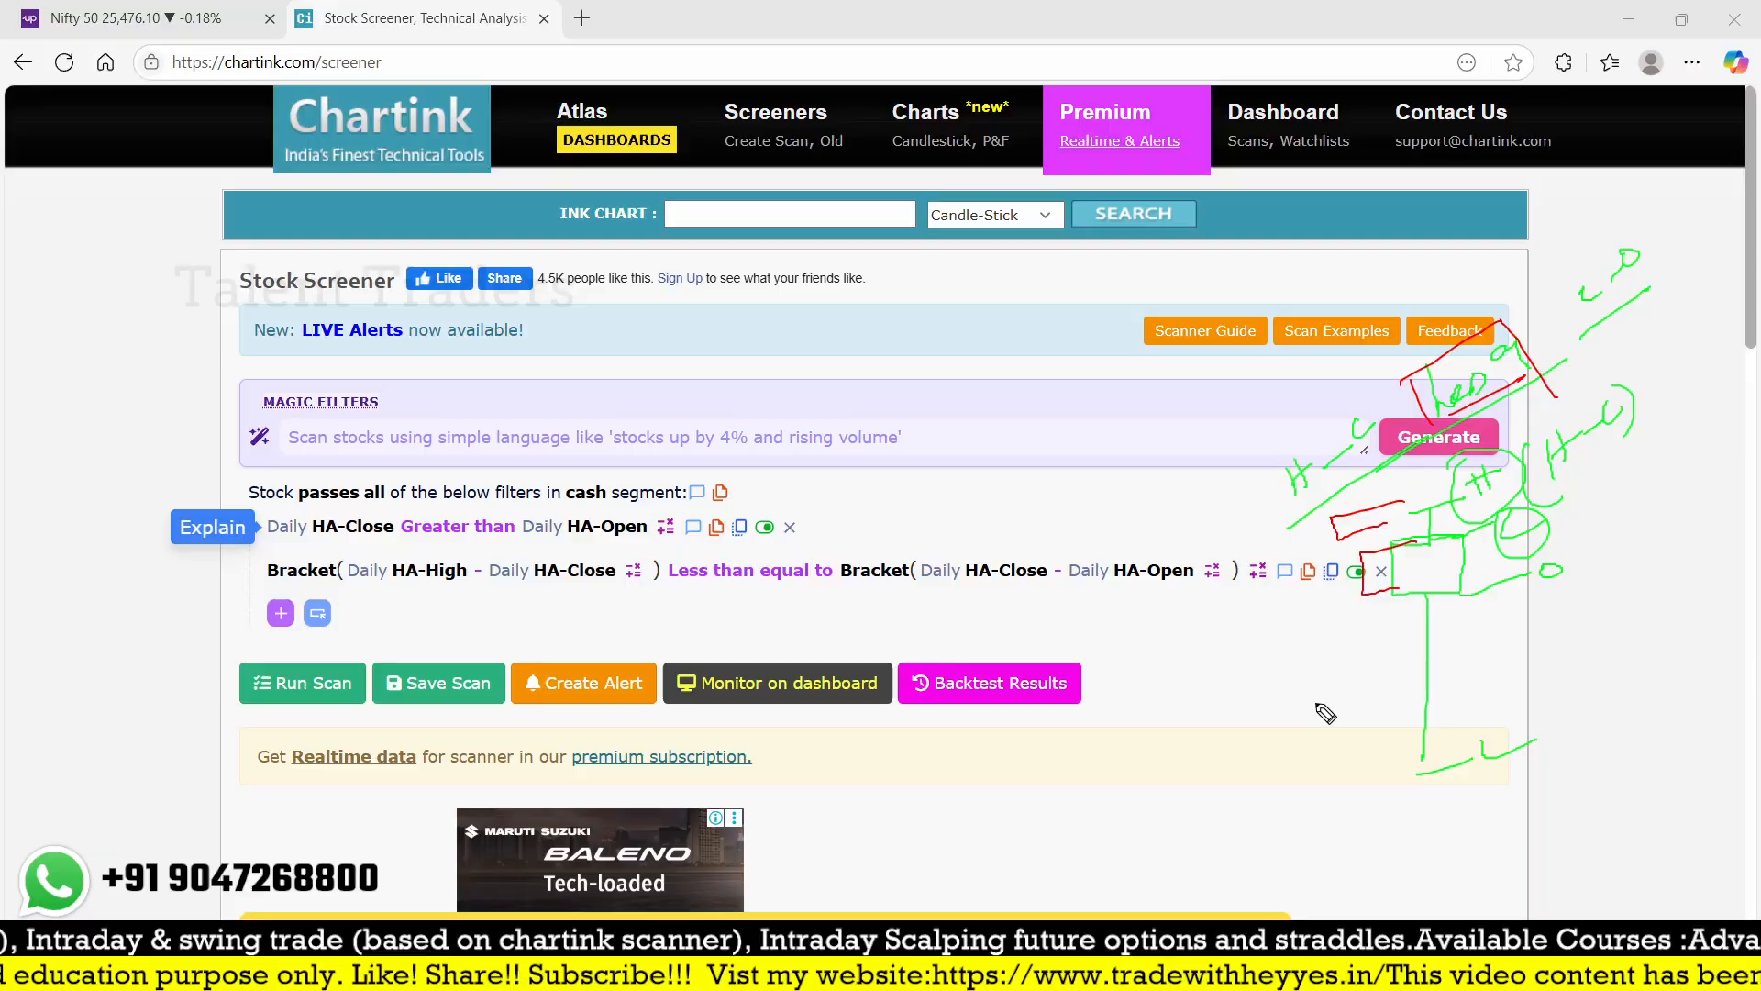
- Write an underlined C-O in red beside the sketched candle and circle the candle's body
mouse_move(1337, 664)
mouse_down()
mouse_move(1358, 700)
mouse_move(1372, 663)
mouse_up()
drag(1327, 729, 1394, 683)
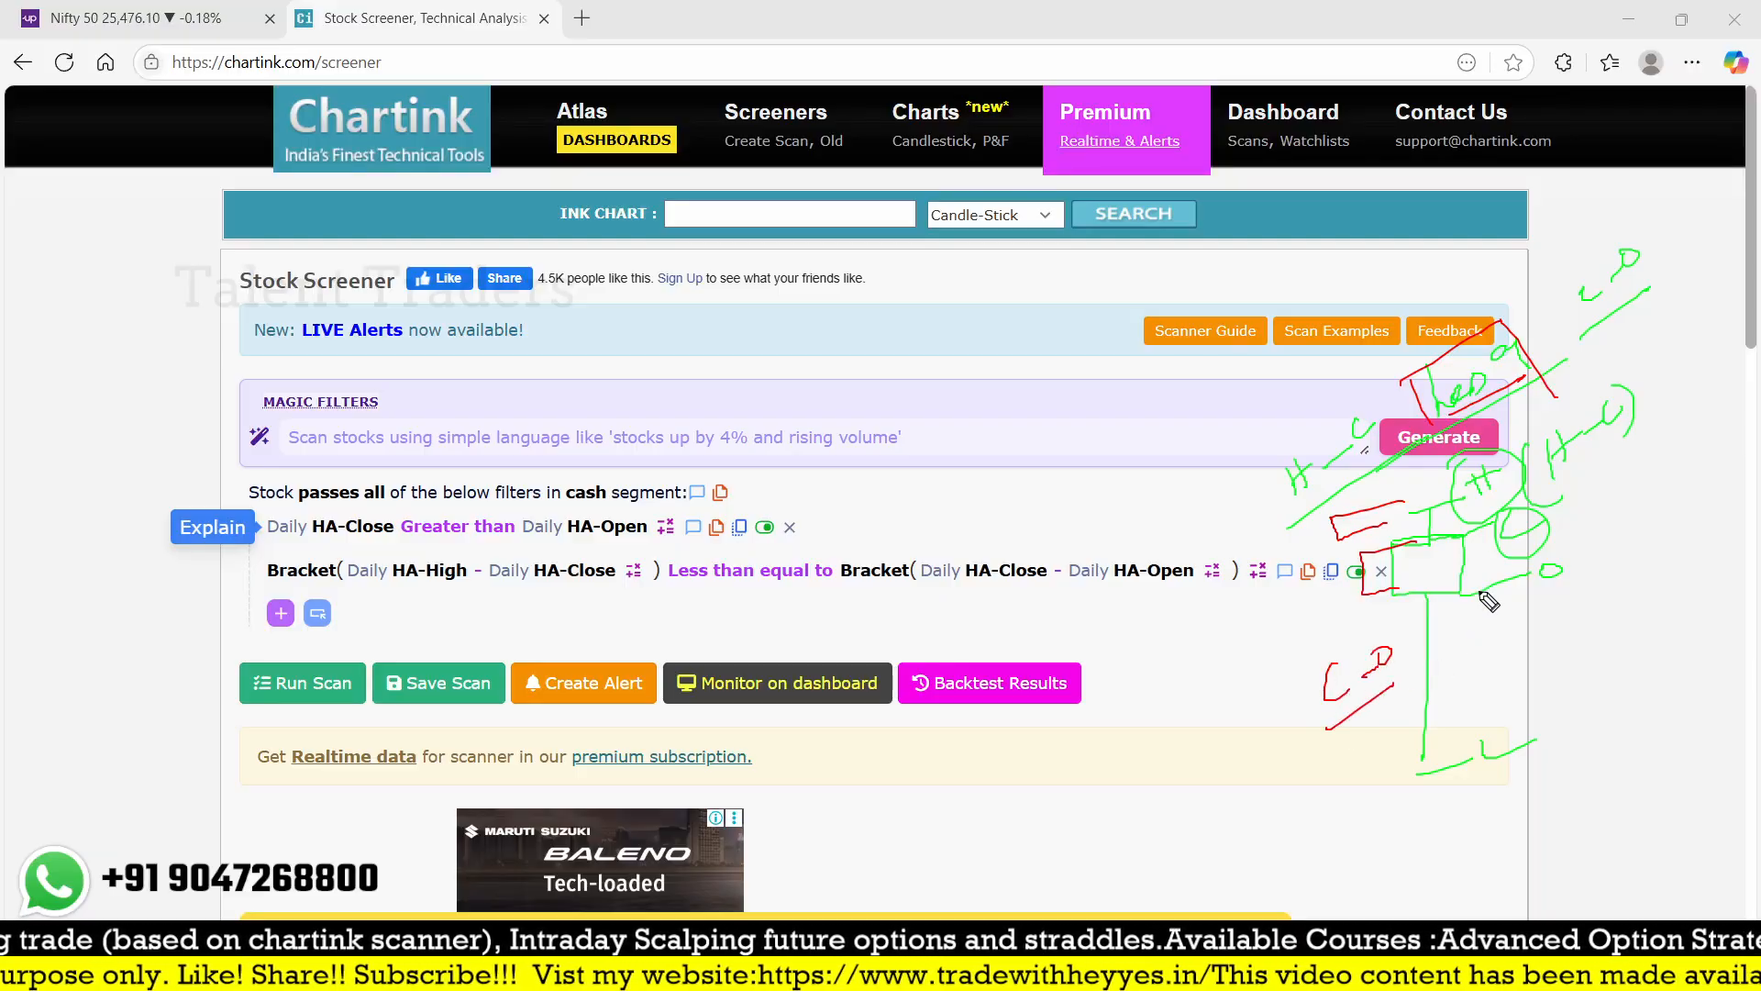
mouse_move(1462, 537)
mouse_down()
mouse_move(1437, 527)
mouse_move(1415, 551)
mouse_up()
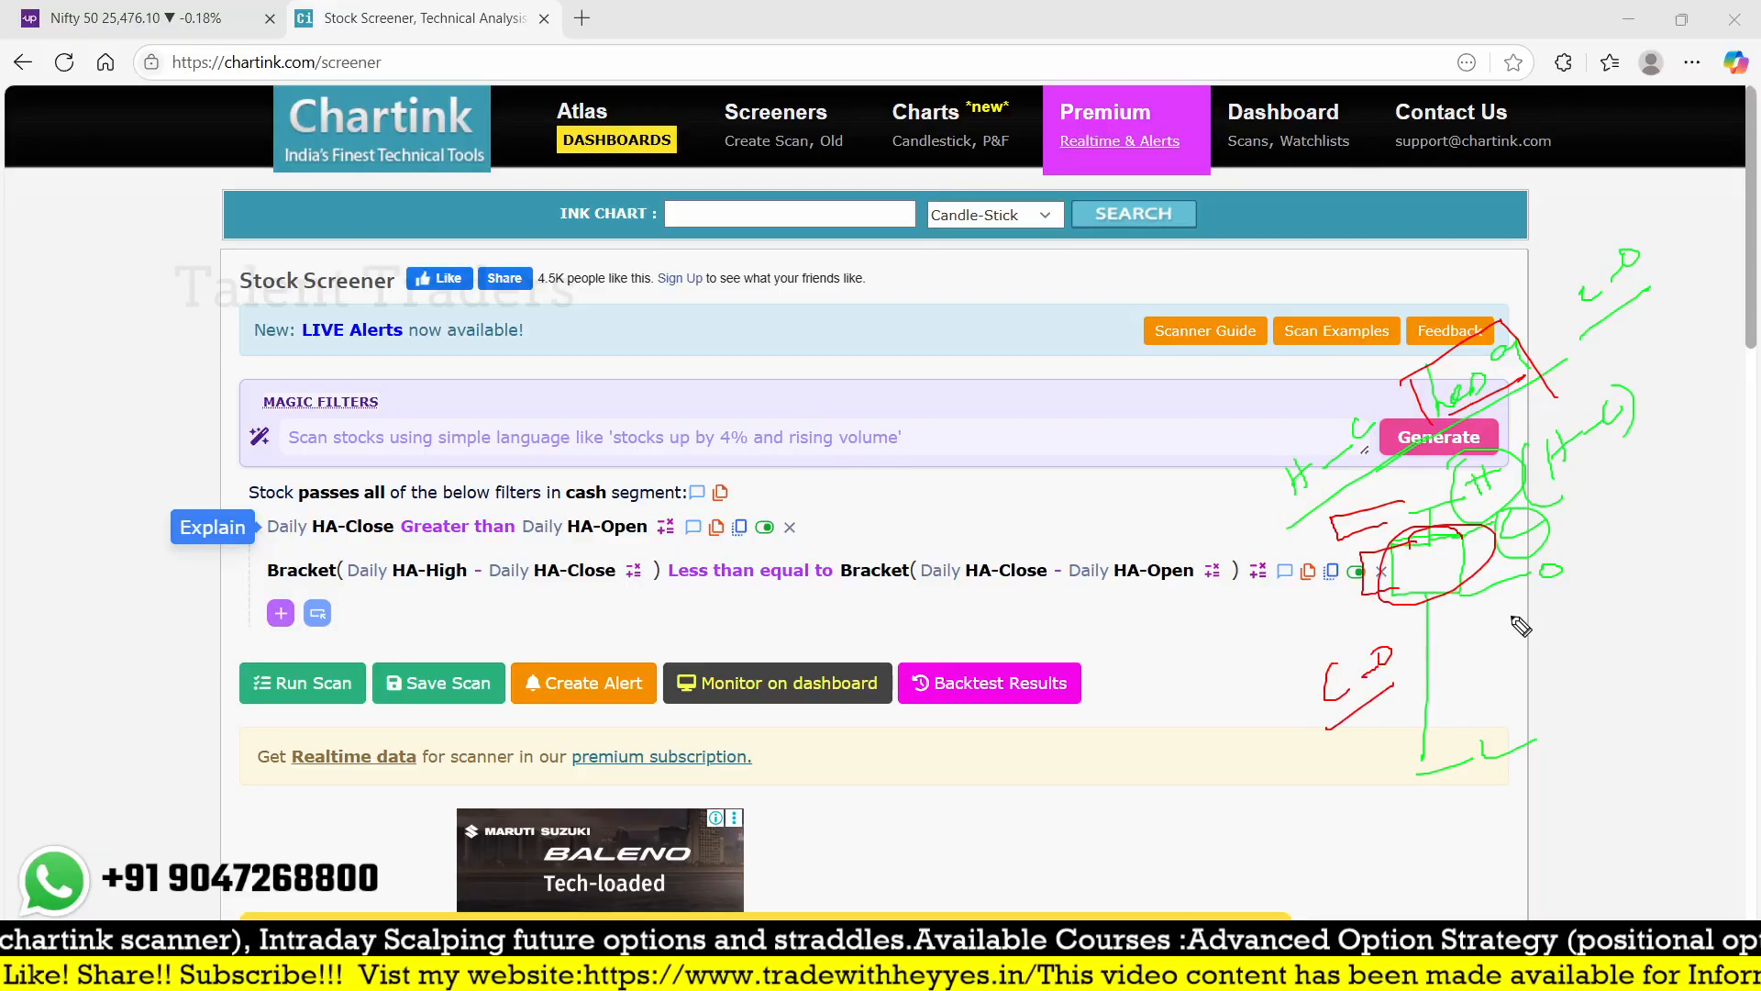
- Write O-L with a W beneath it in red beside the candle and draw an arrow down the lower wick
drag(1531, 606, 1534, 607)
mouse_move(1570, 601)
mouse_down()
mouse_move(1600, 595)
mouse_move(1582, 607)
mouse_up()
mouse_move(1527, 651)
mouse_down()
mouse_move(1614, 613)
mouse_move(1576, 689)
mouse_move(1585, 670)
mouse_up()
mouse_move(1460, 610)
mouse_down()
mouse_move(1463, 734)
mouse_move(1478, 718)
mouse_up()
- Circle the red C-O note and write x3 beside it
mouse_move(1399, 647)
mouse_down()
mouse_move(1303, 761)
mouse_move(1352, 740)
mouse_up()
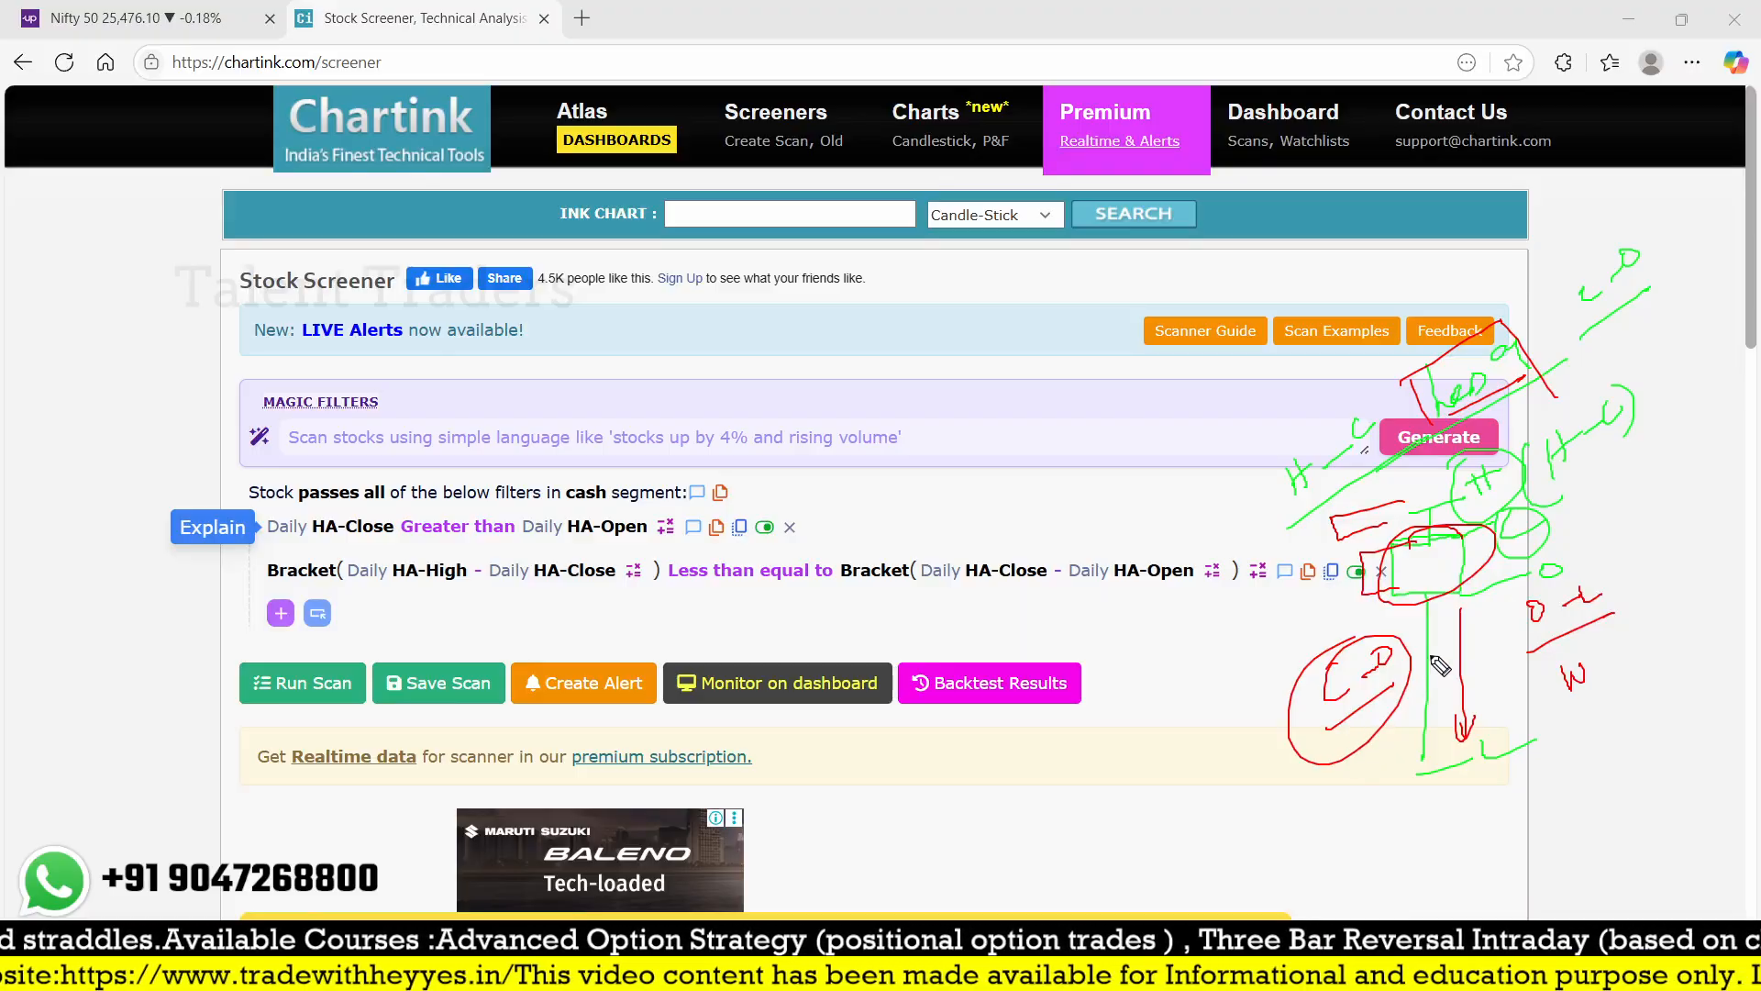
drag(1429, 624, 1417, 643)
drag(1417, 626, 1440, 633)
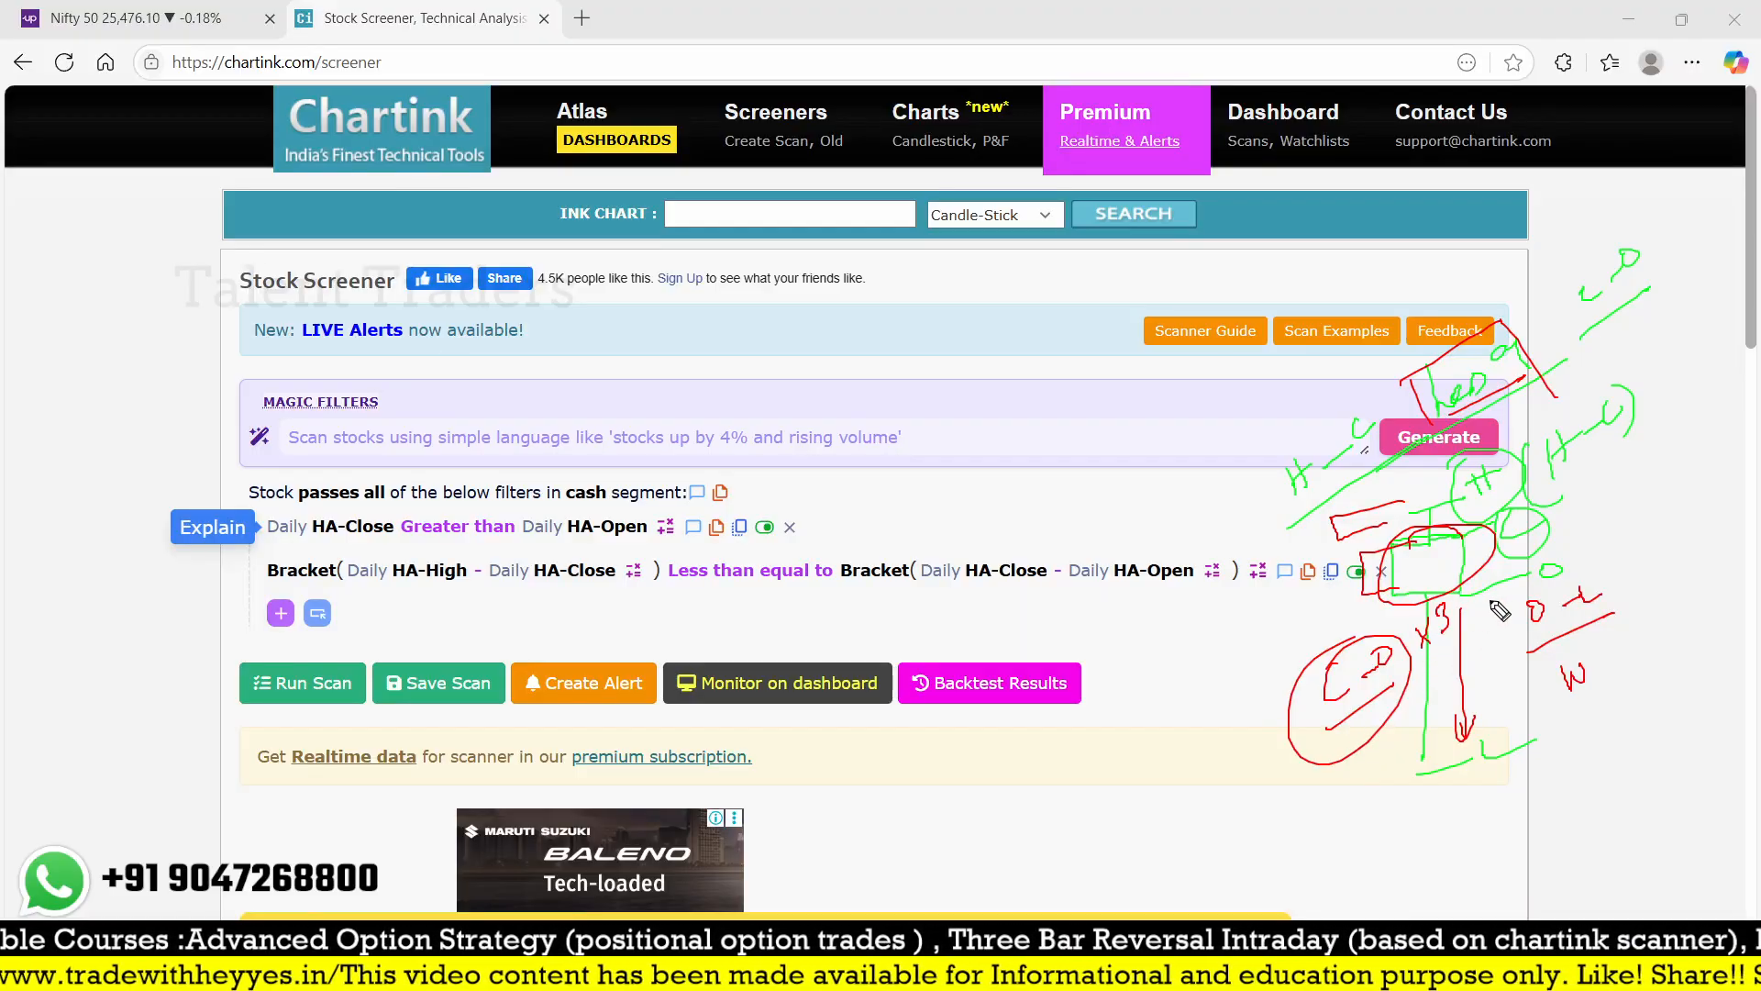
- Handwrite further red notes beside the sketched candle's body and above the O-L note
mouse_move(1477, 574)
mouse_down()
mouse_move(1493, 596)
mouse_move(1534, 555)
mouse_move(1686, 488)
mouse_up()
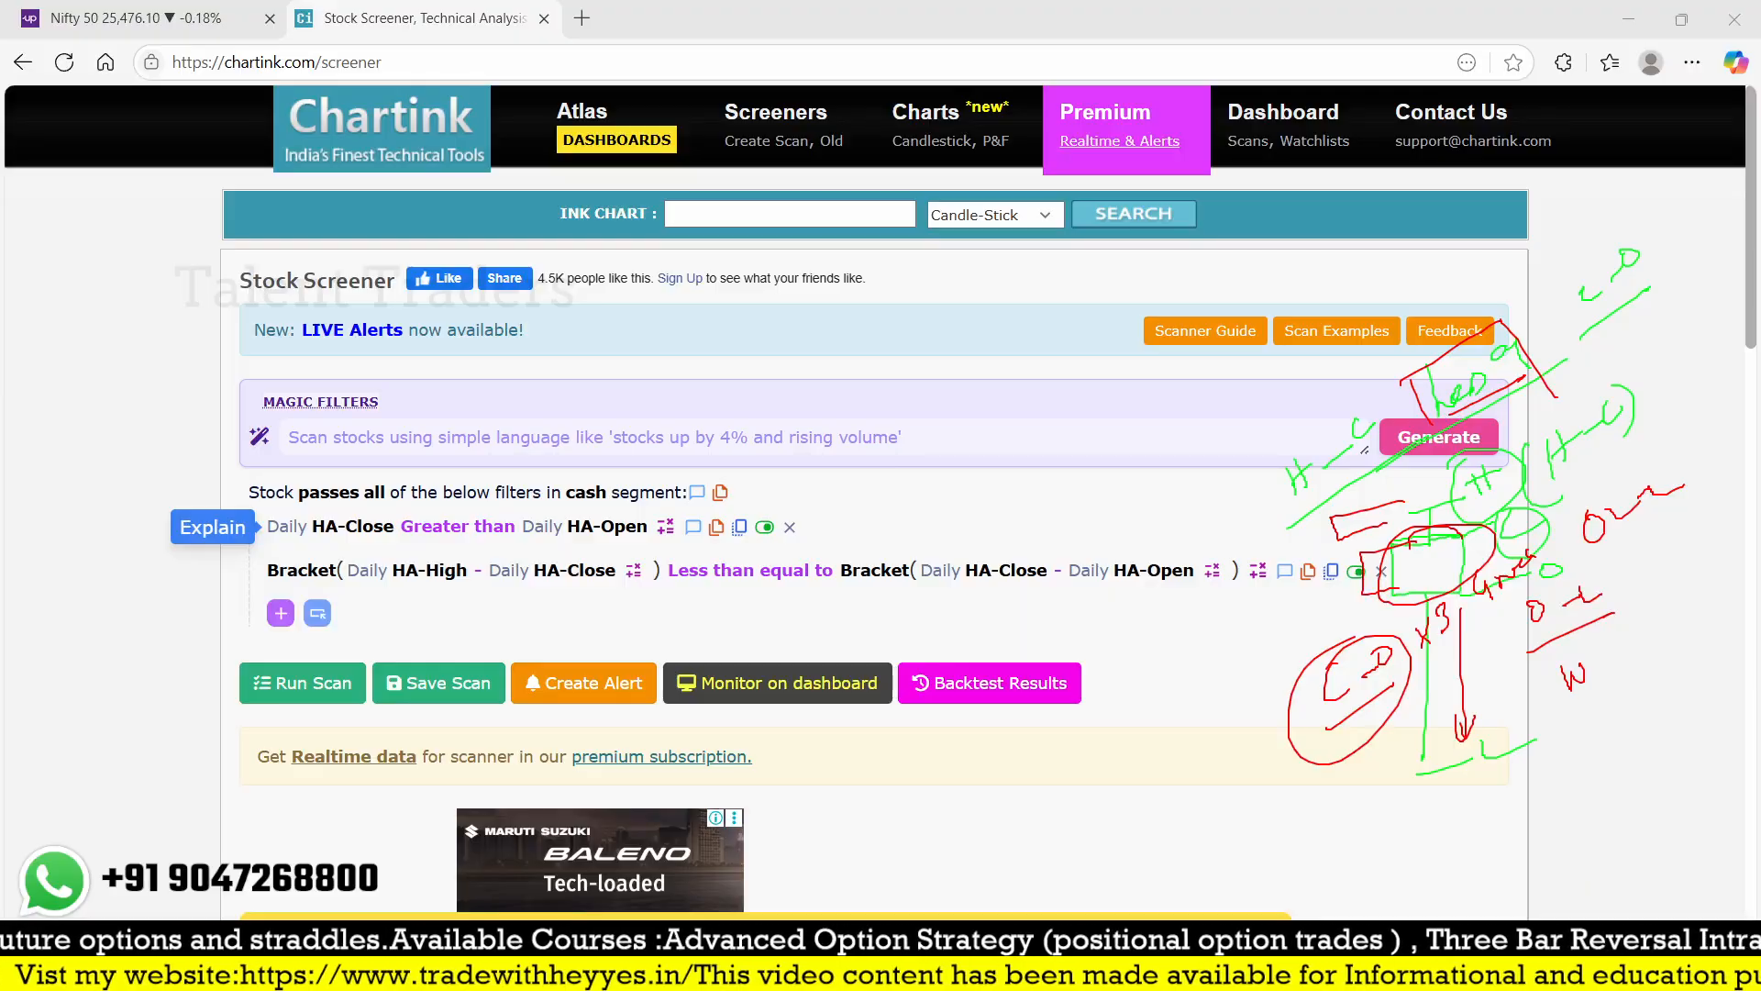
- Add a third filter condition that starts with a Bracket (value) function
click(281, 615)
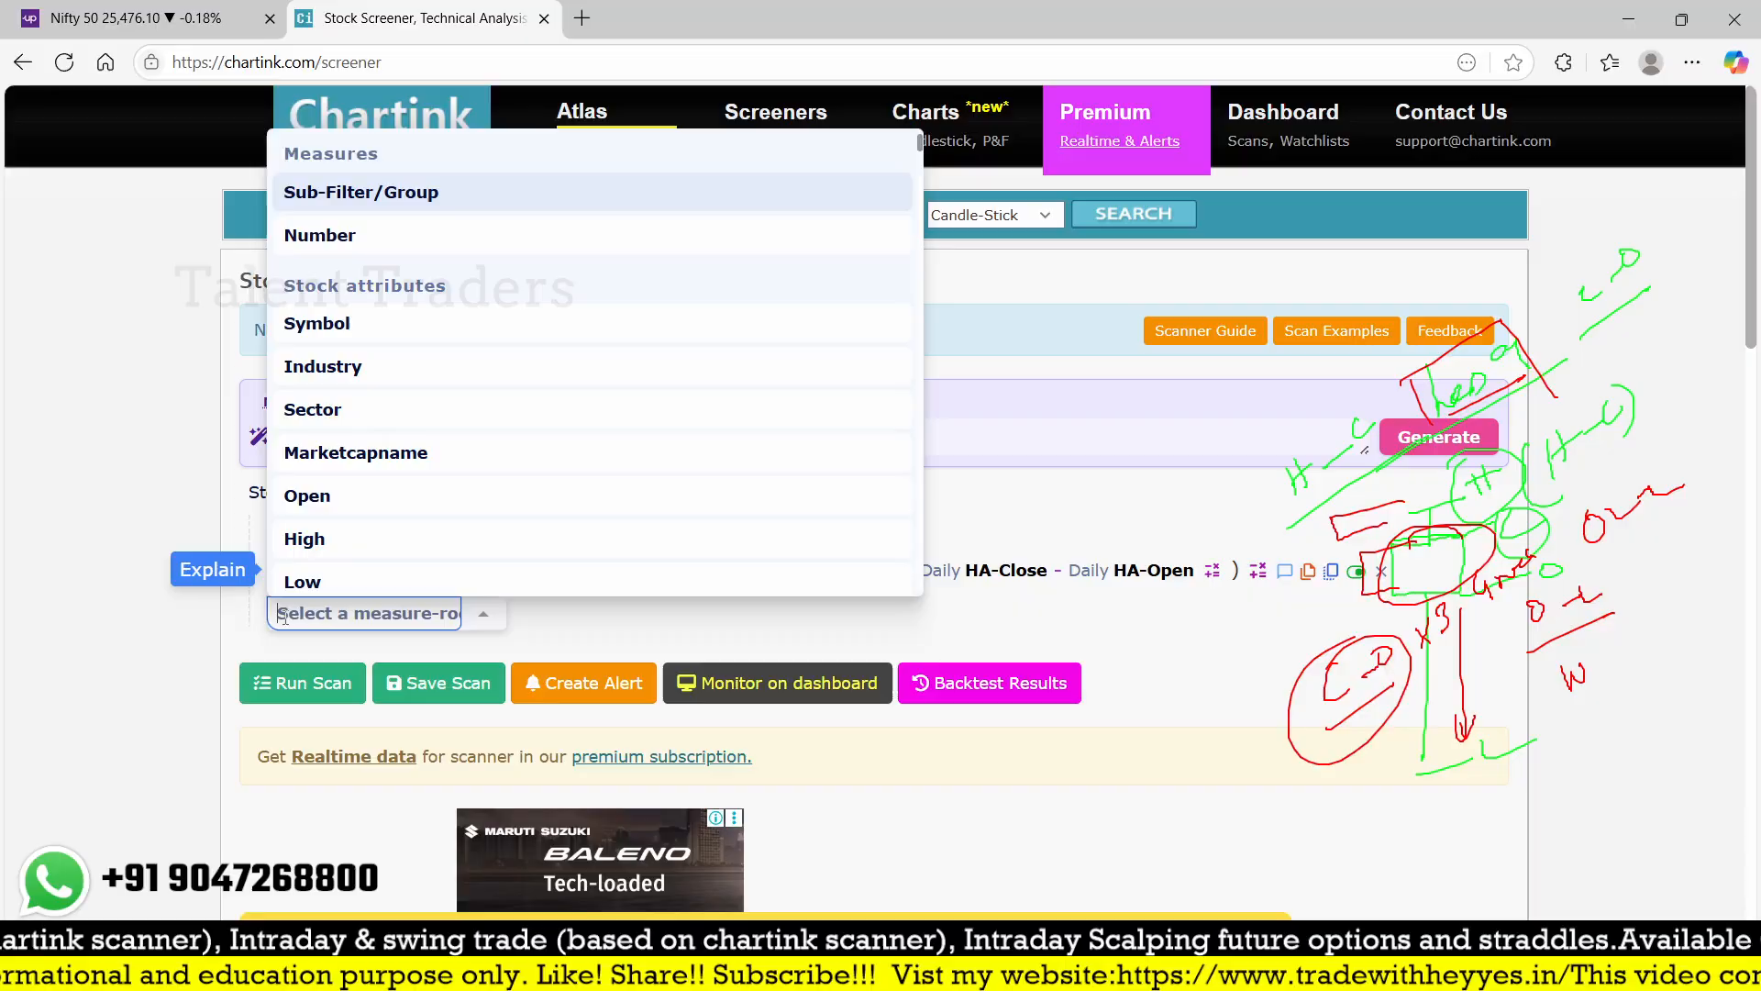
scroll(356, 500, down, 5)
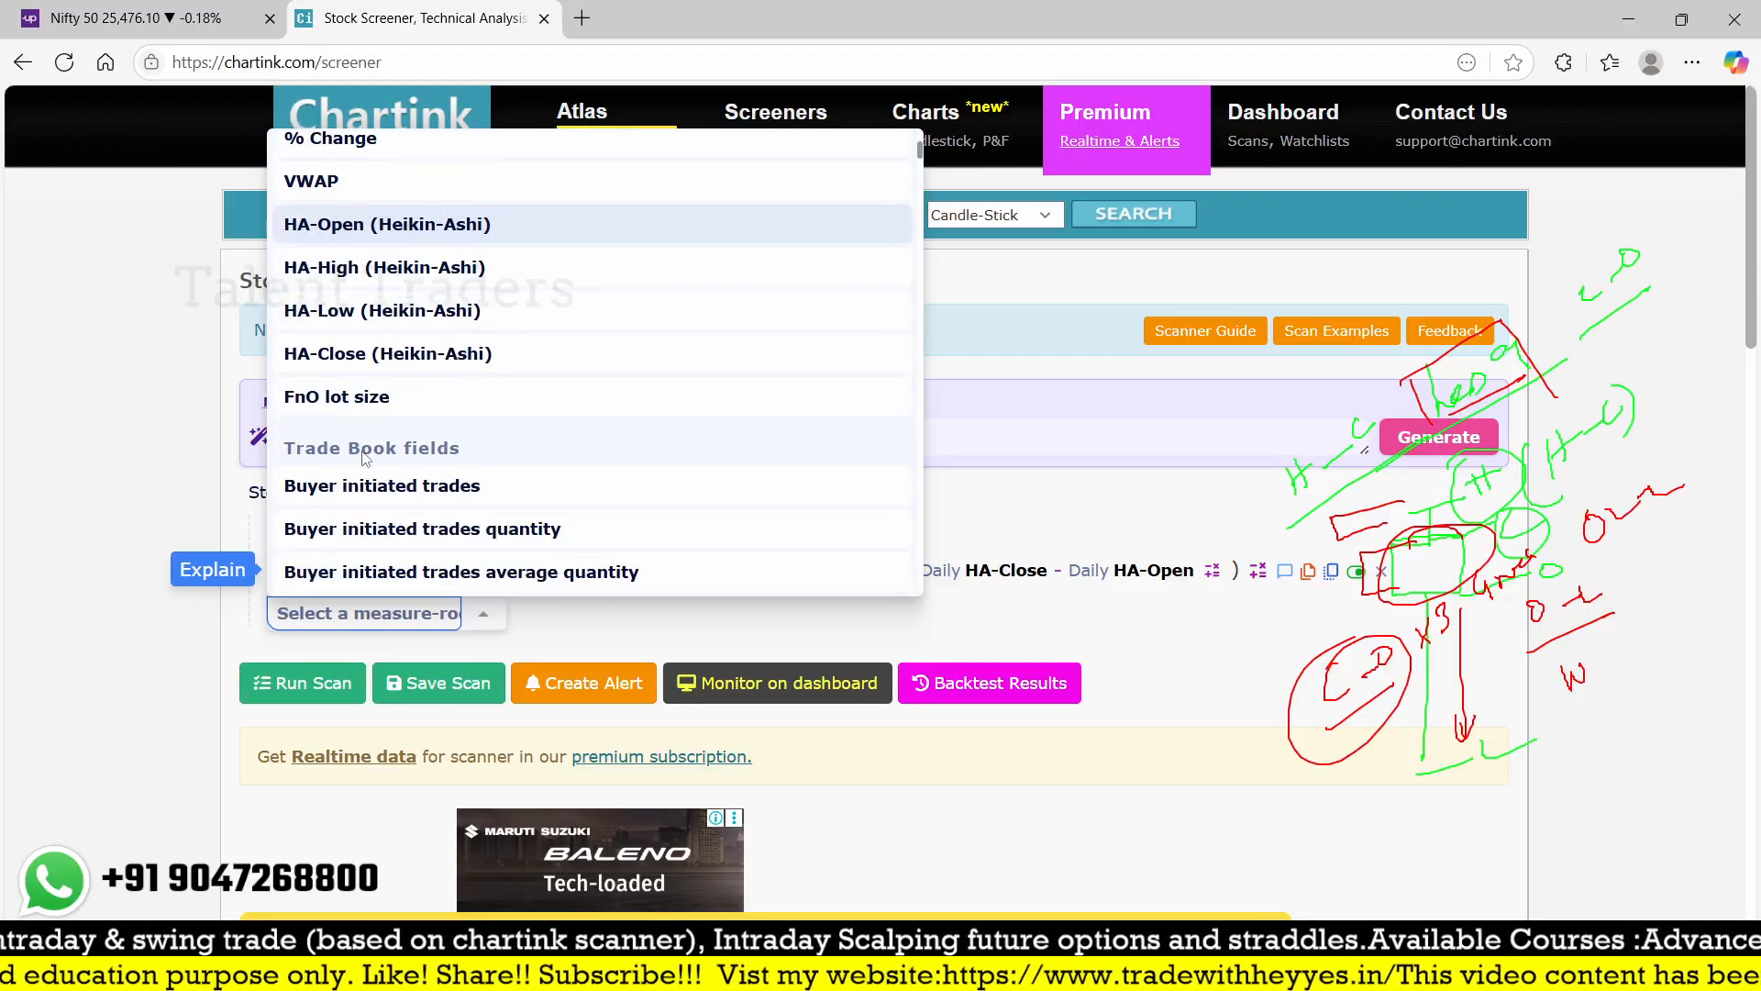
scroll(394, 312, up, 5)
text(v)
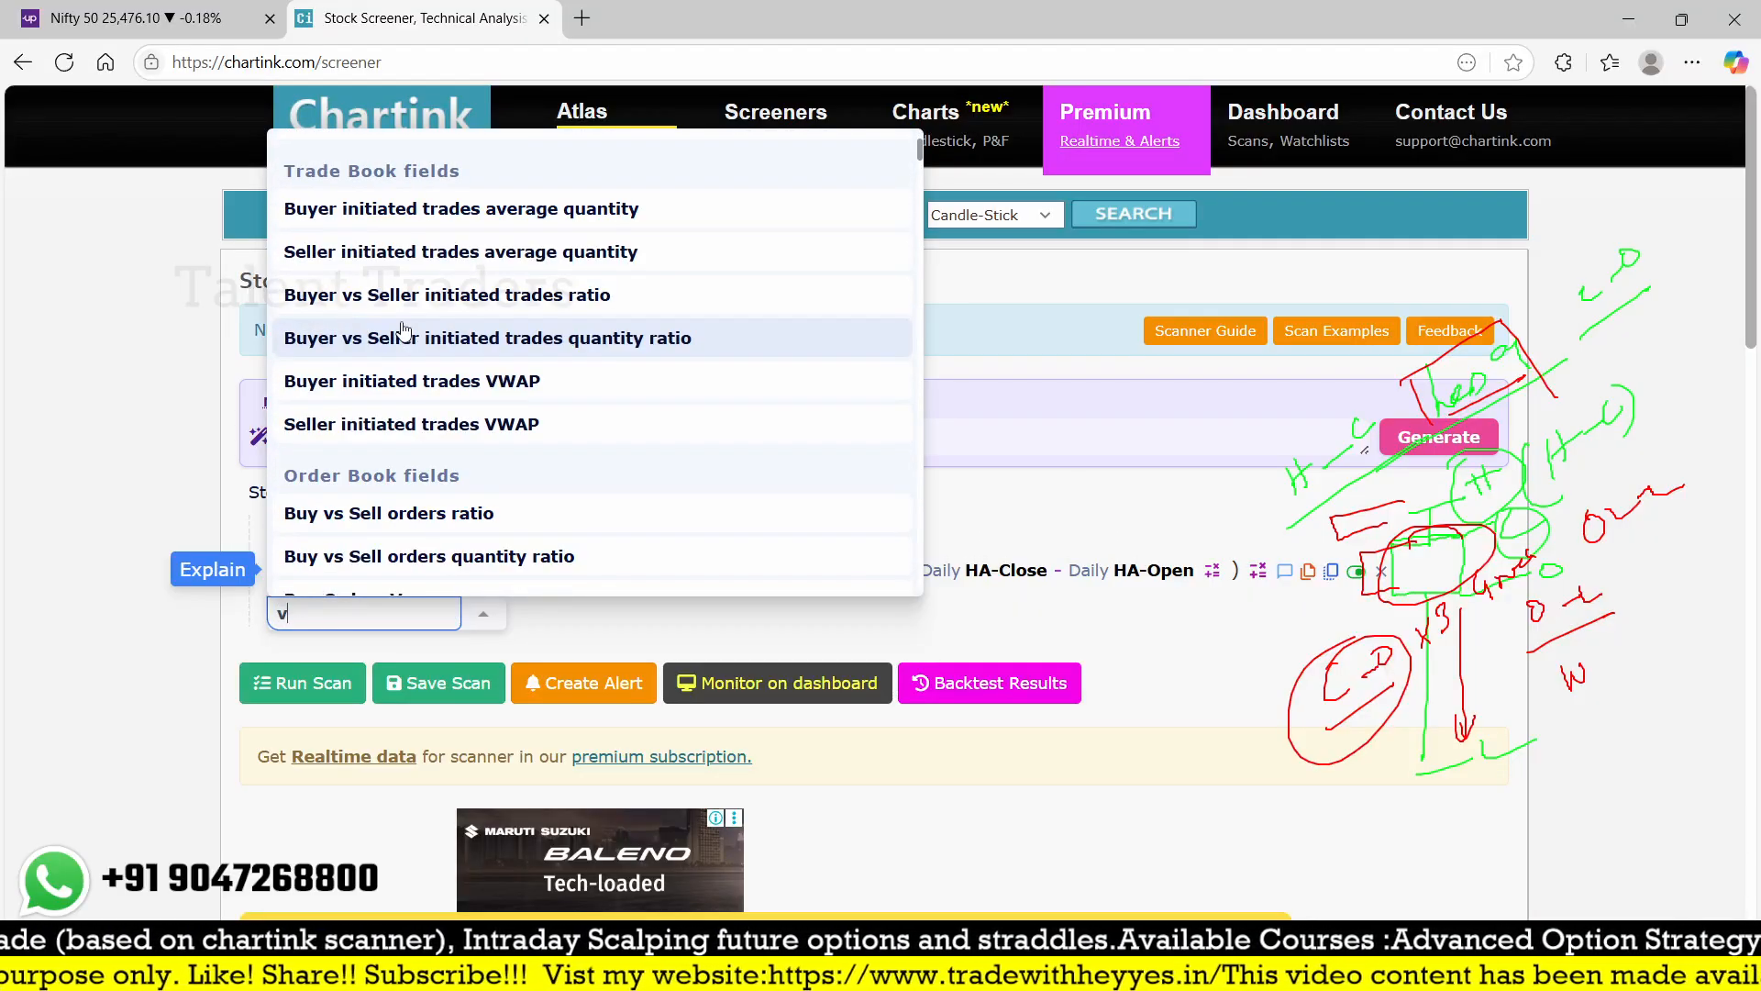
key(BackSpace)
text(br)
click(384, 396)
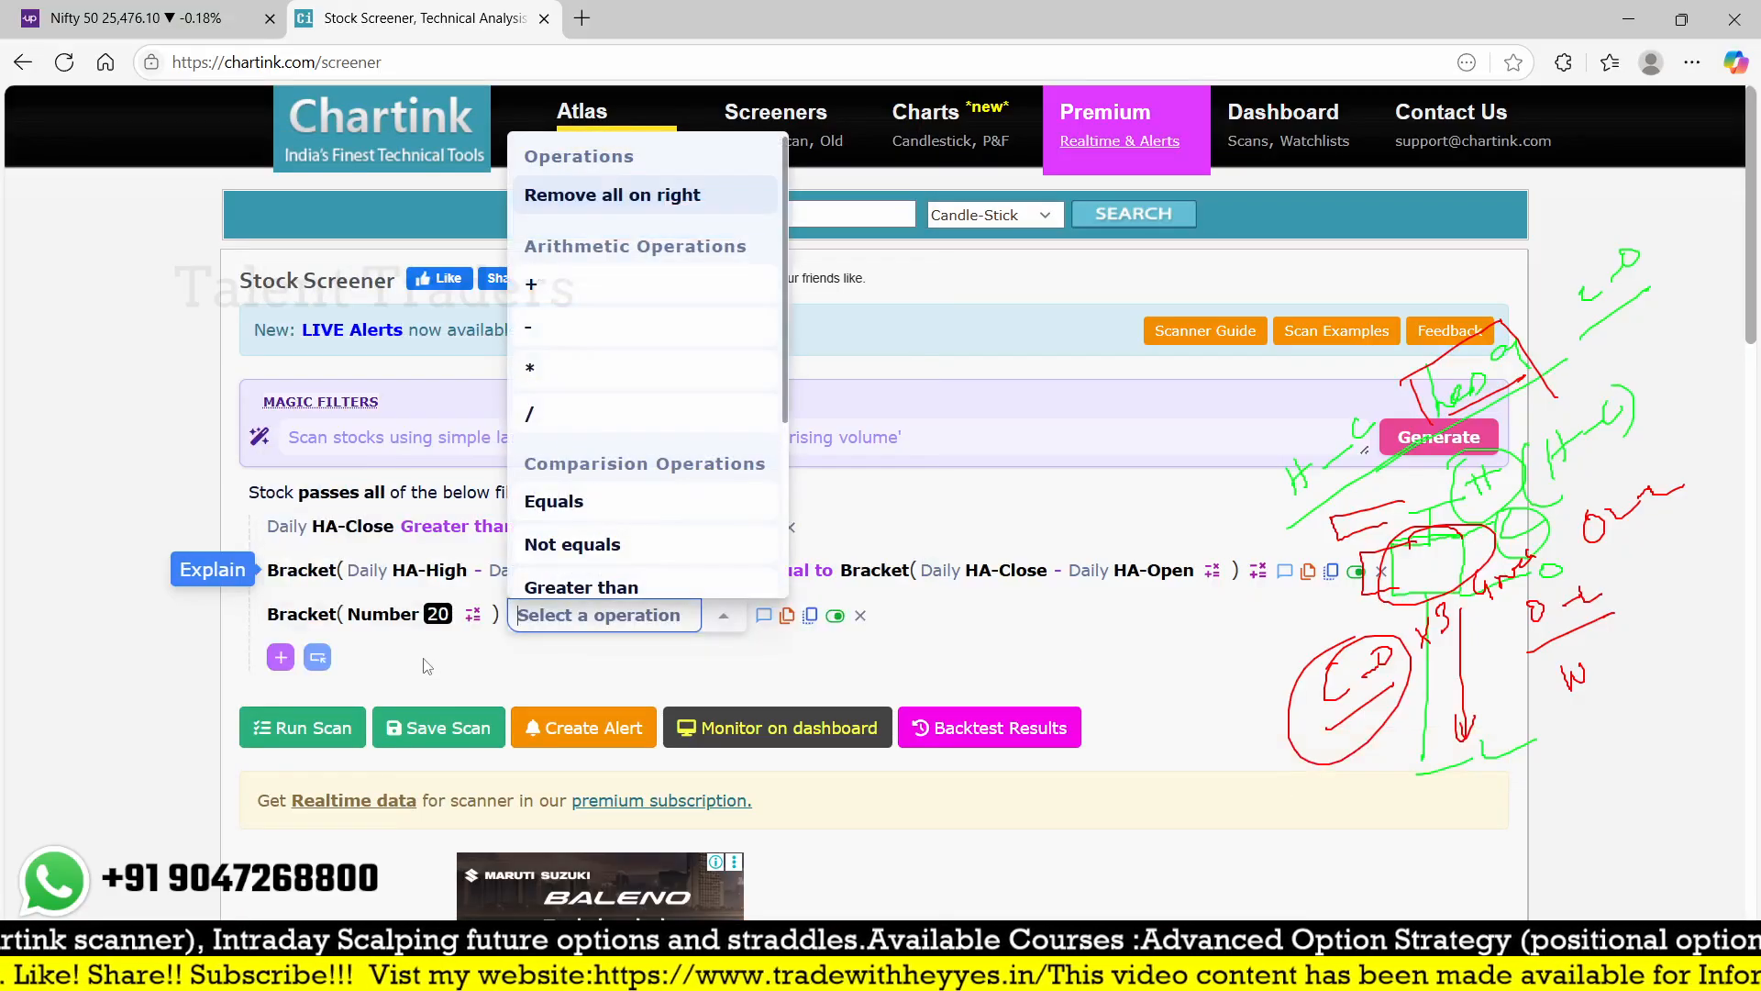
- Fill the third condition's bracket with daily HA-Close minus daily HA-Open
click(383, 613)
text(ha)
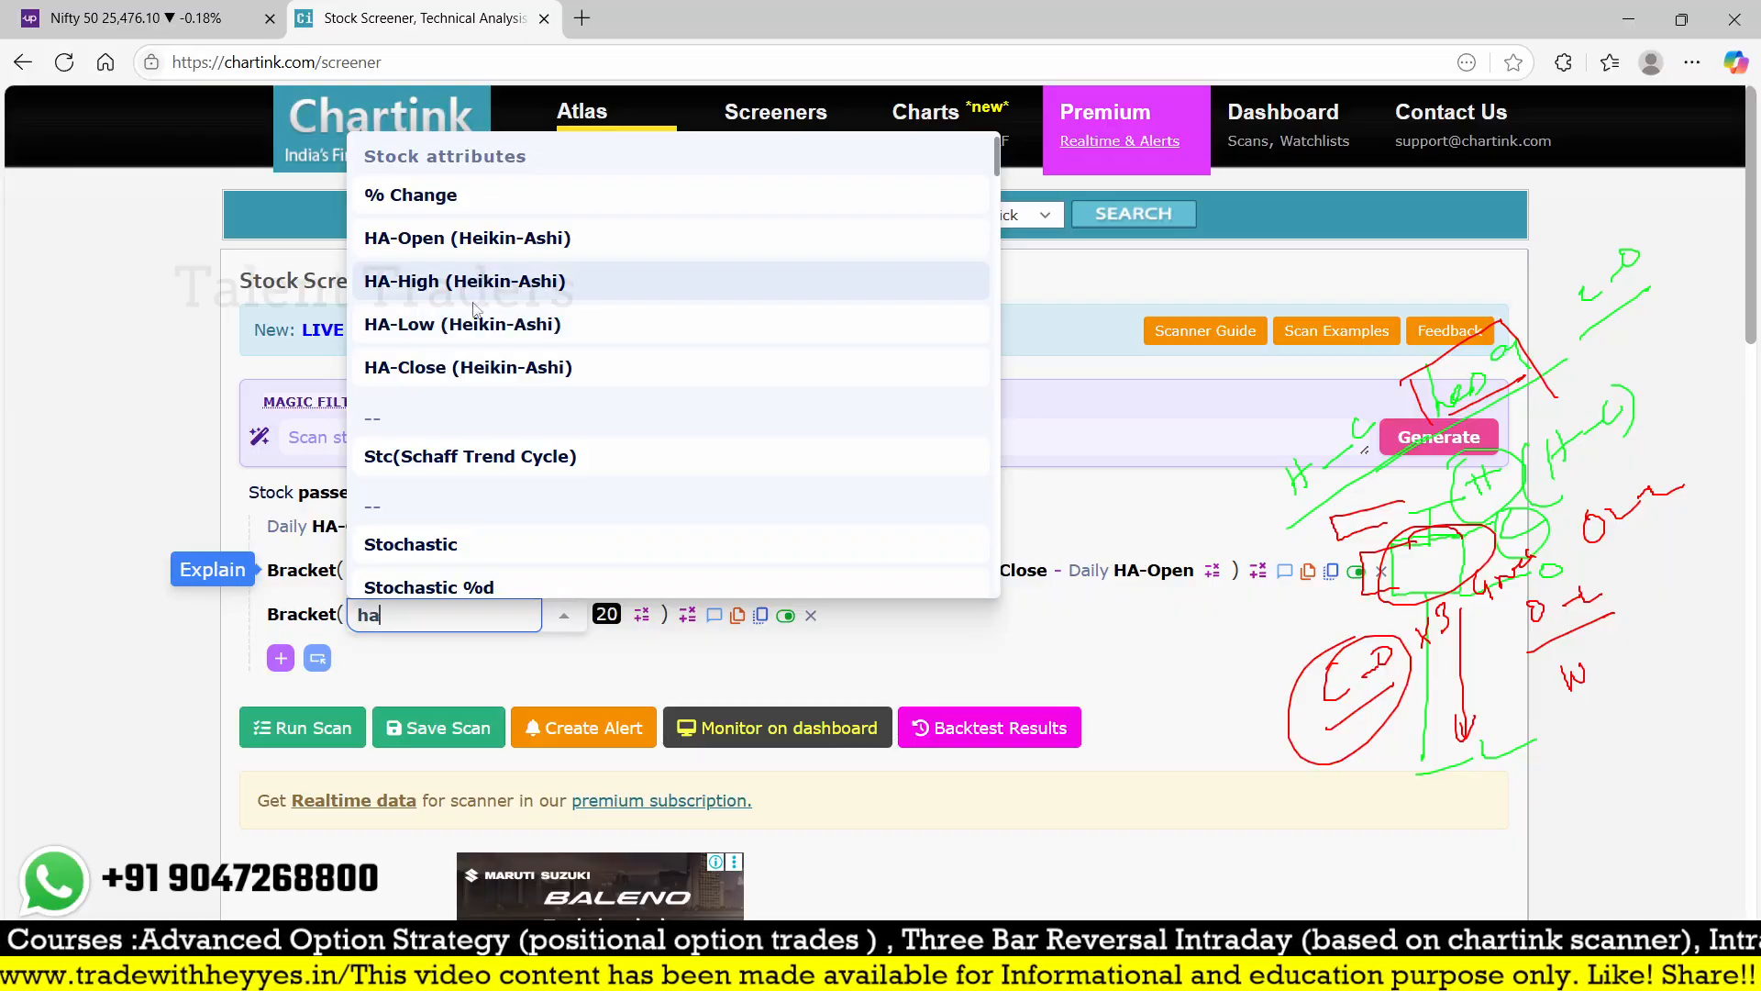
click(459, 367)
click(486, 620)
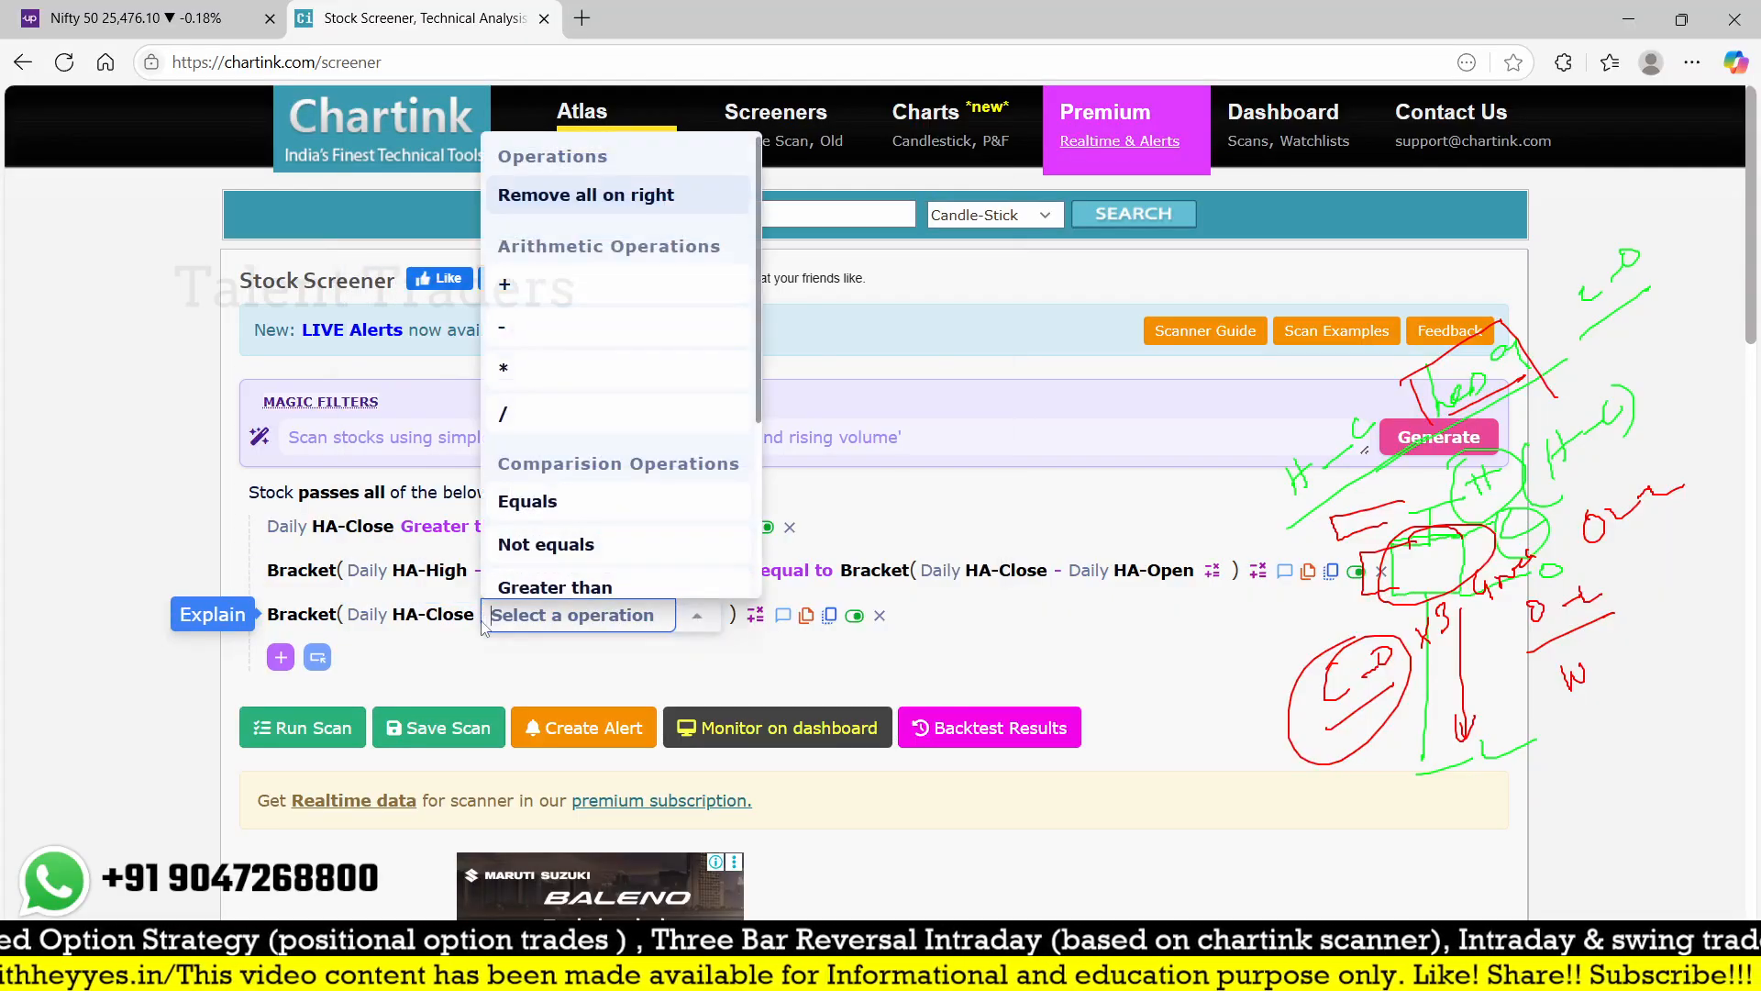
click(531, 329)
click(533, 617)
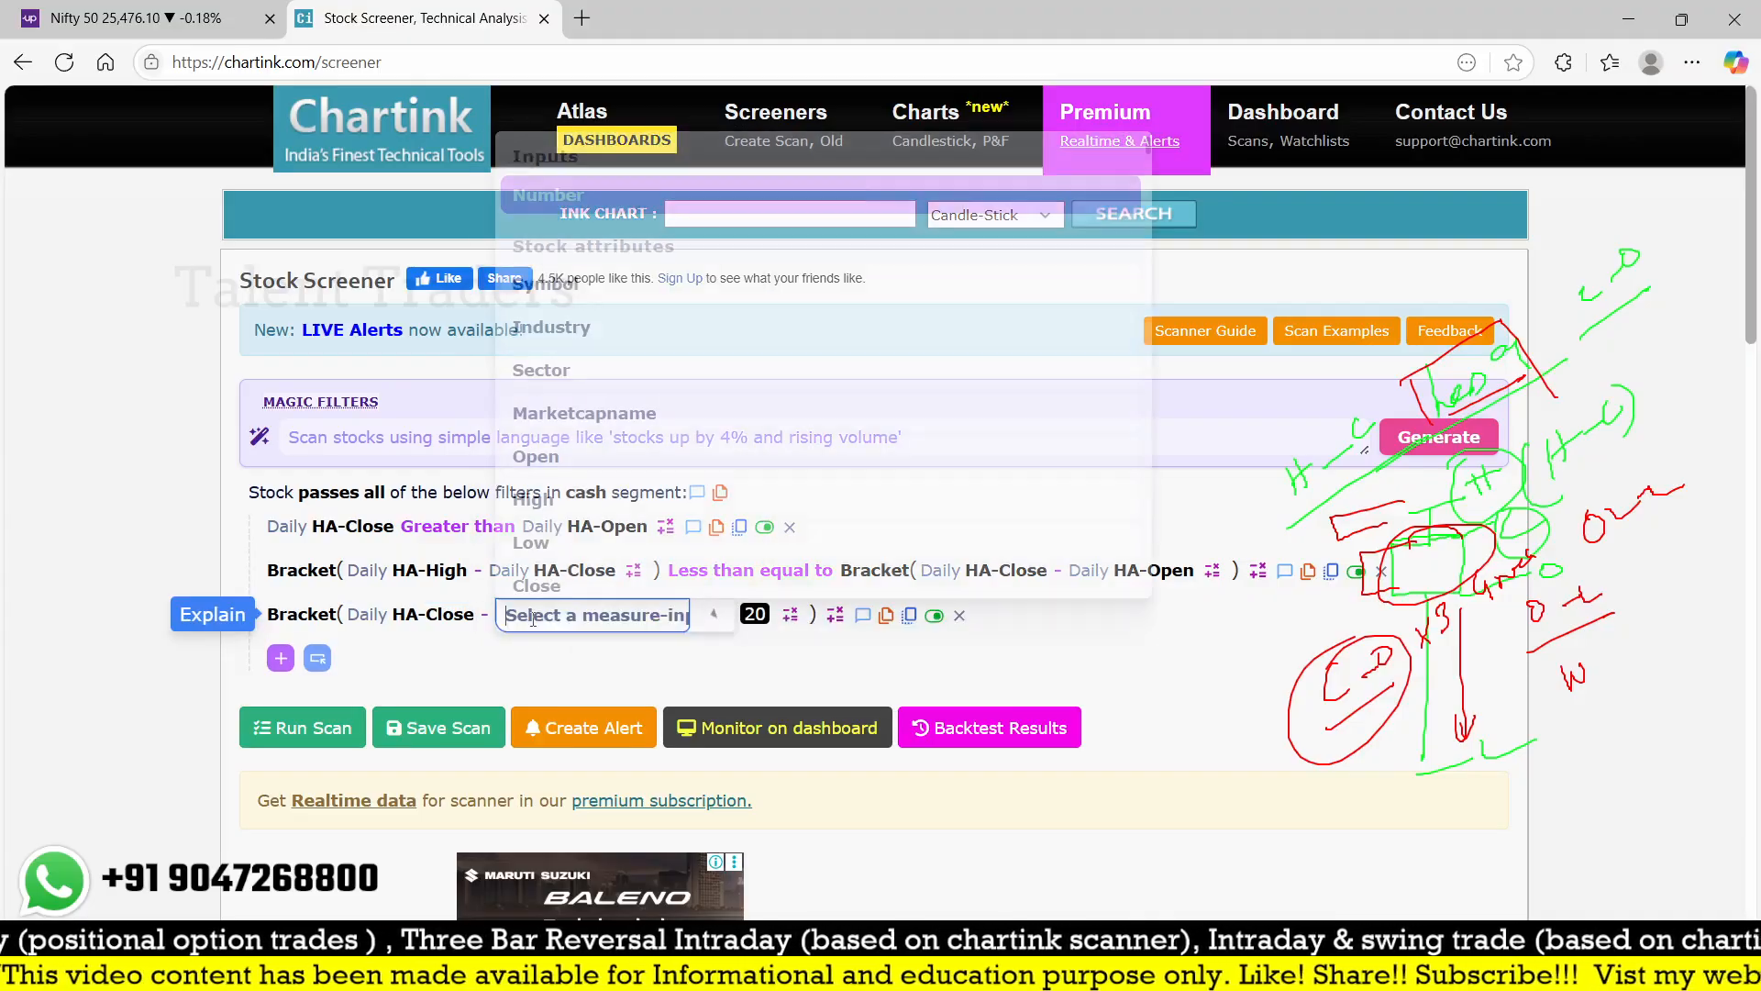
scroll(633, 366, down, 4)
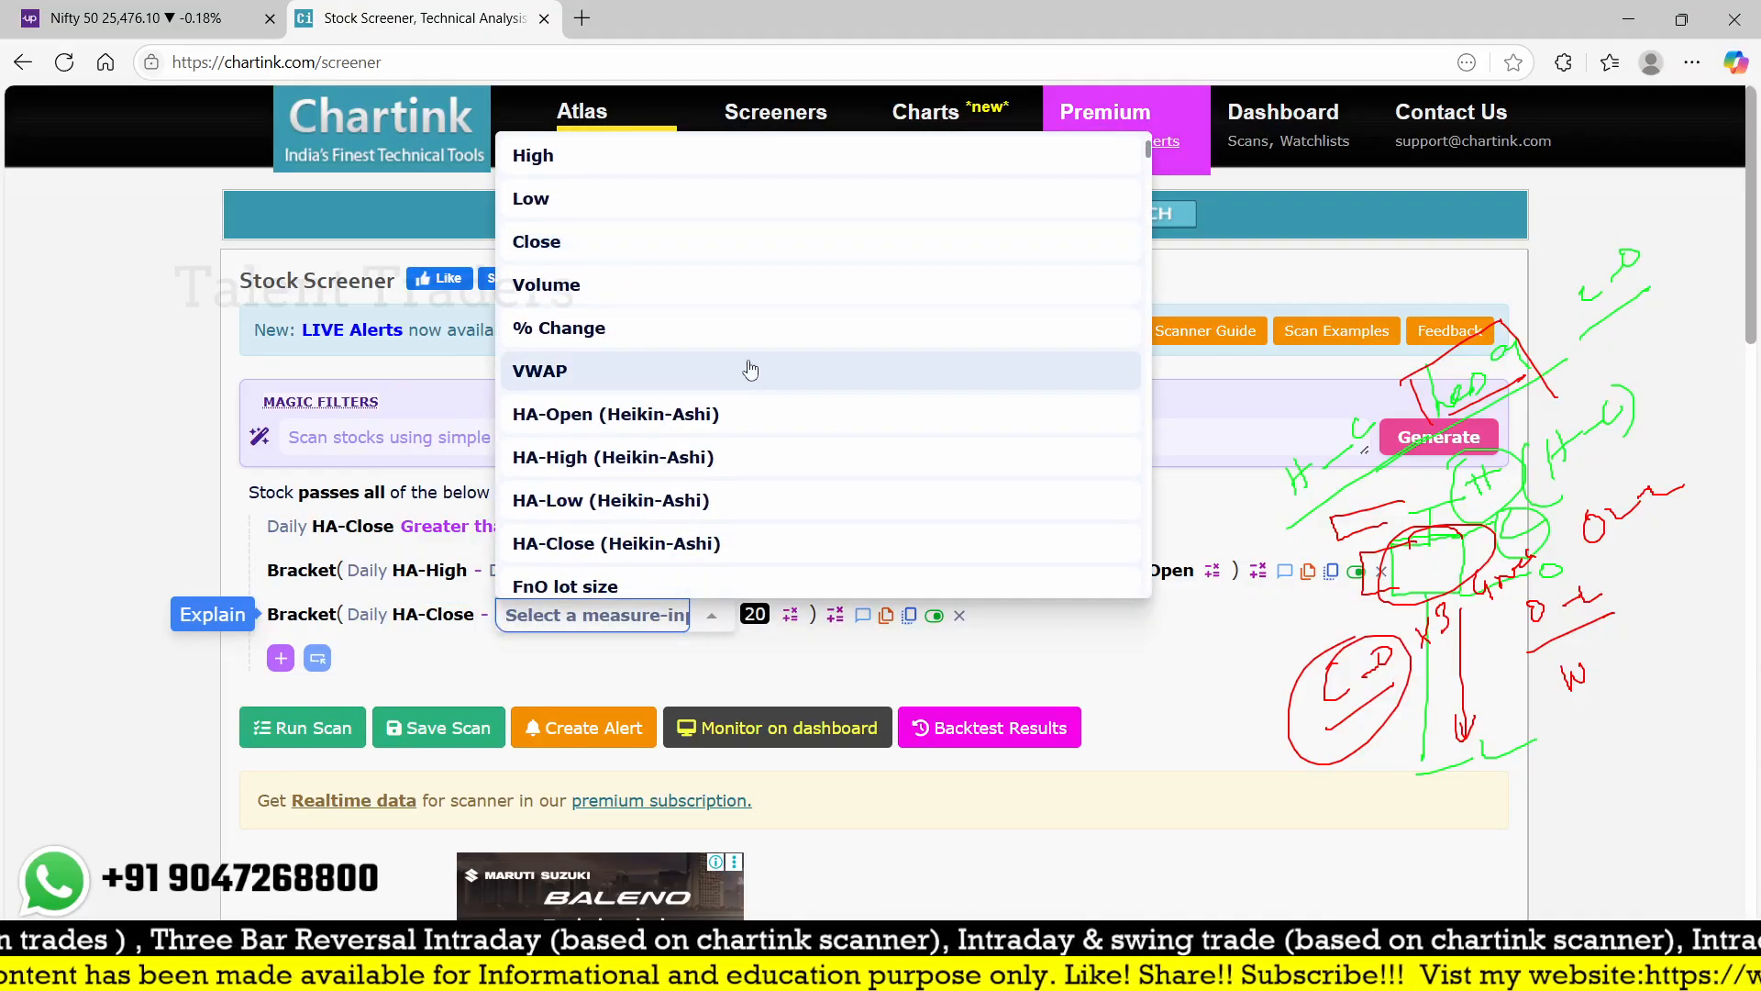
click(603, 421)
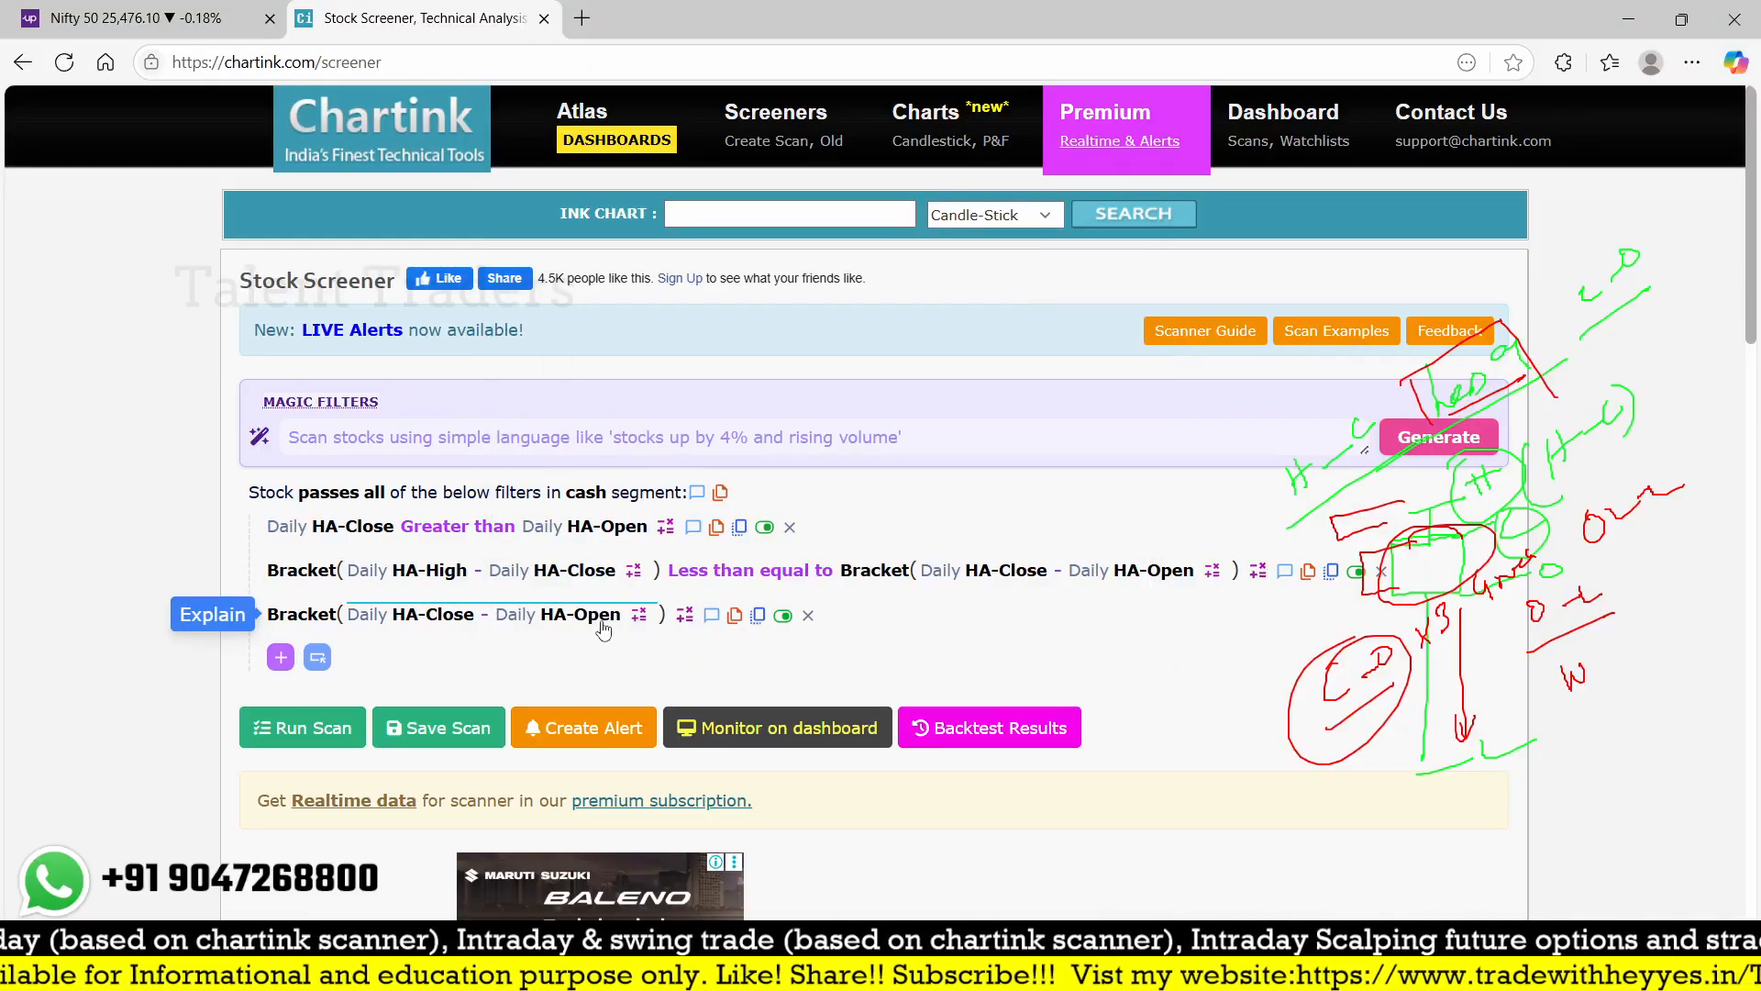
- Multiply the third condition's HA-Close minus HA-Open bracket by the number 2
click(662, 615)
click(702, 372)
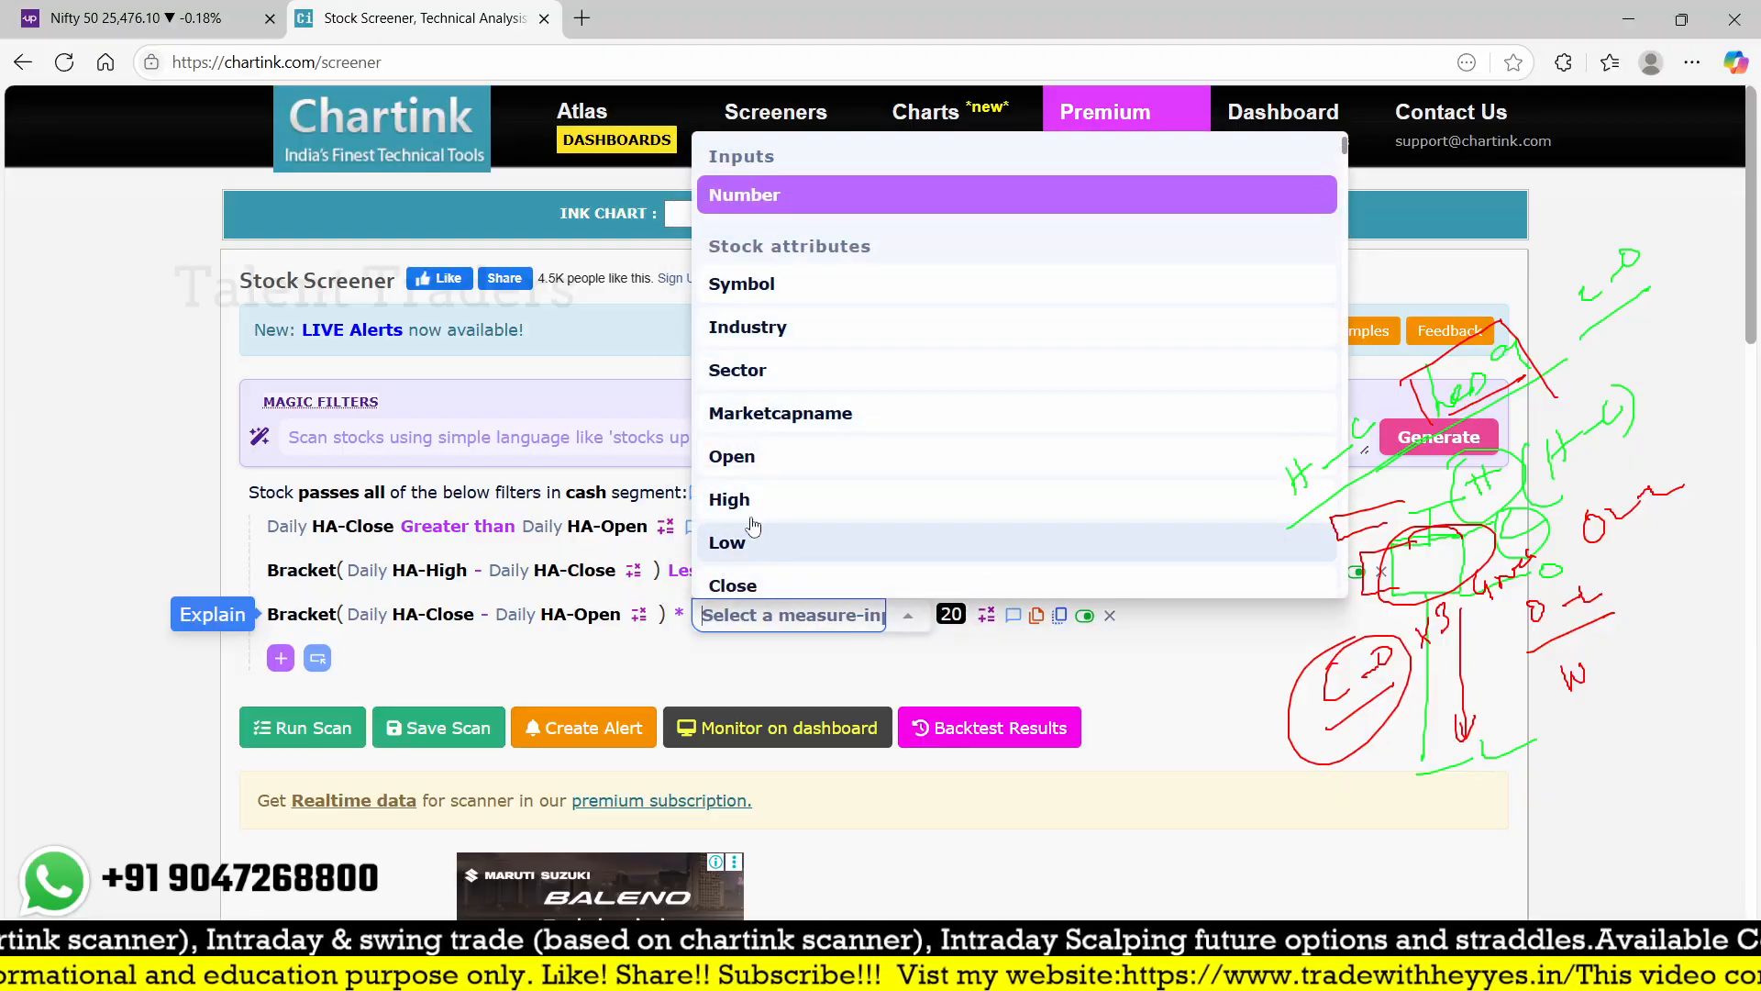
click(773, 197)
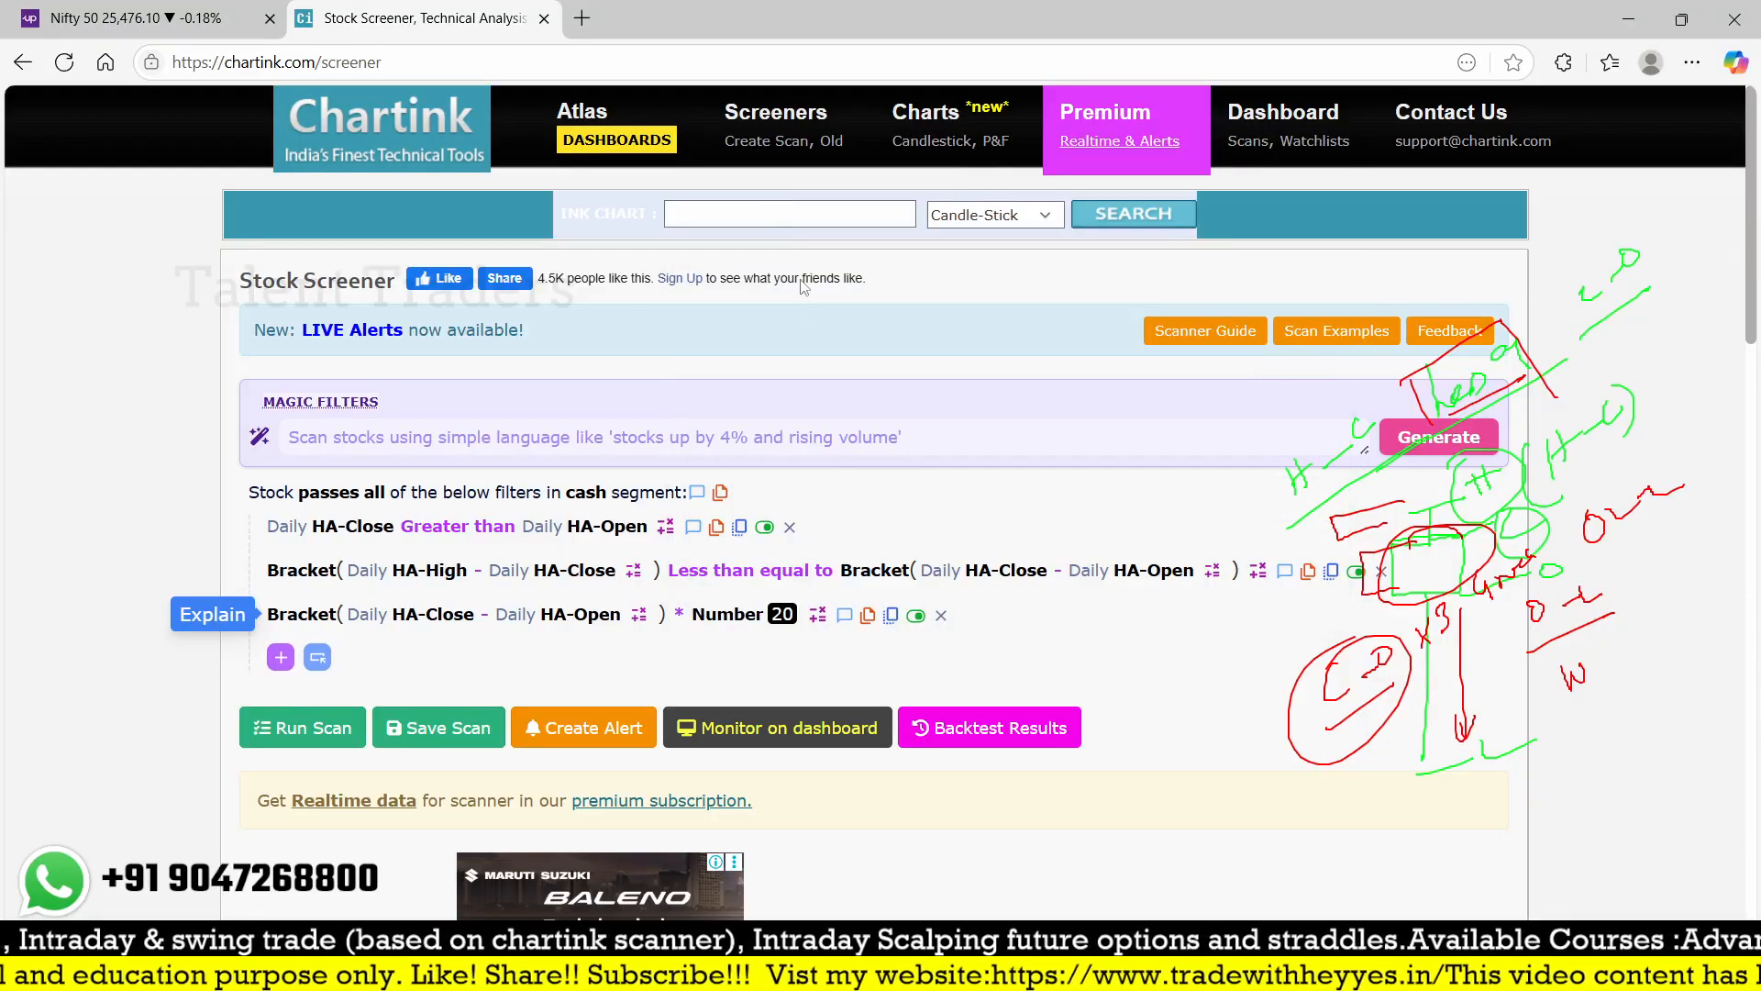
click(784, 614)
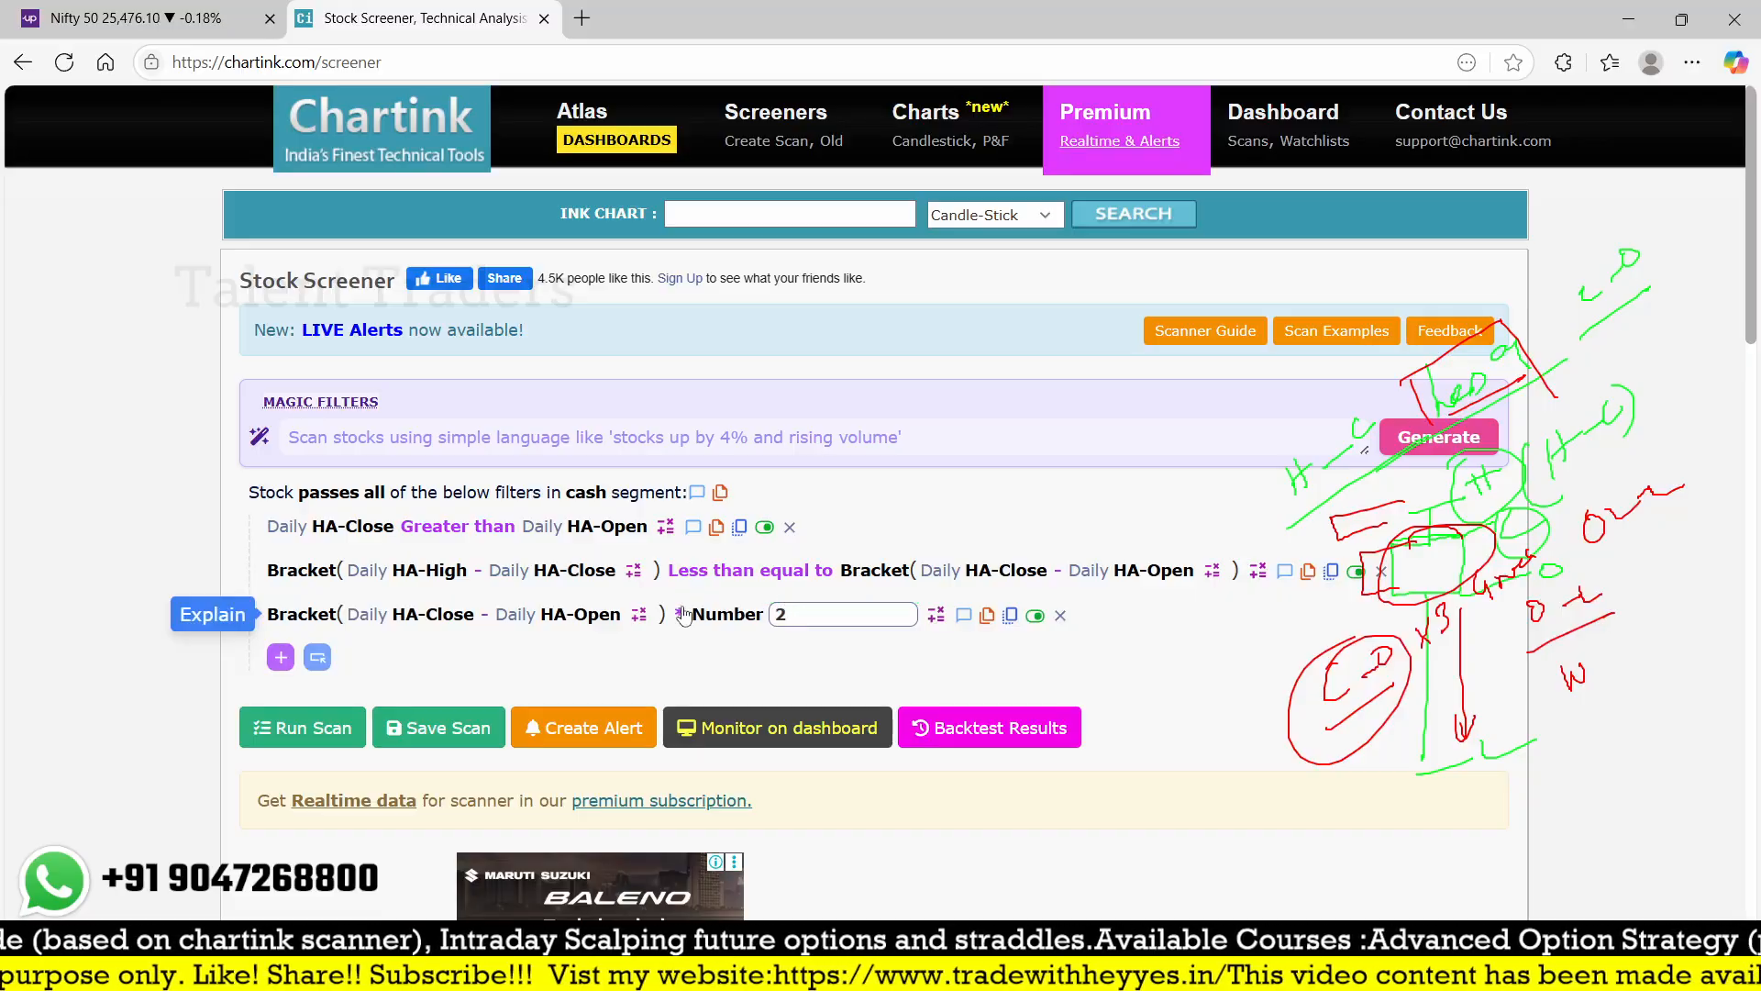
key(Return)
- Extend the third condition with a Greater than comparison against a new bracket
click(811, 616)
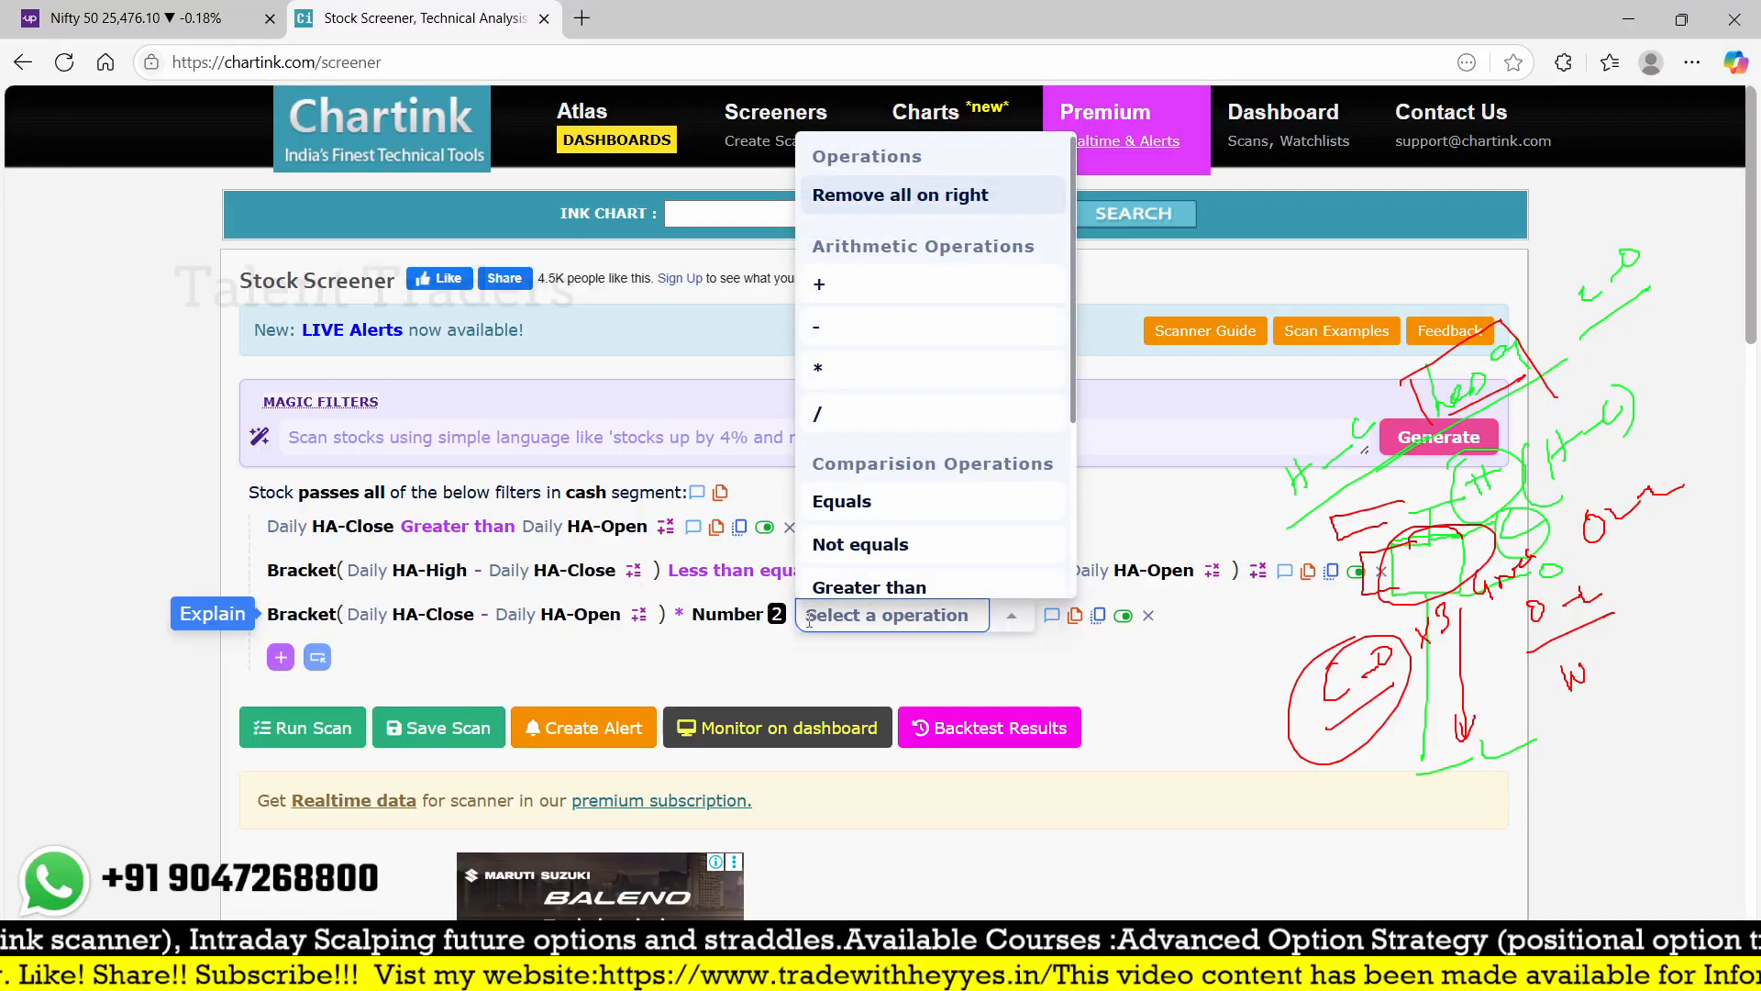
text(gr)
click(924, 535)
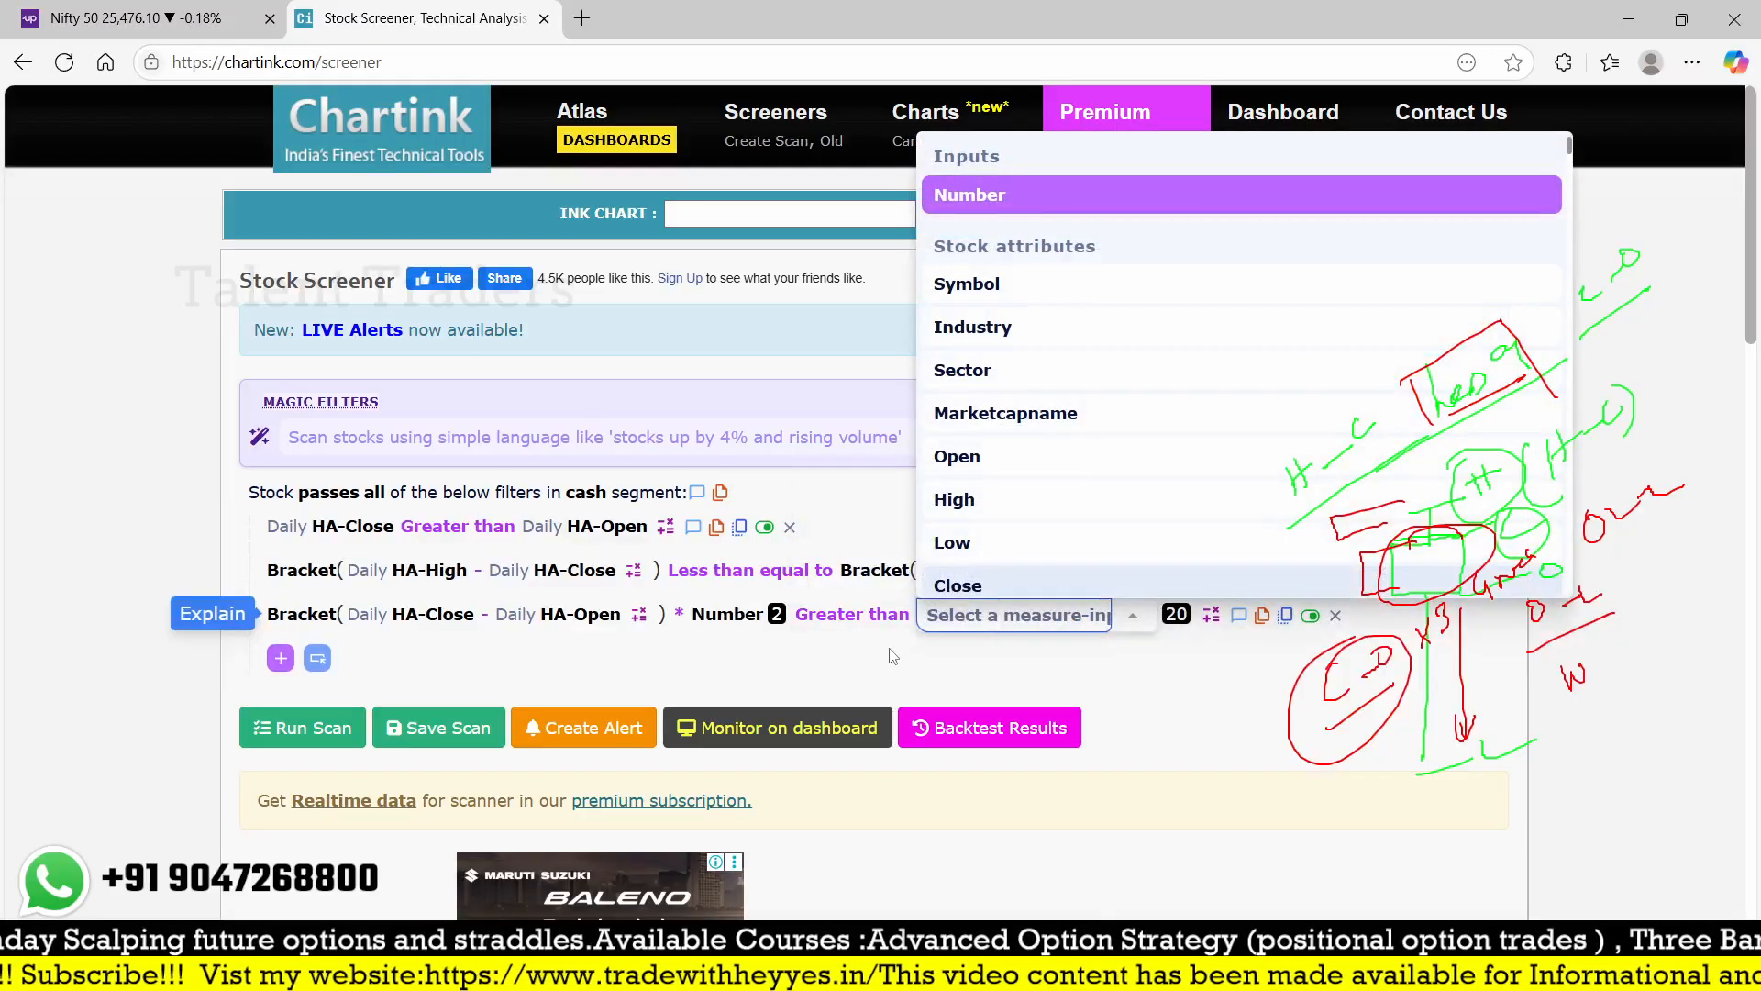
text(br)
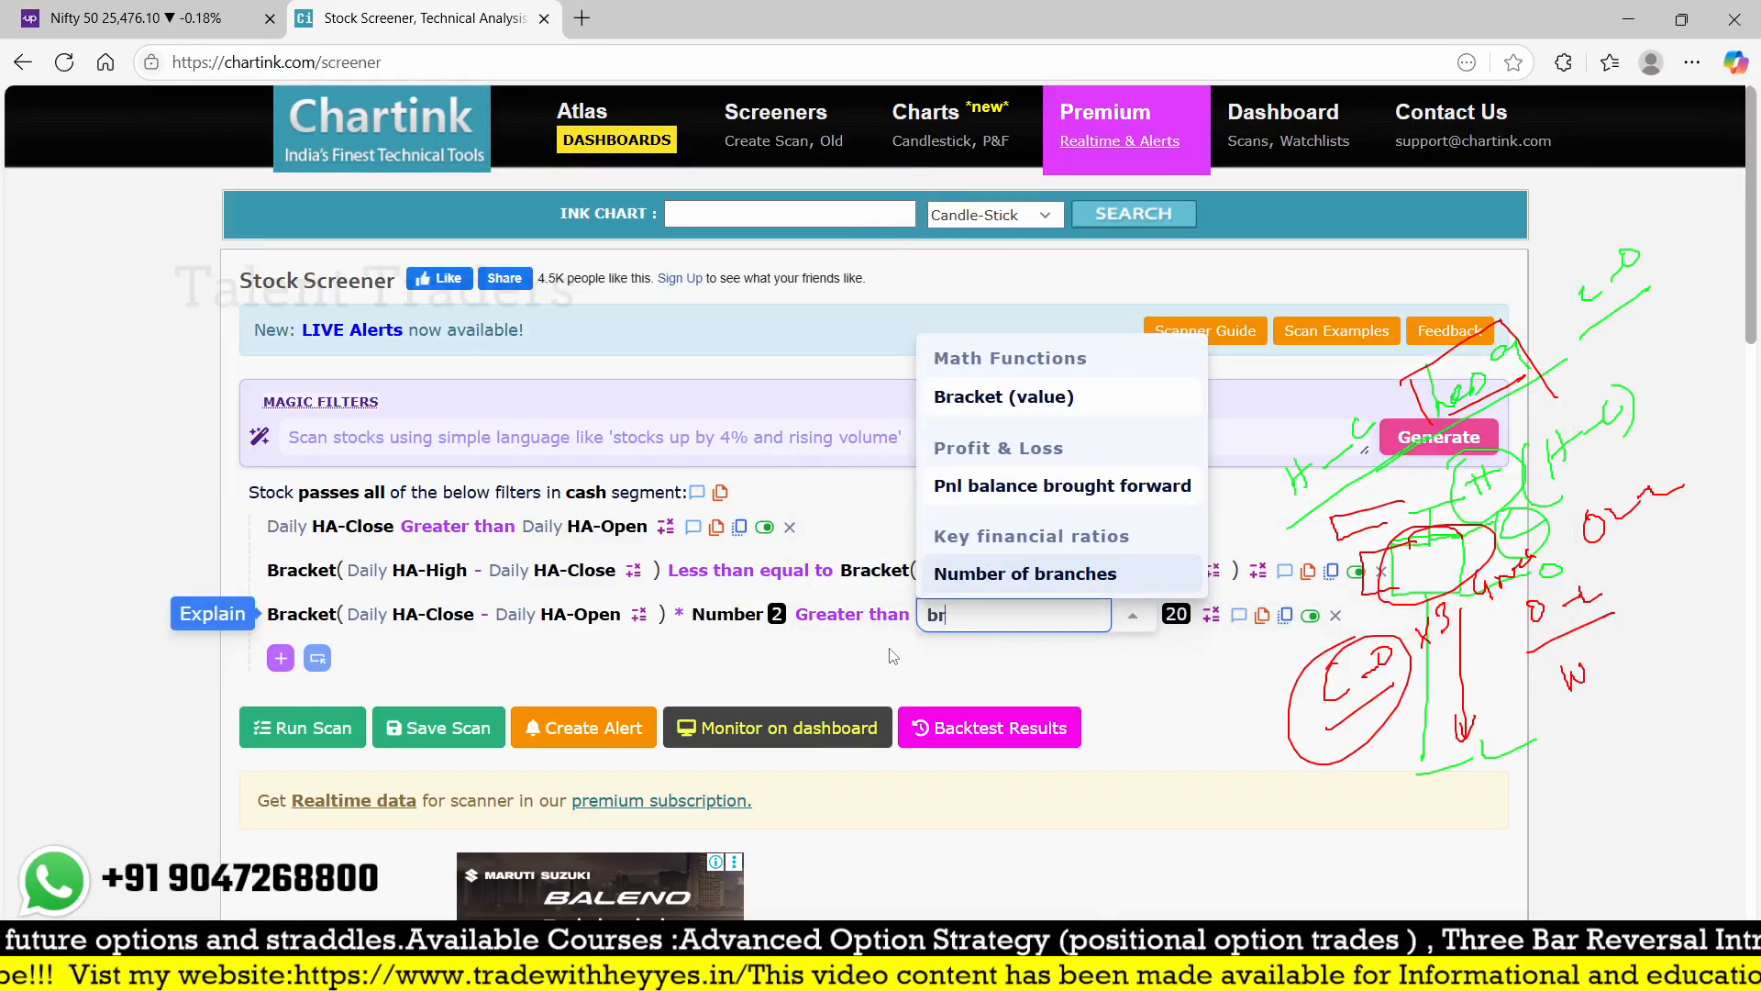
click(985, 395)
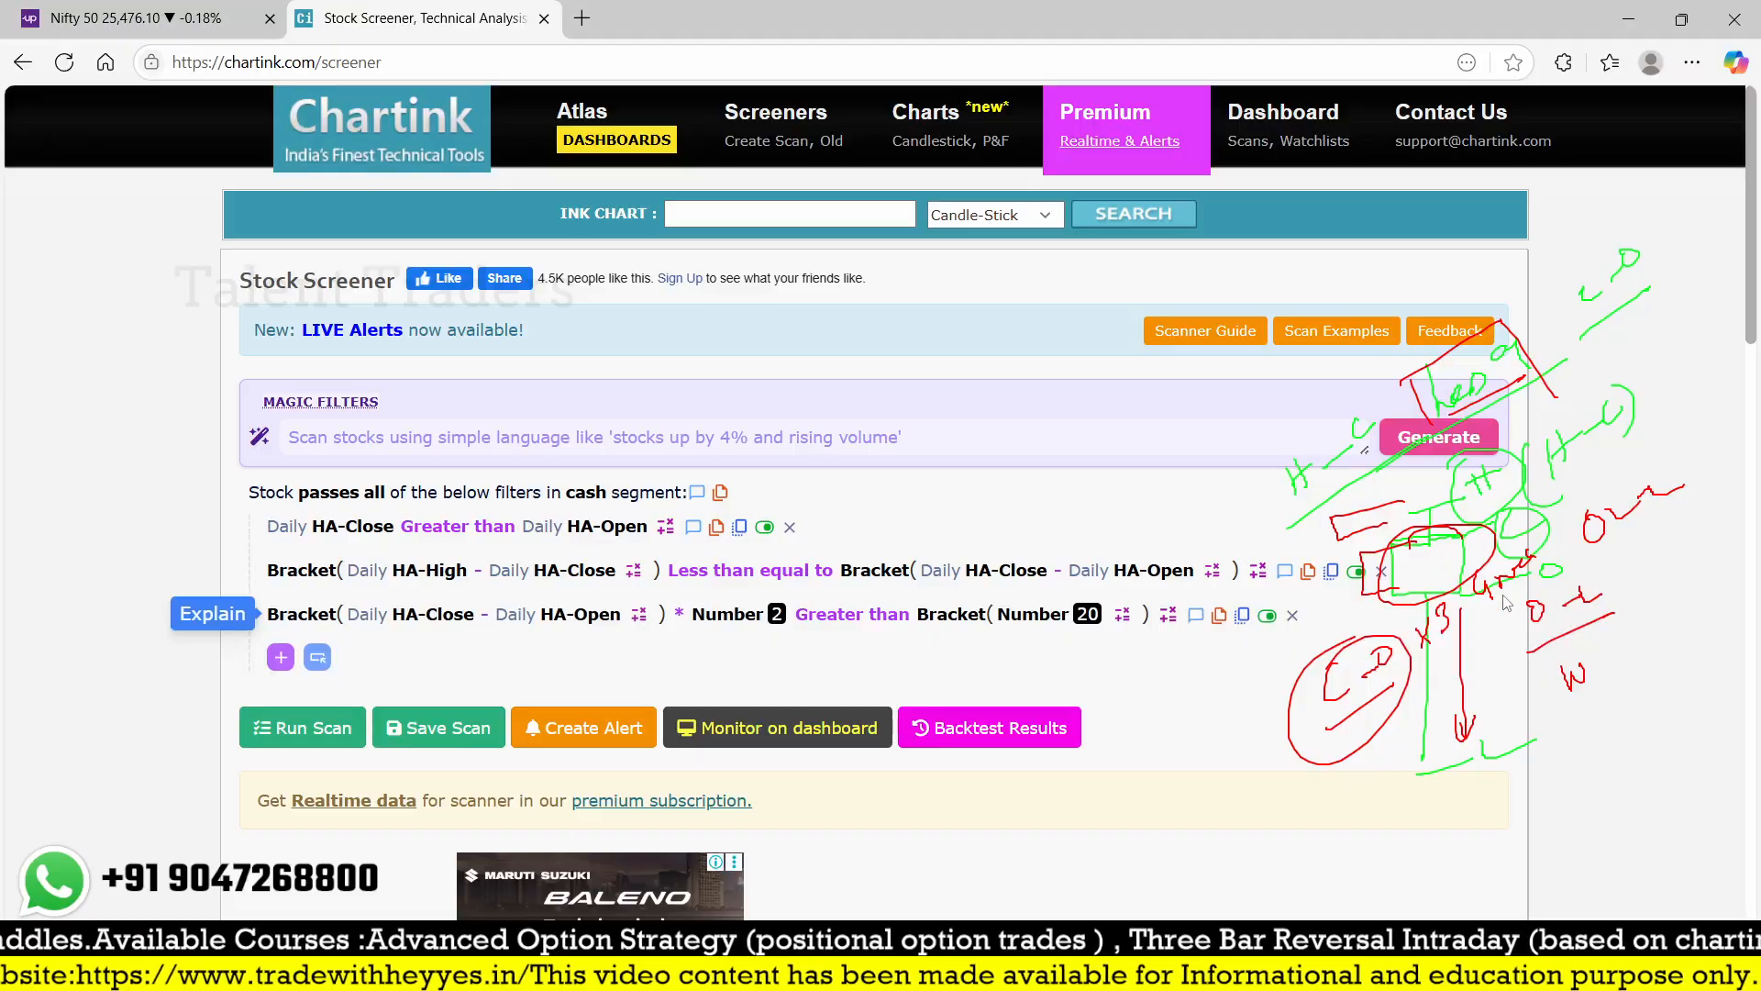
- Fill the third condition's right-hand bracket with daily HA-Open minus daily HA-Low
click(1036, 616)
text(ha)
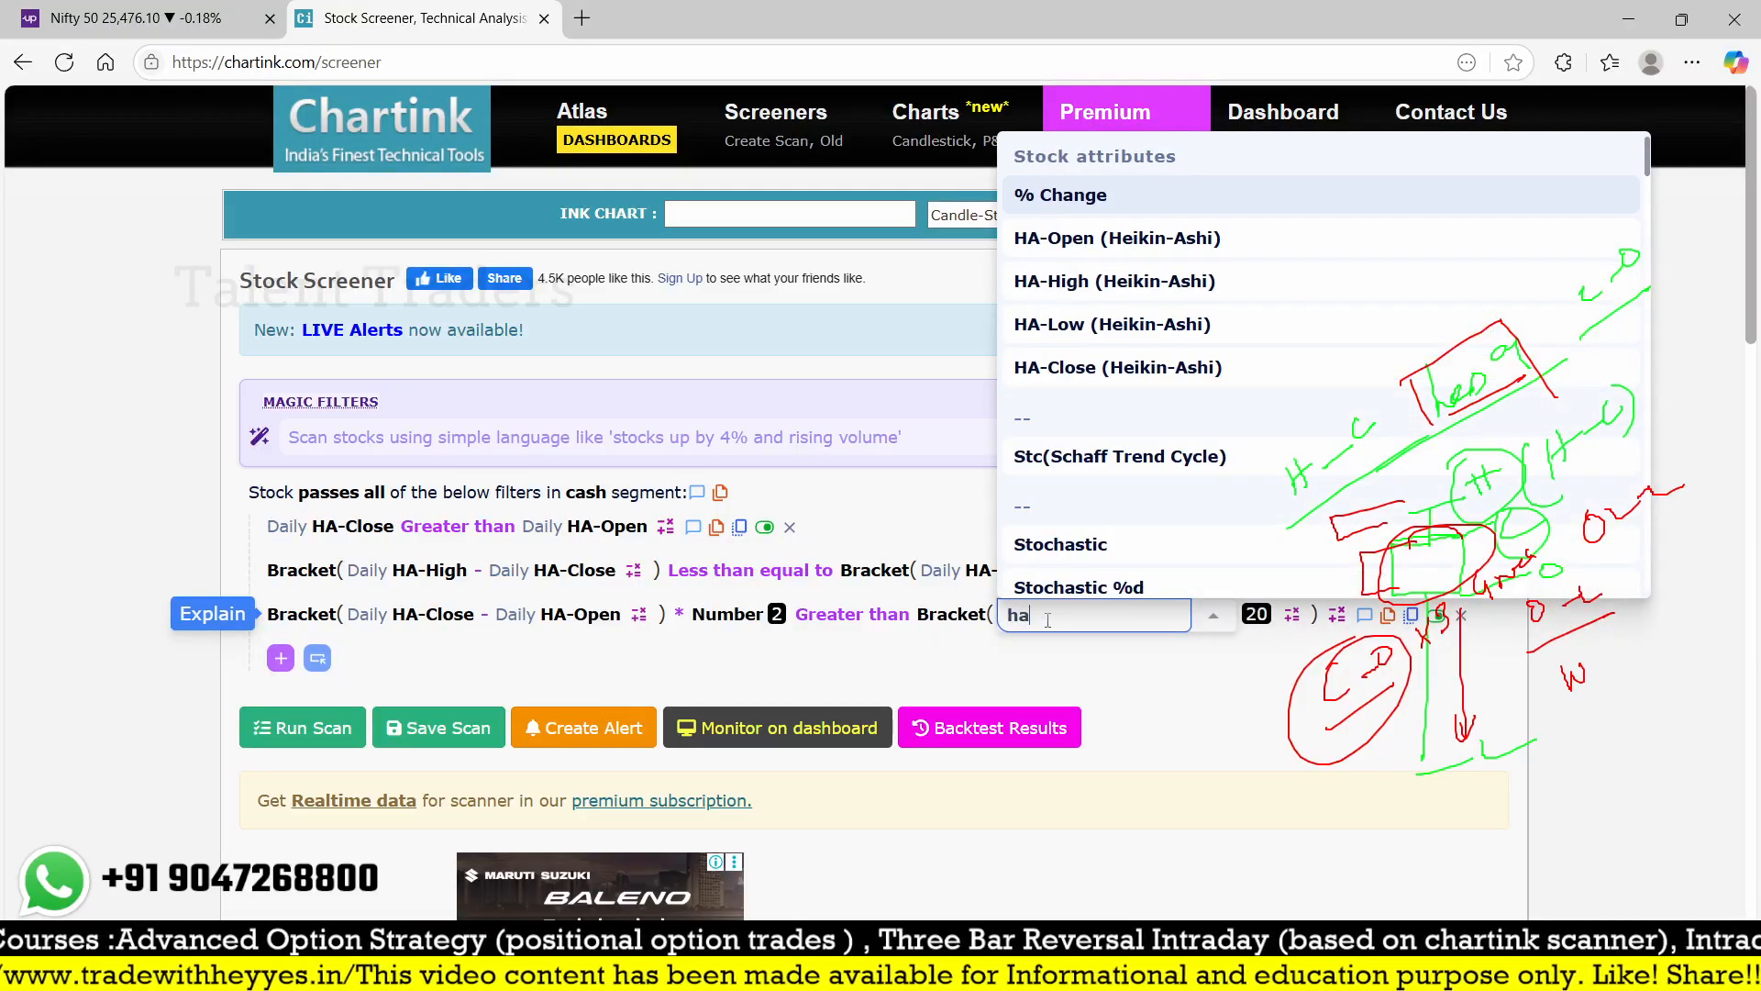
key(Down)
key(Return)
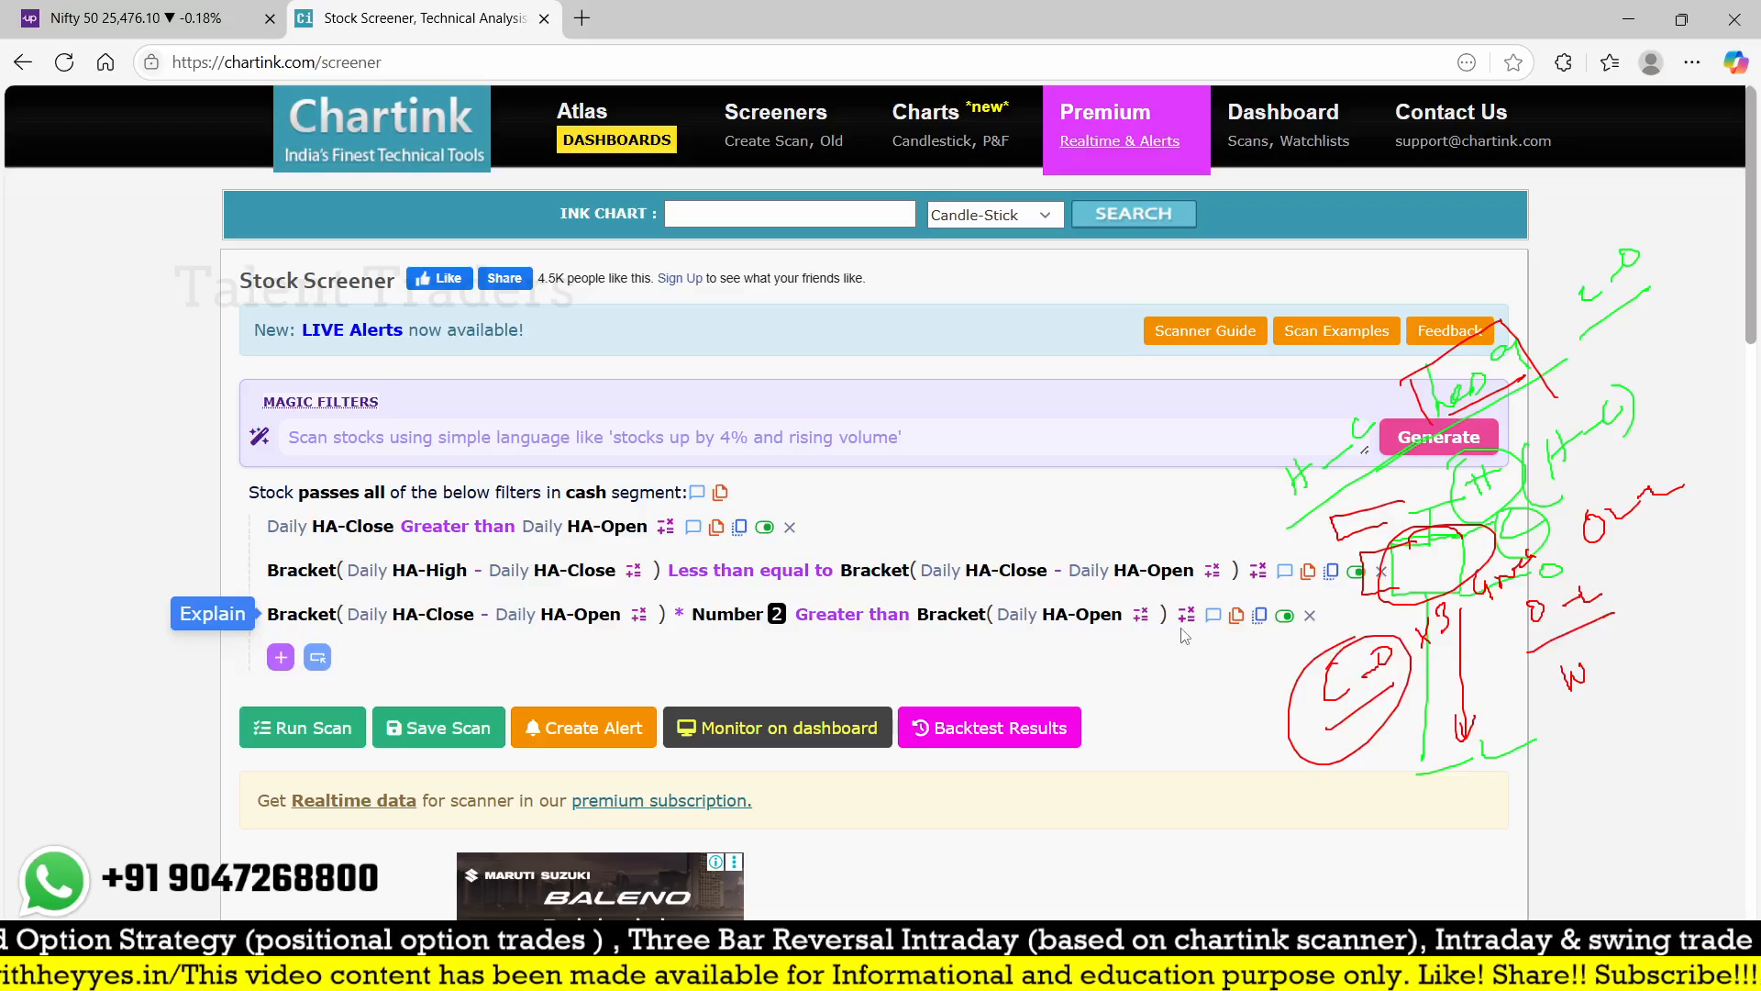
click(1141, 615)
click(1172, 333)
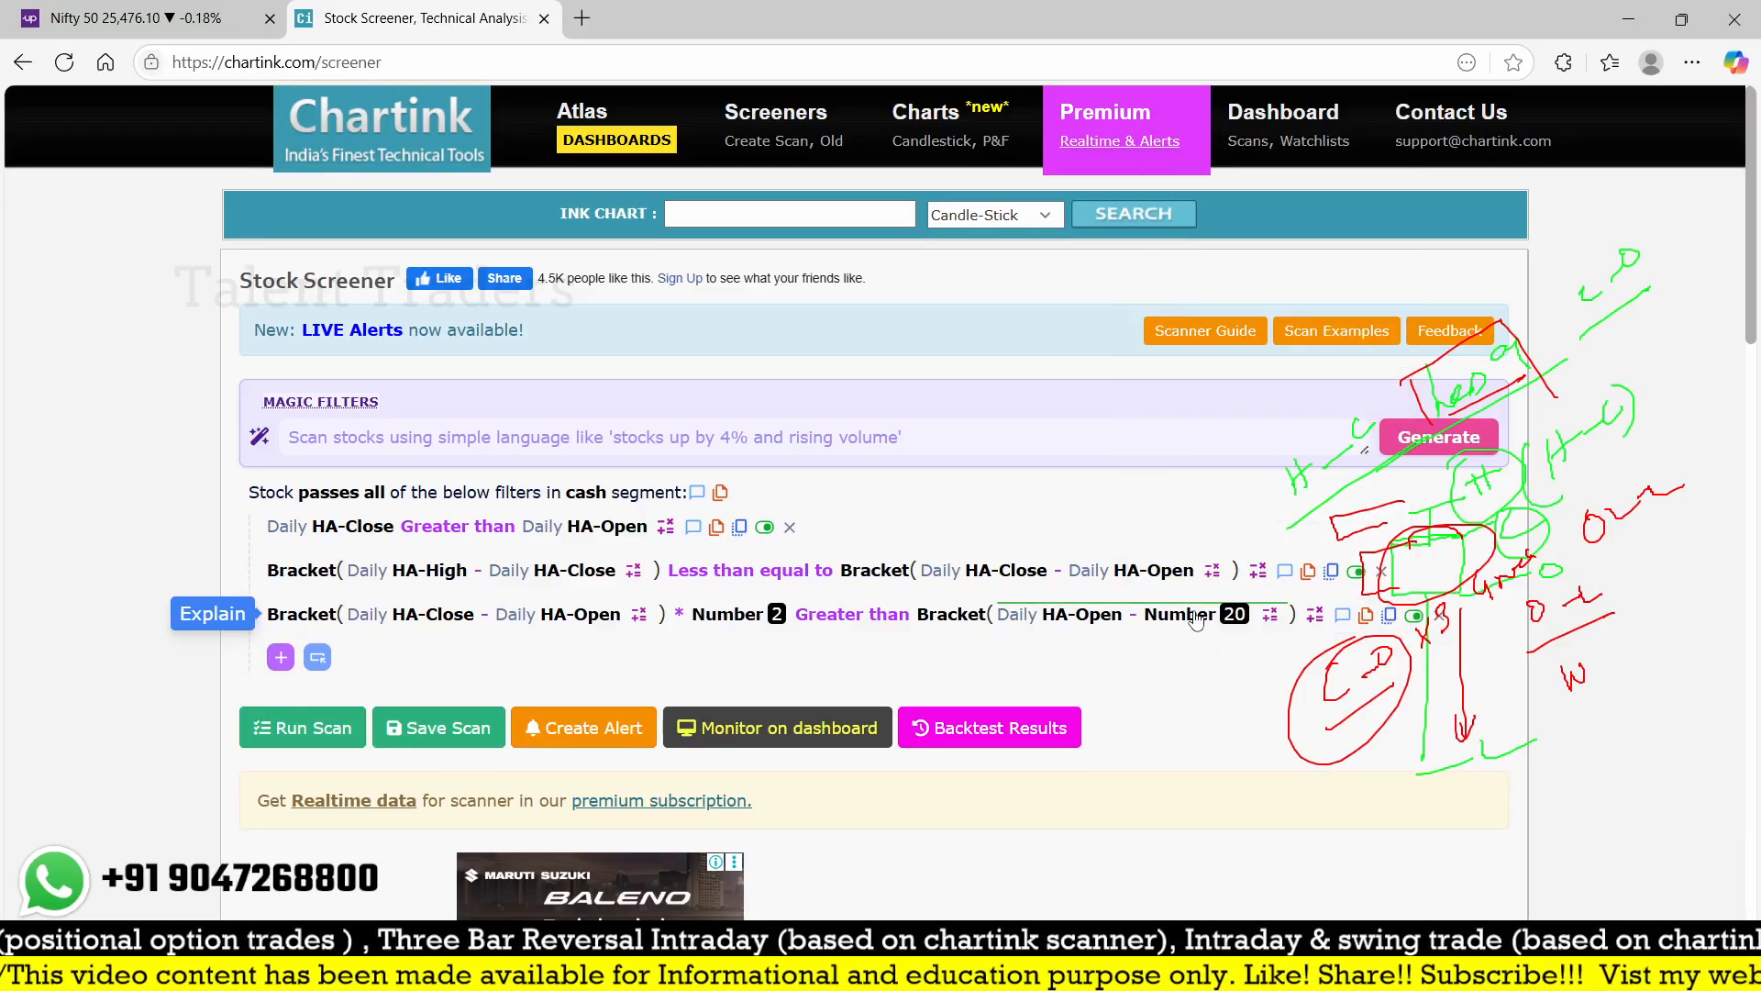
click(1193, 616)
text(low)
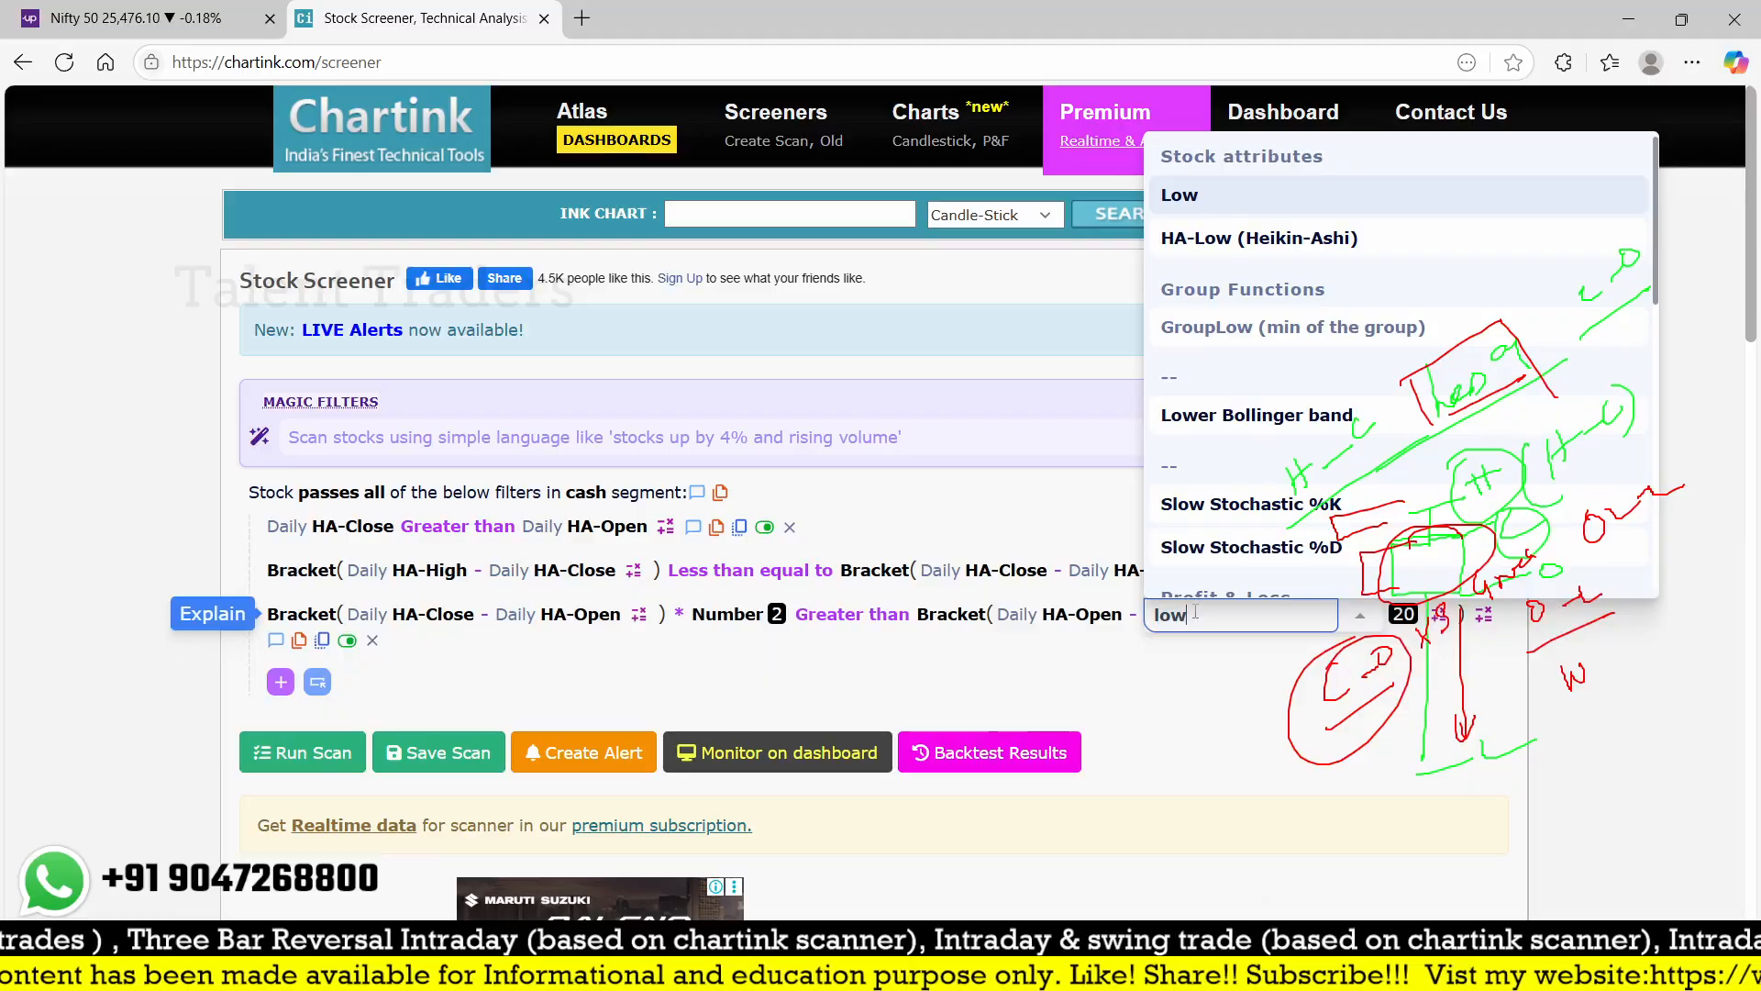
click(1203, 240)
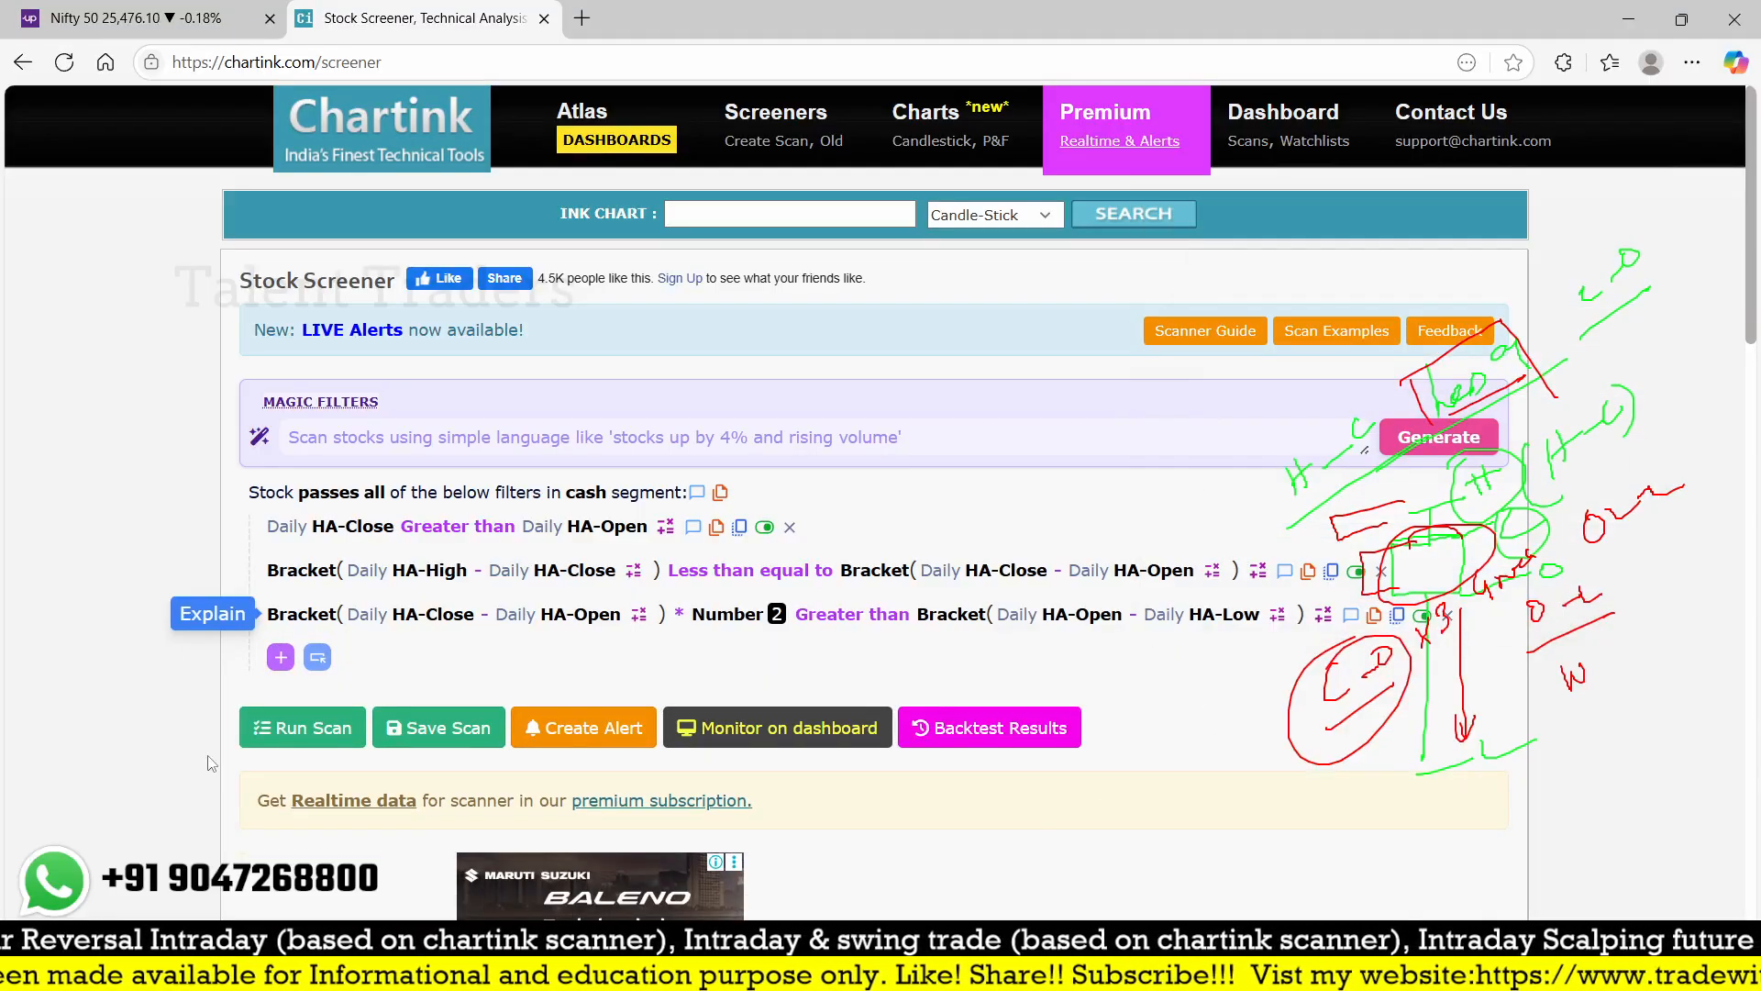
- Run the scan on the cash segment and look at the listed stocks
click(303, 730)
scroll(578, 677, down, 8)
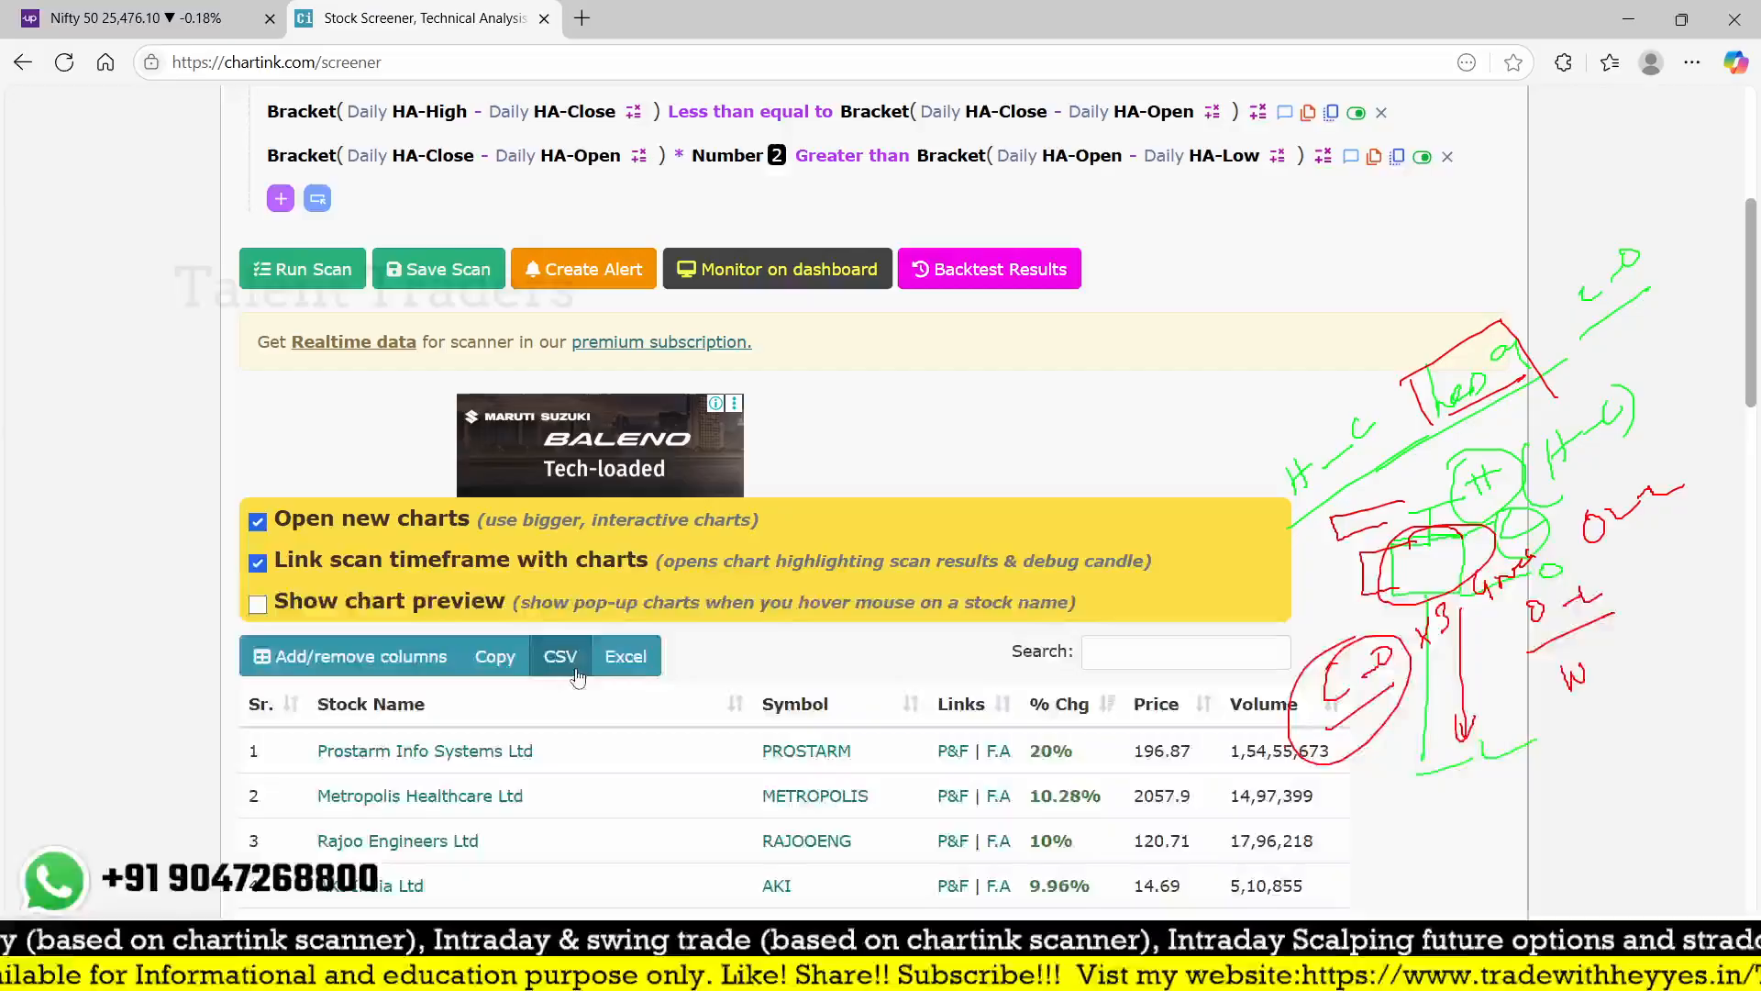
scroll(578, 677, up, 8)
- Switch the scan's segment to futures and run the scan again
click(591, 382)
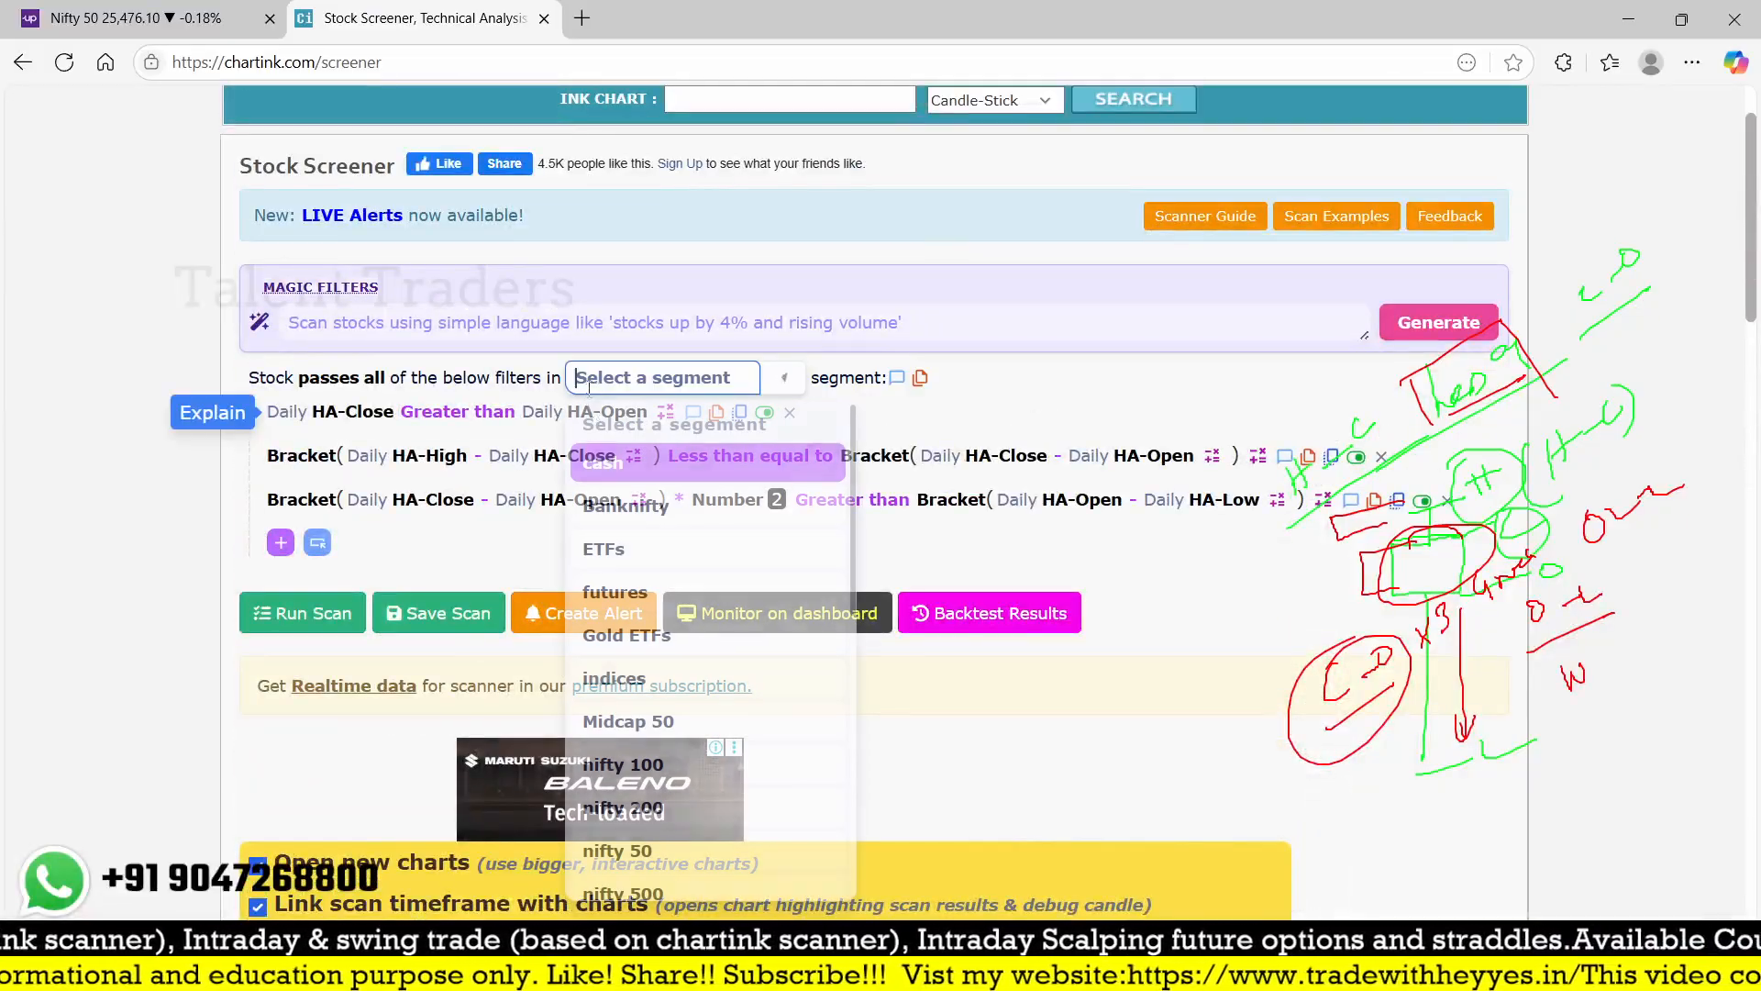
click(615, 591)
click(302, 612)
scroll(584, 601, down, 8)
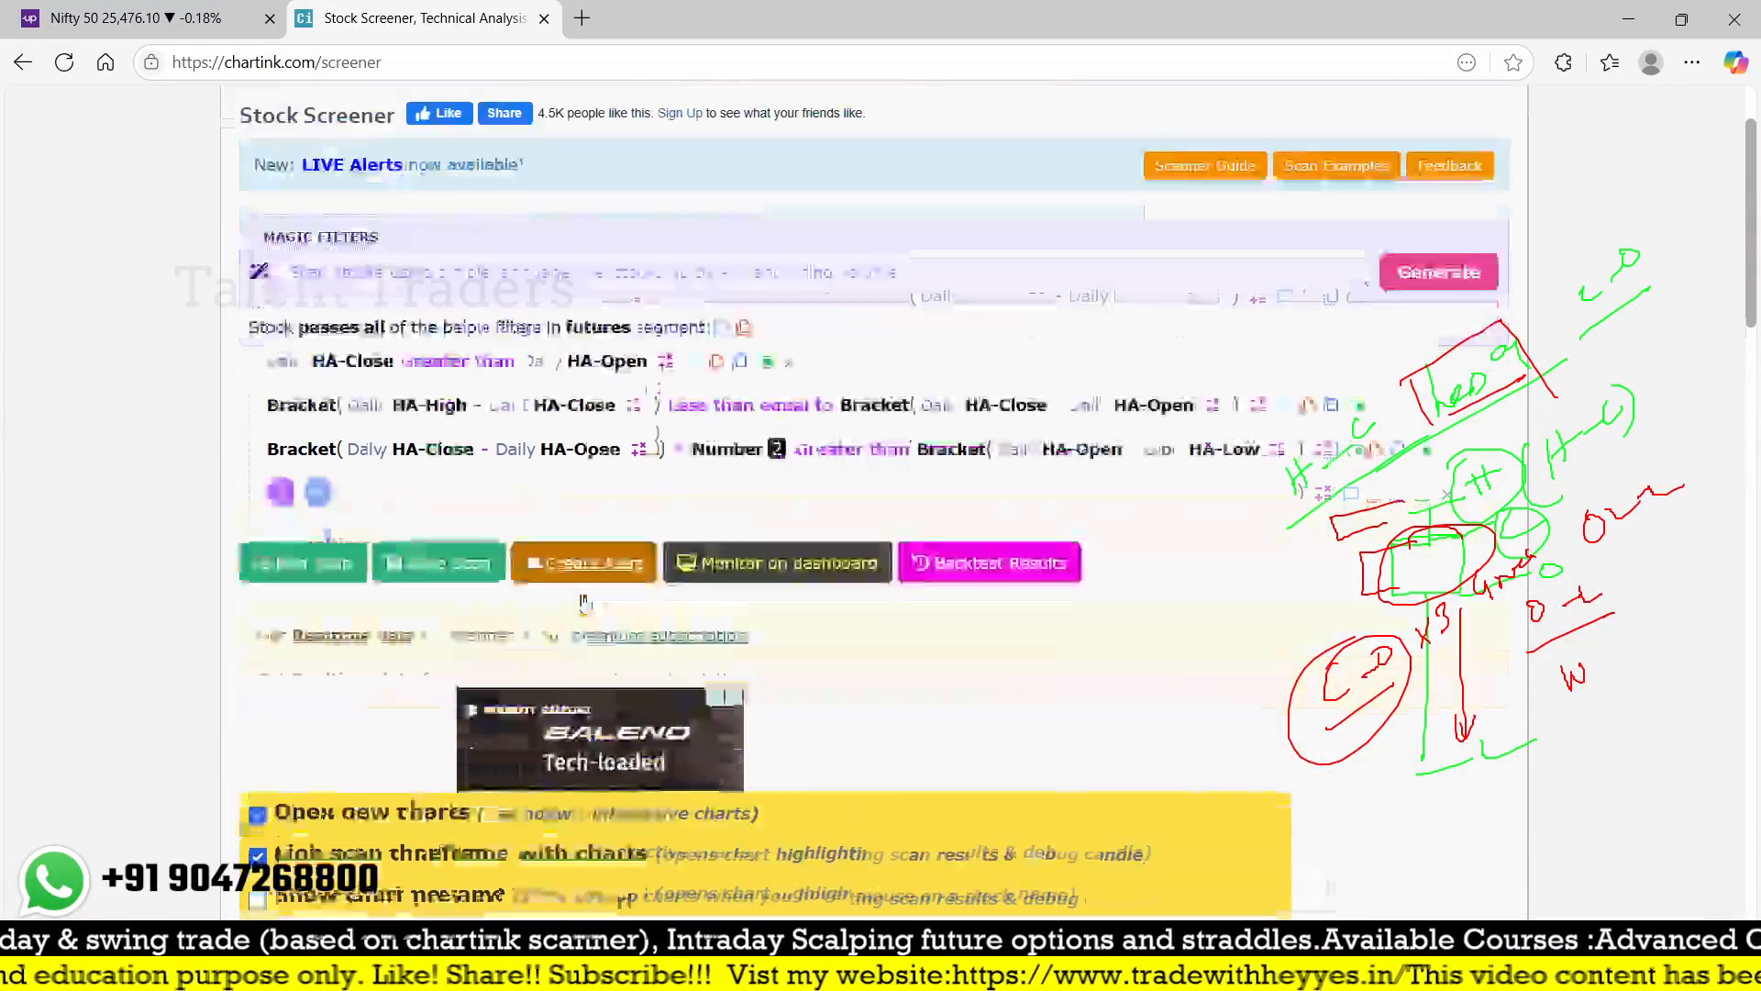
scroll(585, 601, up, 8)
click(303, 382)
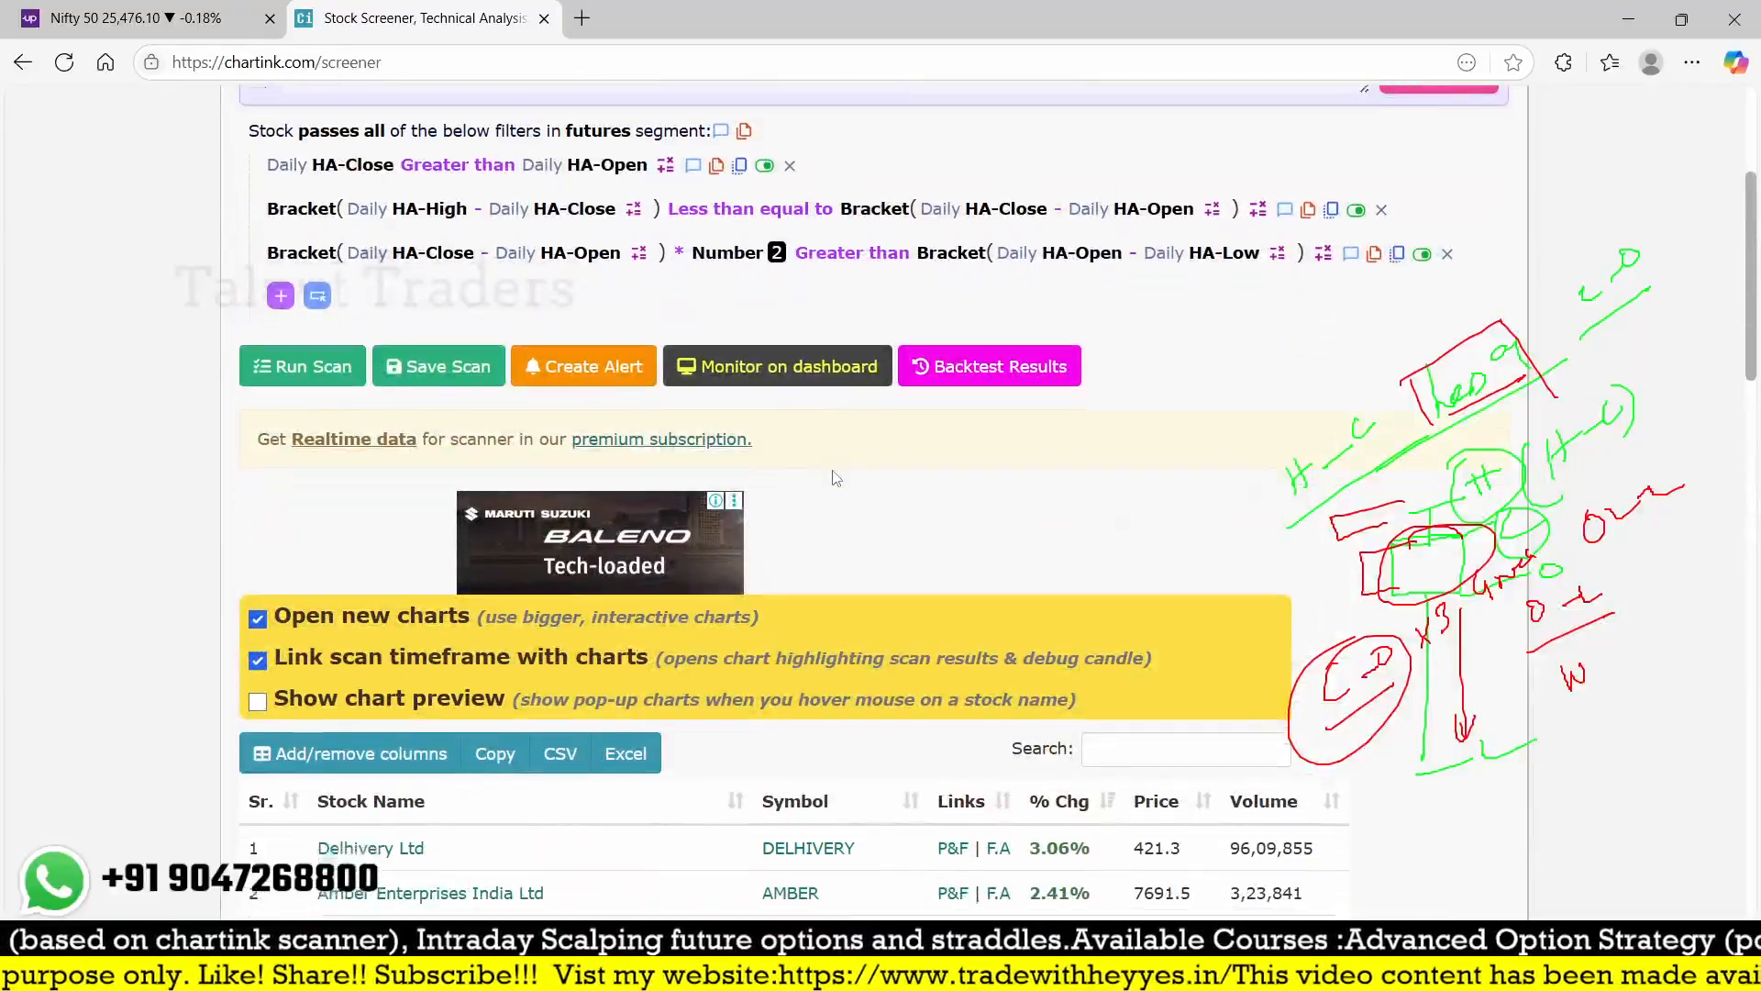
- Look through the futures scan results, then load HDFC Bank in the Upstox chart and inspect its latest daily Heikin-Ashi candle
scroll(830, 476, down, 4)
scroll(830, 476, down, 12)
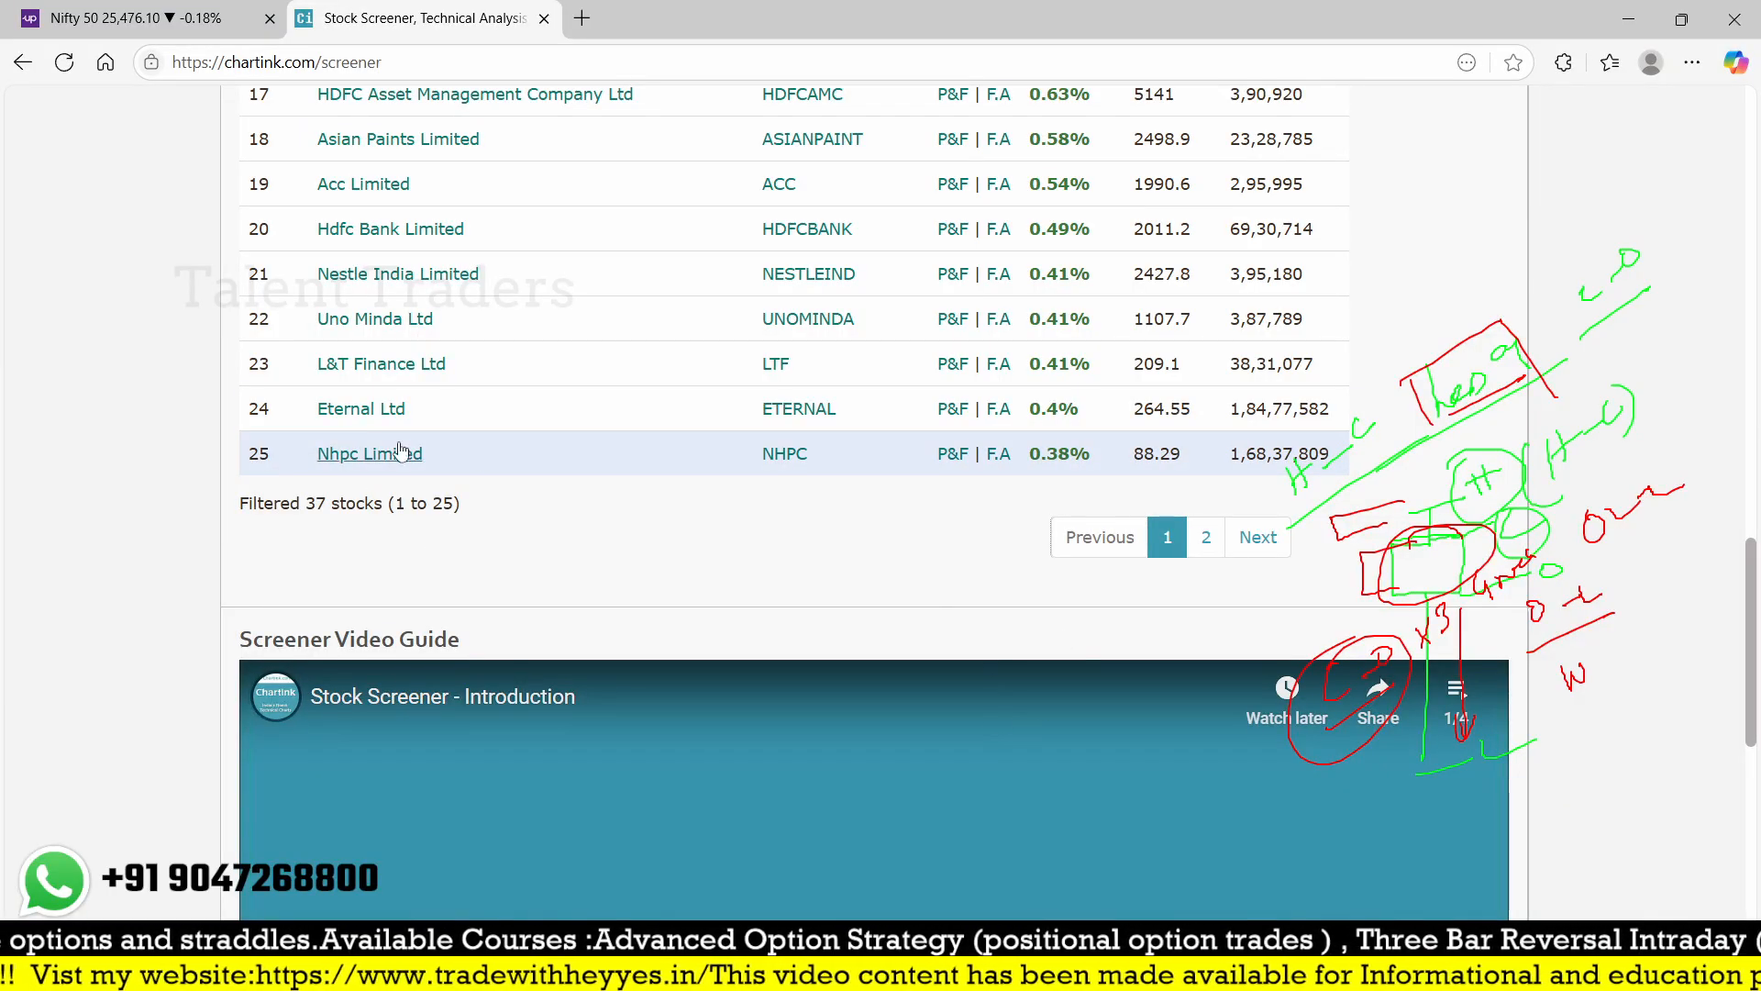
scroll(530, 615, up, 4)
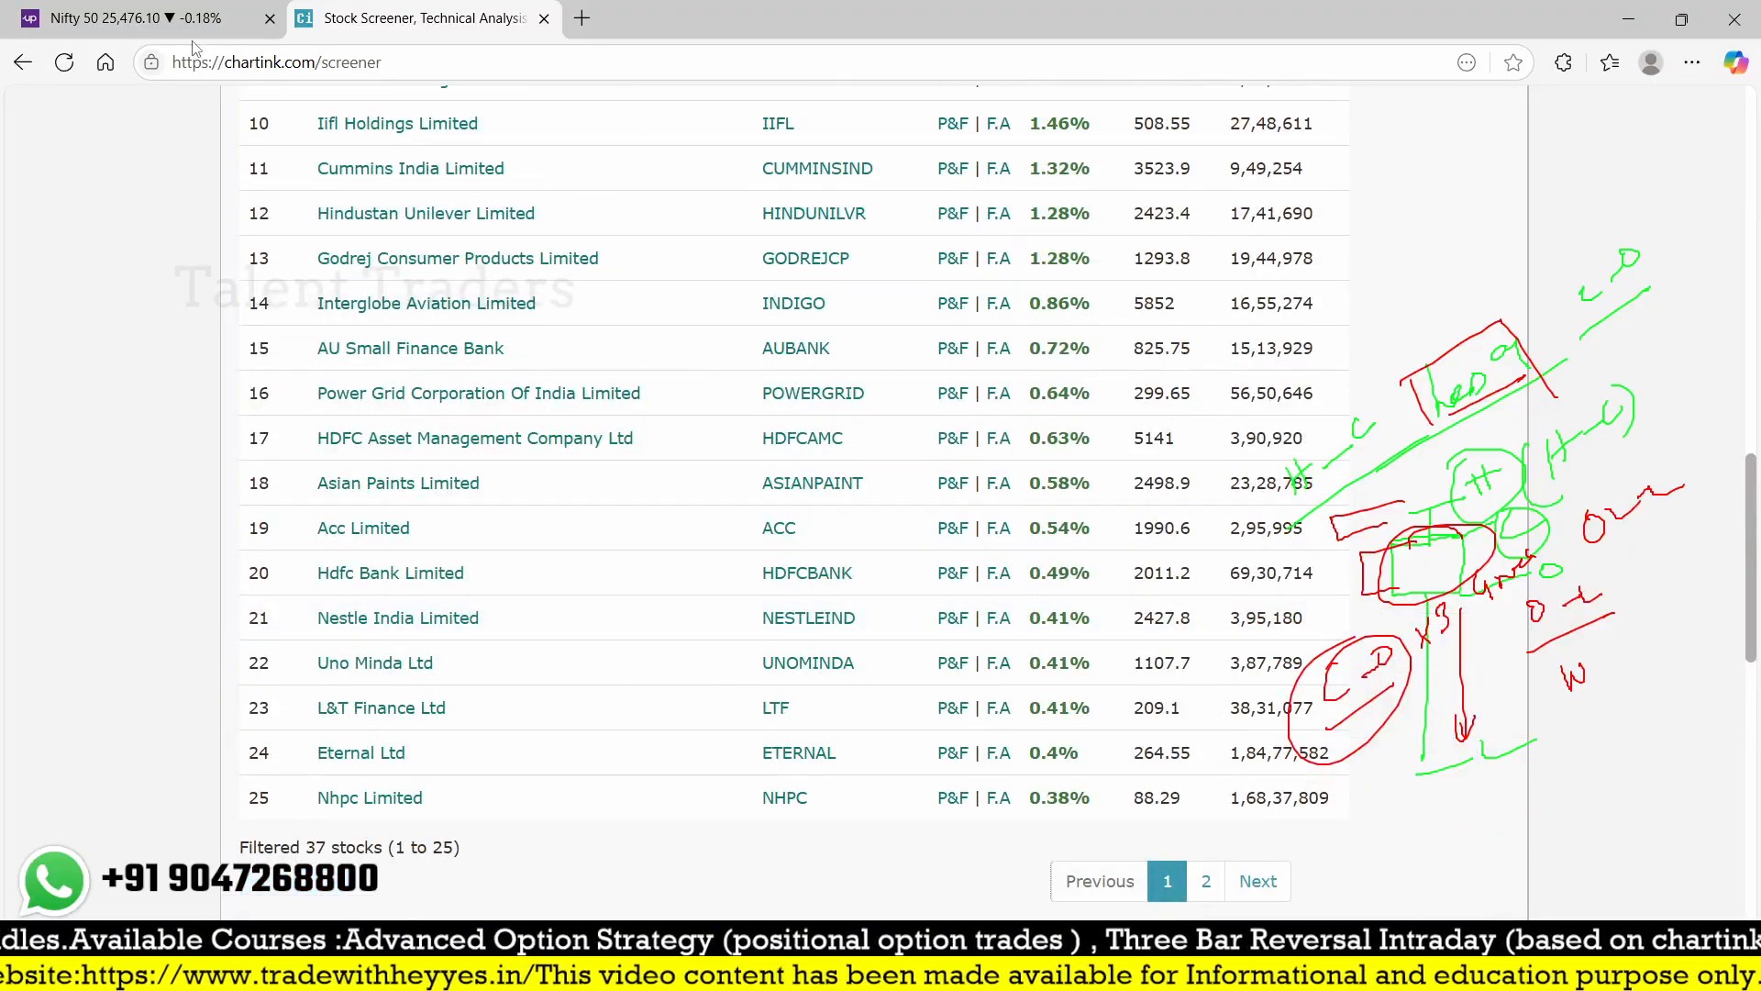
click(161, 11)
text(hdfcb)
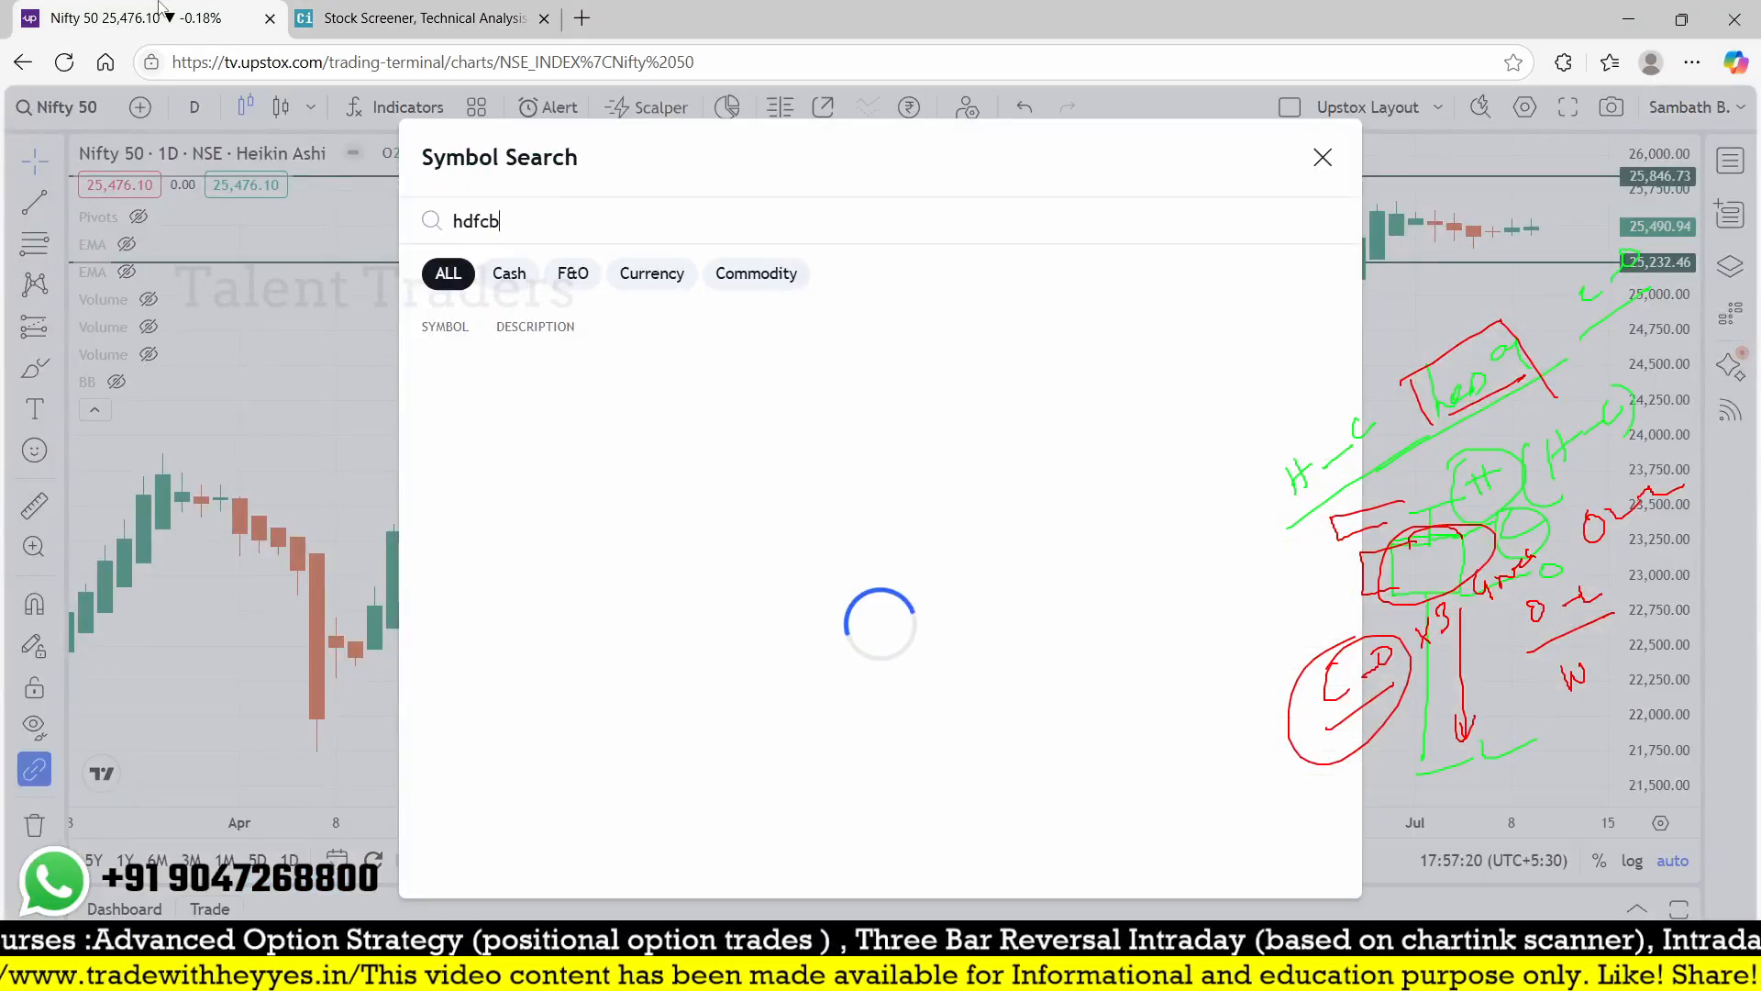
key(Down)
key(Return)
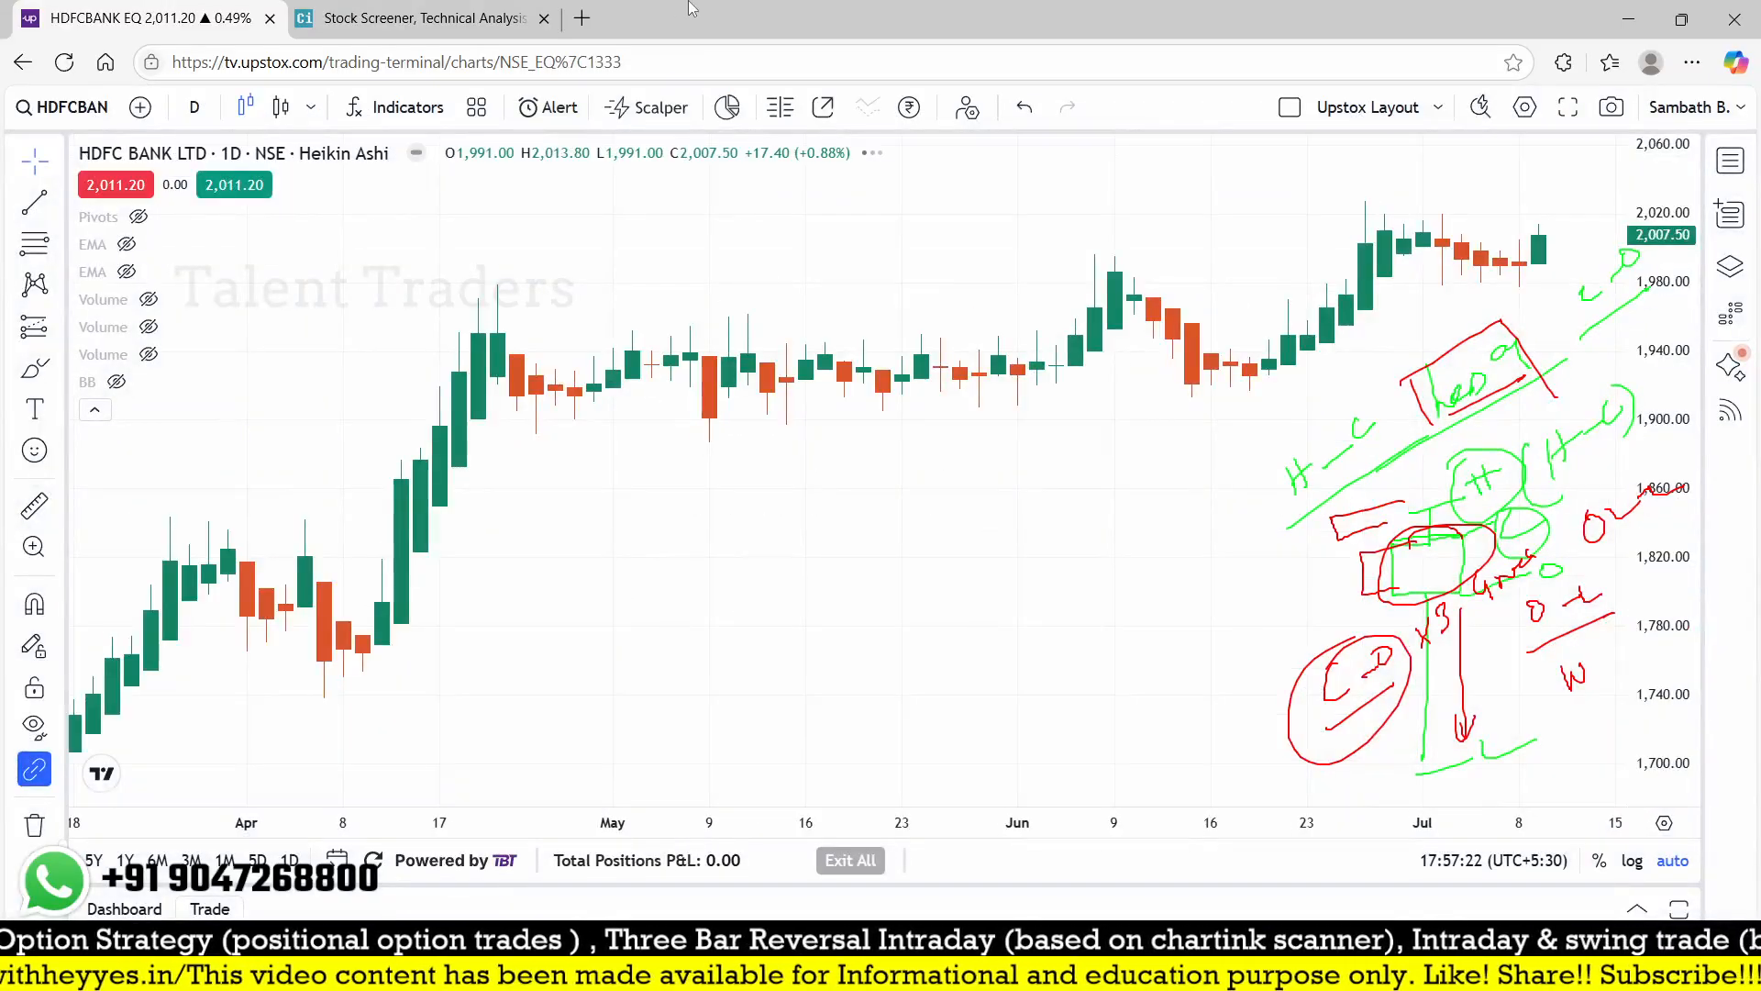
drag(1022, 256, 610, 316)
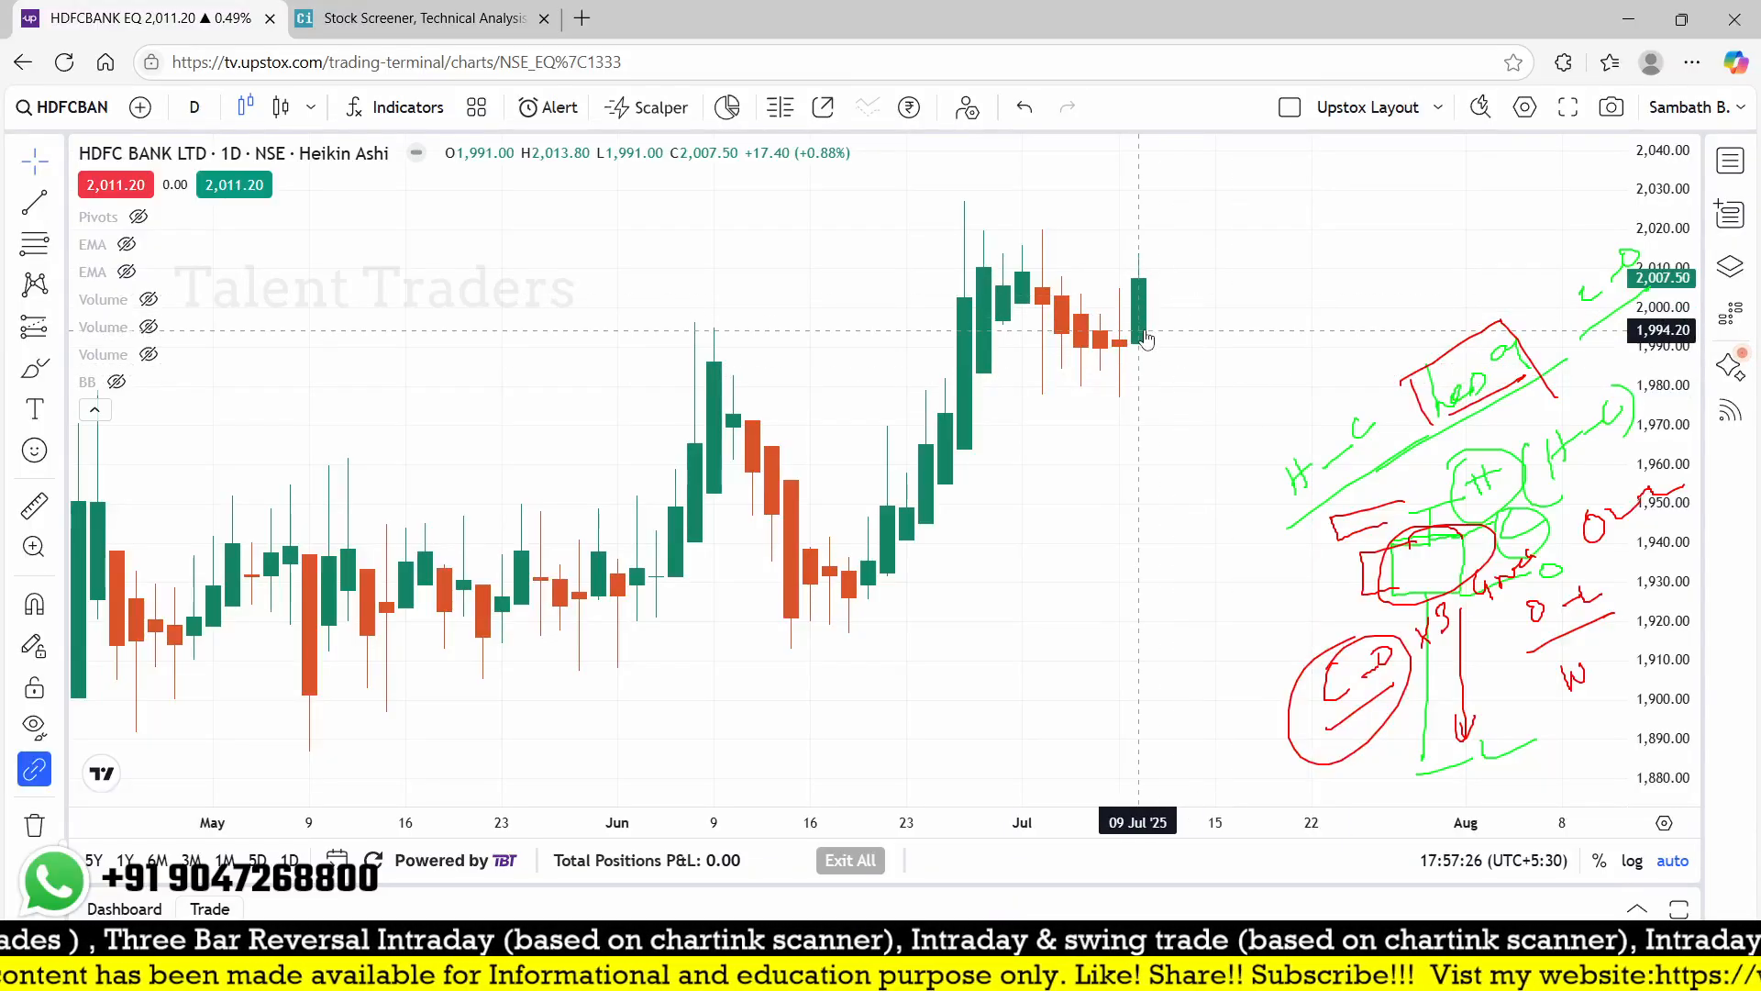
- Return to the Chartink screener and review the three Heikin-Ashi filter conditions
click(413, 18)
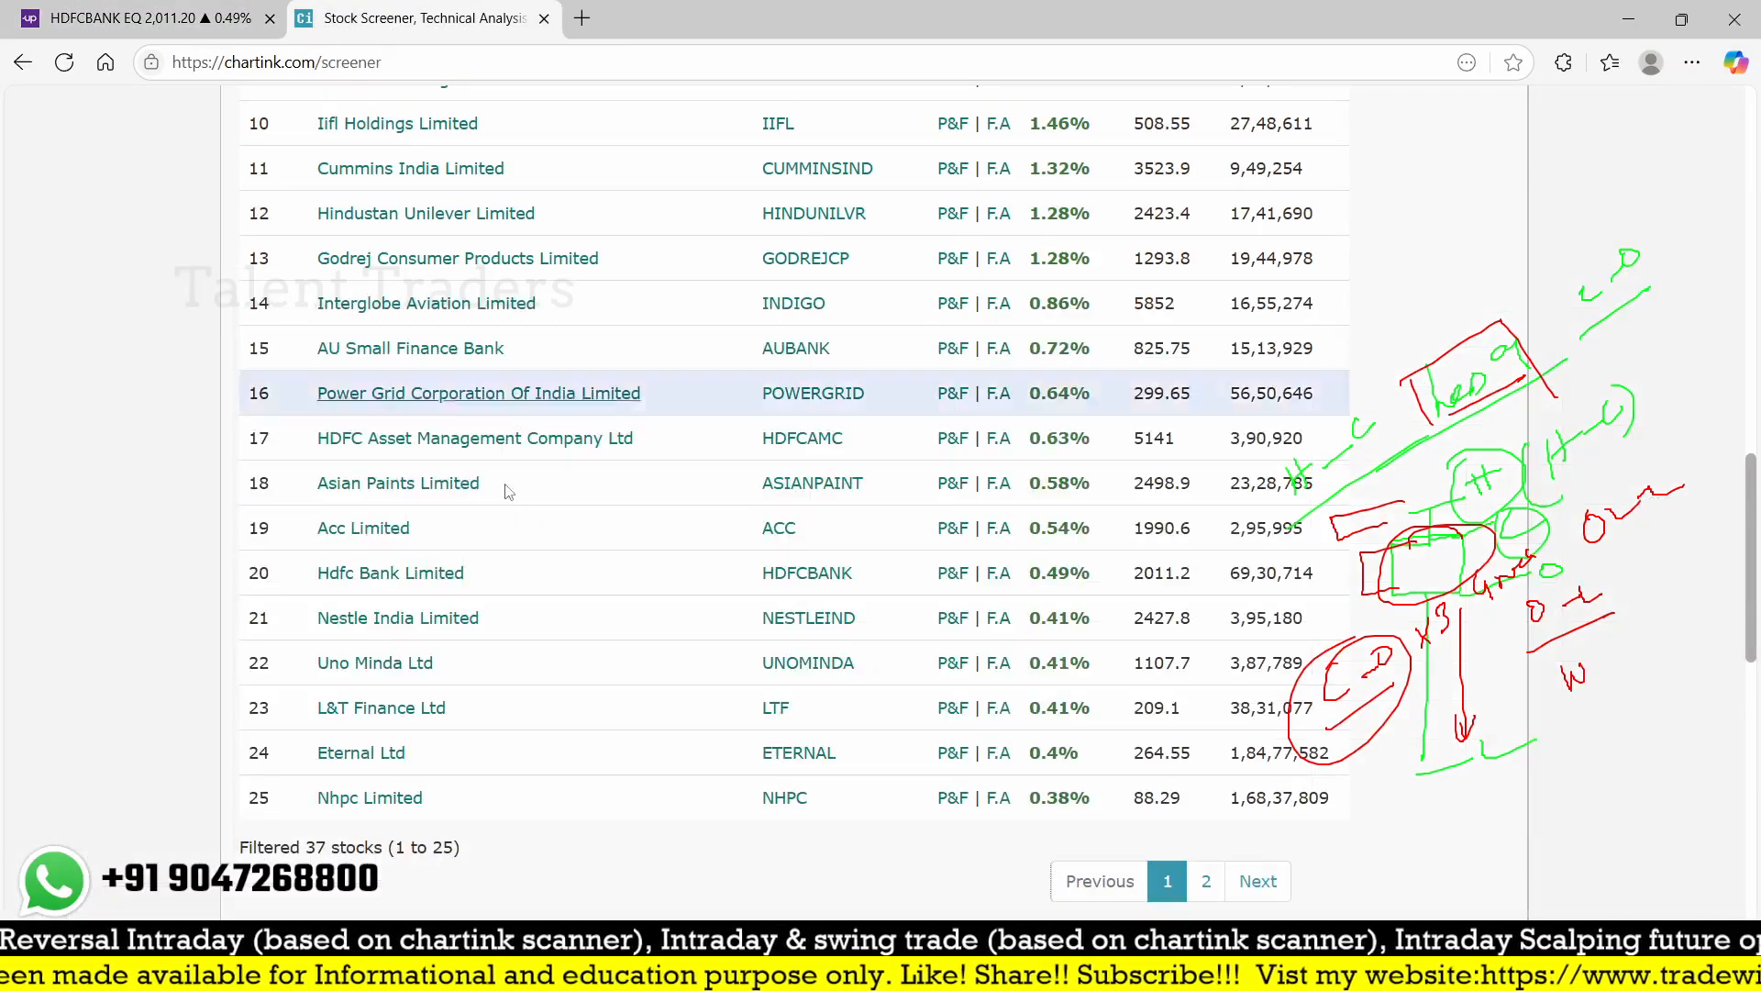
scroll(679, 496, up, 10)
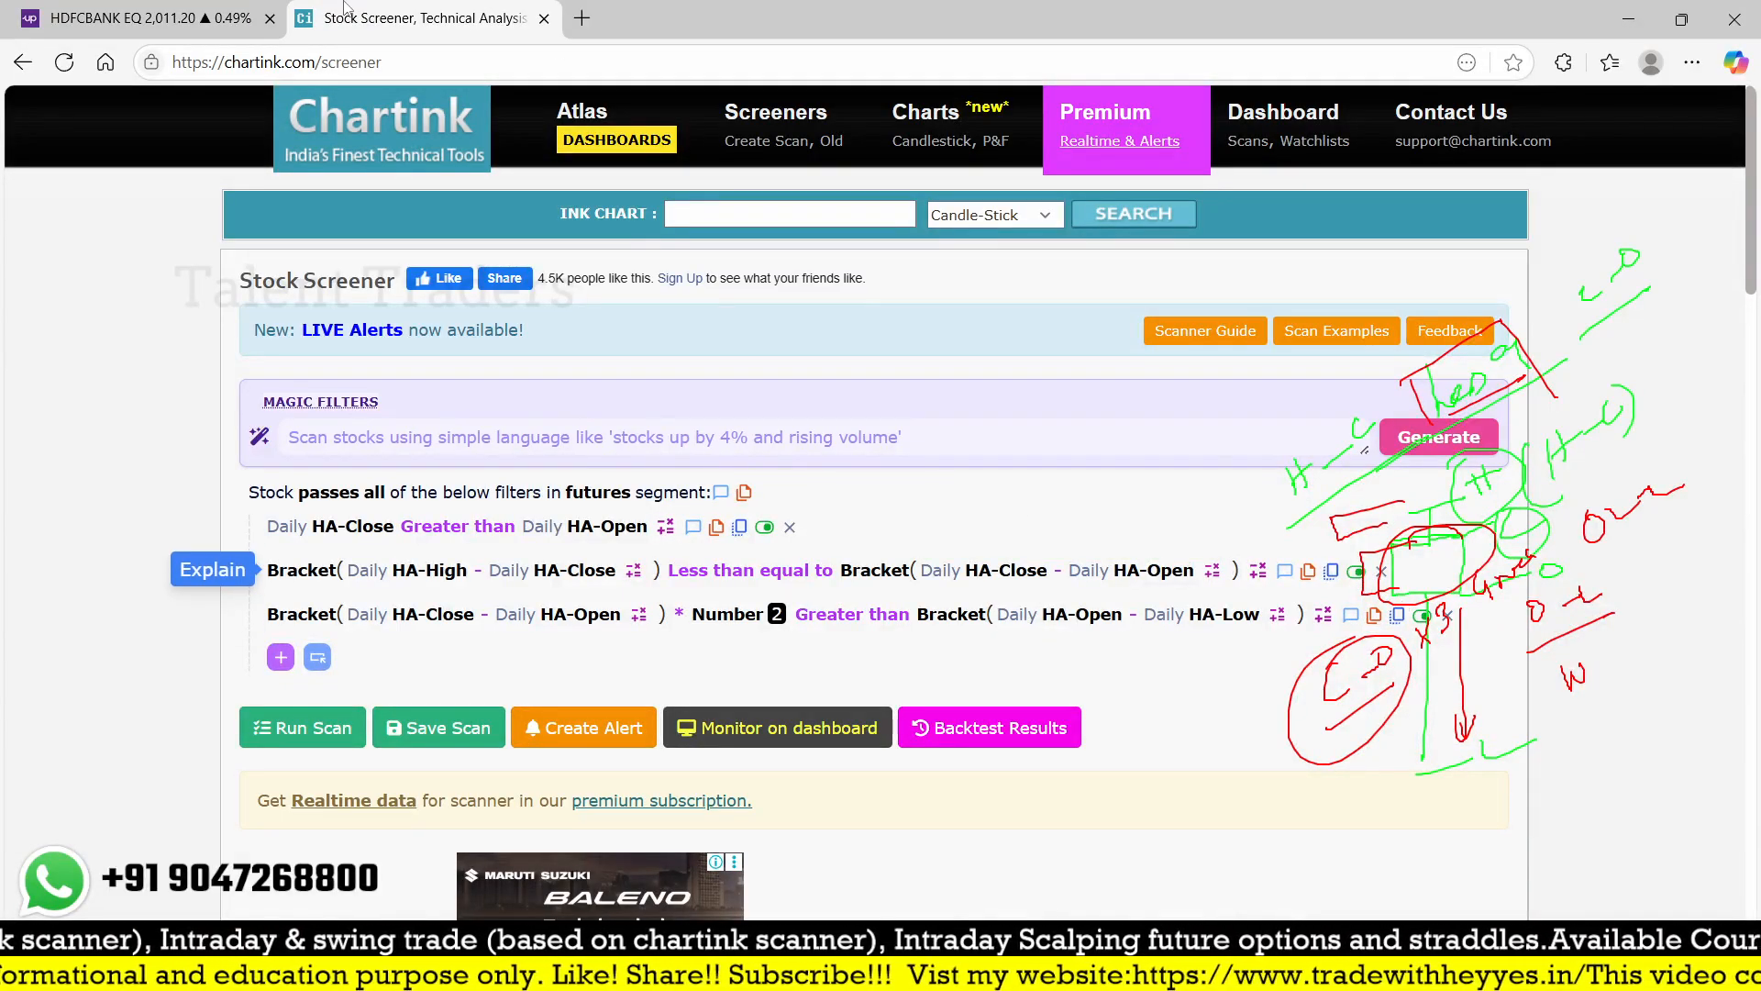
click(106, 9)
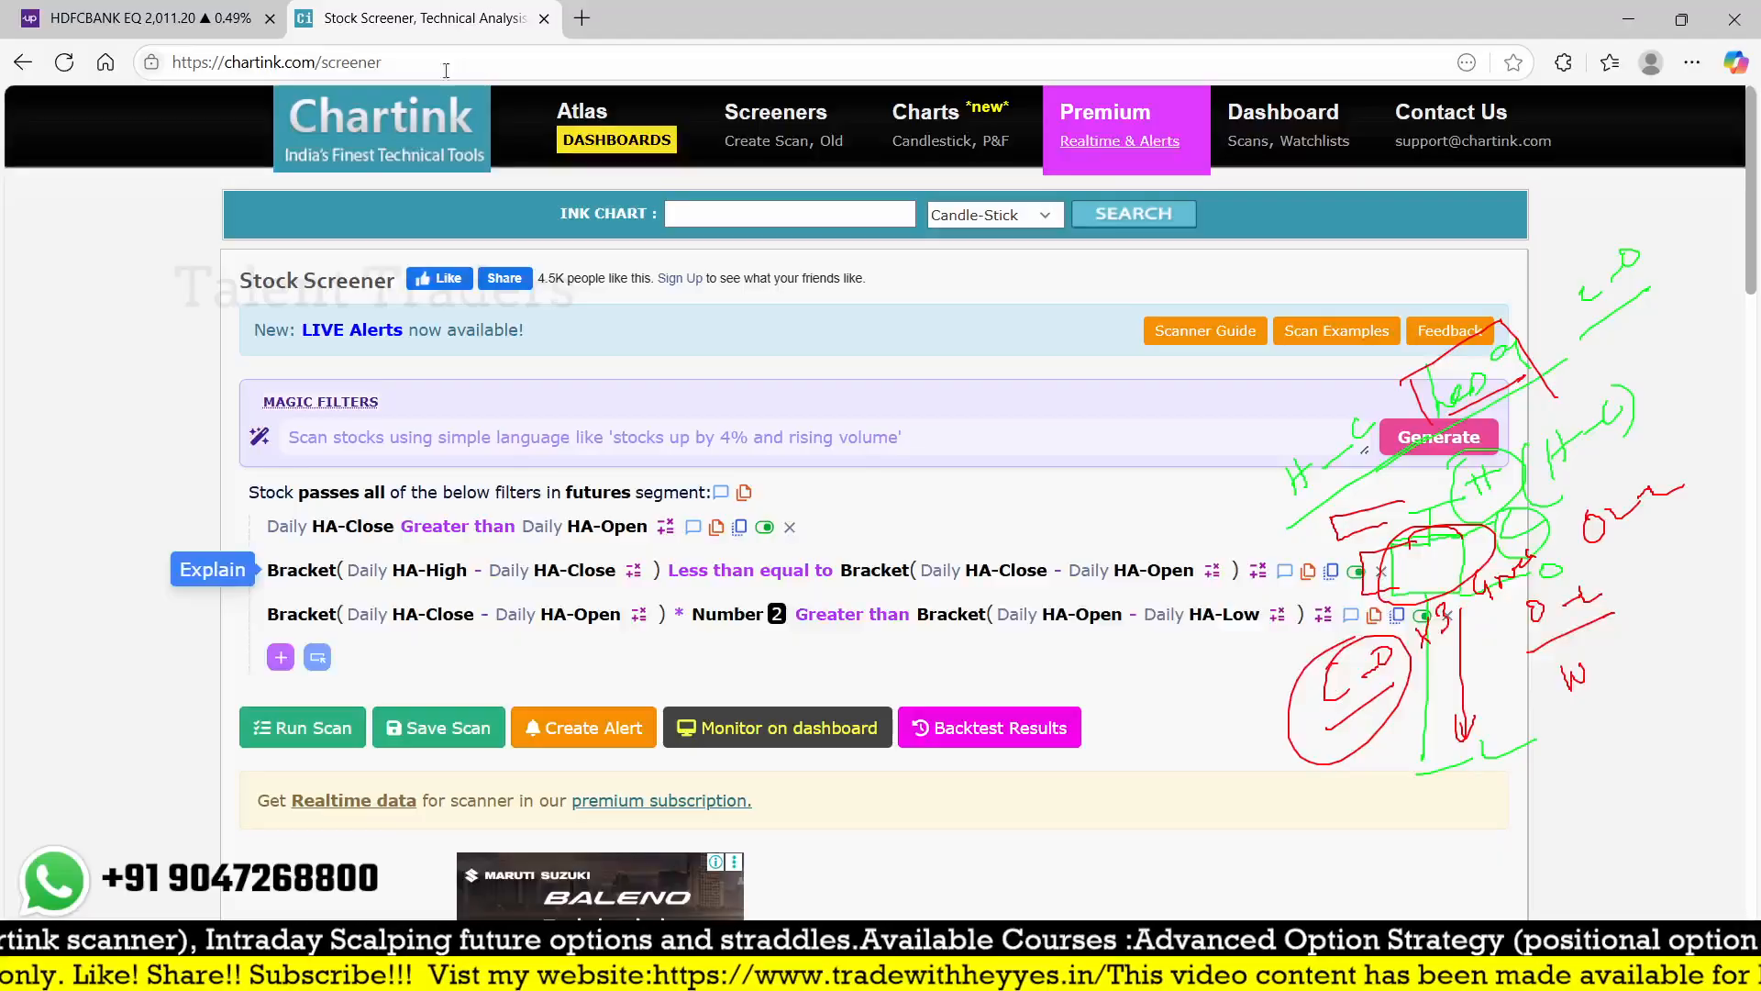
click(413, 19)
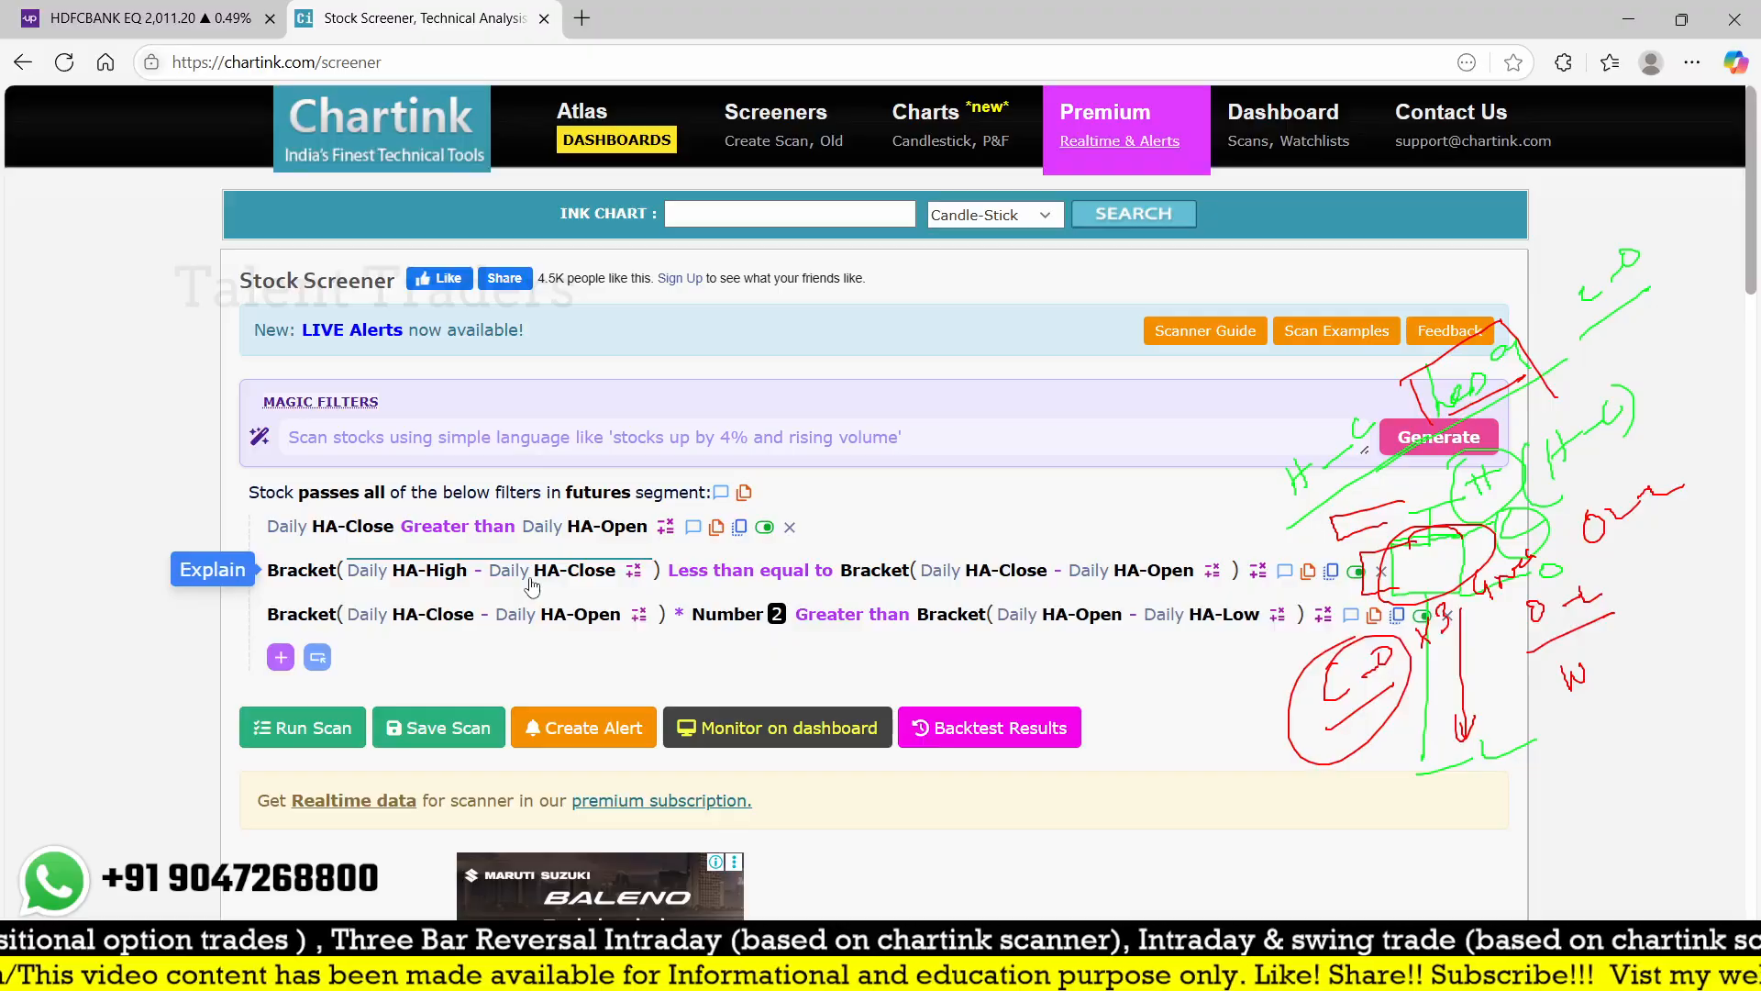
- Set the second filter's comparison to Greater than equal to, run the scan and look through the matching stocks
click(743, 576)
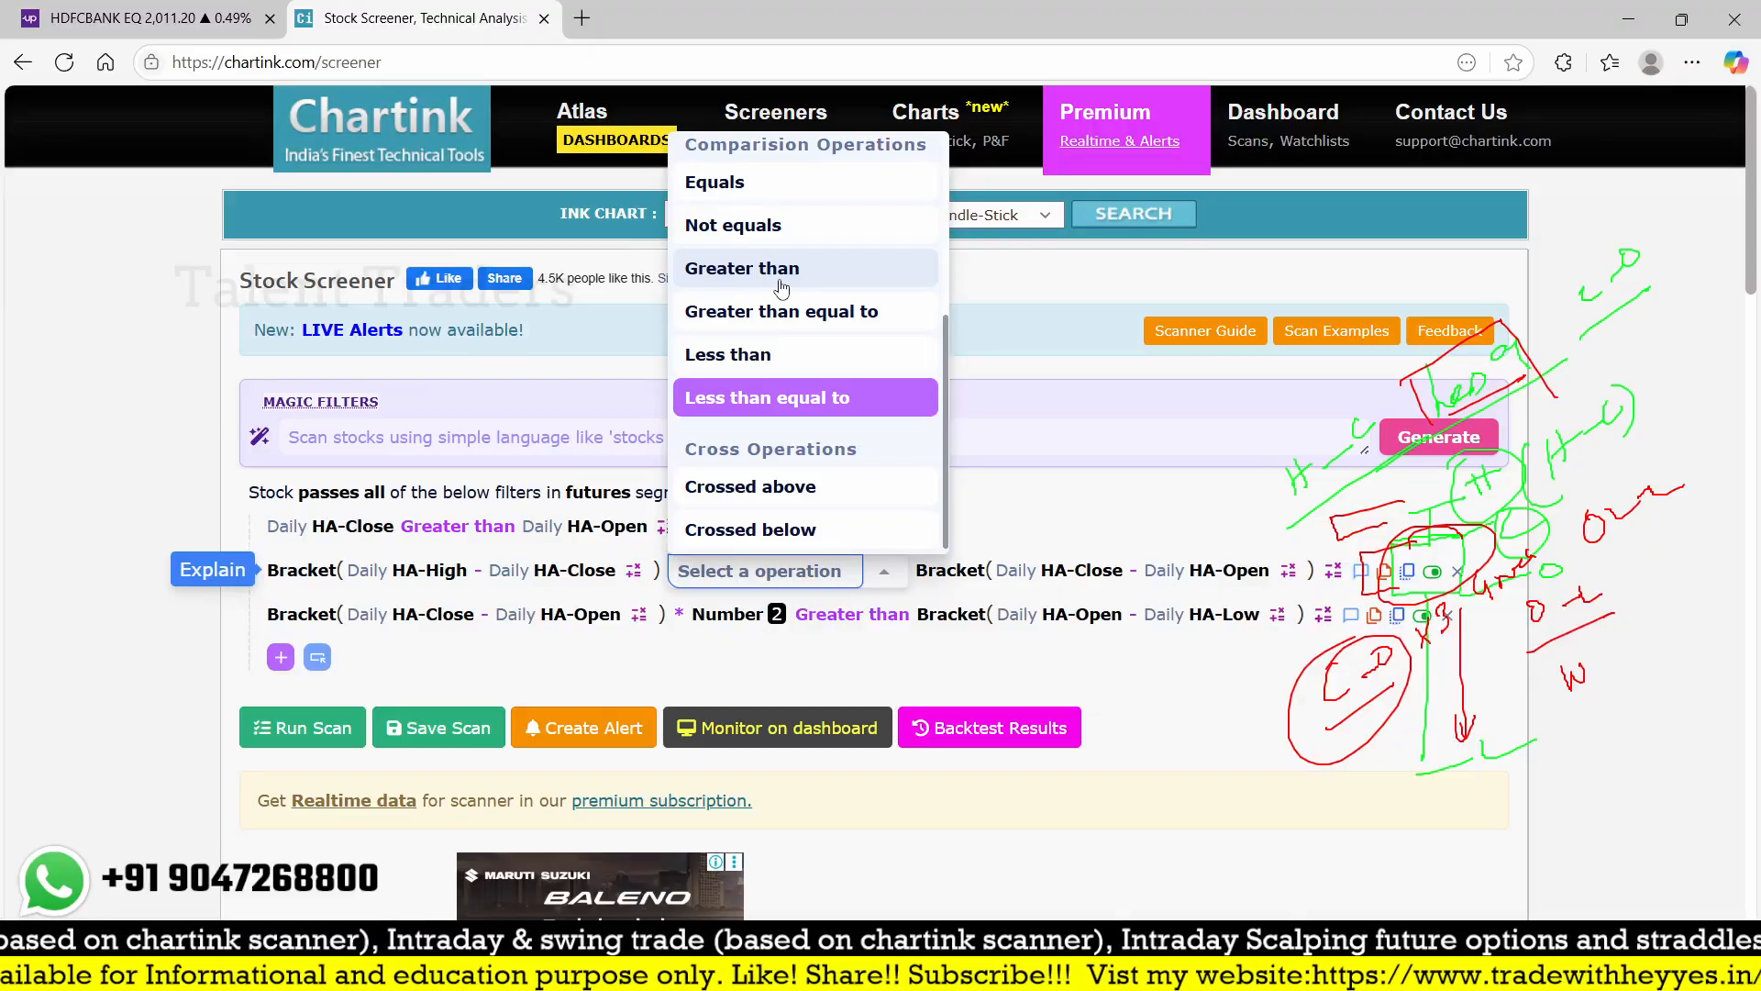
click(779, 313)
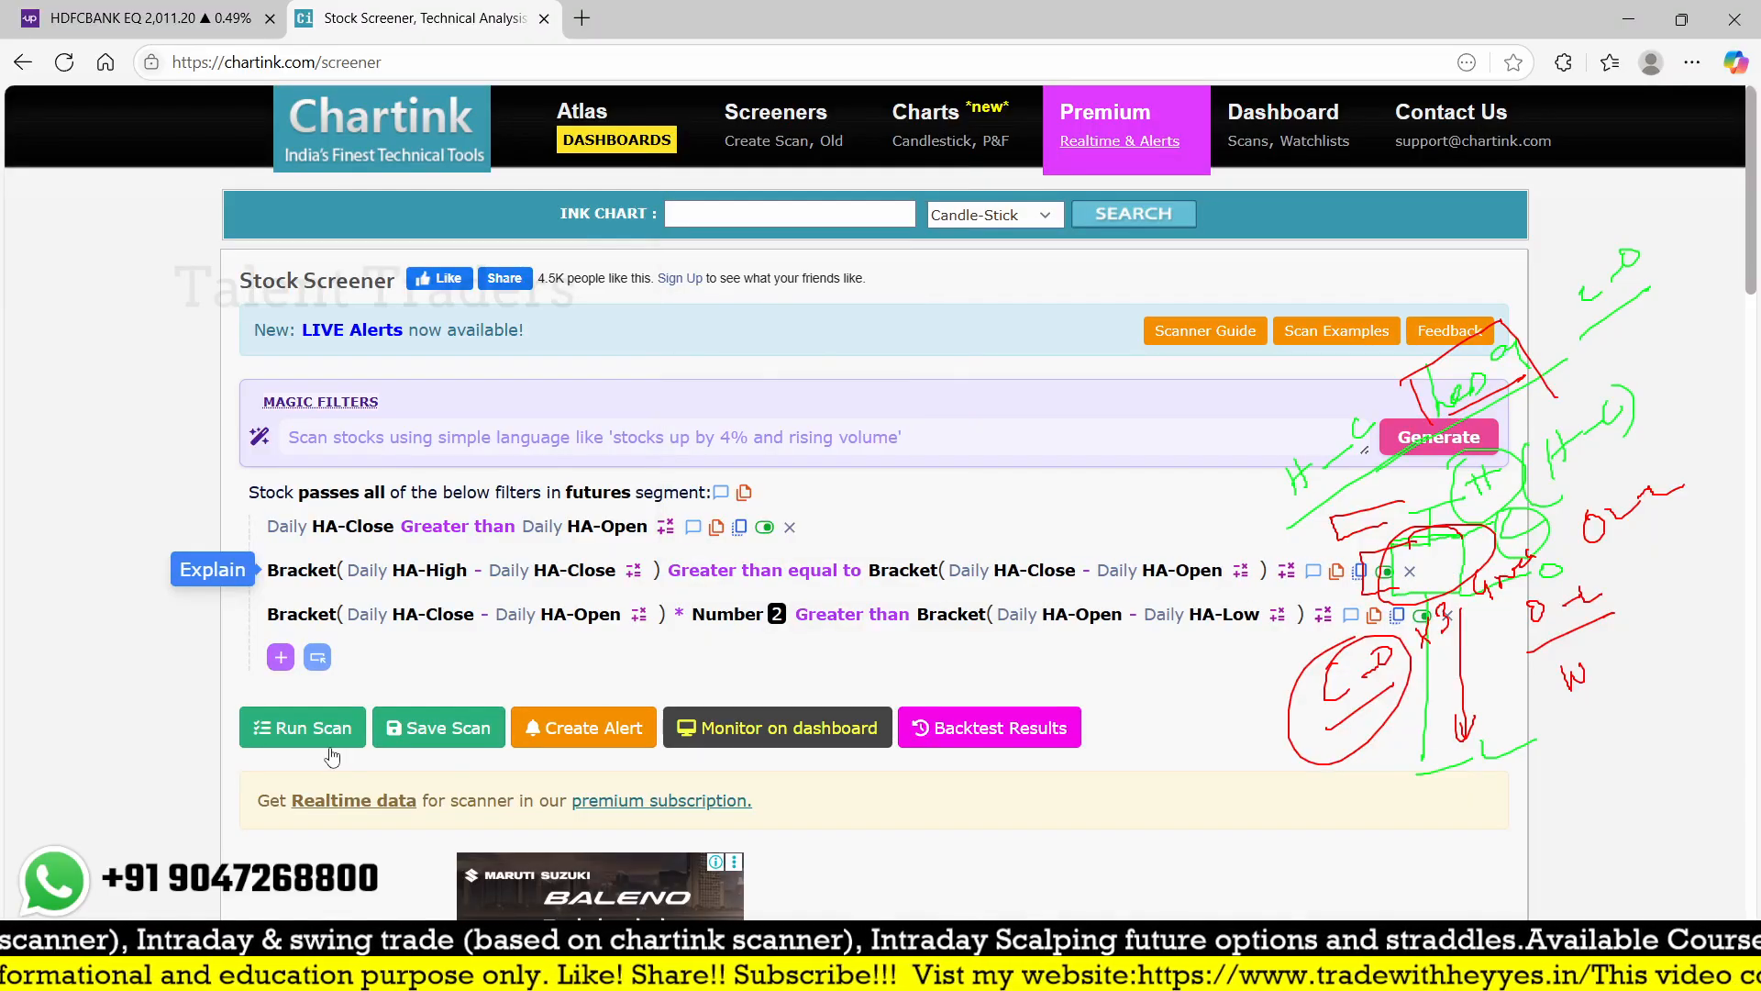
click(312, 727)
scroll(839, 618, down, 6)
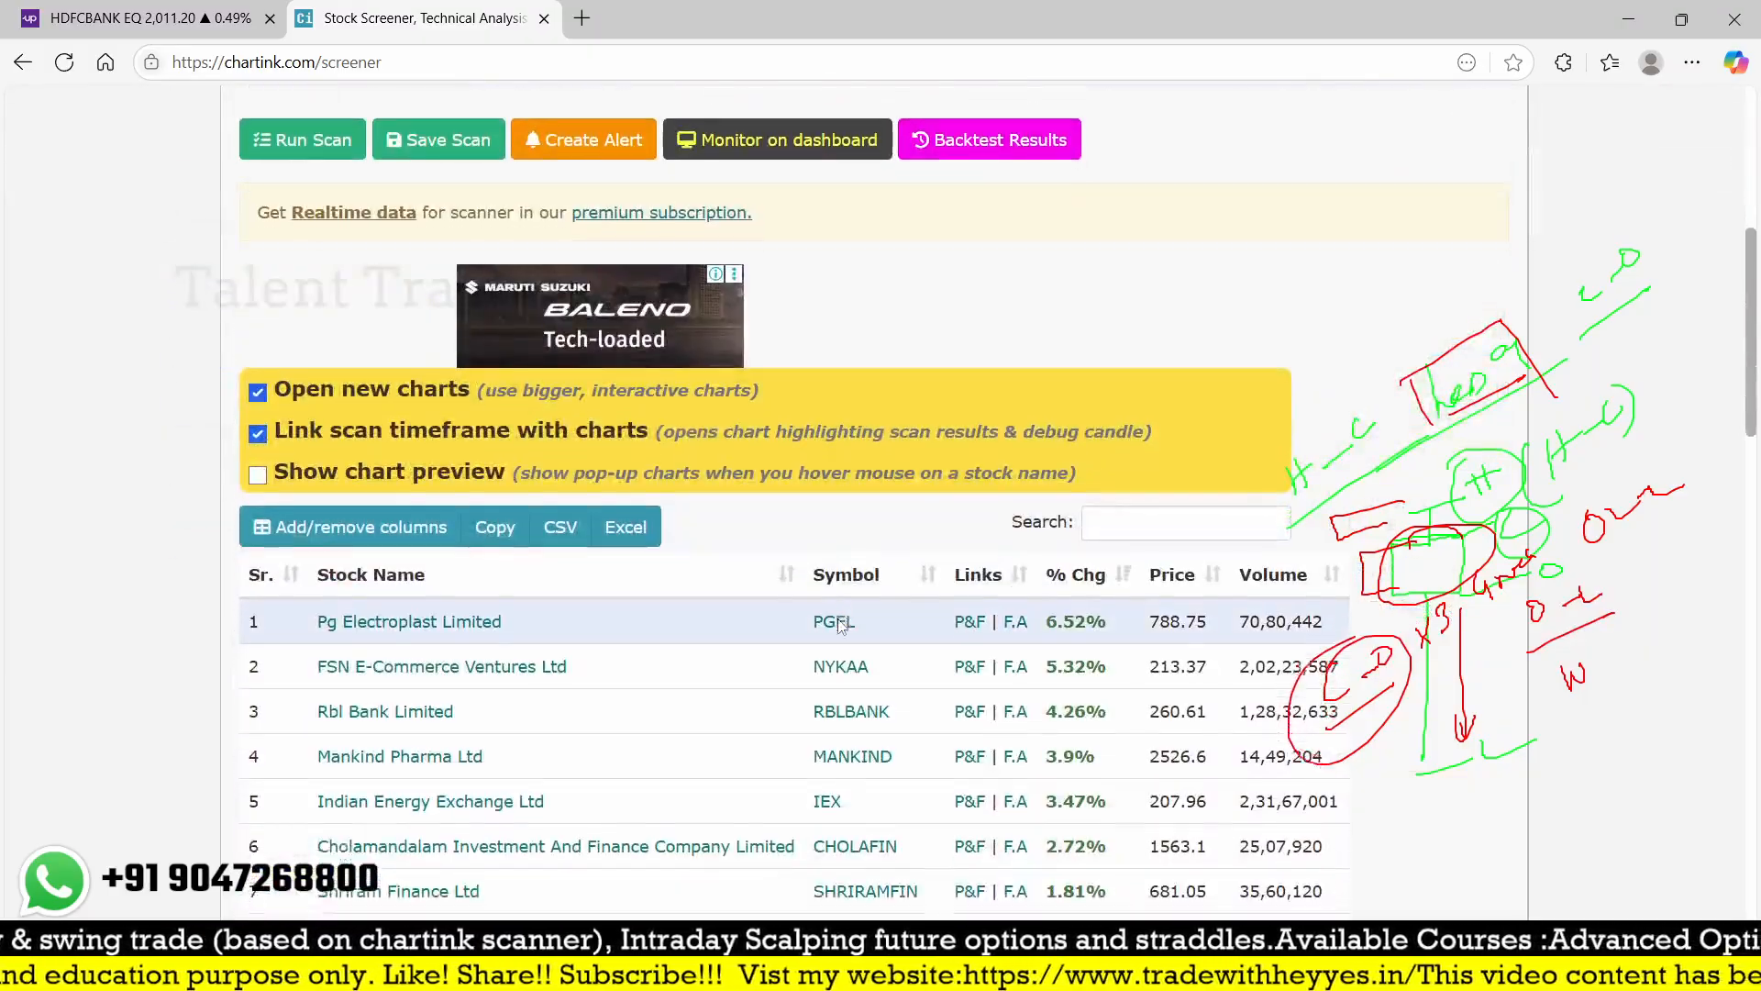
scroll(838, 624, down, 3)
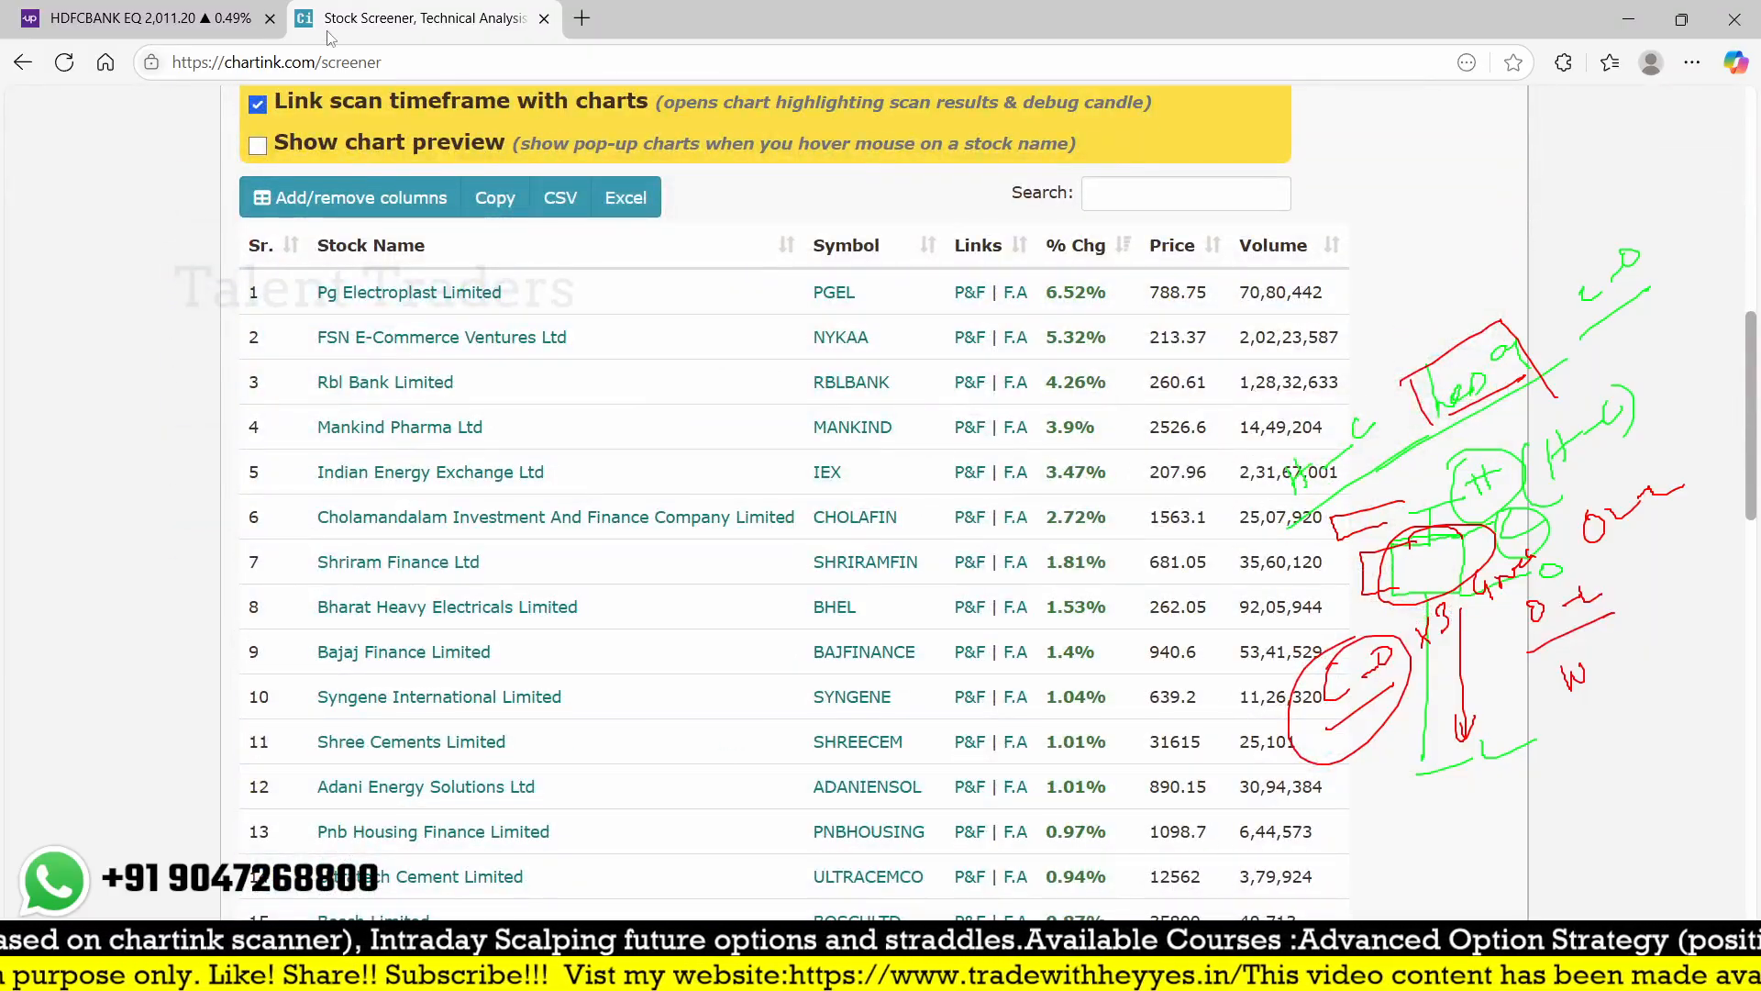
- Load RBLBANK EQ in the Upstox chart and inspect its latest daily Heikin-Ashi candle
click(120, 13)
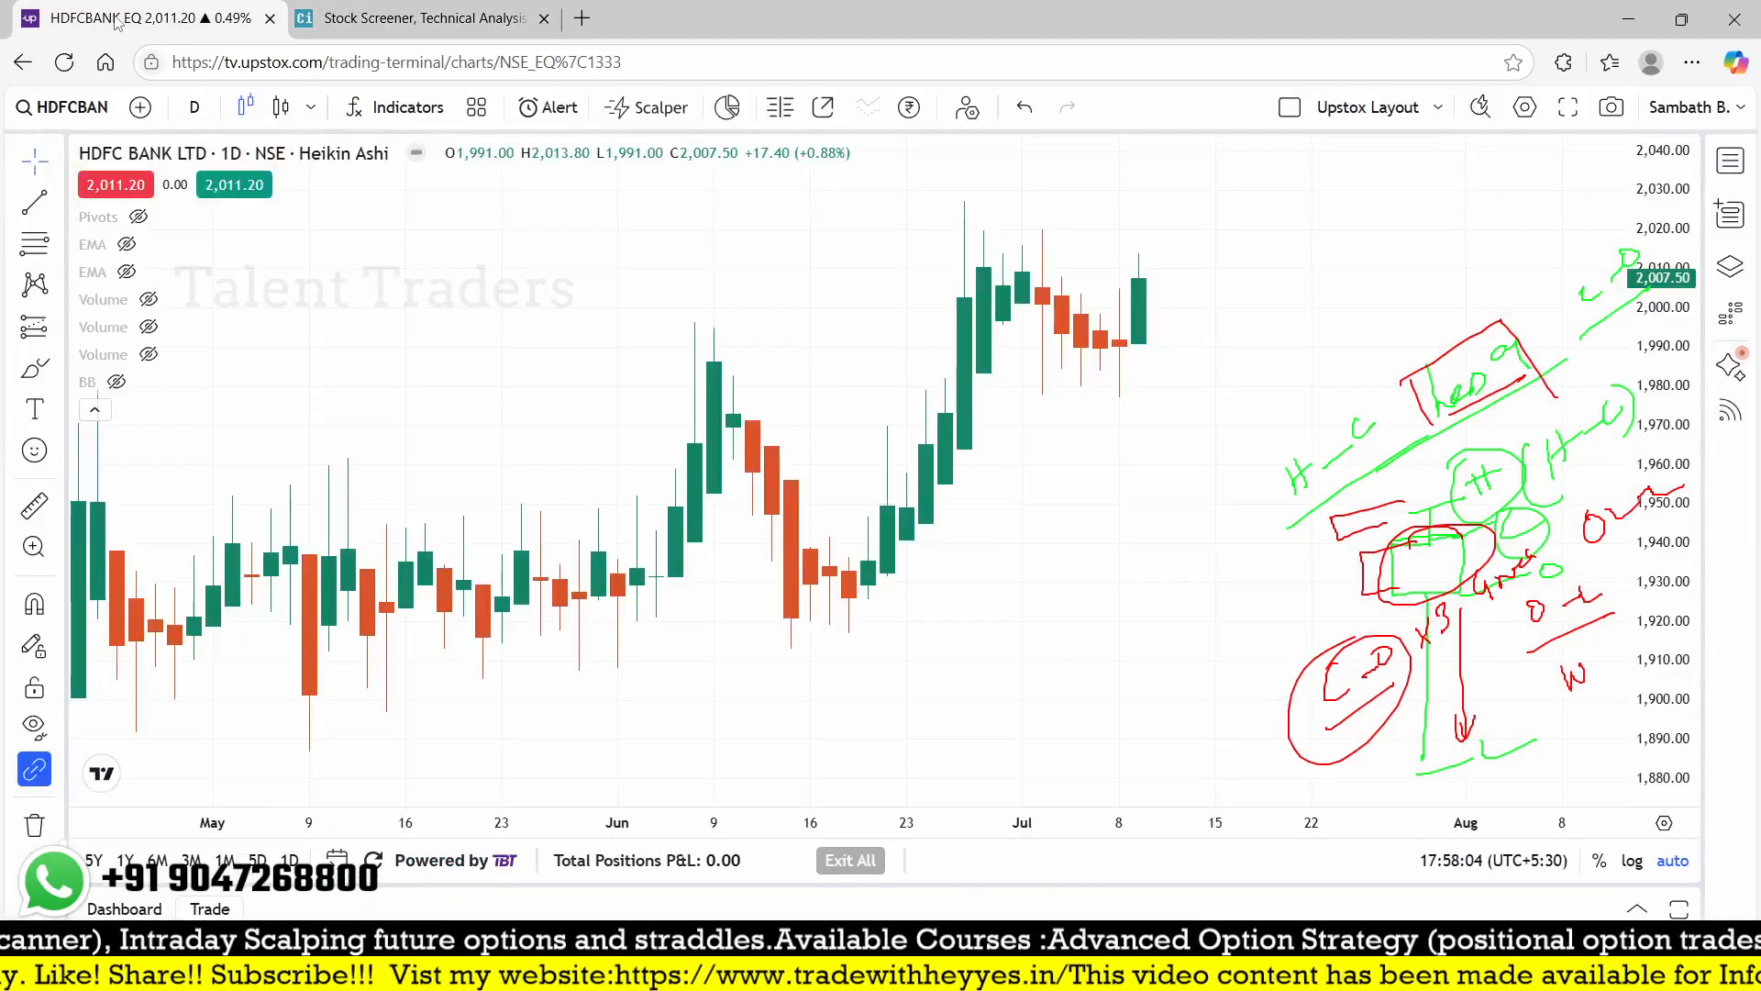
text(rbl)
key(Down)
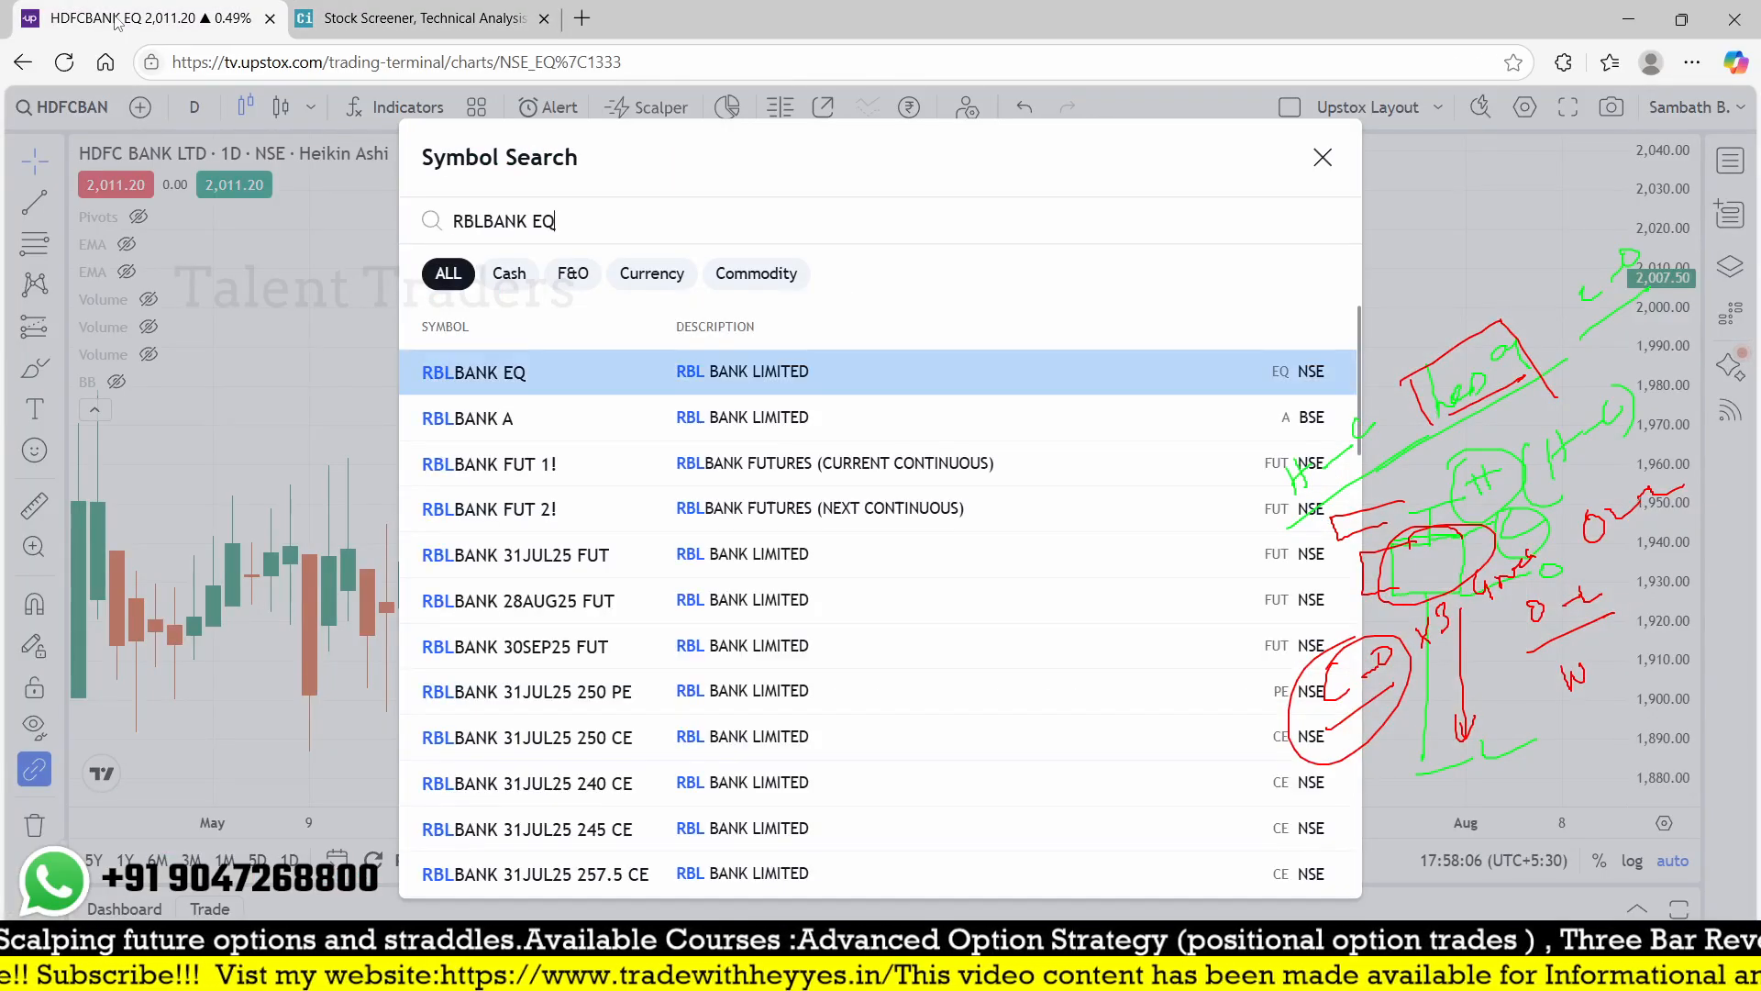
key(Return)
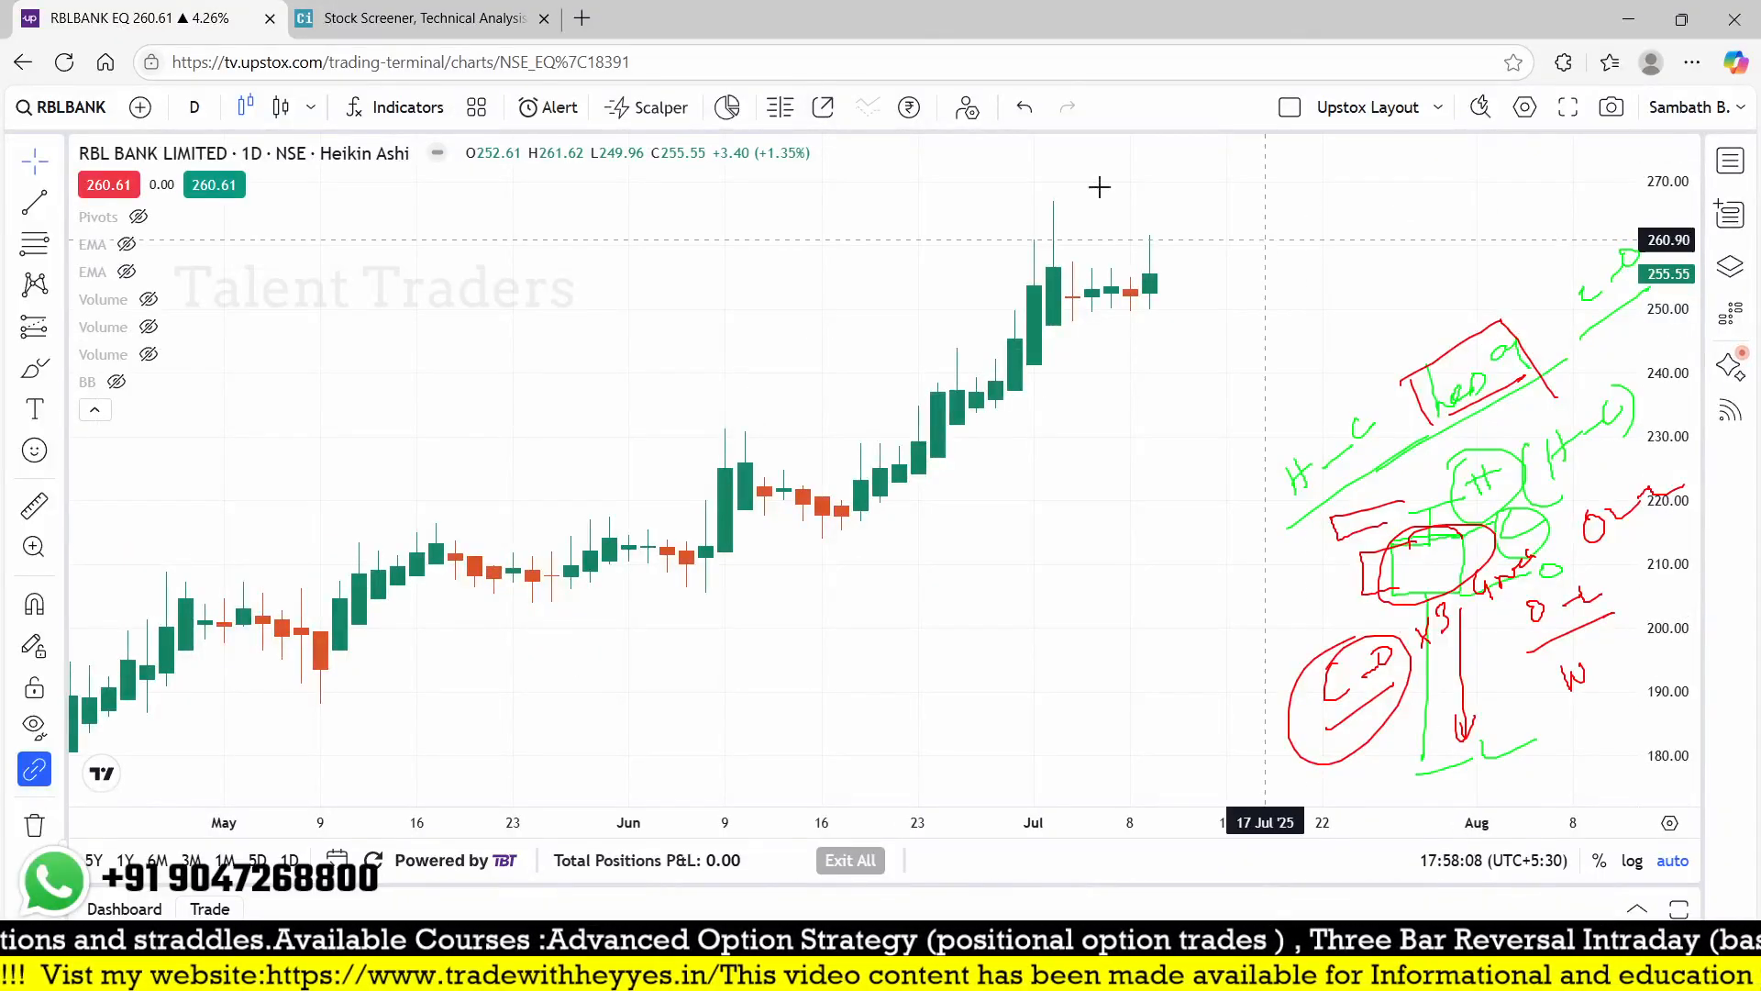
click(425, 10)
click(203, 20)
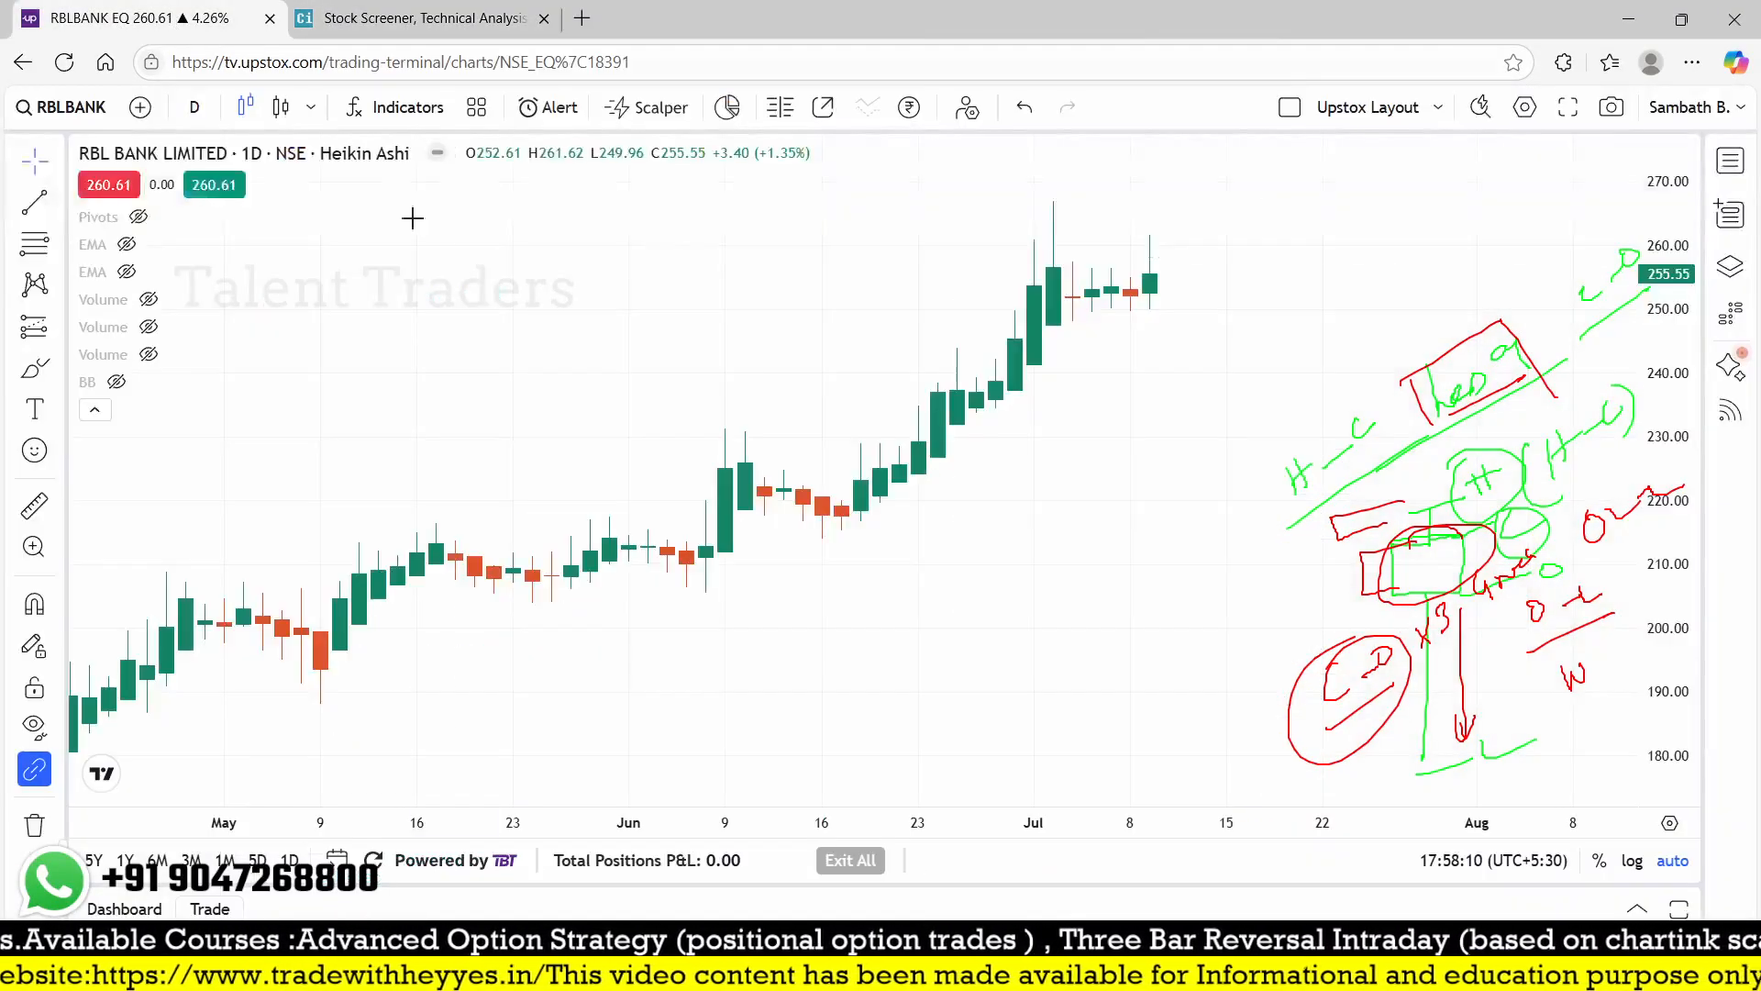
- In the Chartink screener, change the second filter's first bracket to Daily HA-Close minus Daily HA-Open
click(463, 9)
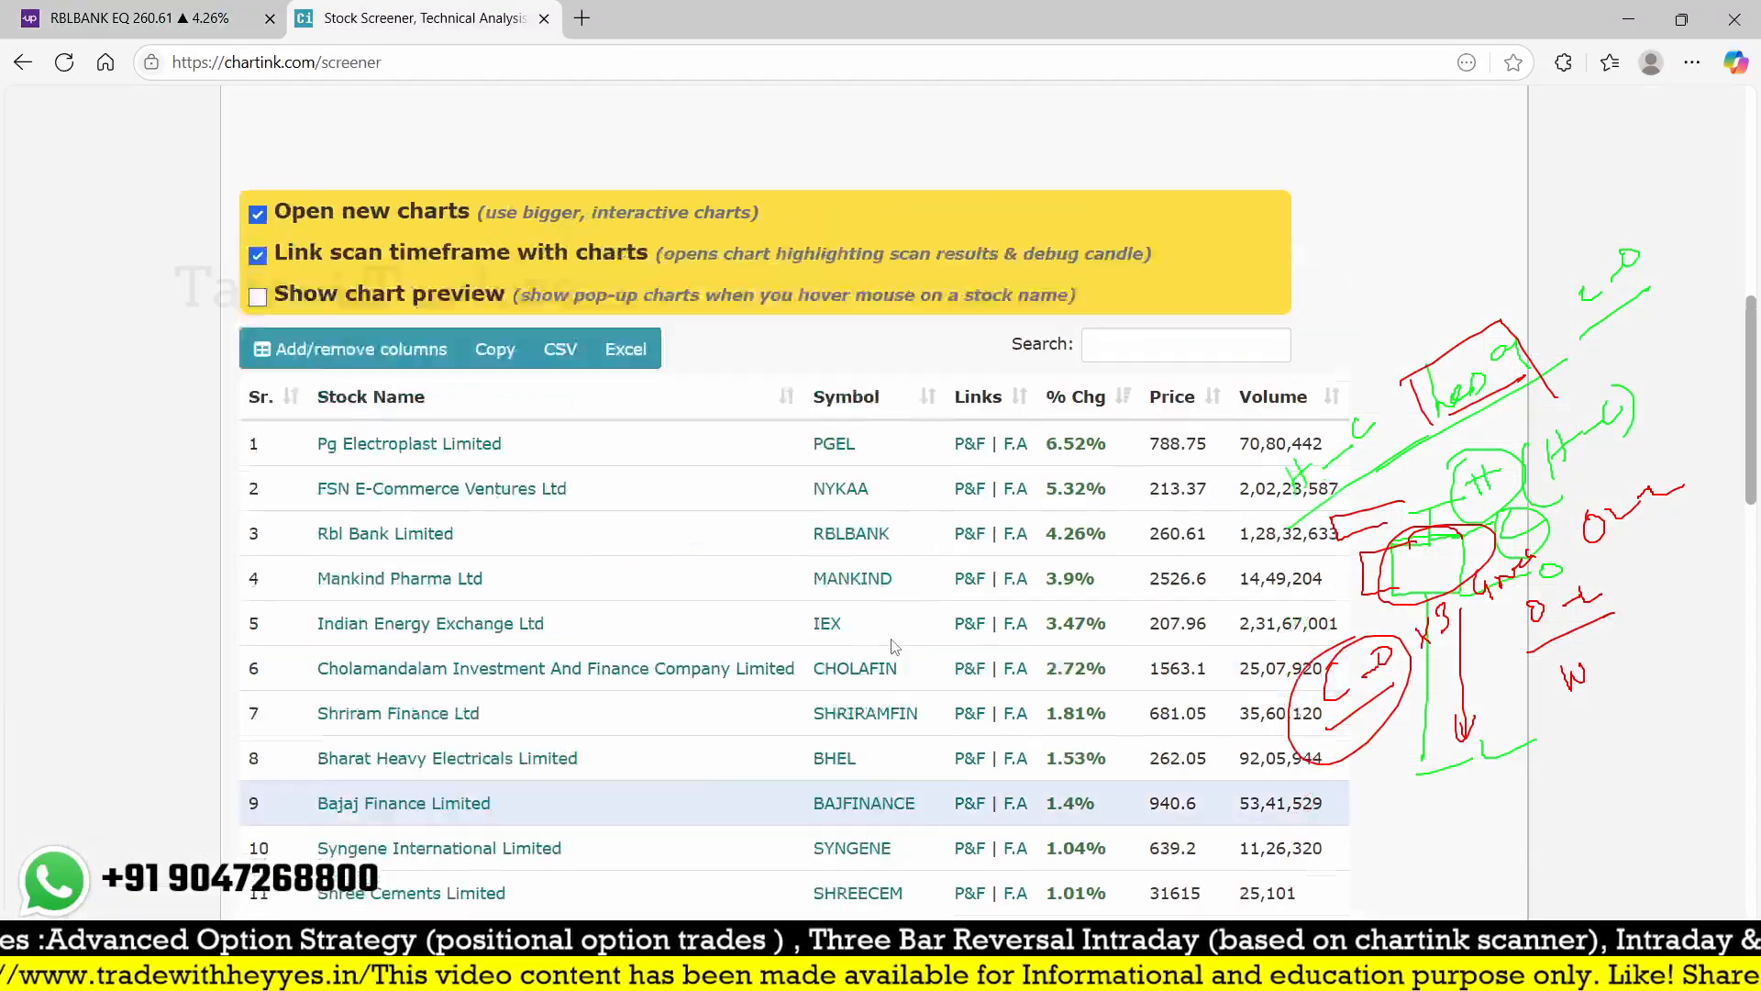
scroll(1364, 450, up, 10)
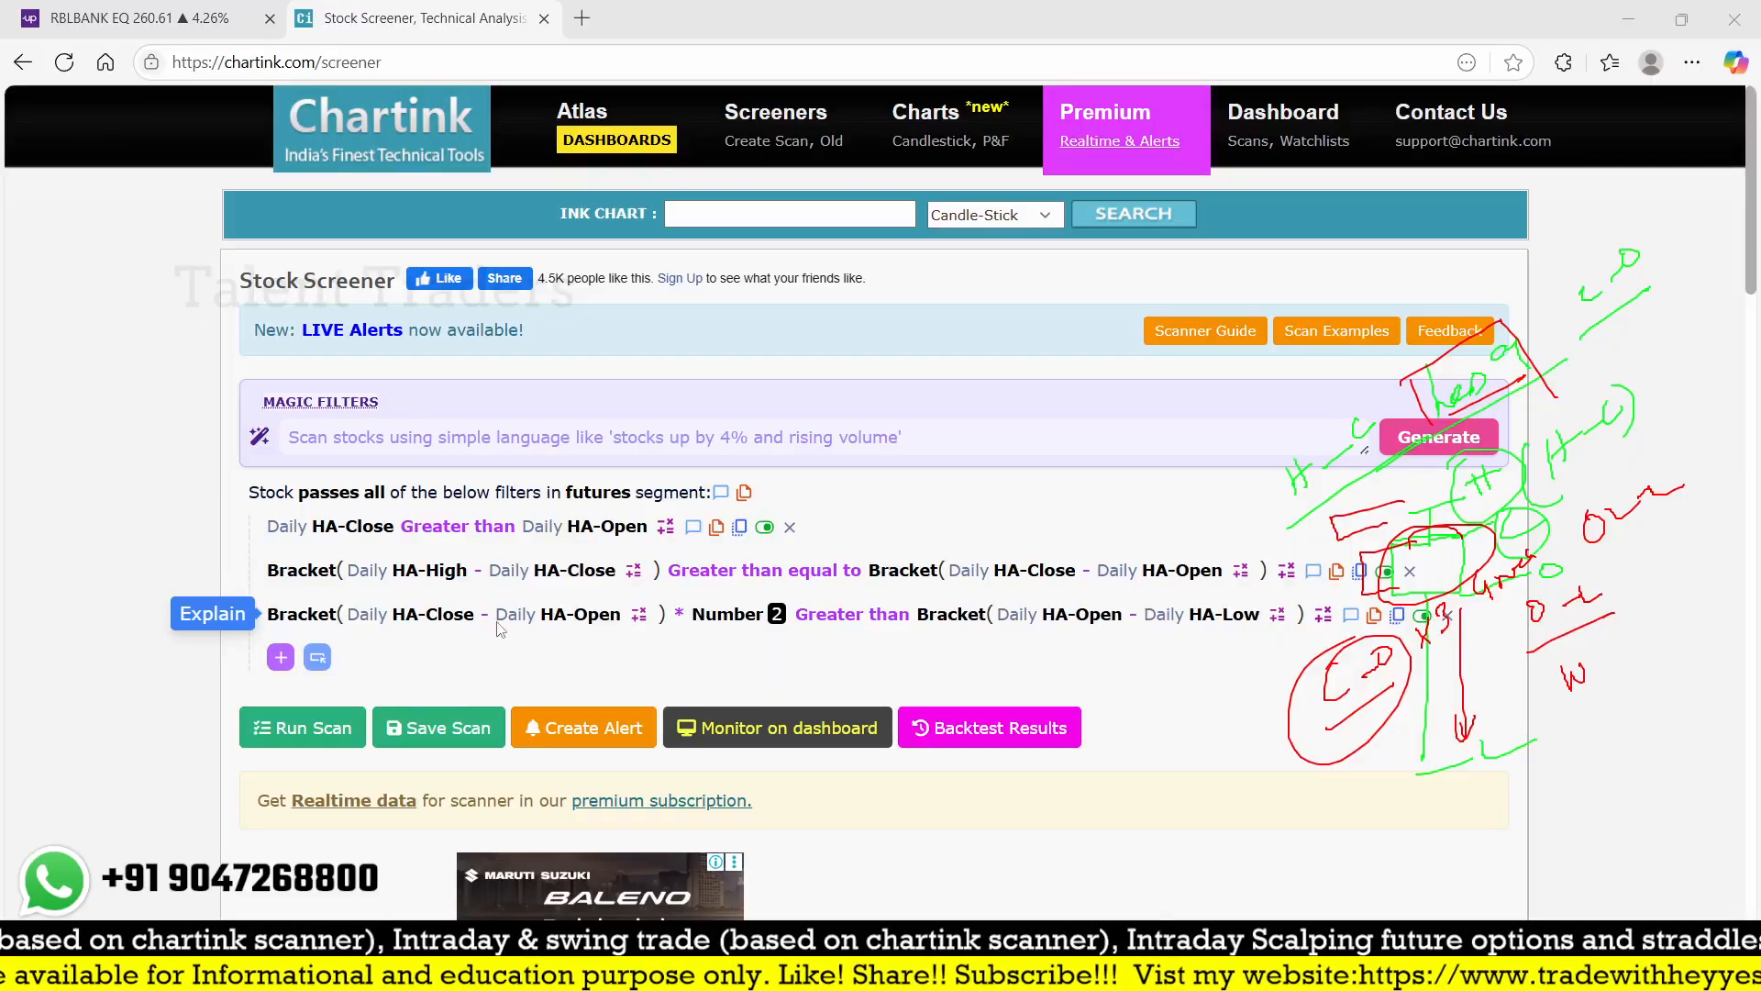
click(430, 570)
scroll(437, 261, up, 2)
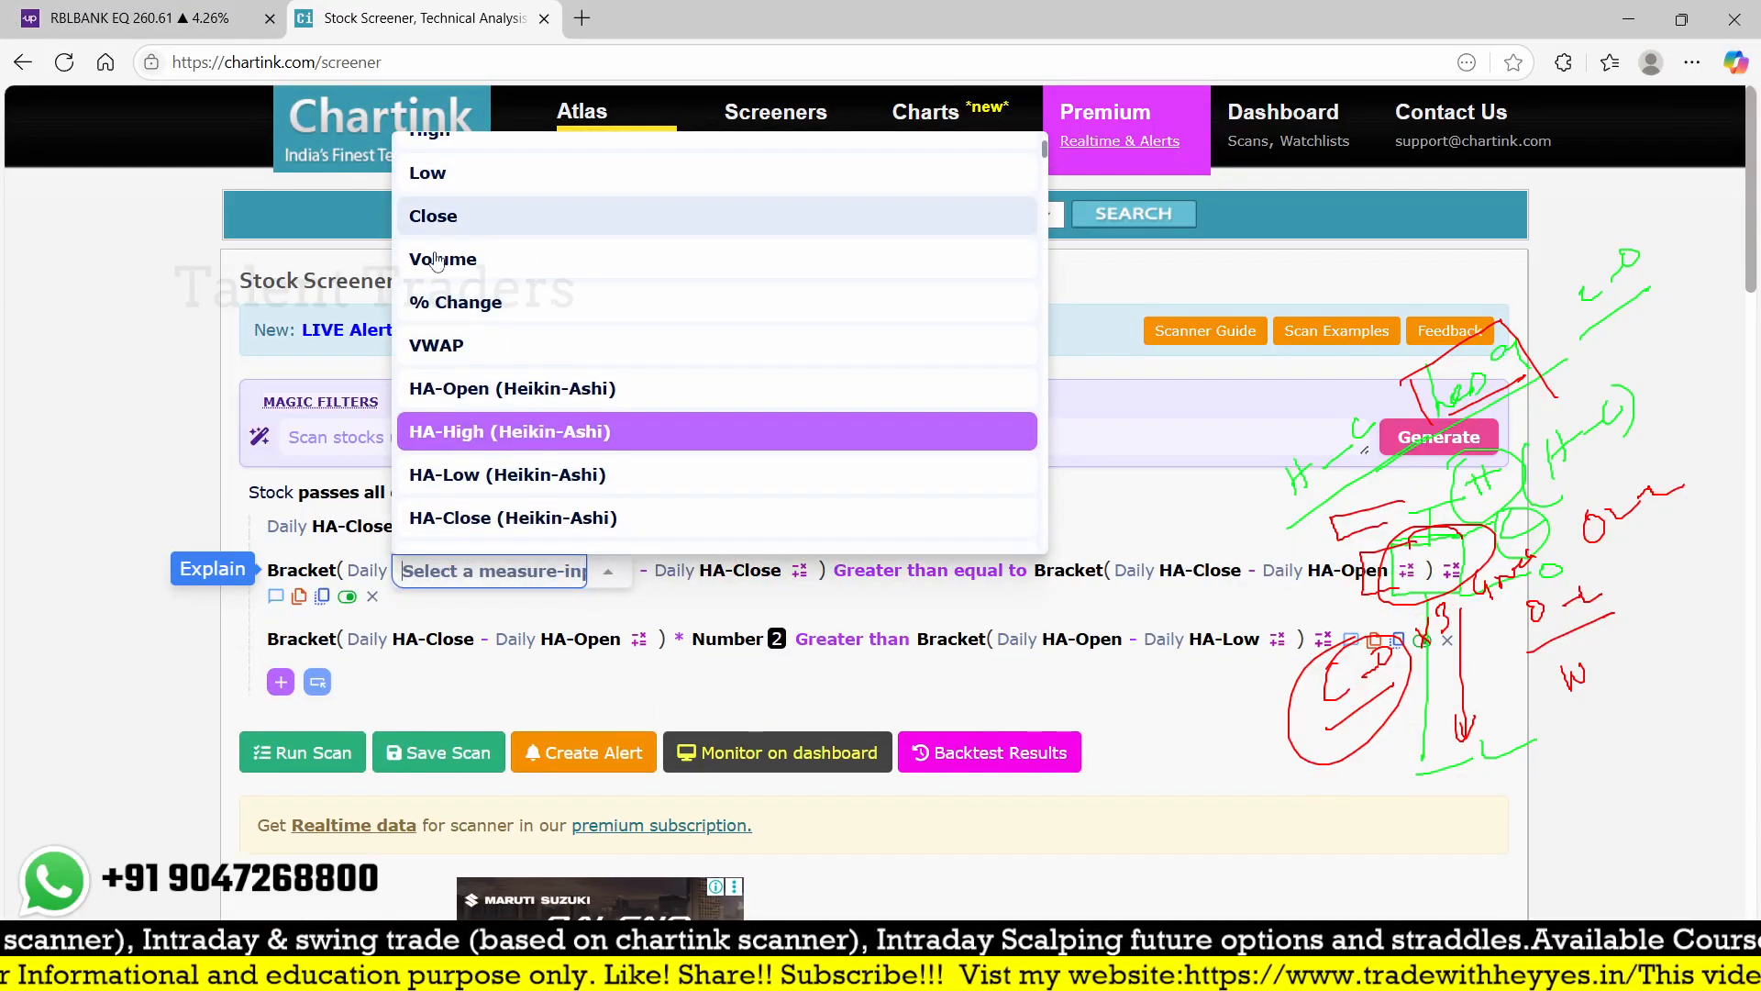
click(481, 518)
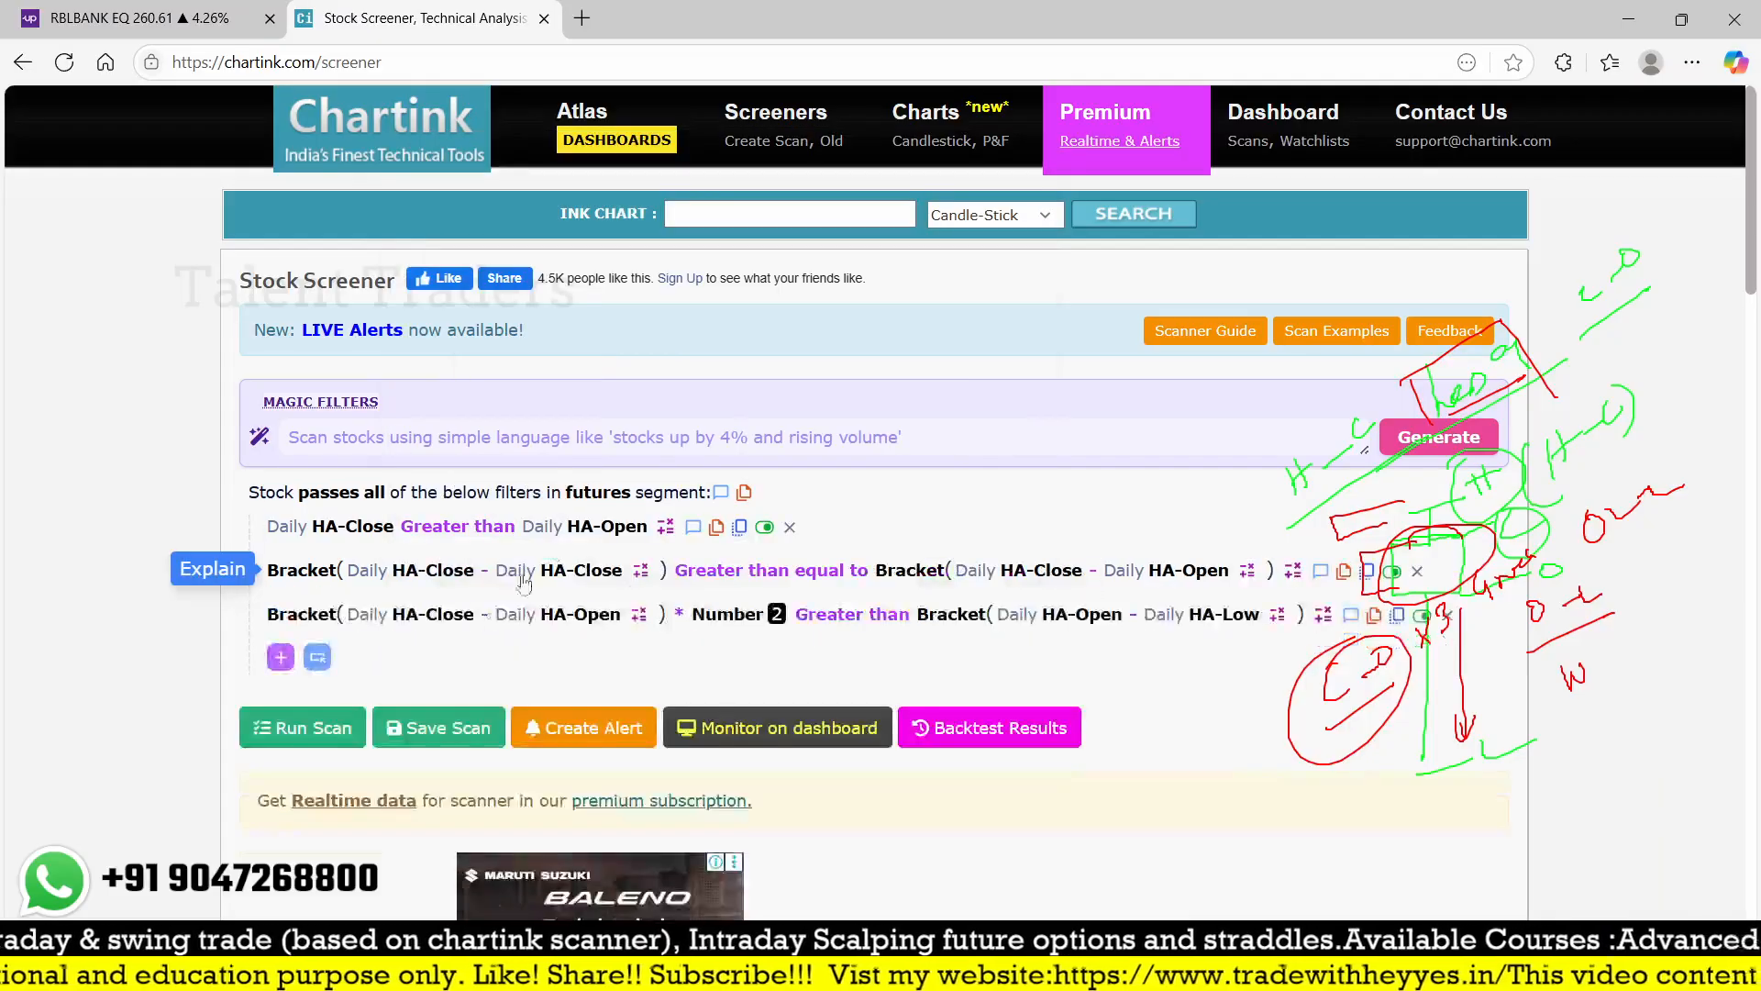
click(578, 571)
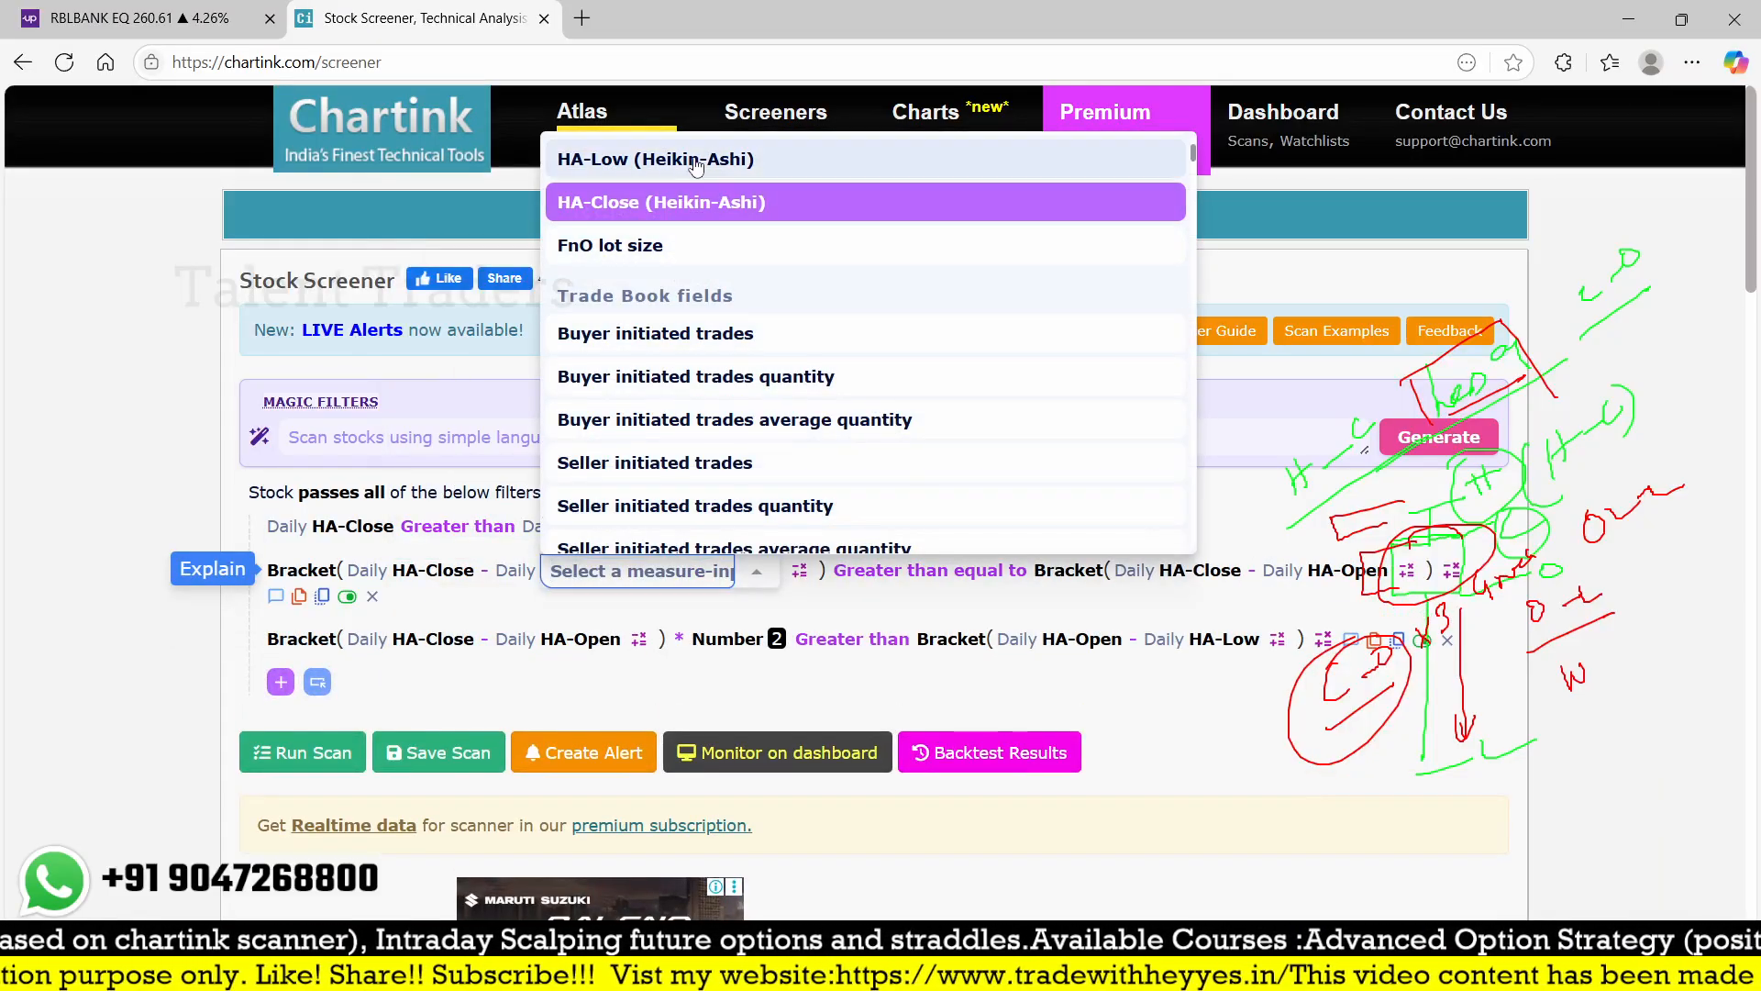
scroll(695, 166, up, 2)
click(606, 186)
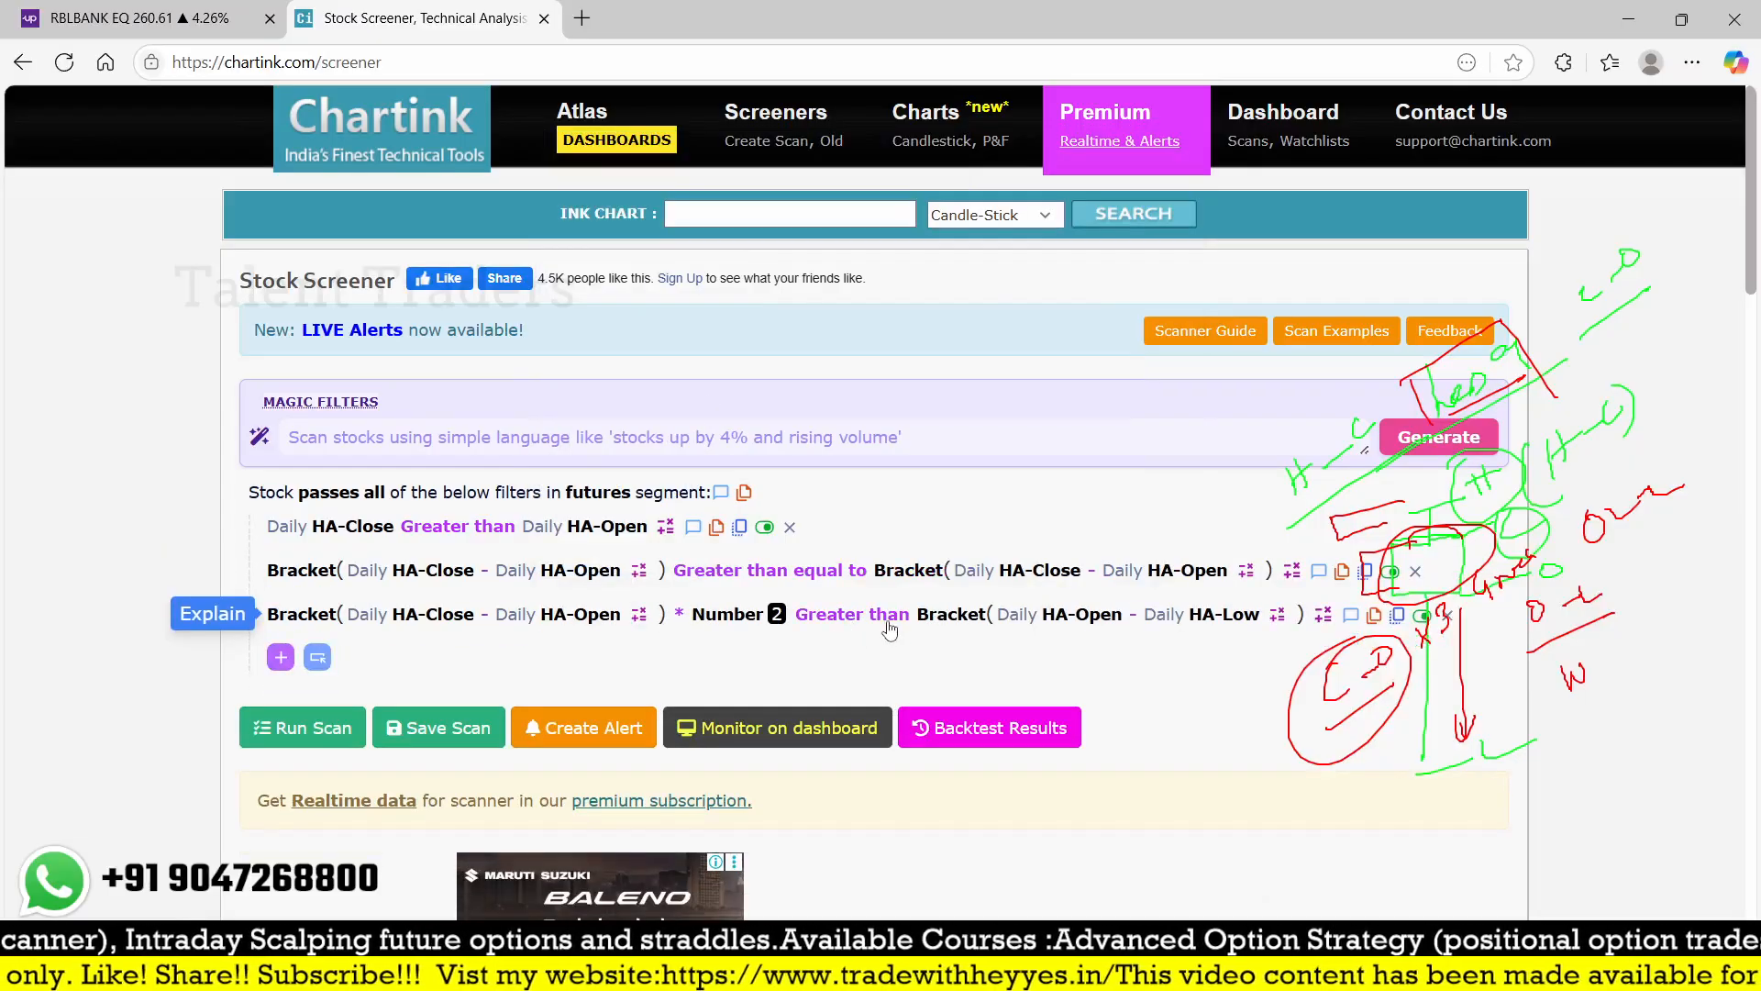
- Change the second filter's comparison-side bracket to Daily HA-High minus Daily HA-Close
click(1040, 570)
scroll(1056, 325, up, 2)
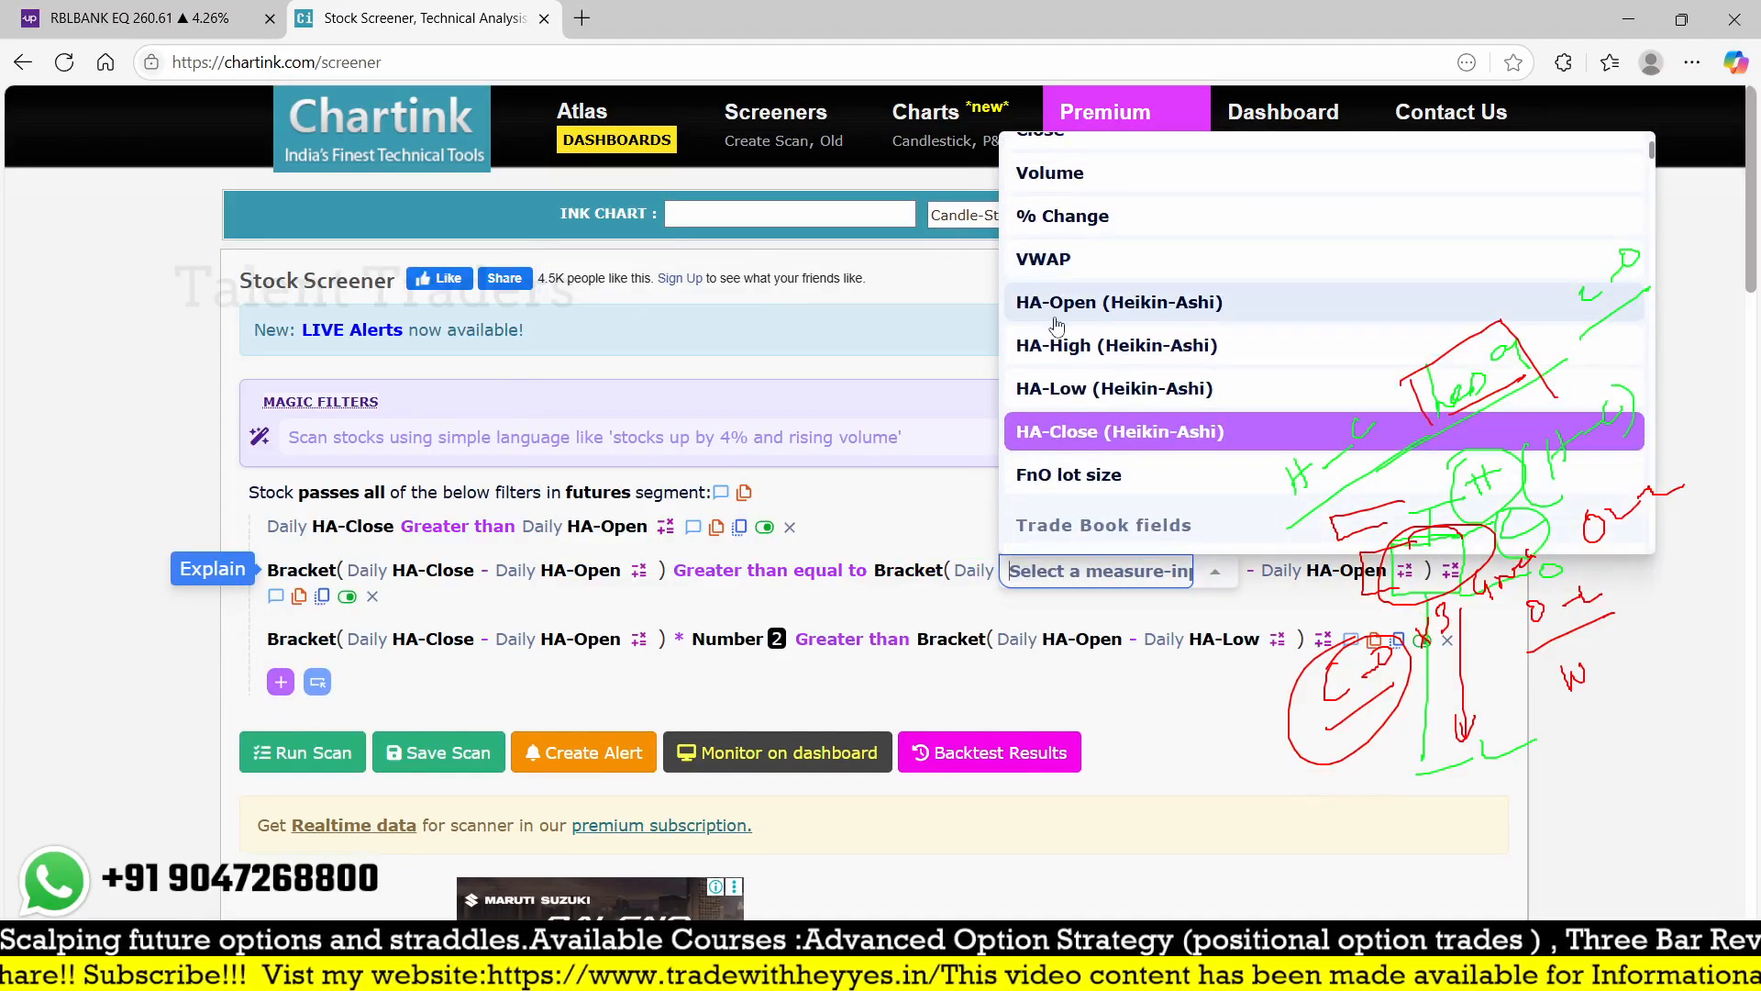
click(1055, 347)
click(1197, 570)
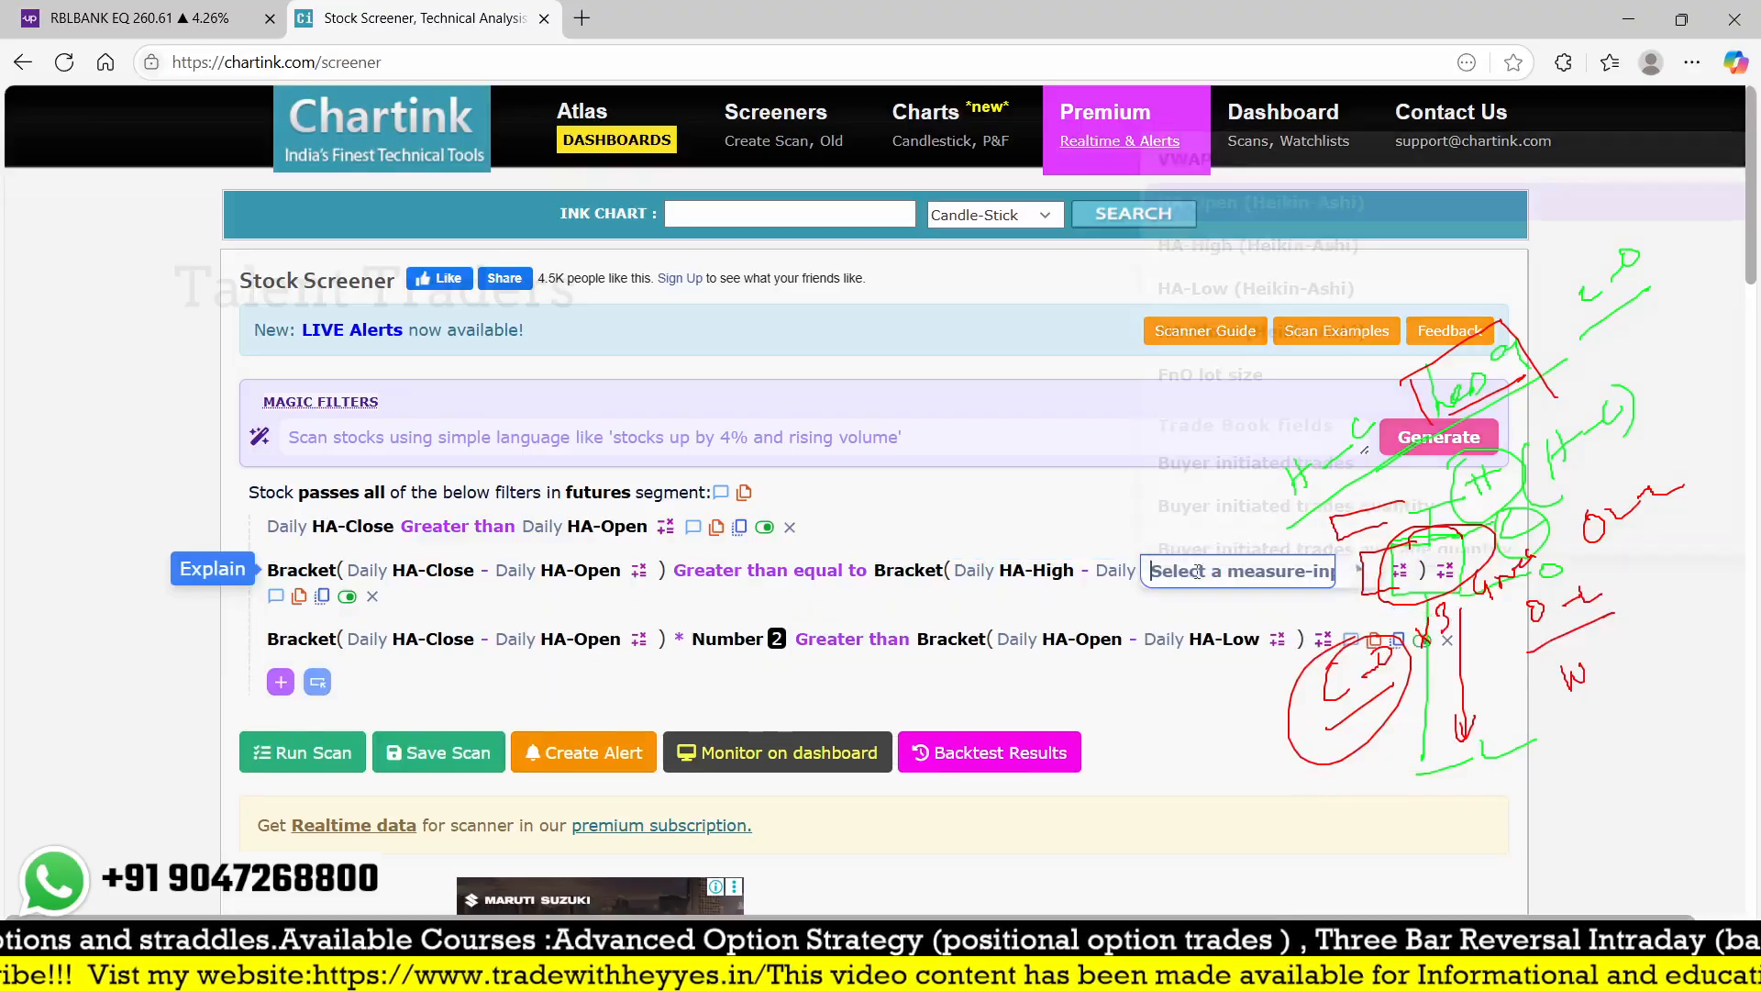
scroll(1192, 422, up, 2)
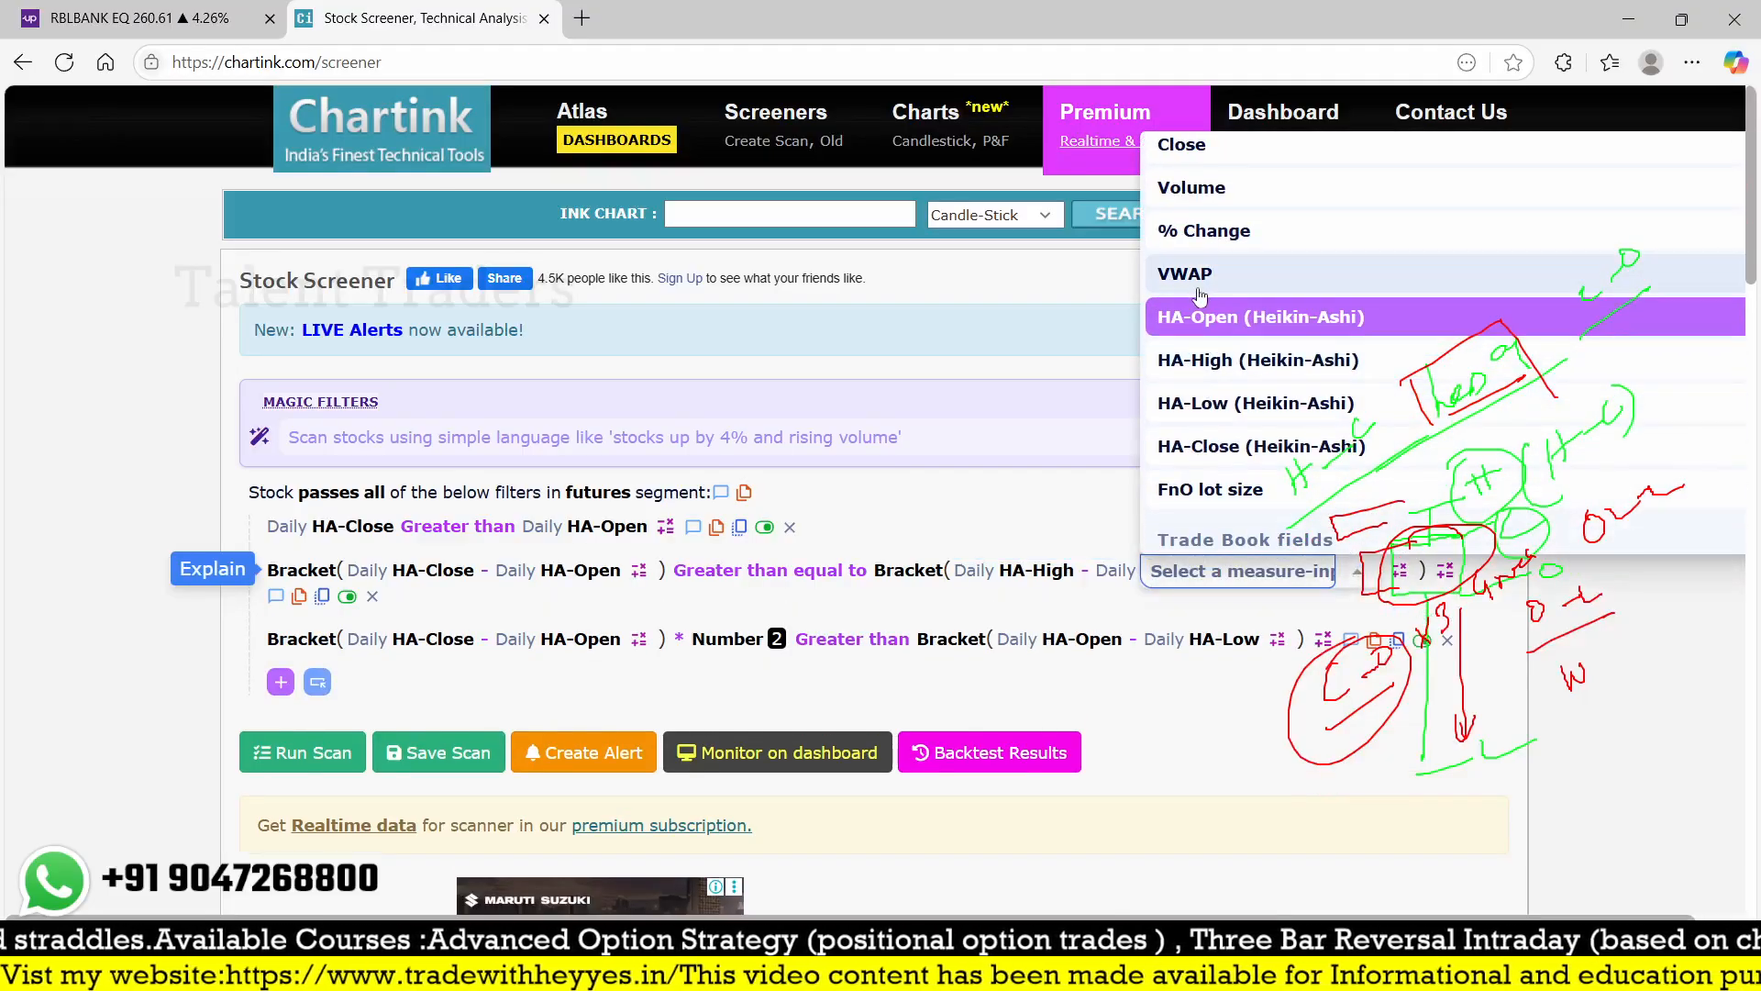
click(1186, 449)
- Set the second filter's comparison to Less than equal to and look through the listed futures stocks
scroll(1110, 491, down, 1)
click(800, 456)
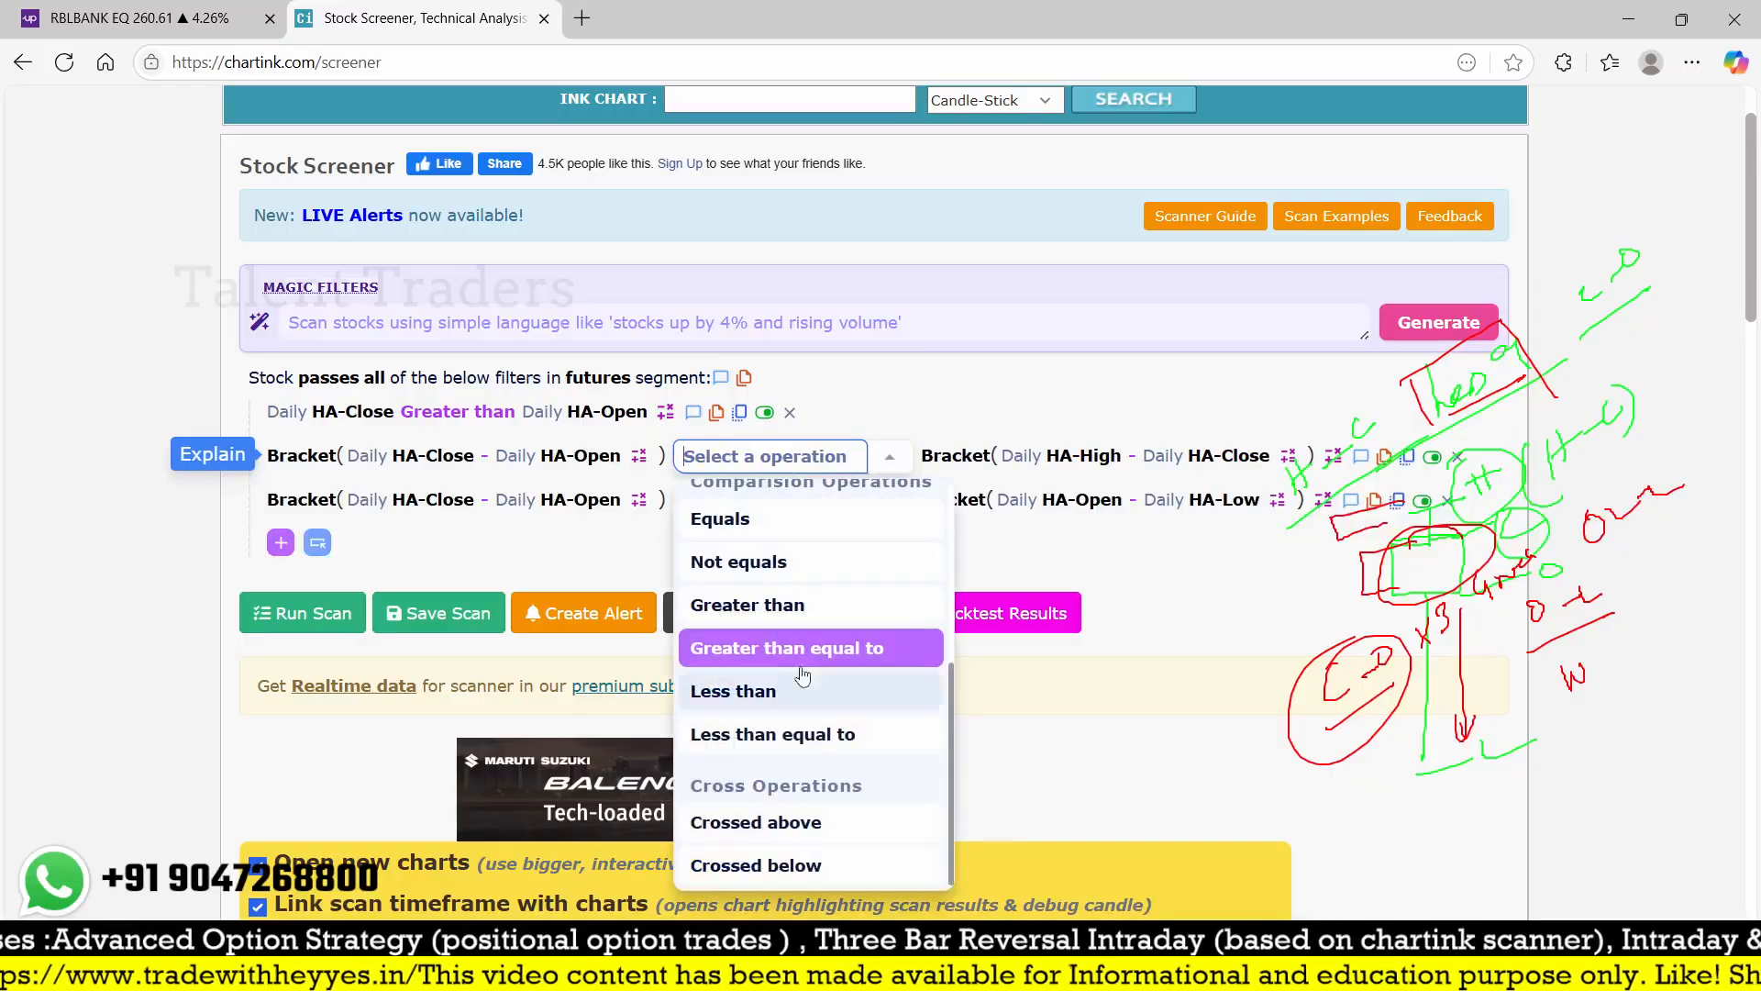
click(781, 737)
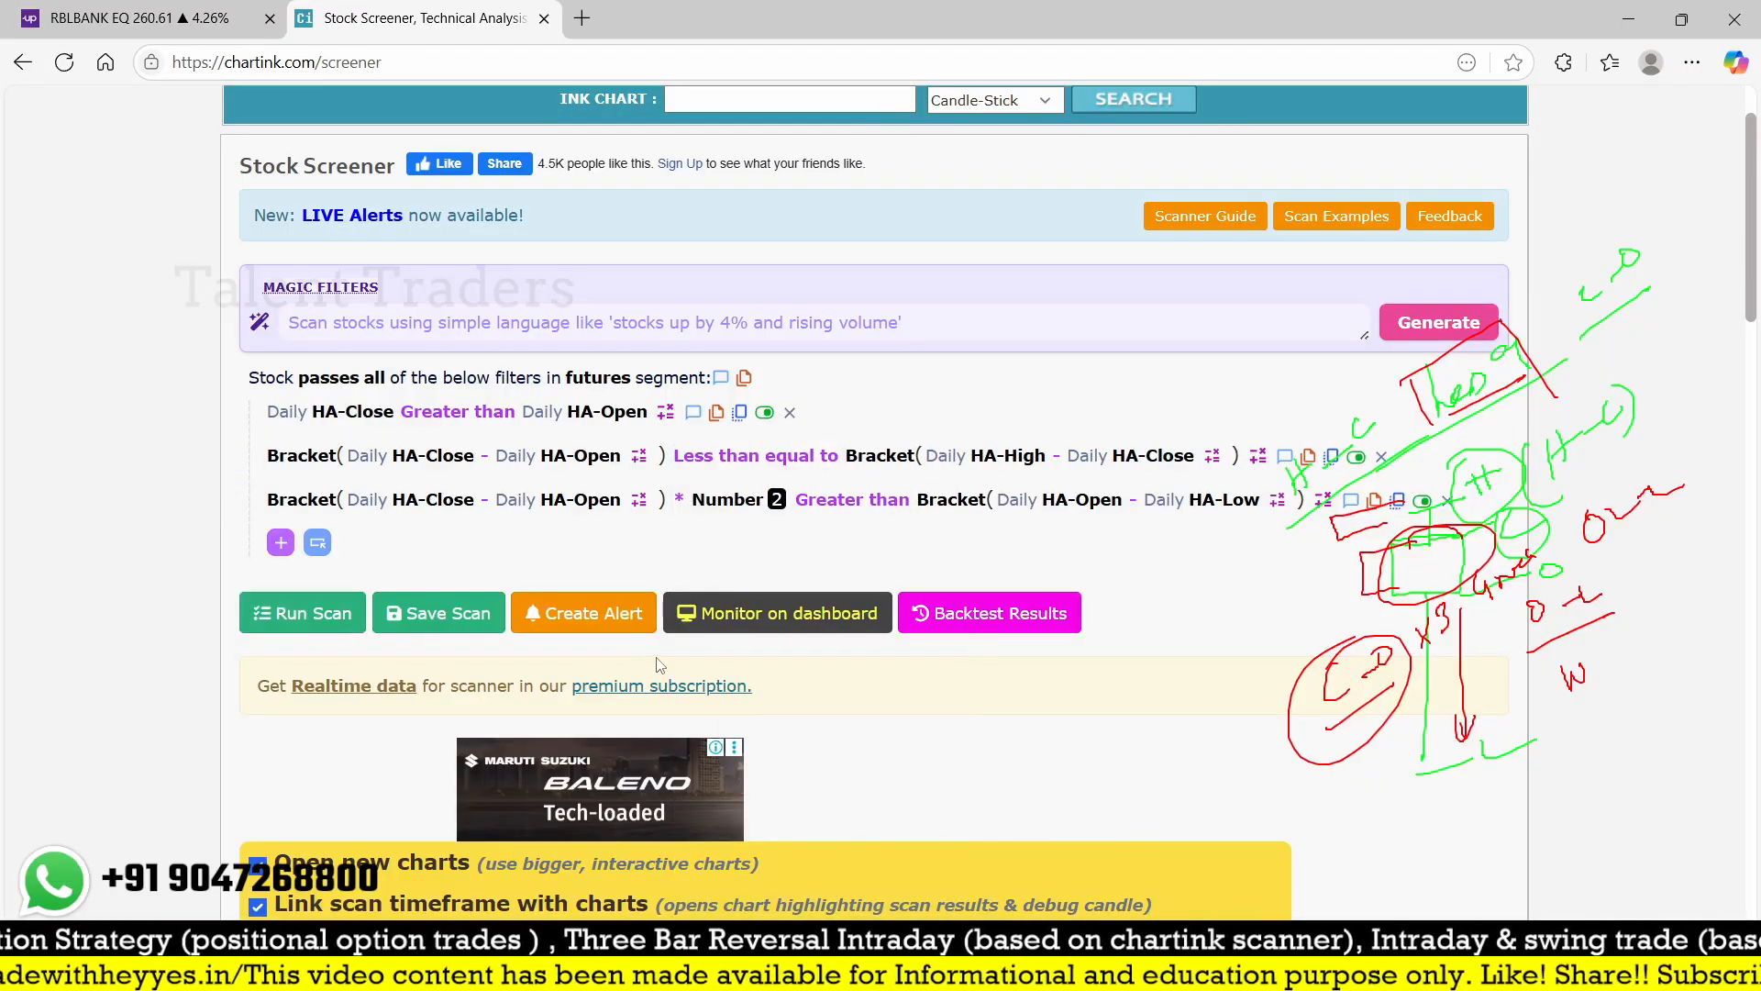
scroll(594, 608, down, 6)
scroll(593, 608, down, 5)
scroll(562, 582, up, 11)
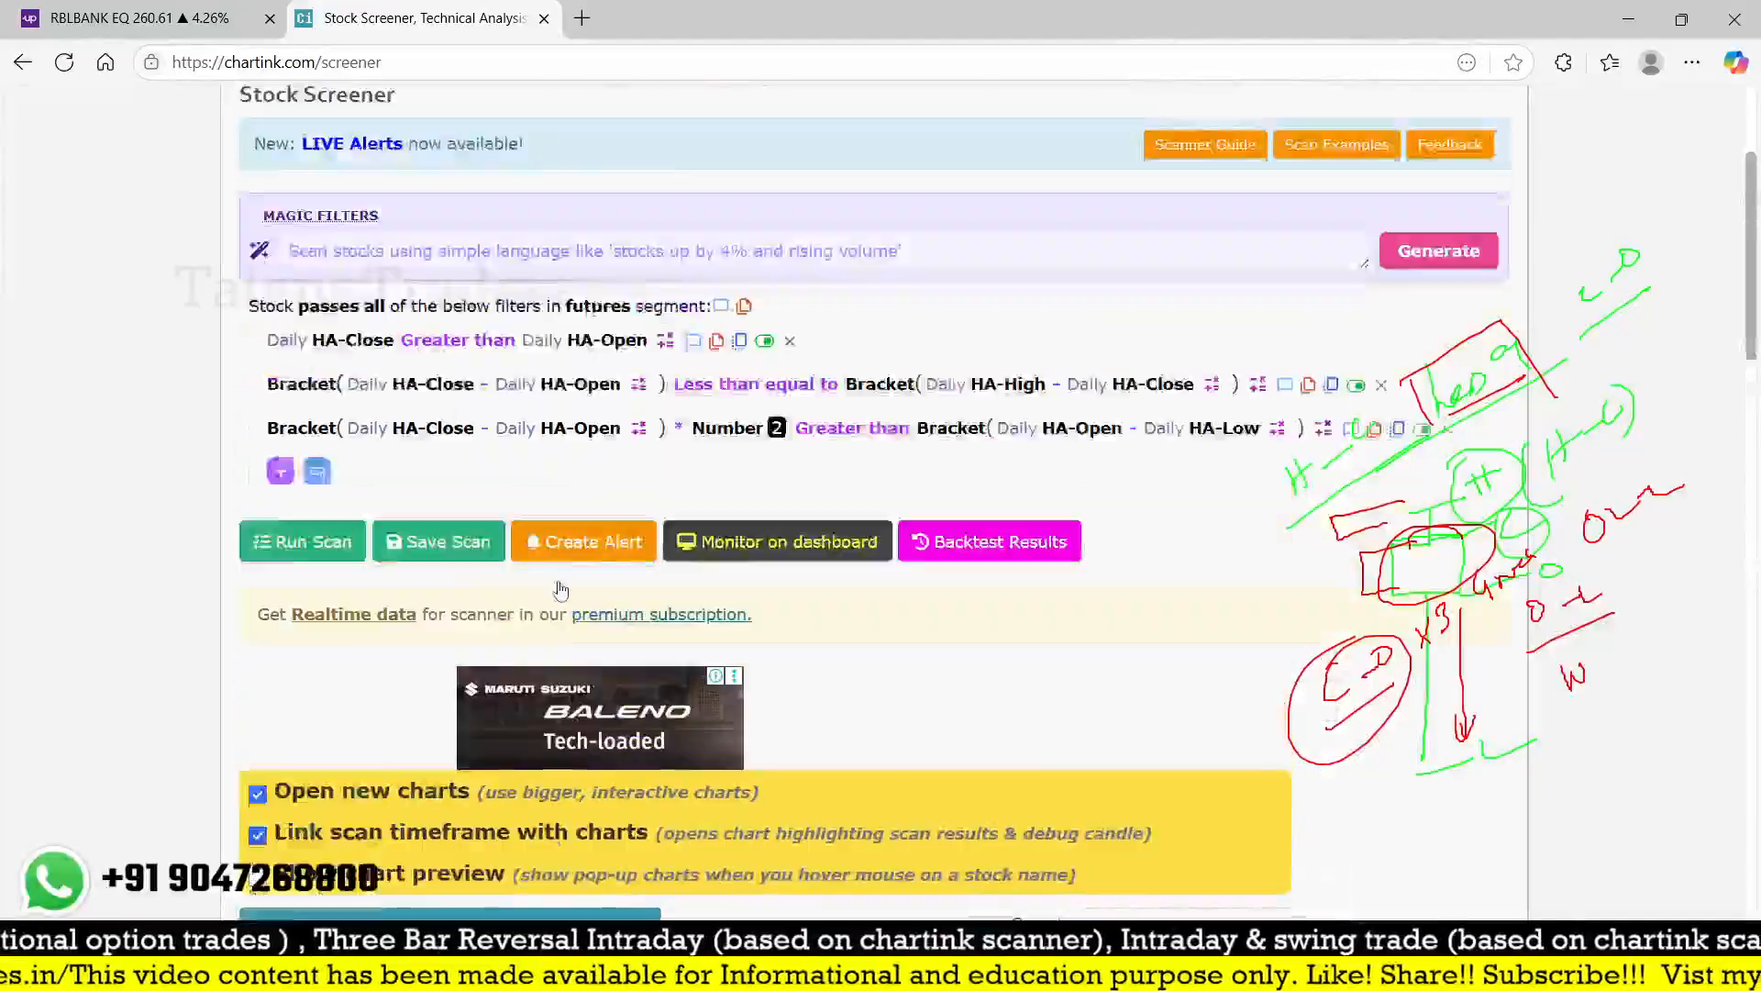
scroll(617, 569, down, 13)
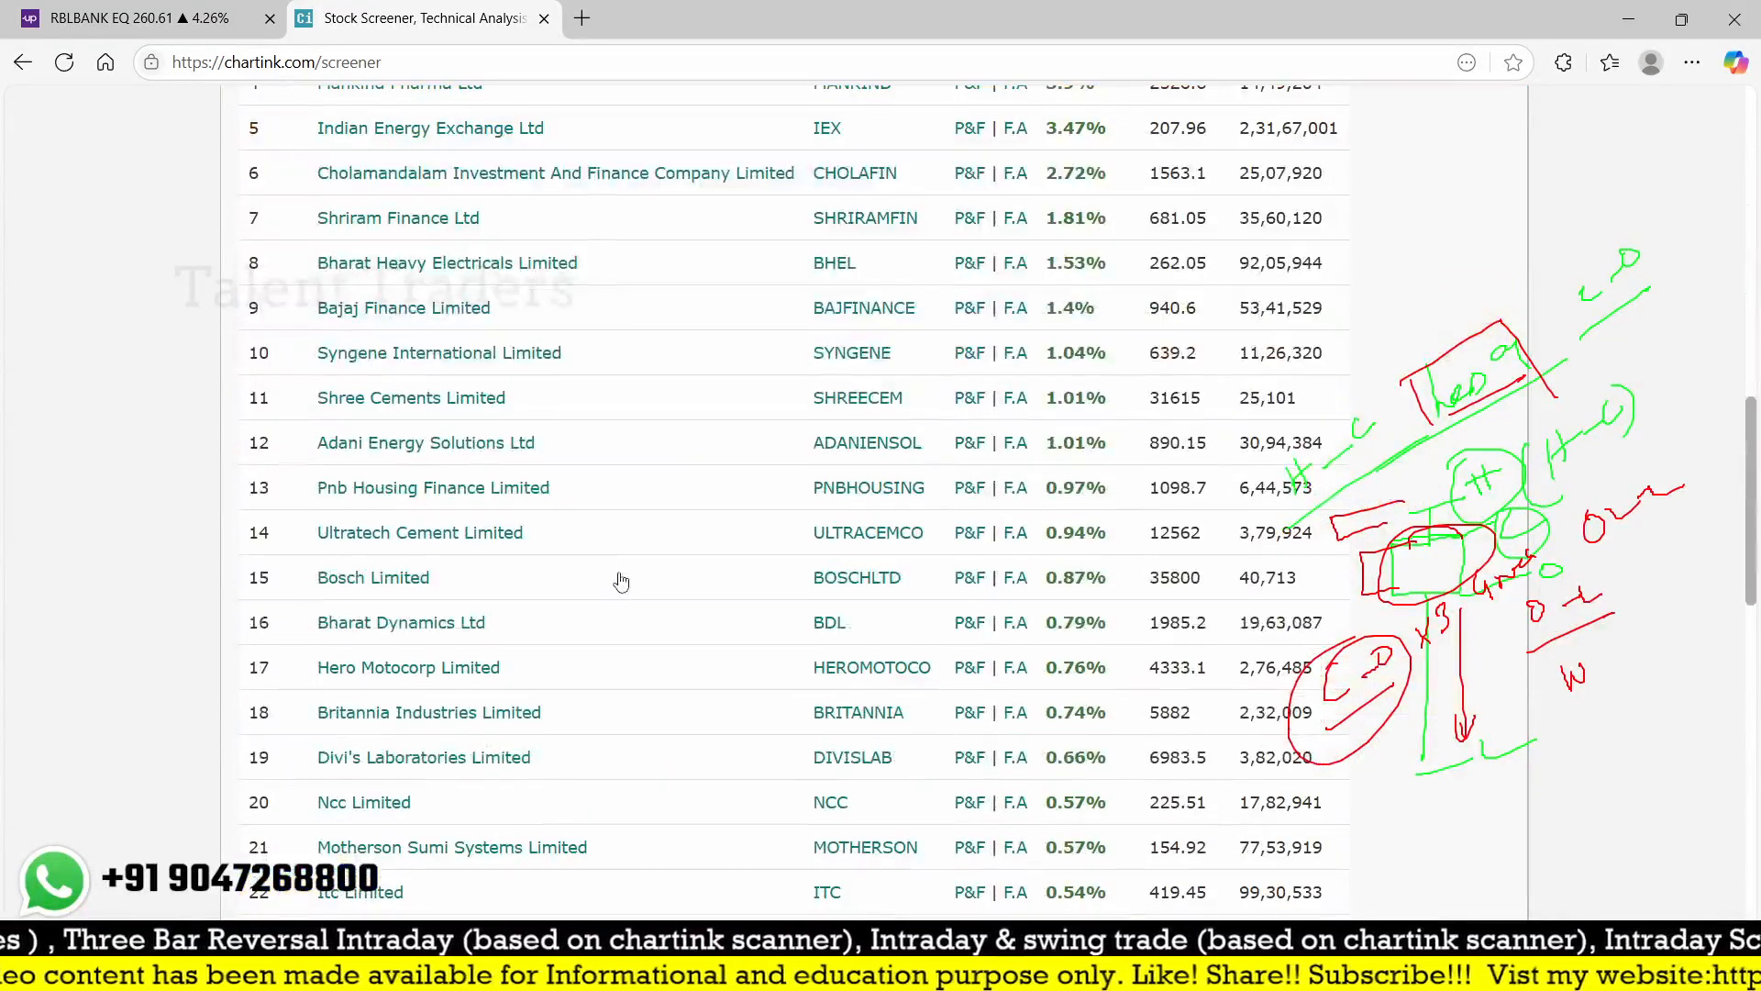
- Load HEROMOTOCO EQ in the Upstox chart and inspect its latest daily Heikin-Ashi candle
click(217, 9)
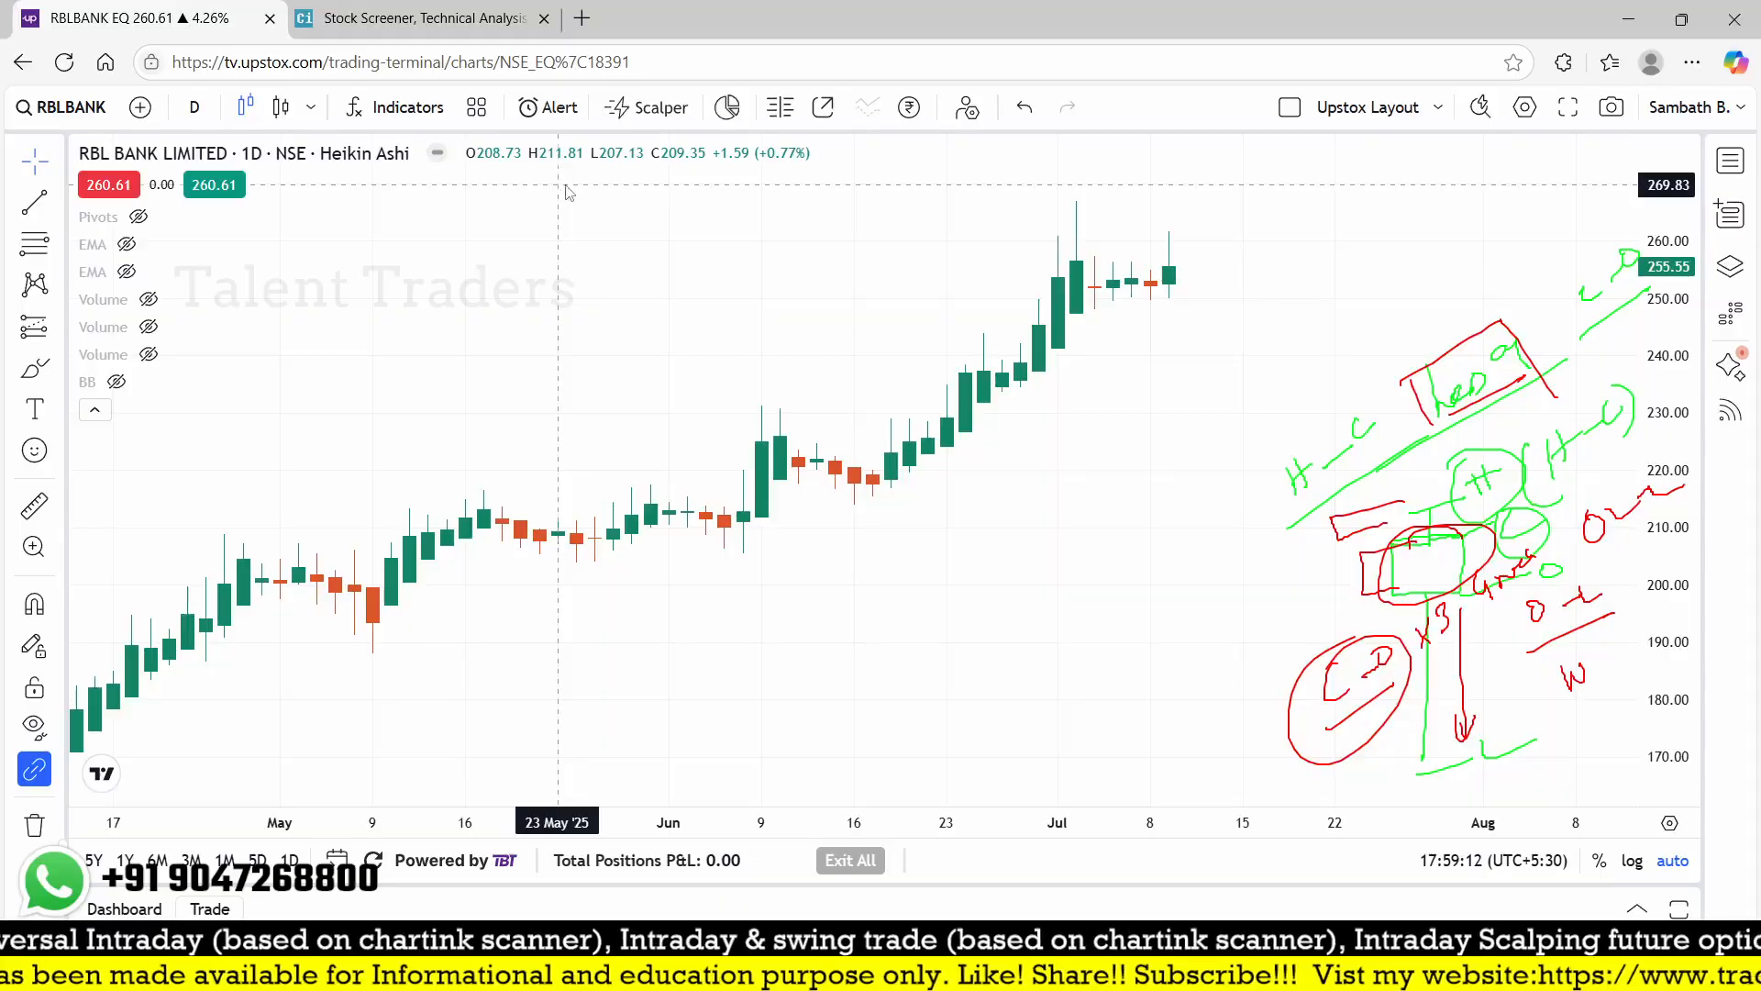
text(hero)
key(Down)
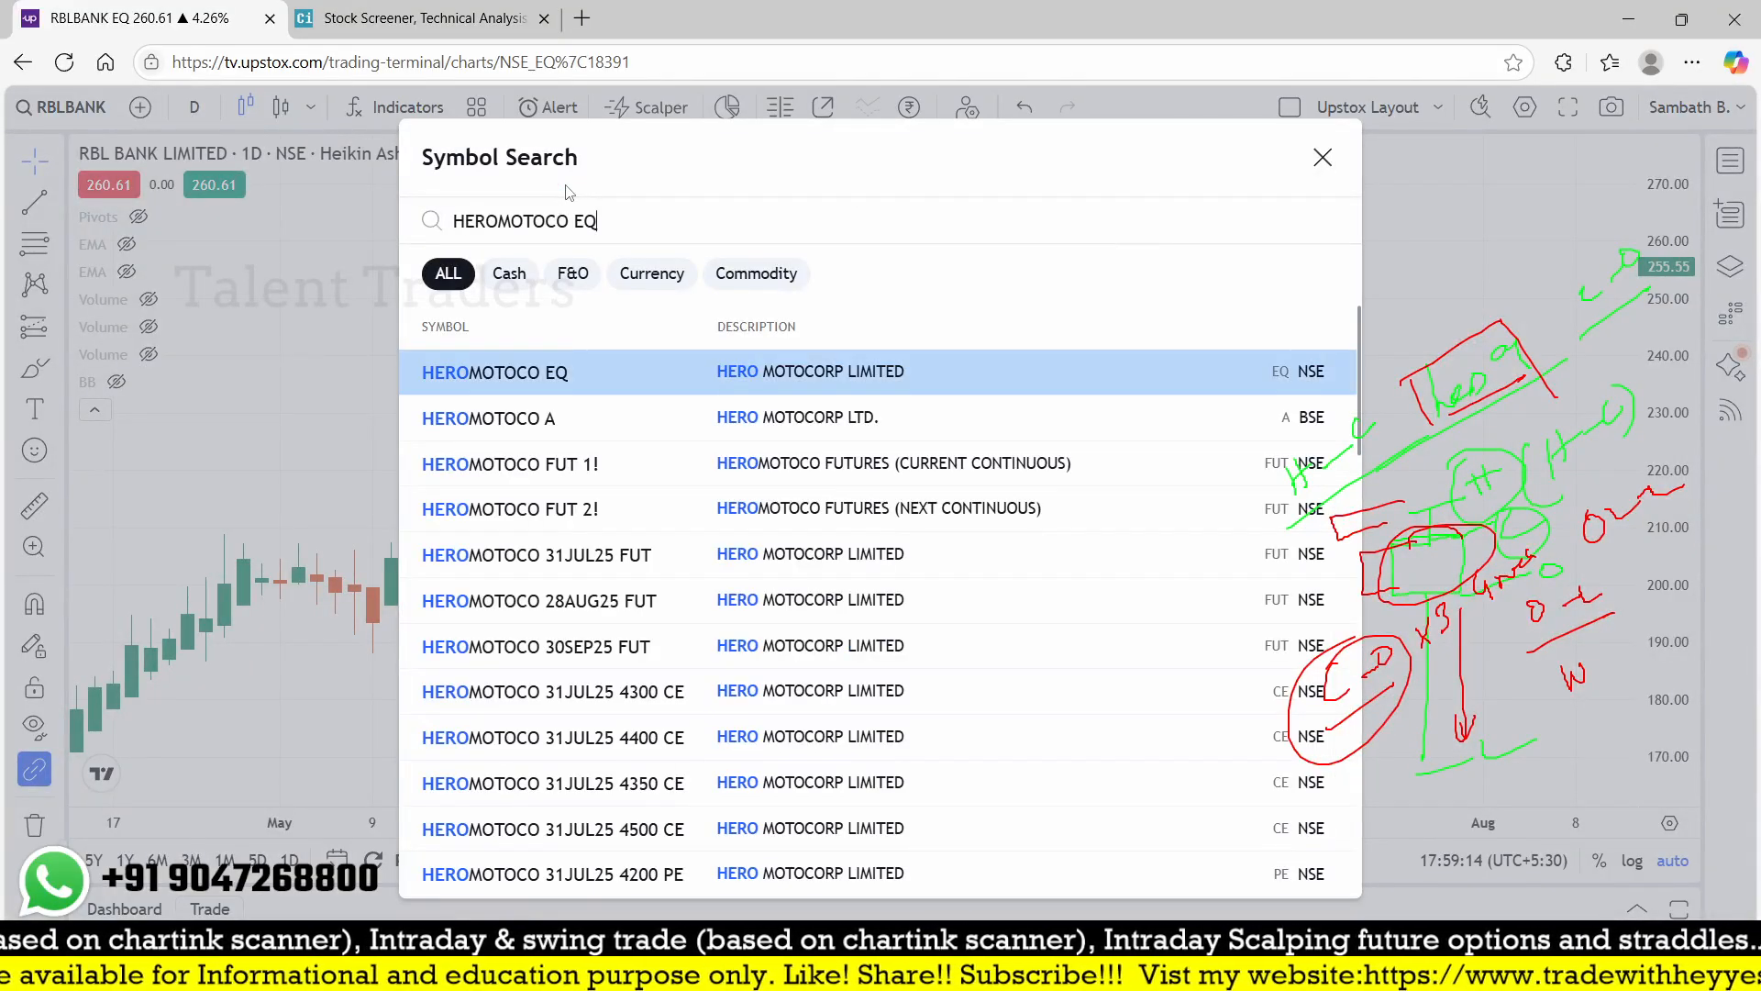
key(Return)
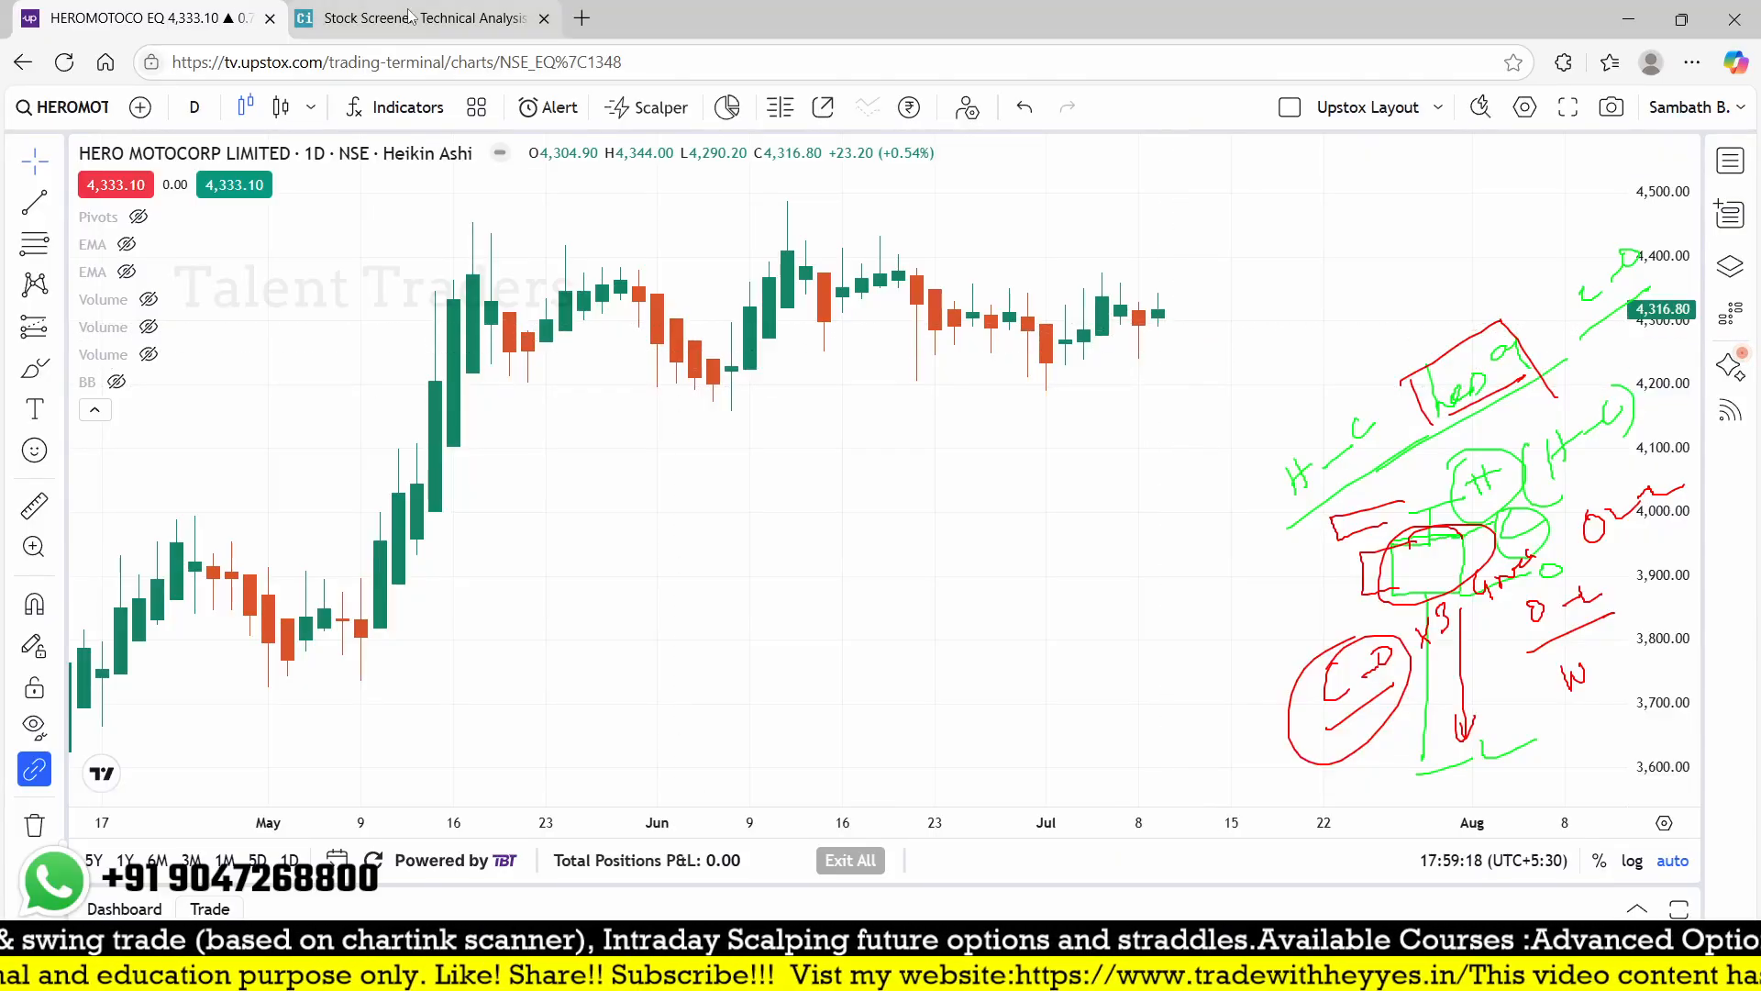
mouse_move(408, 18)
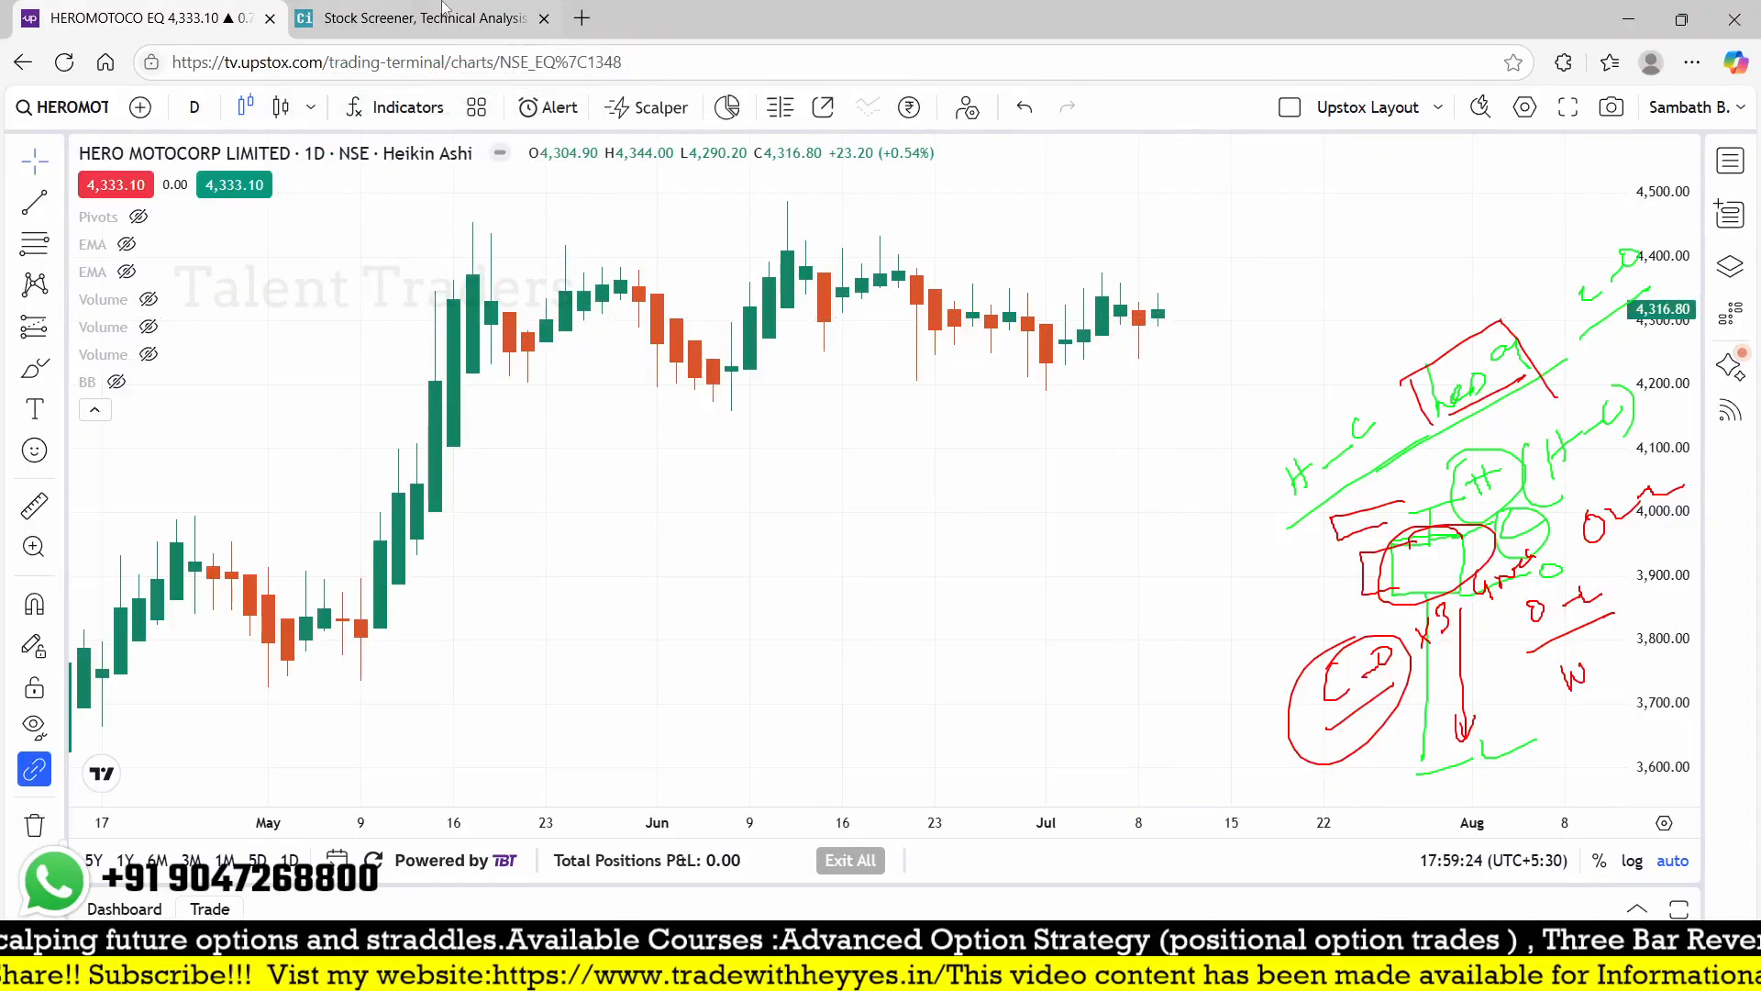
- Back in the Chartink screener, multiply the second filter's HA-High minus HA-Close bracket by the number .90
click(441, 9)
scroll(514, 619, up, 15)
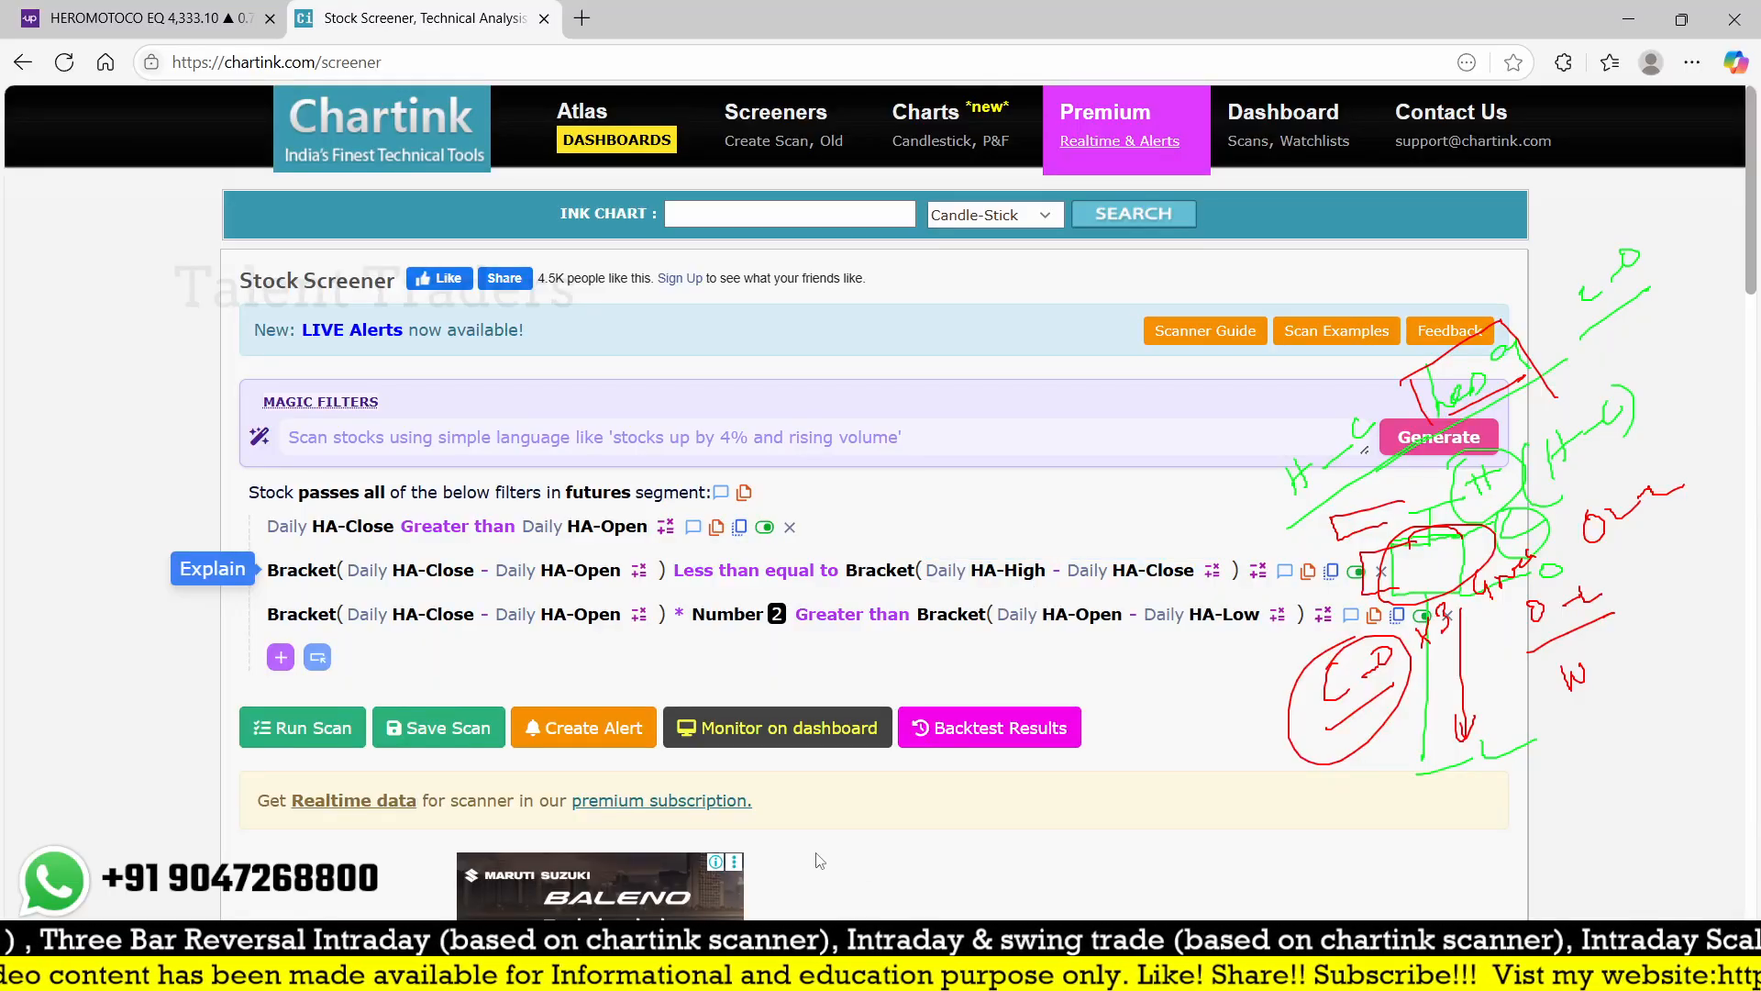
click(1258, 570)
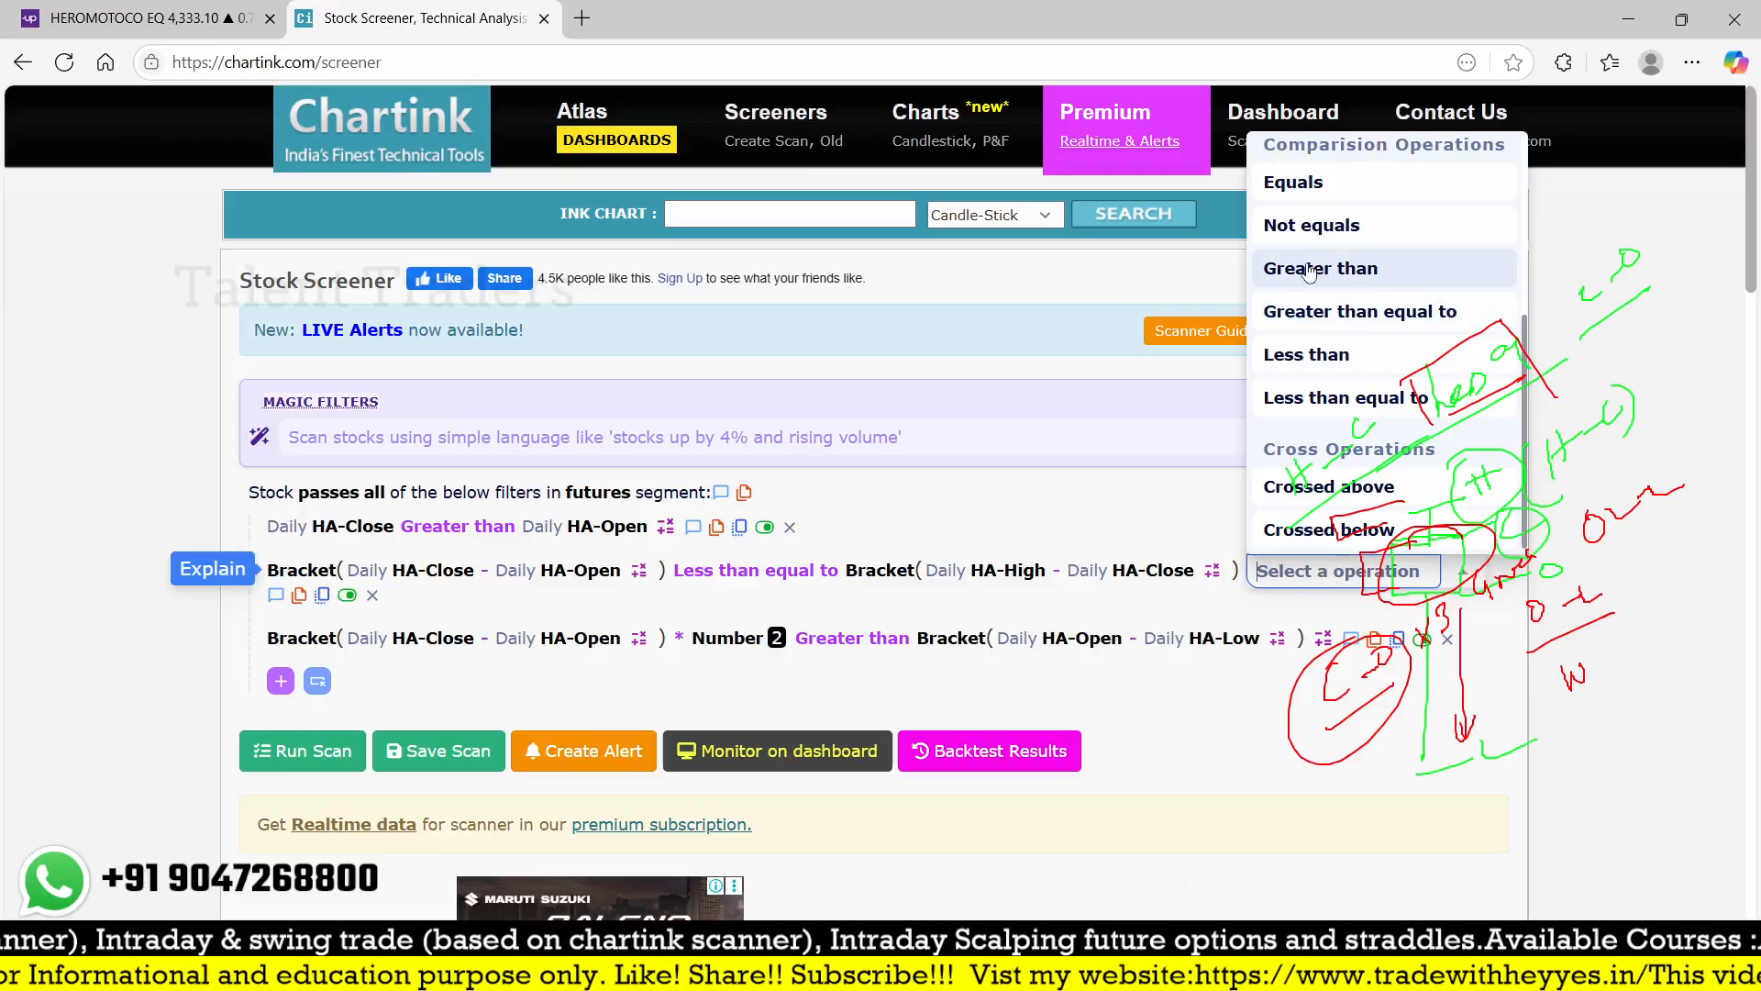
scroll(1347, 256, up, 1)
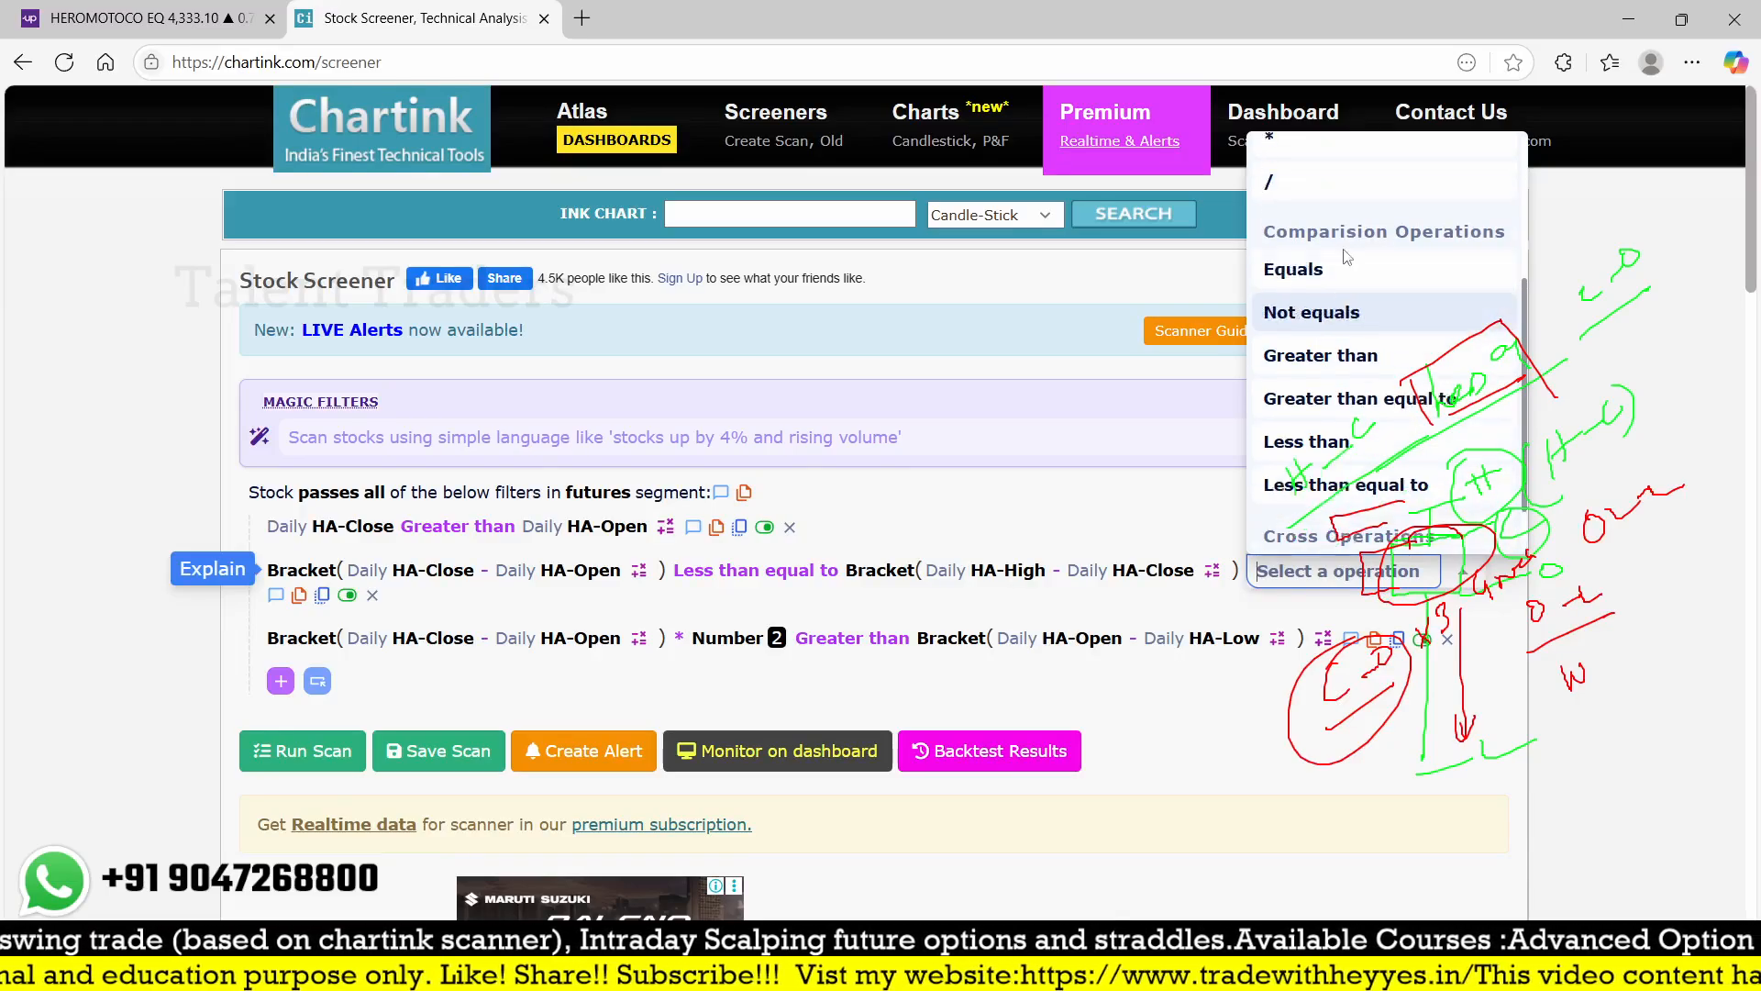
scroll(1339, 252, up, 1)
click(1284, 275)
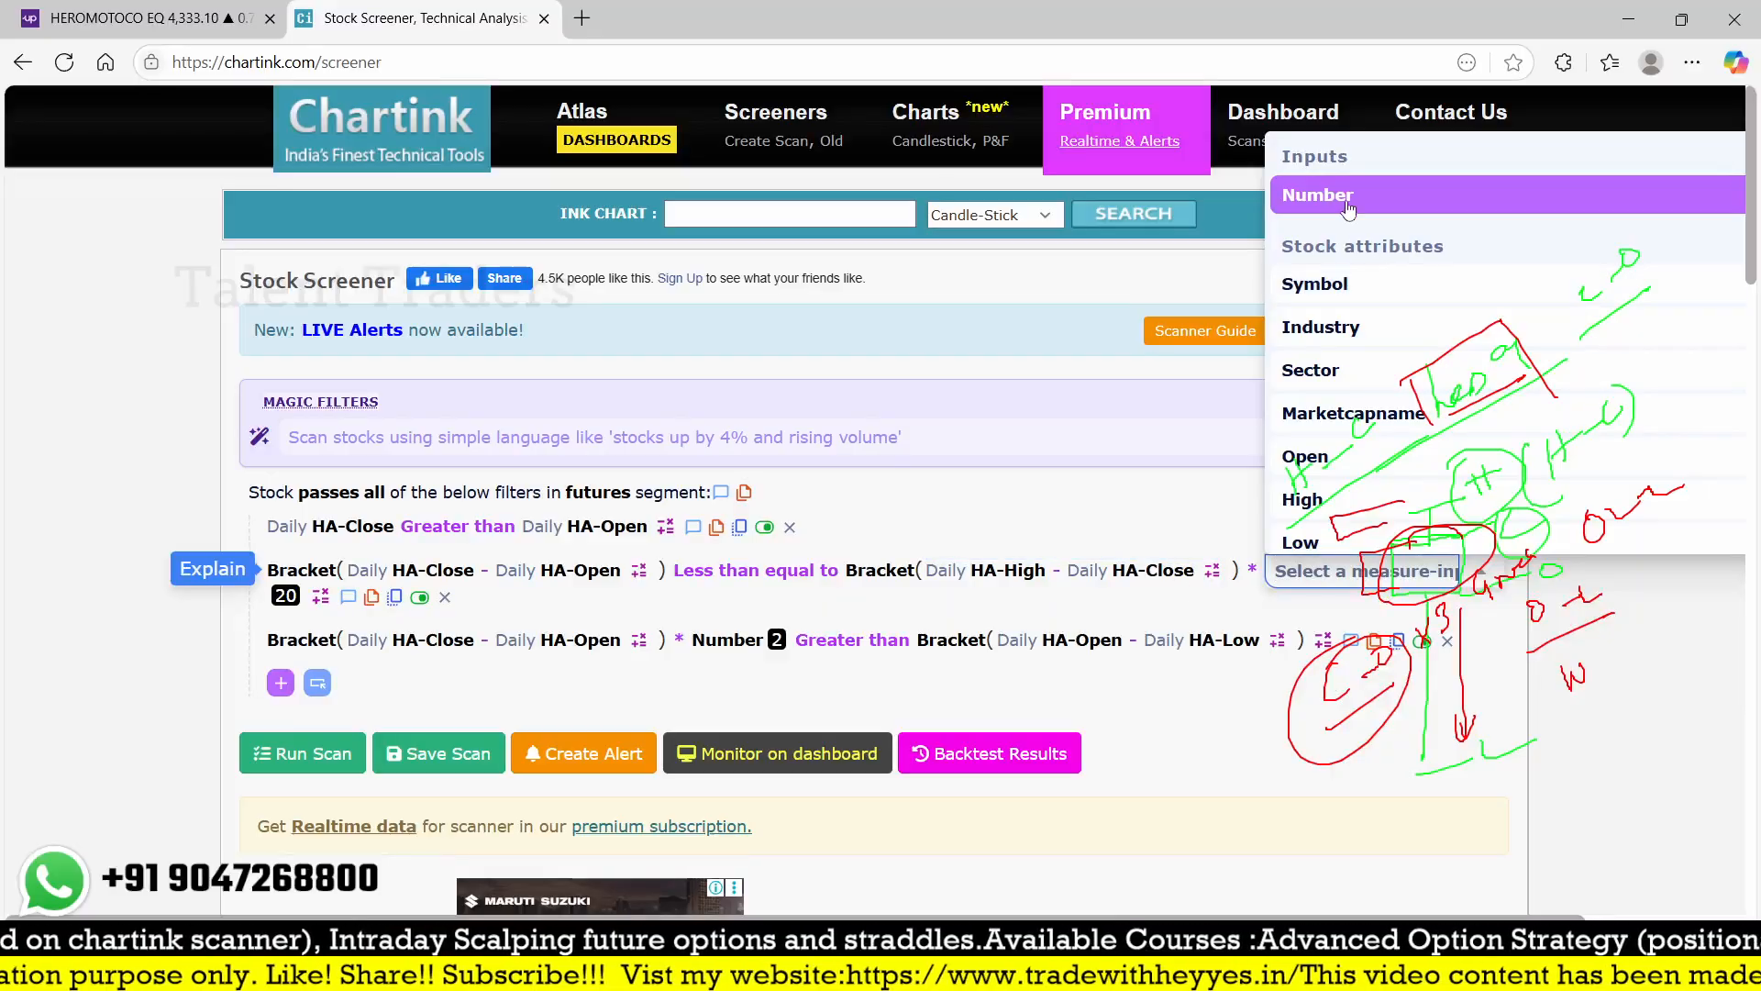
click(1346, 209)
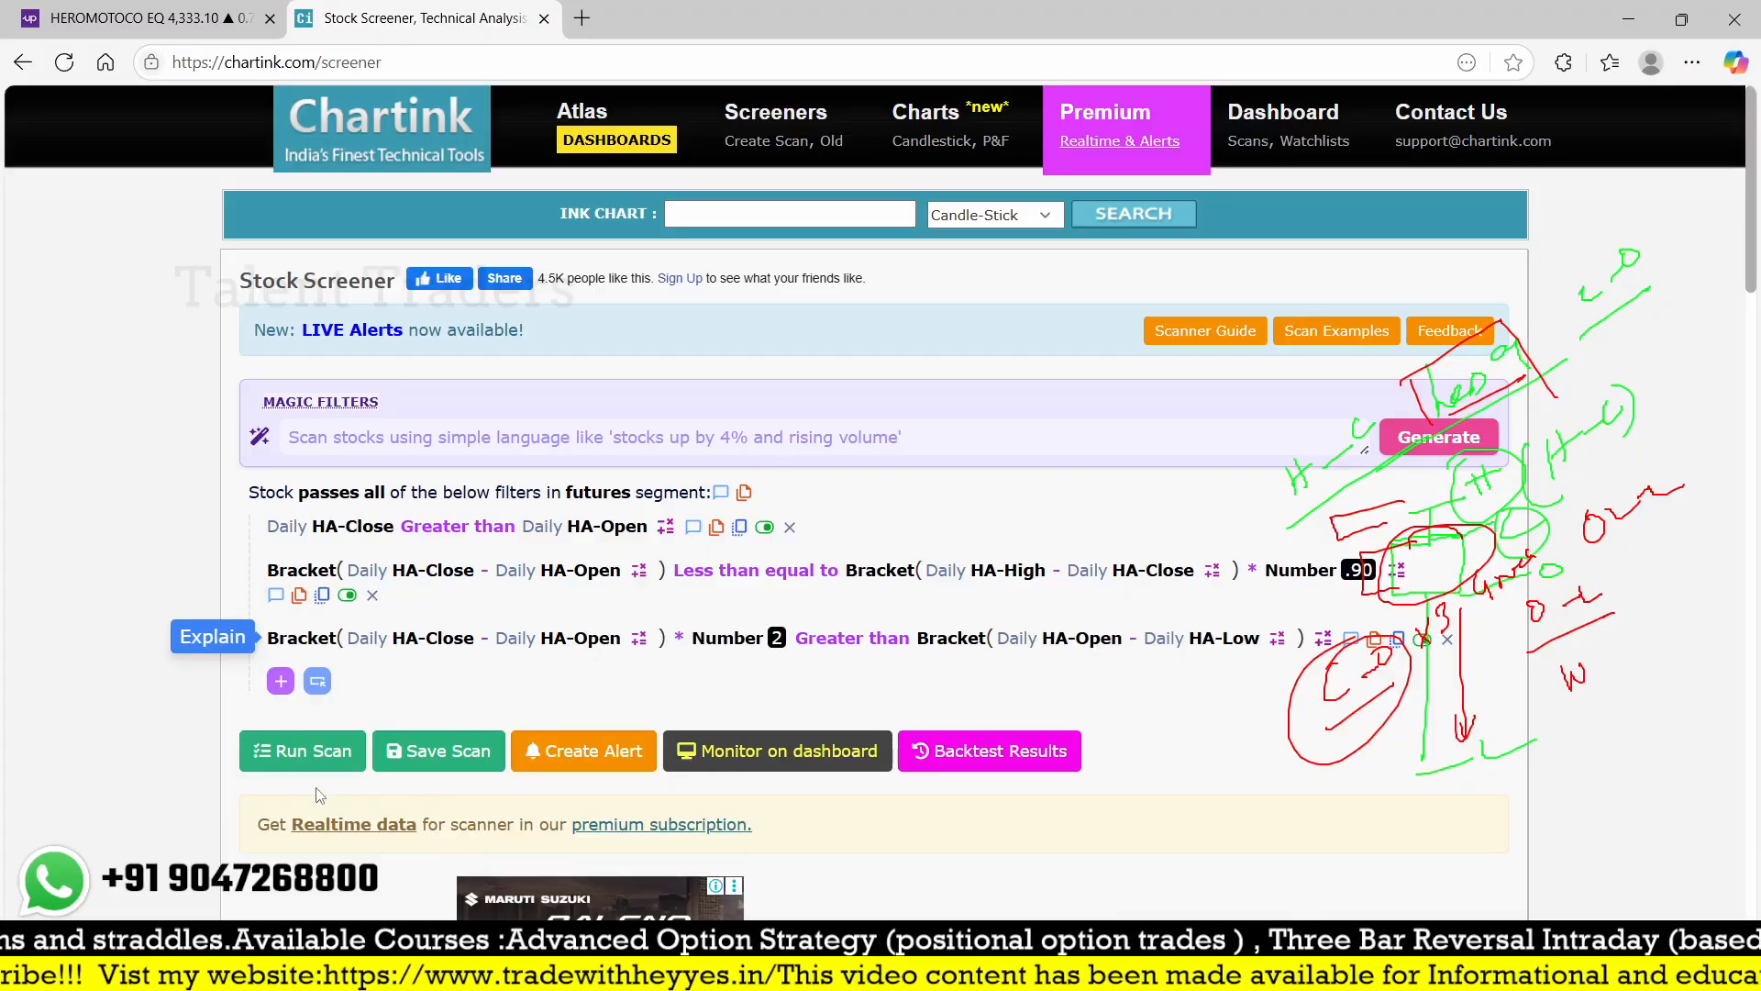
- Run the revised scan and look through the matching futures stocks, then switch to the Upstox chart
click(303, 751)
scroll(973, 566, down, 13)
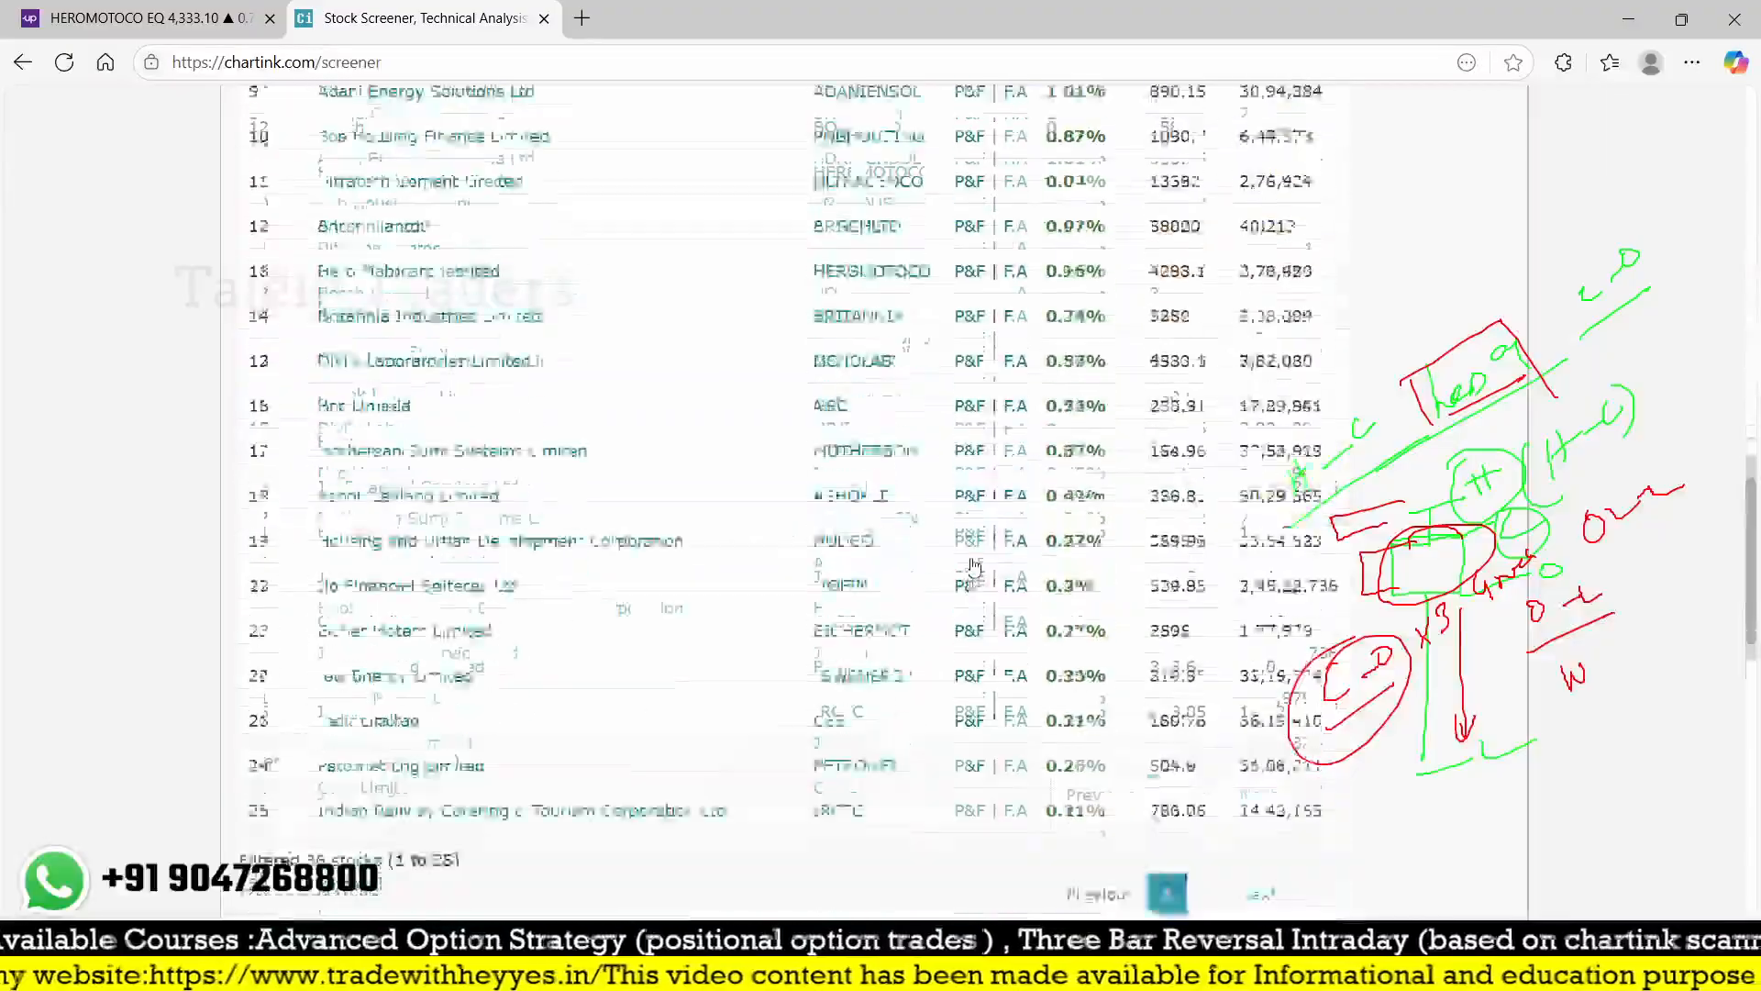
scroll(964, 566, up, 15)
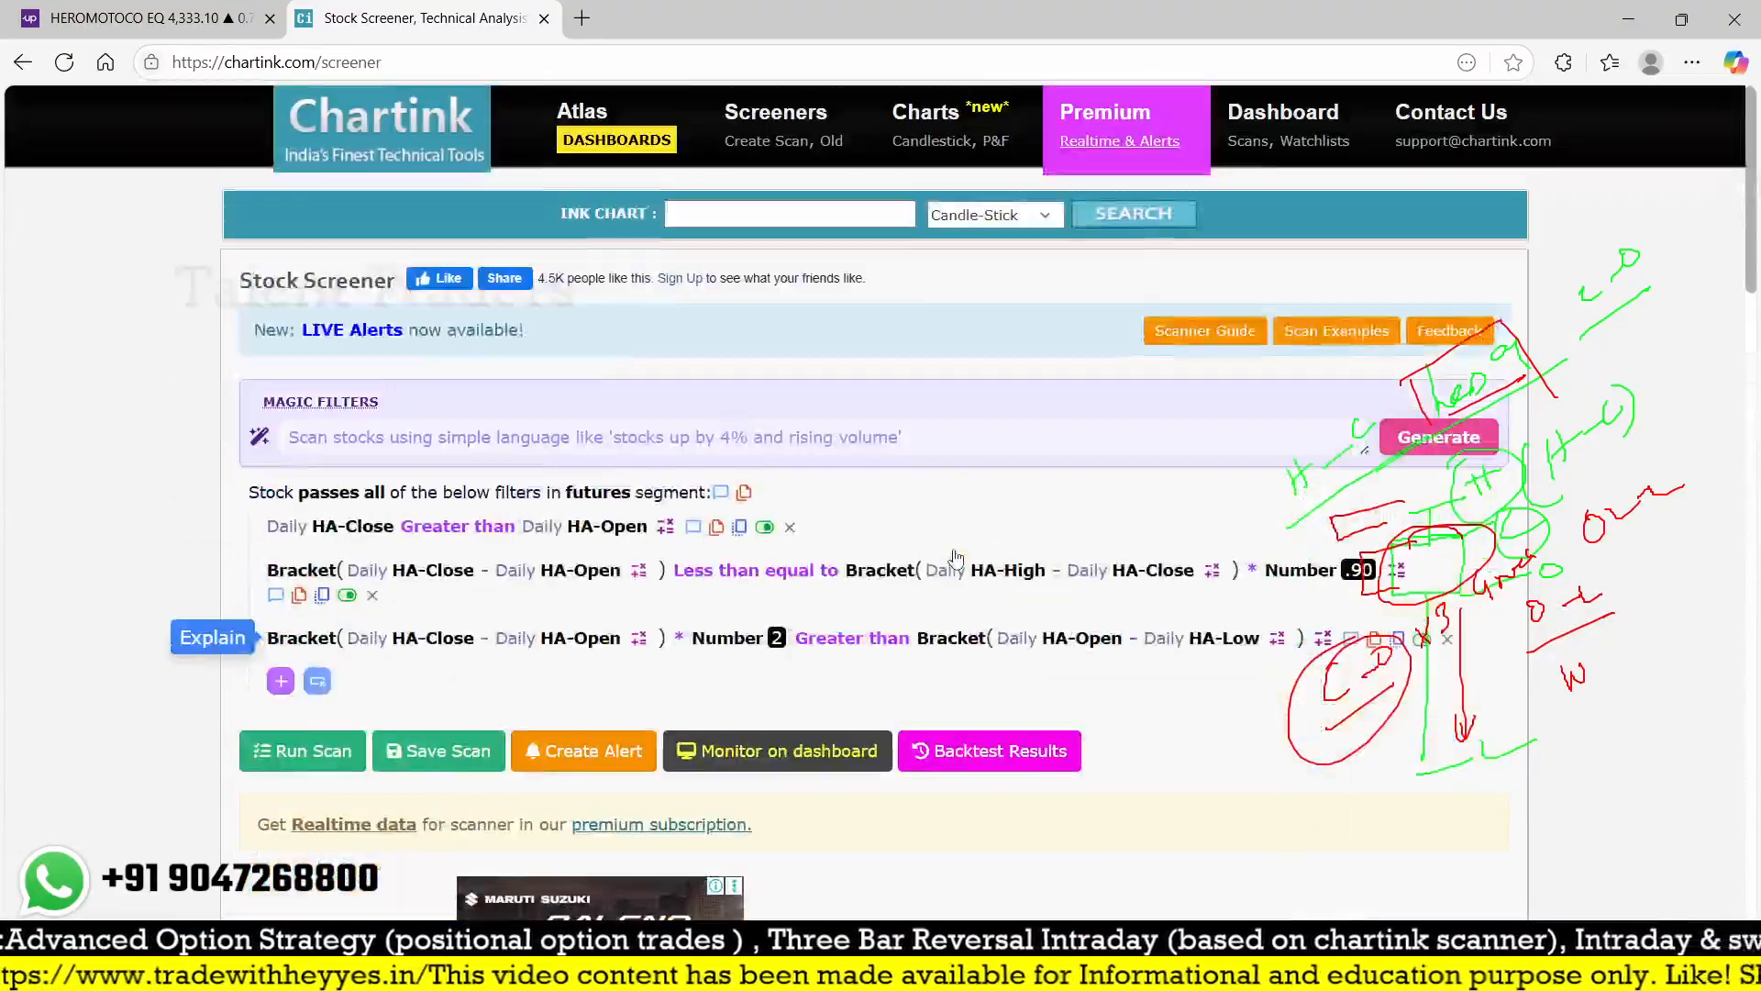
scroll(729, 339, down, 5)
scroll(729, 339, down, 6)
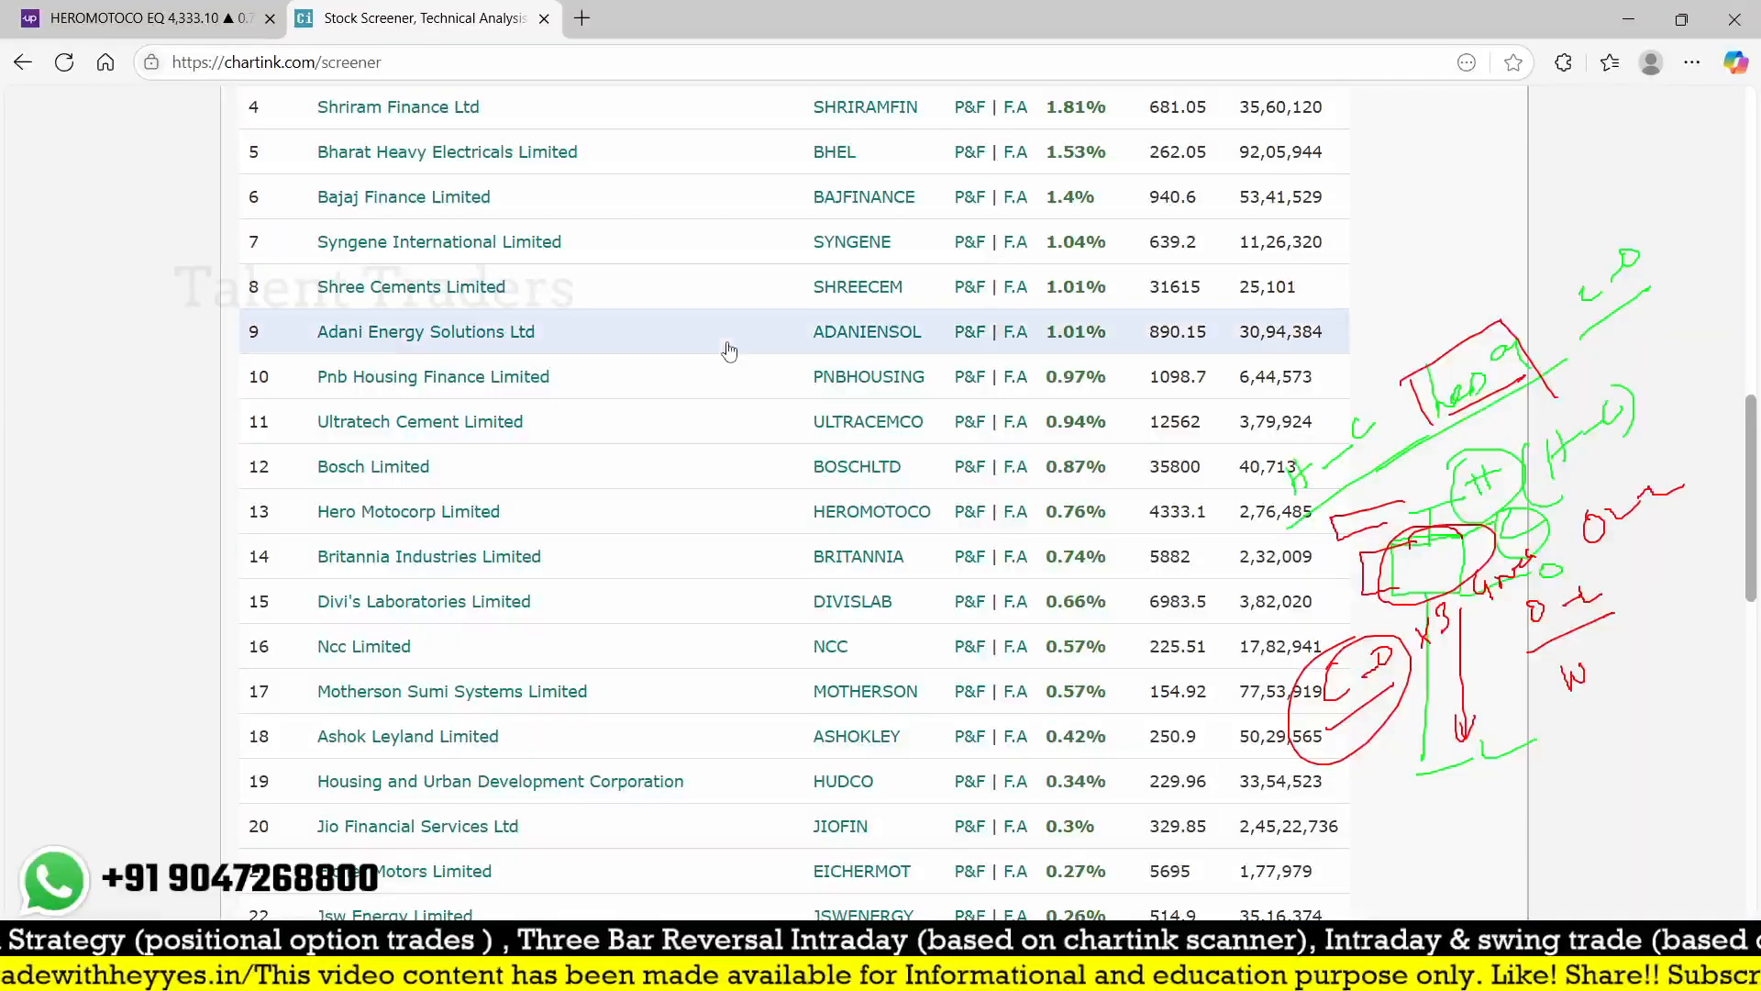
scroll(730, 350, down, 2)
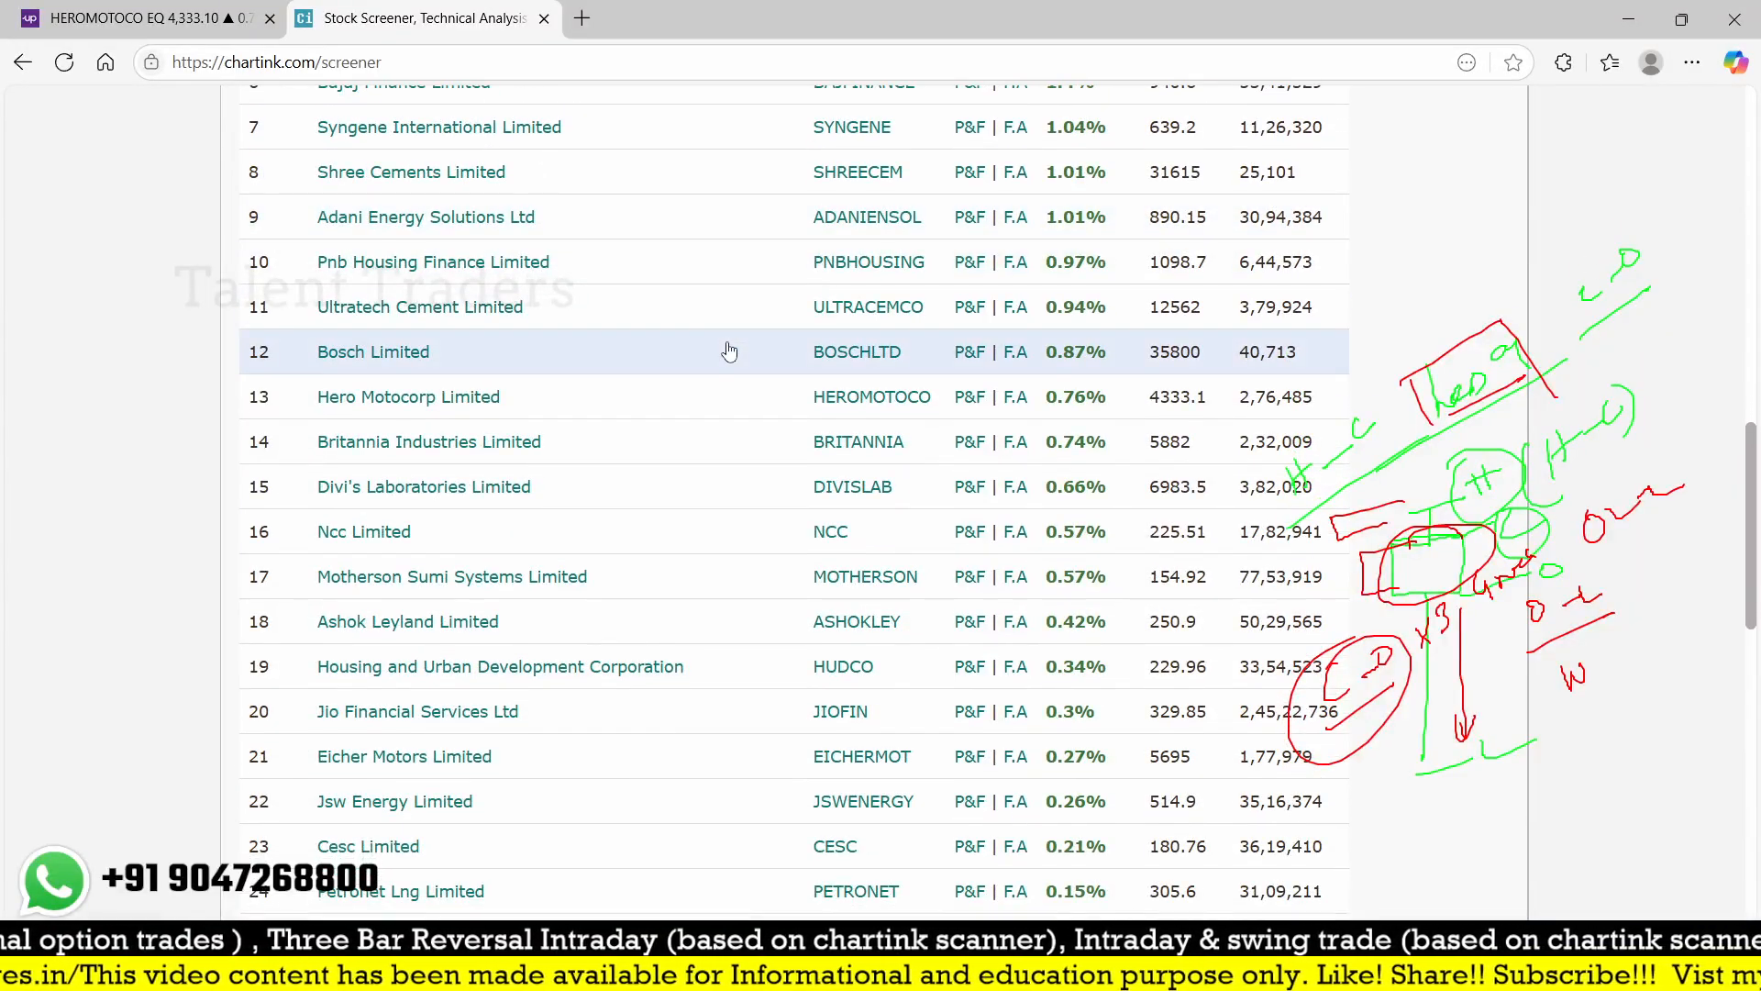
click(127, 11)
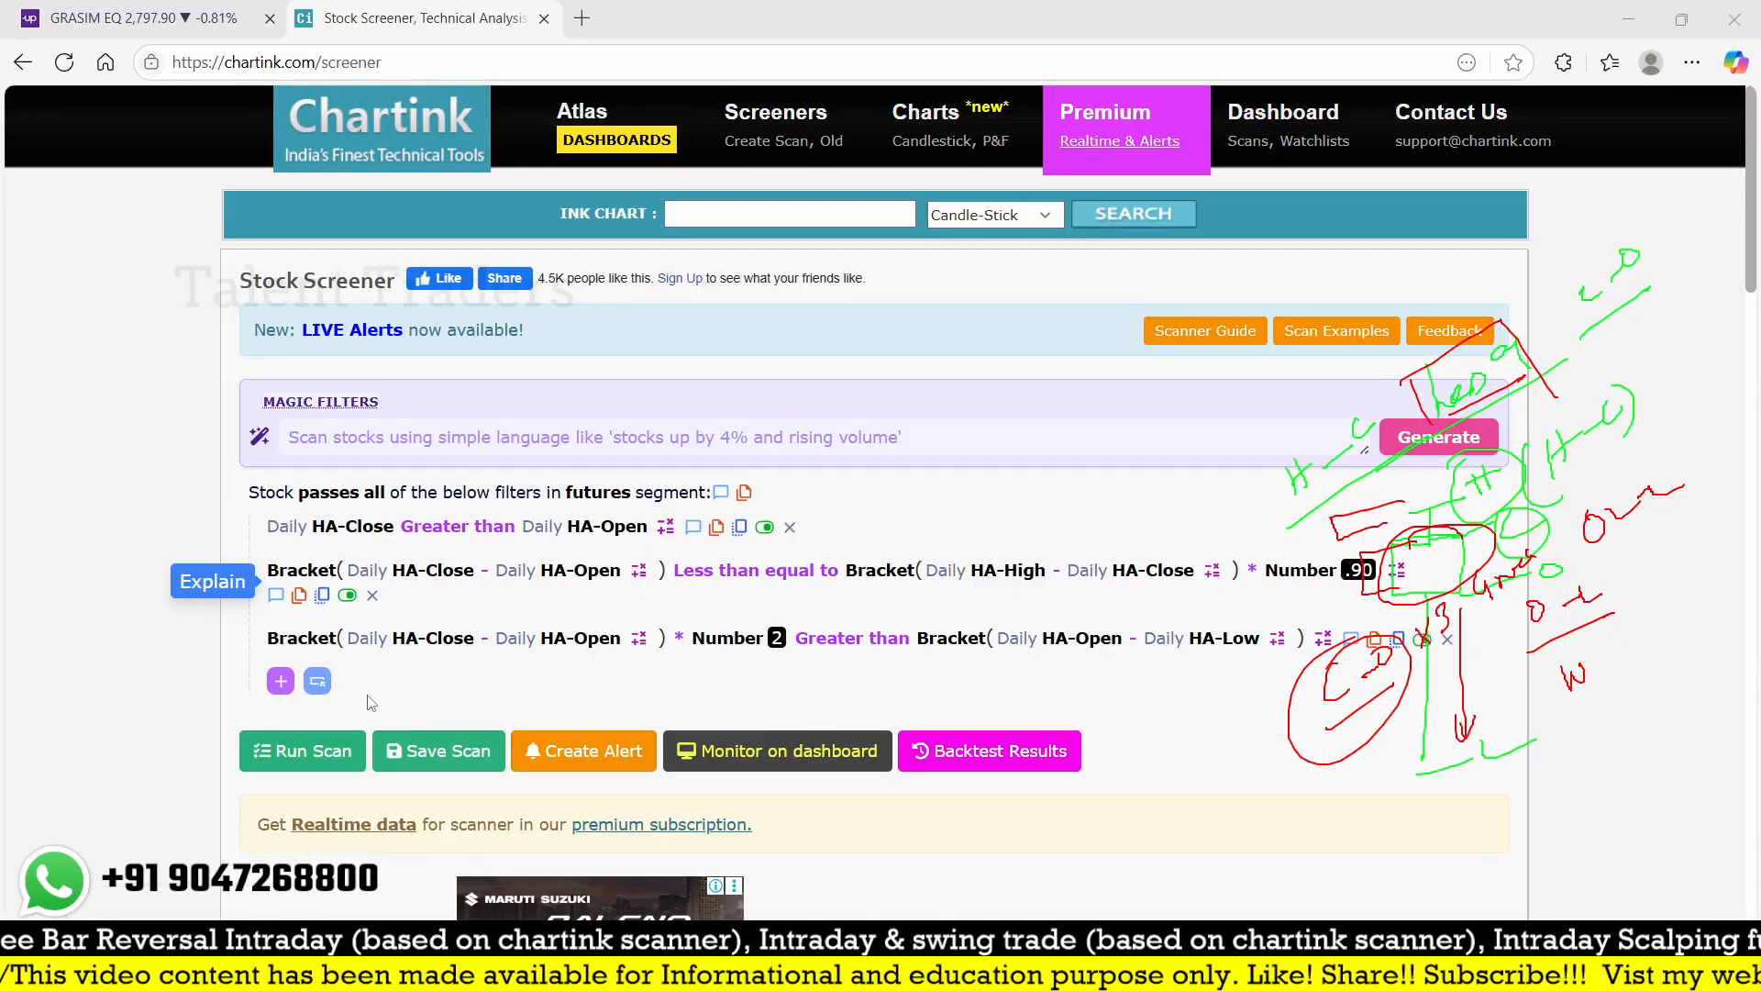
- In the third filter, replace HA-Close with HA-High in the first bracket and set the comparison to Less than
click(447, 645)
scroll(492, 587, up, 5)
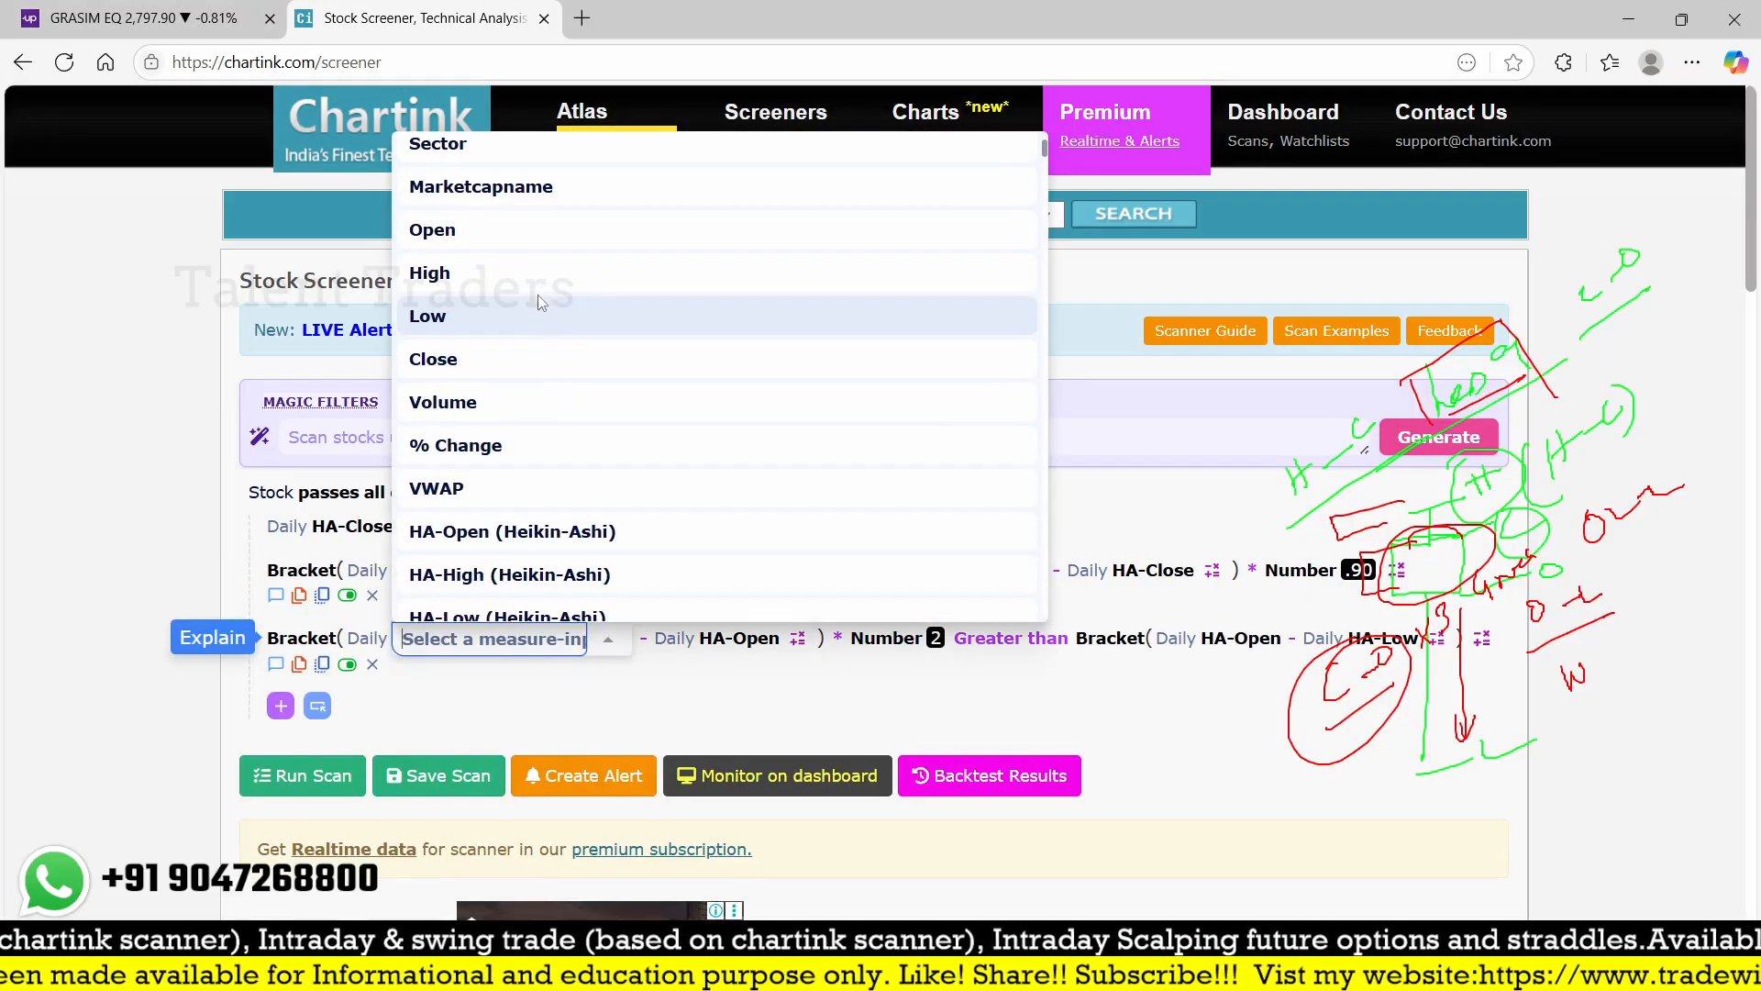
click(490, 577)
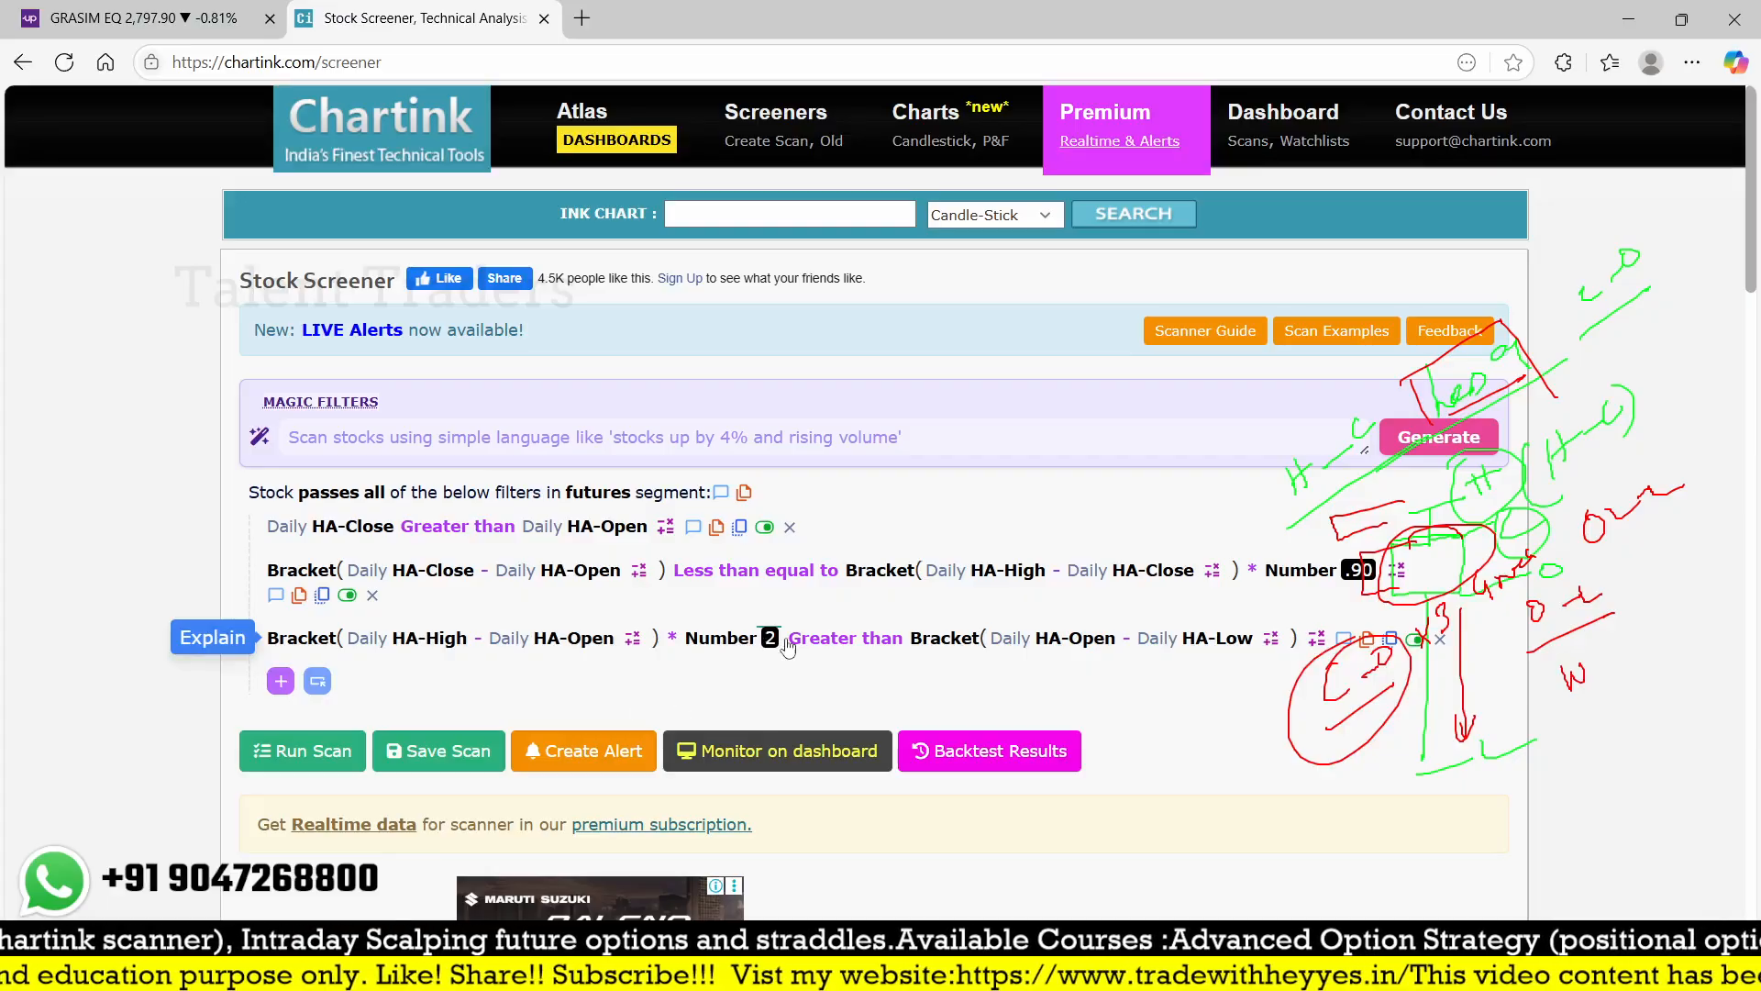
click(855, 639)
text(les)
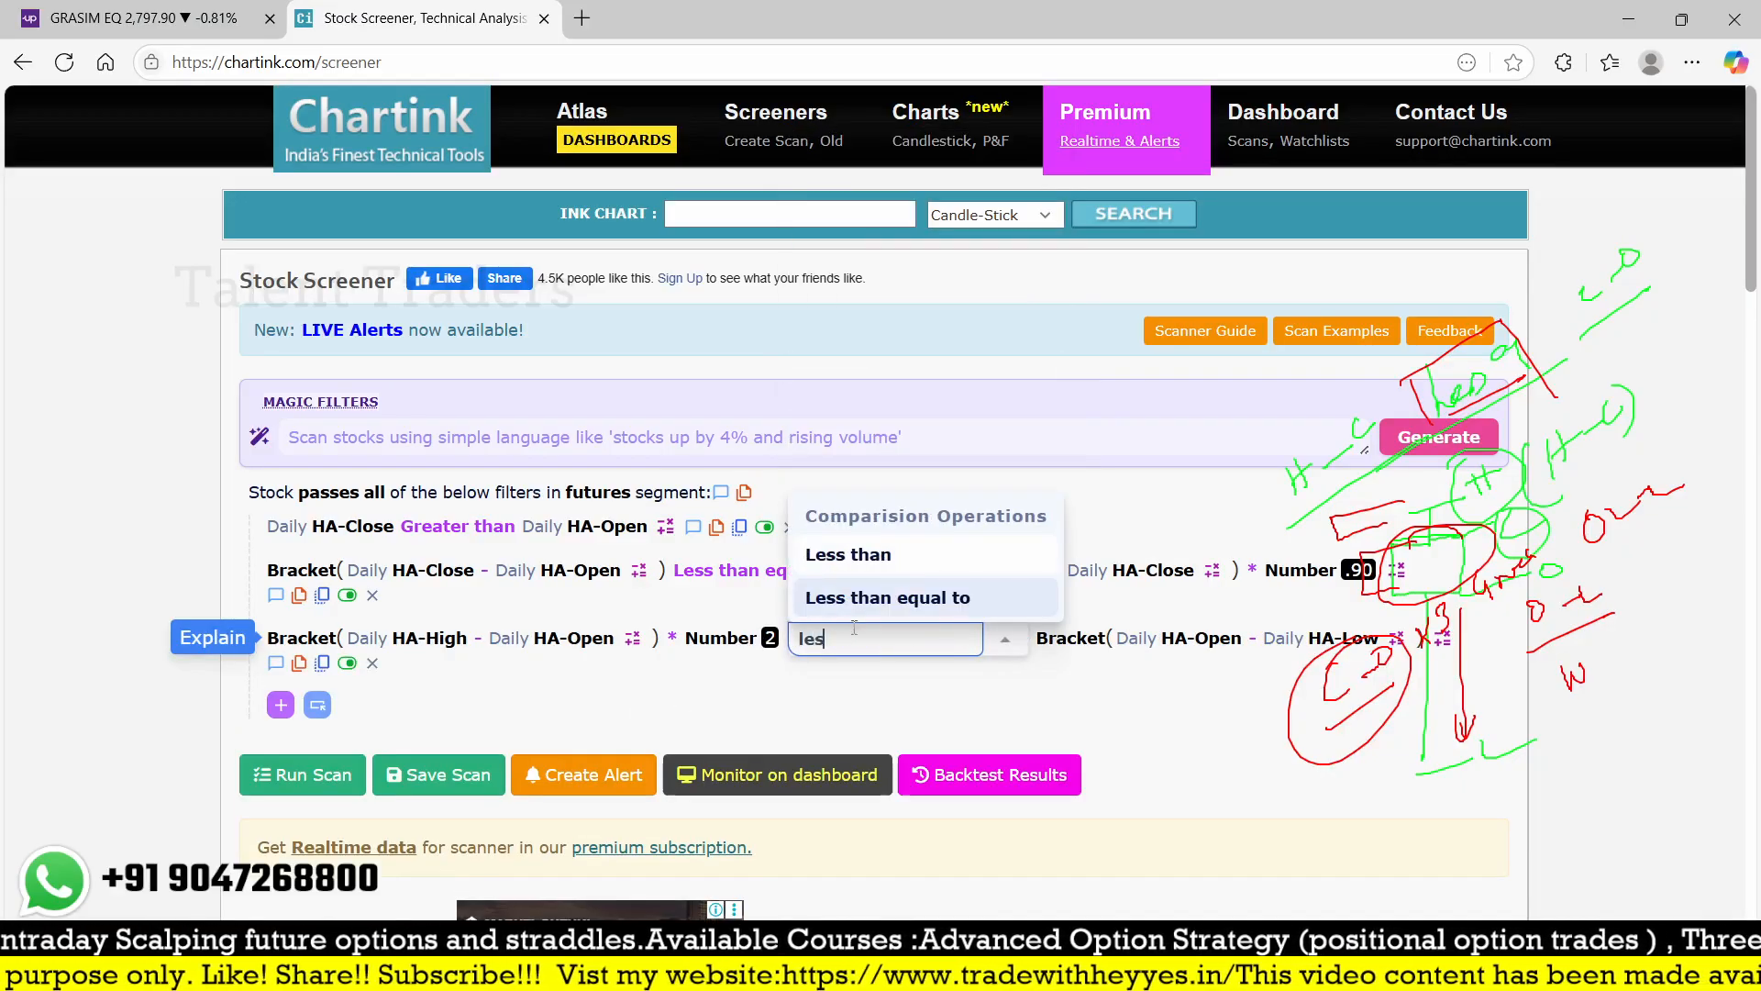
click(859, 554)
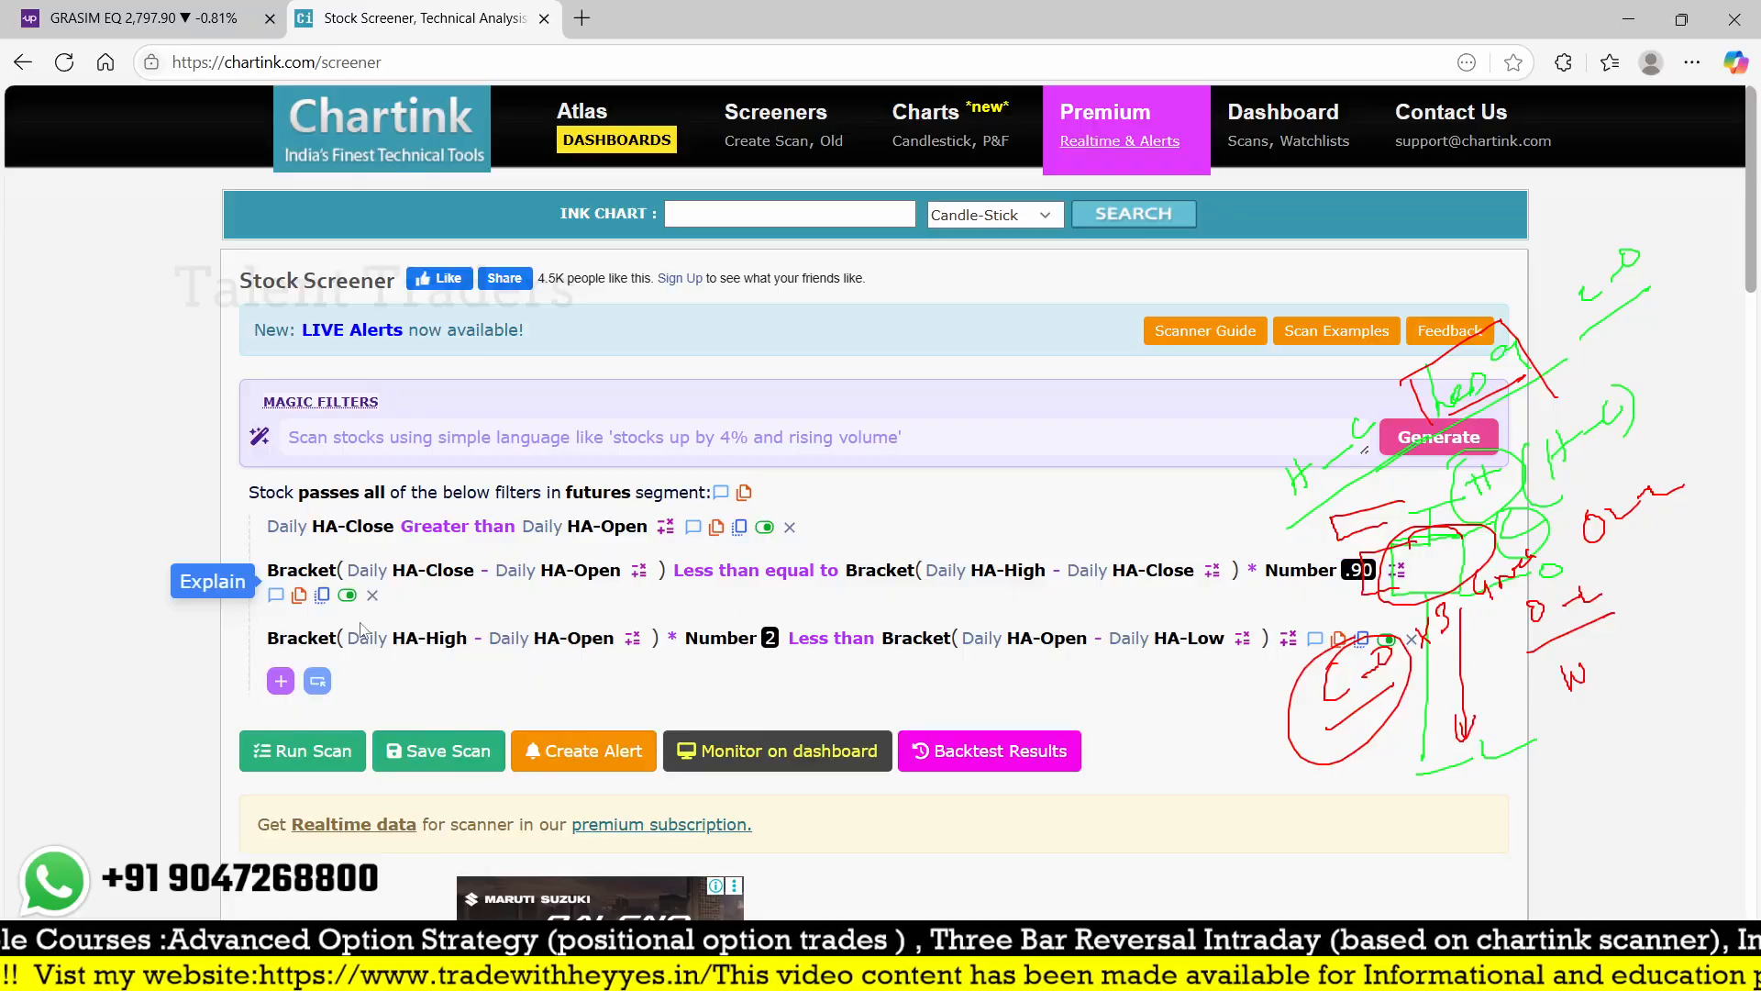
- Disable the second filter and add a fourth filter starting with a bracket of HA-High minus HA-Low
click(347, 595)
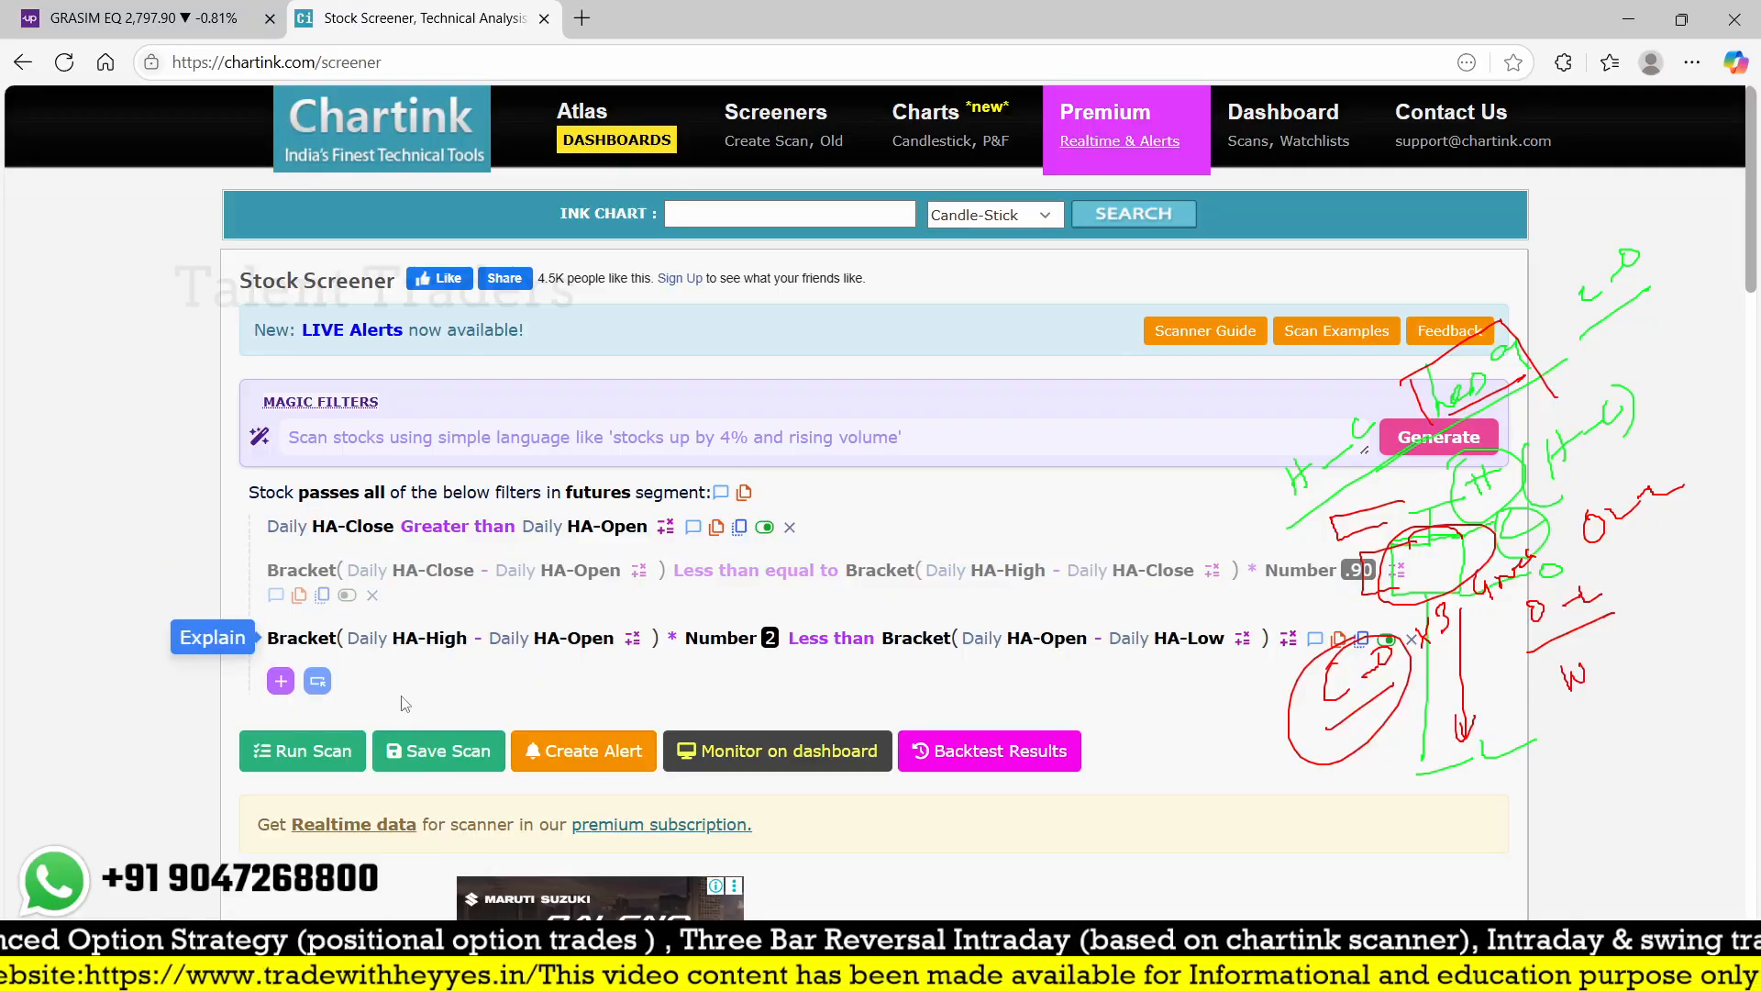
click(279, 680)
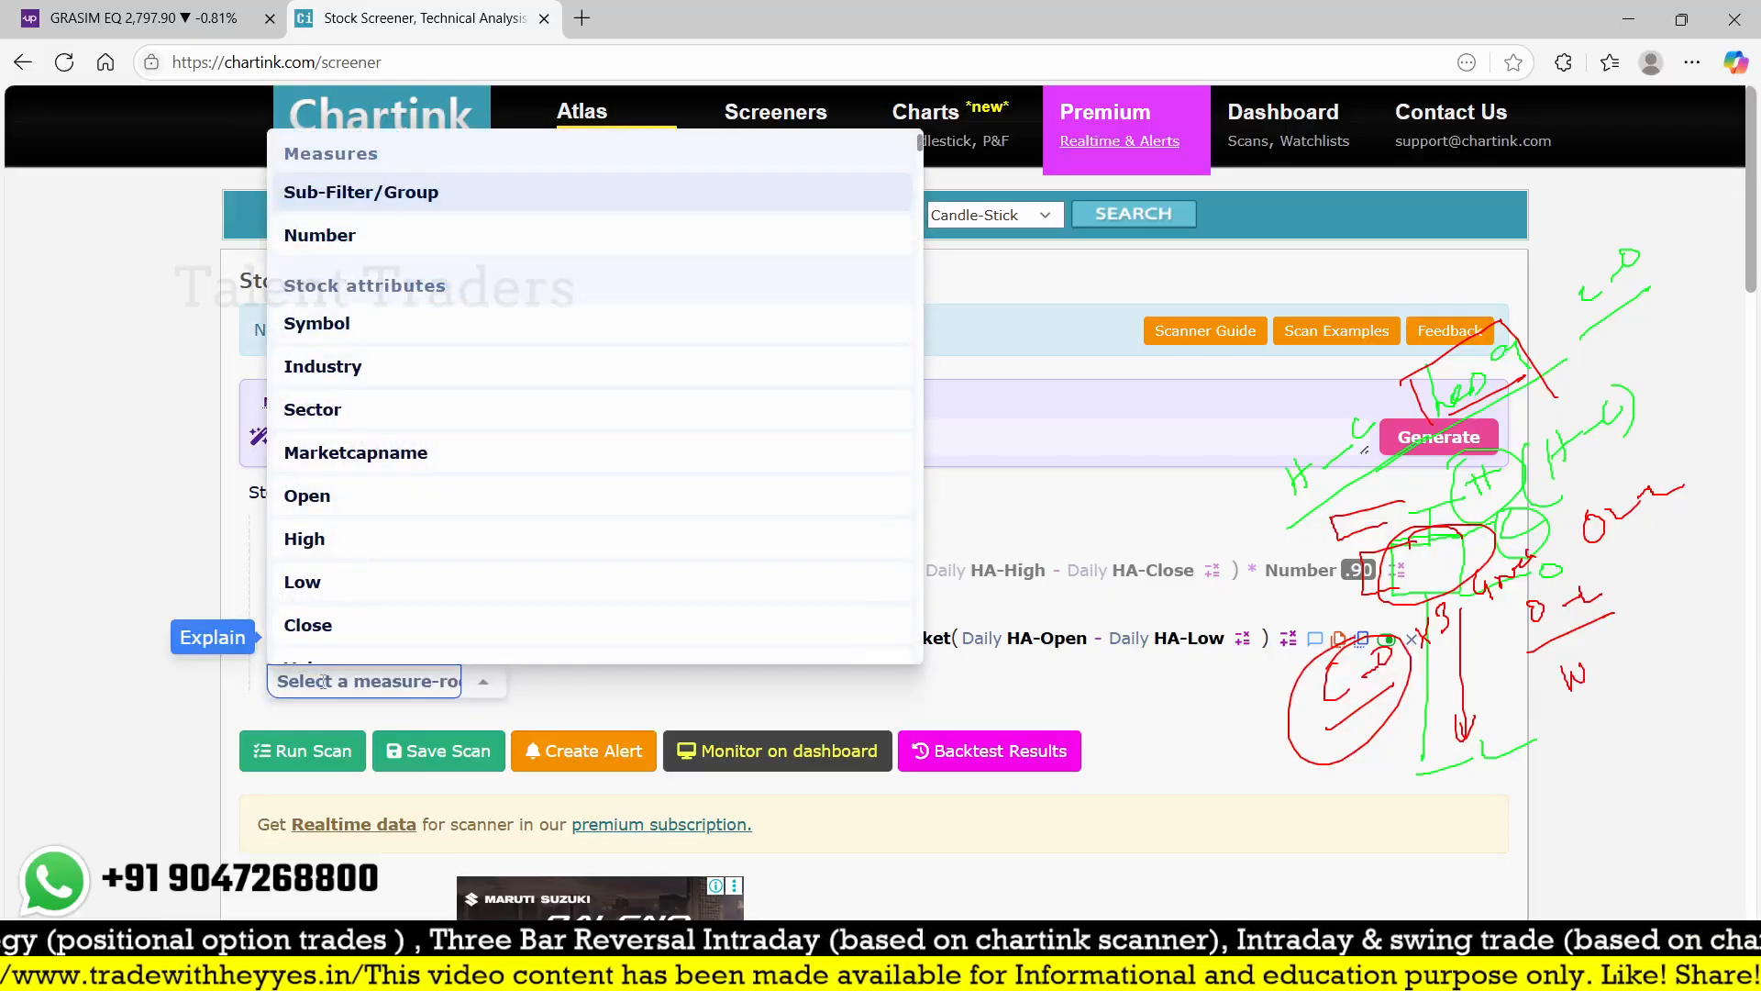
text(br)
click(450, 464)
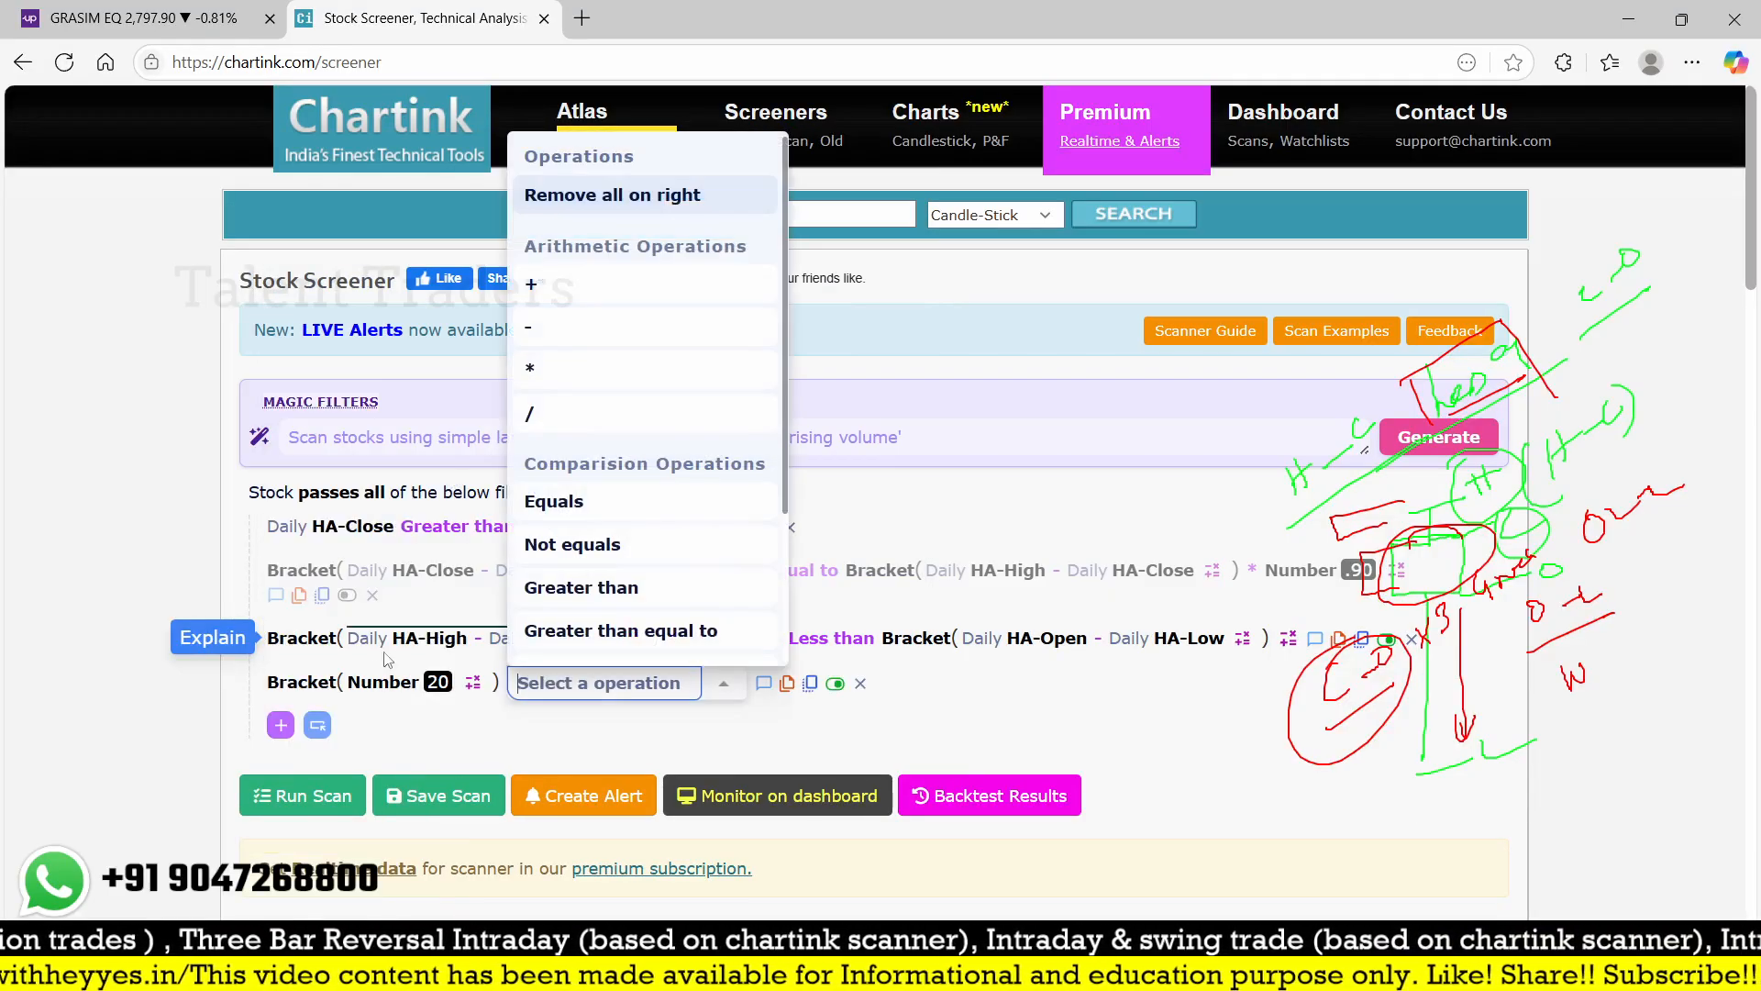
click(370, 683)
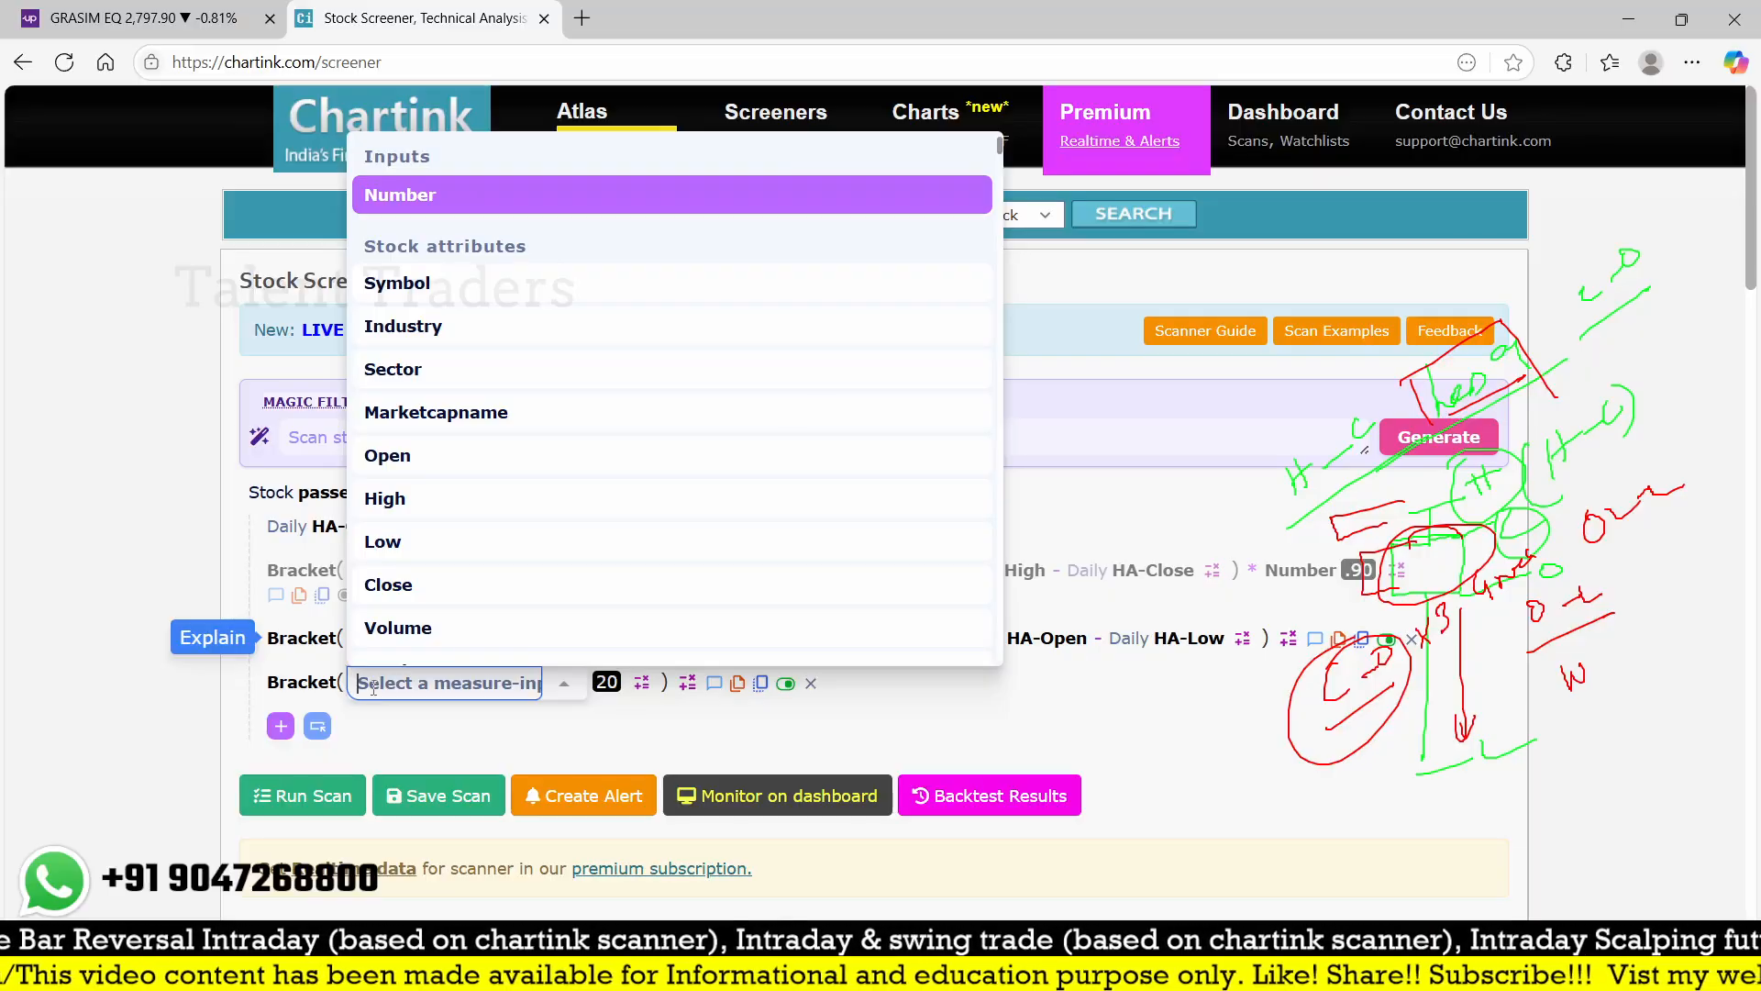
text(hi)
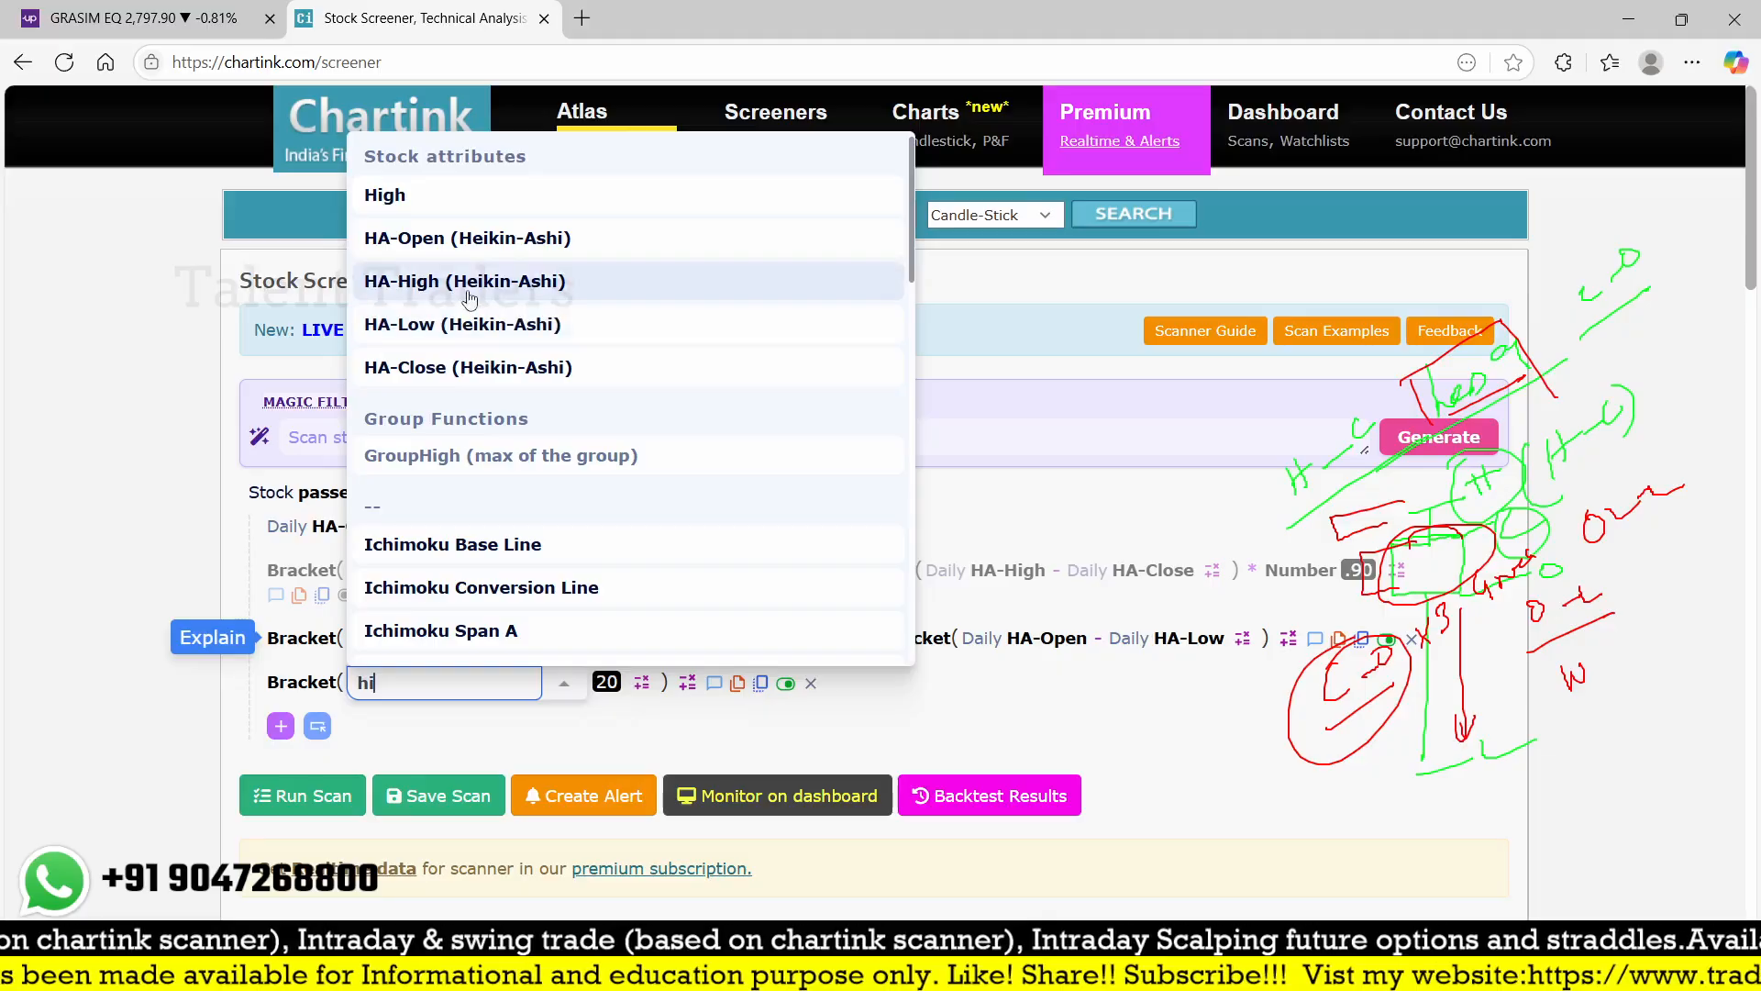
click(470, 281)
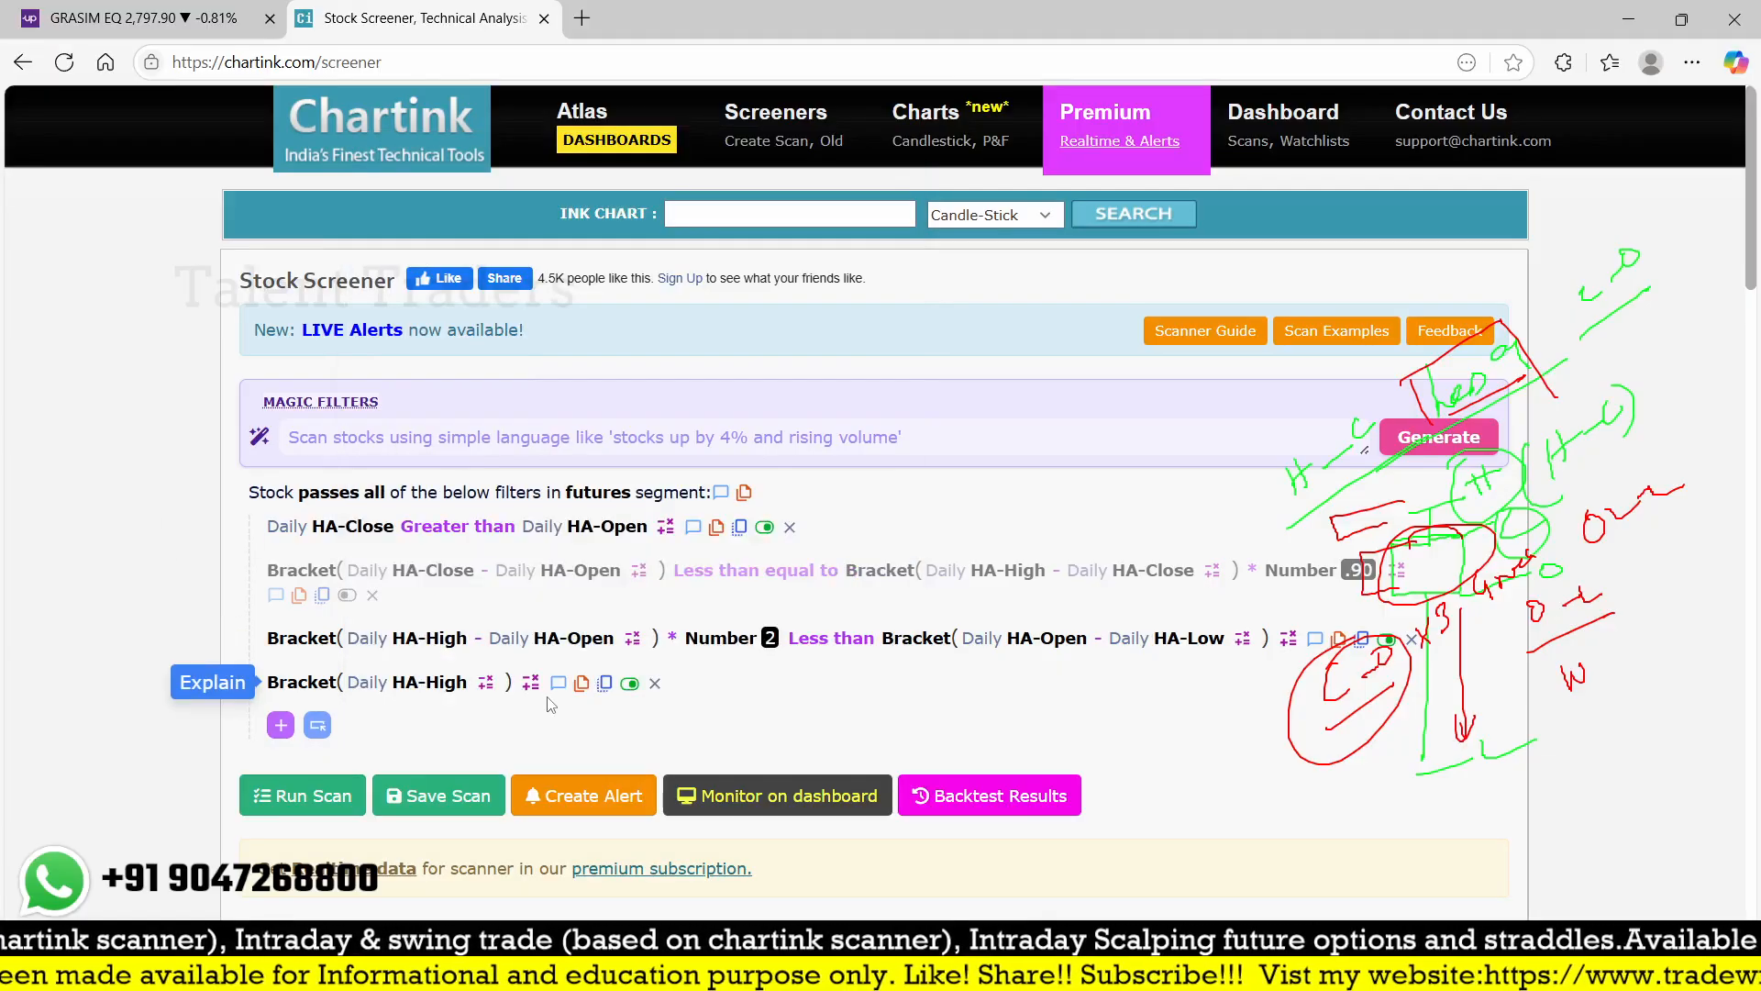
click(532, 316)
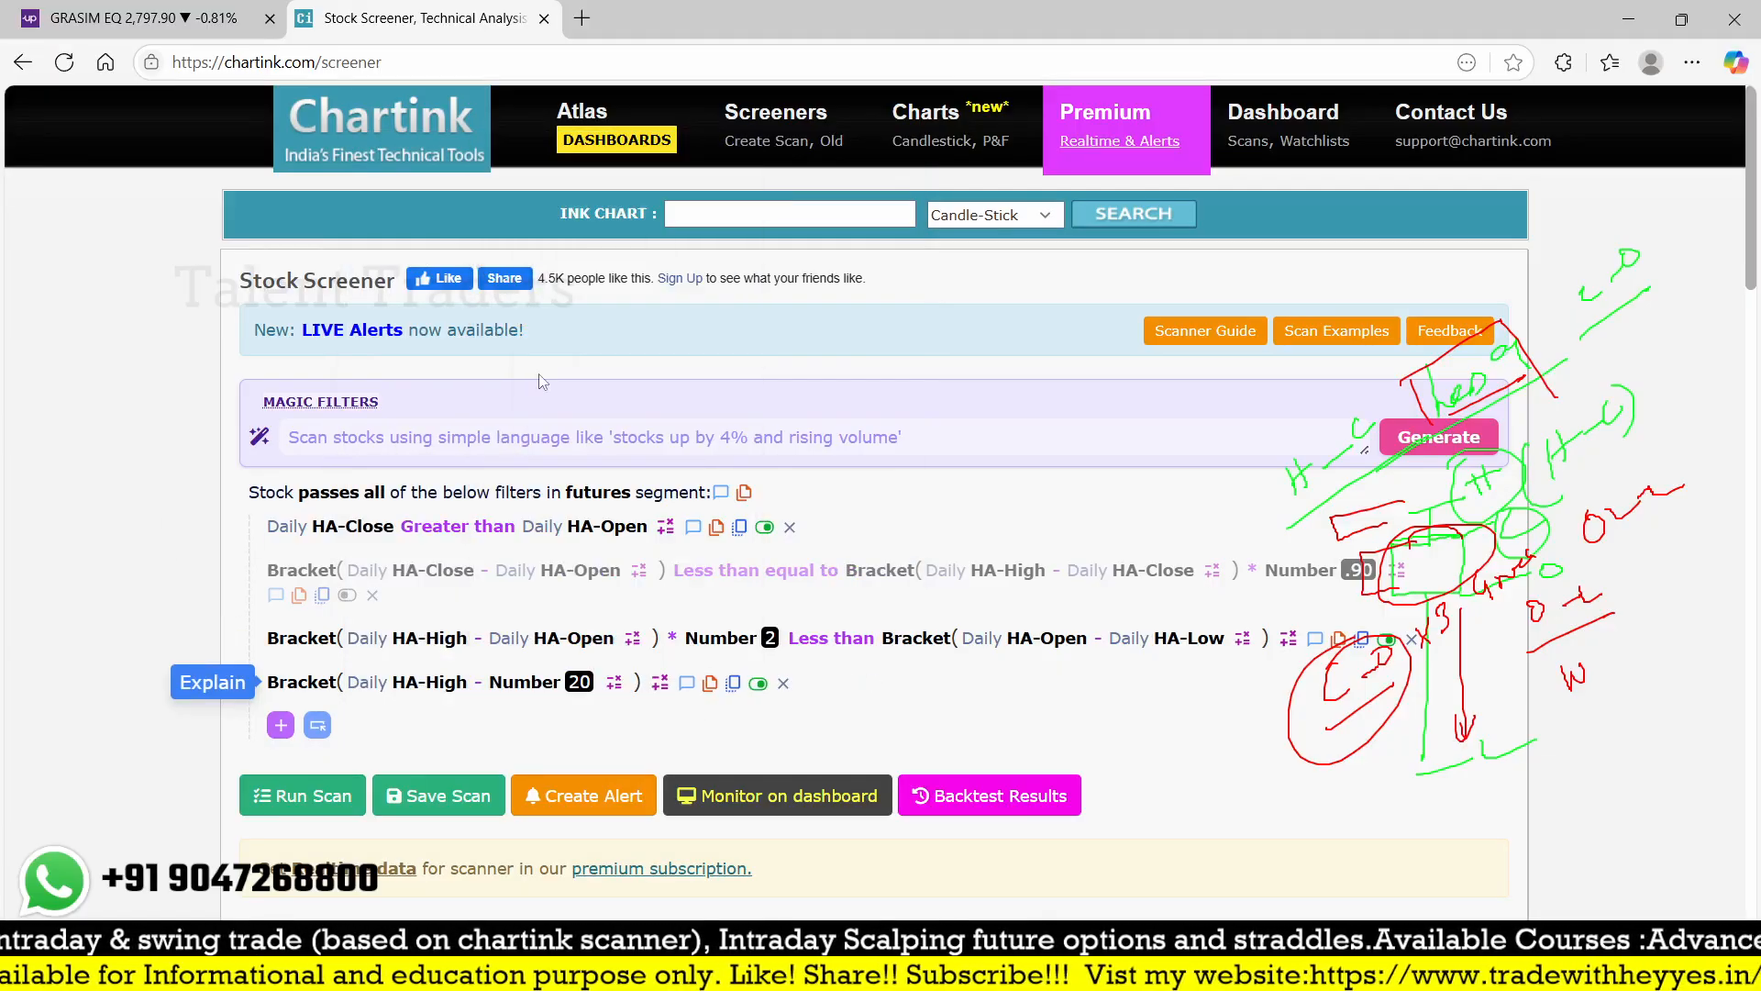
click(518, 682)
text(ha)
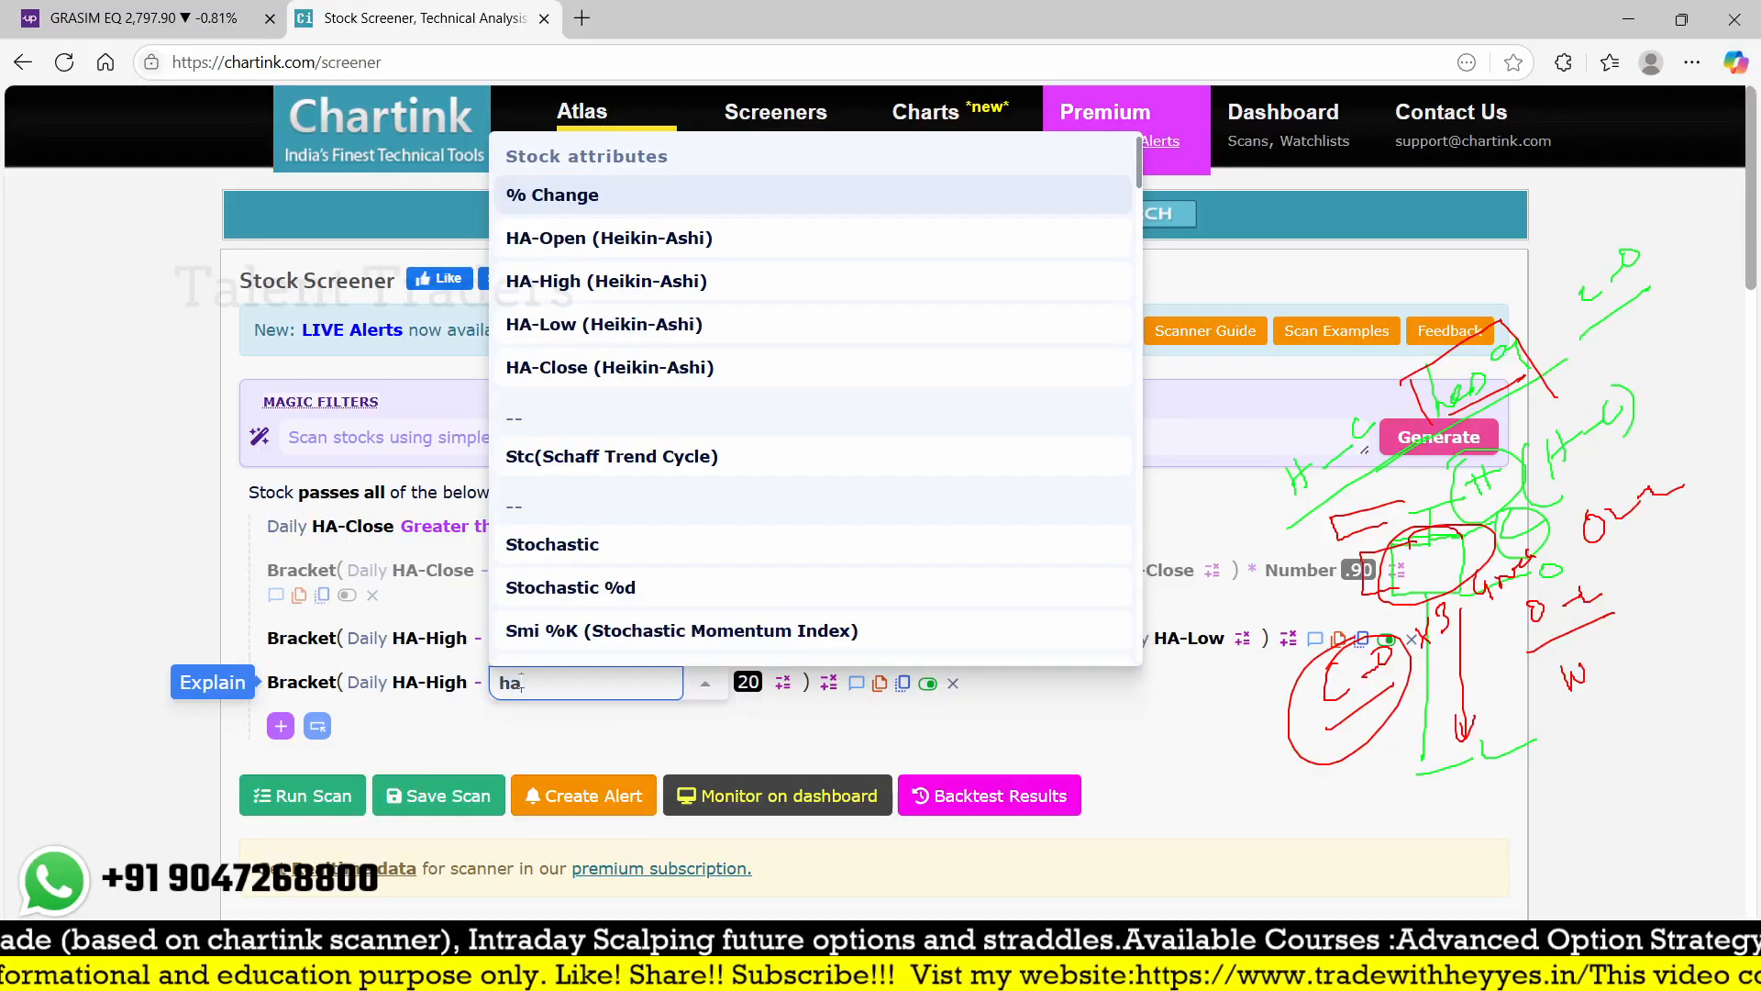
click(605, 326)
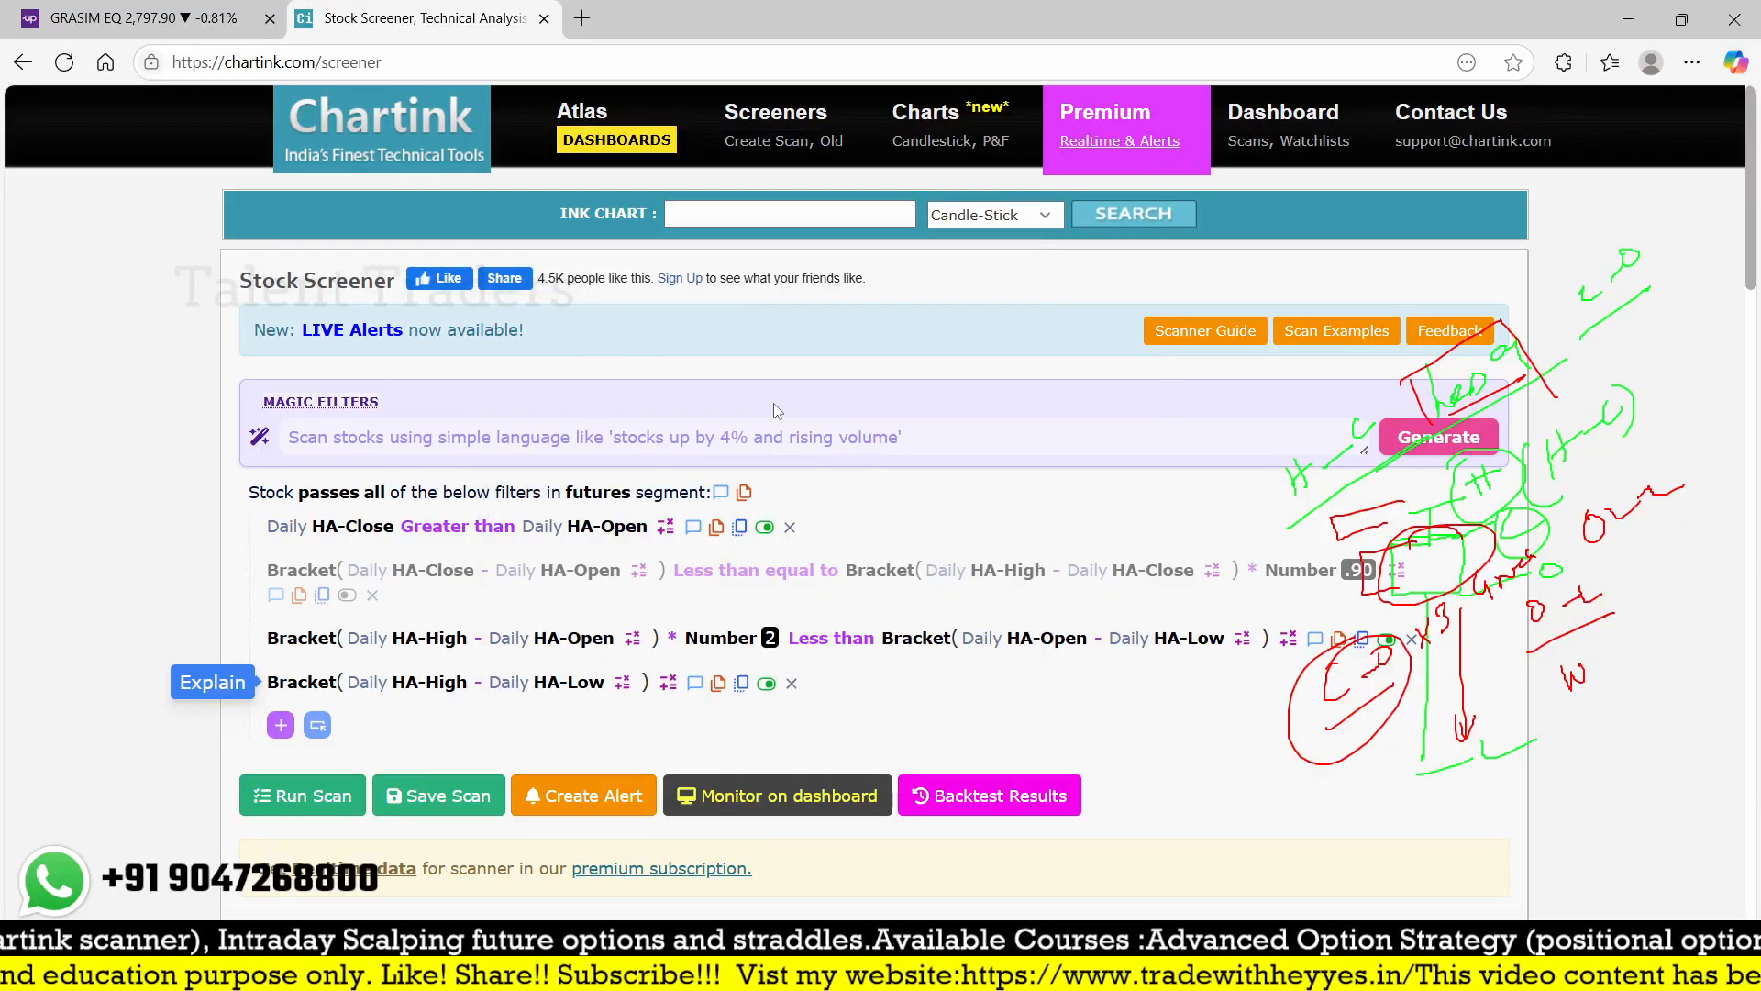
- Multiply the fourth filter's HA-High minus HA-Low bracket by the number 0.4
click(666, 683)
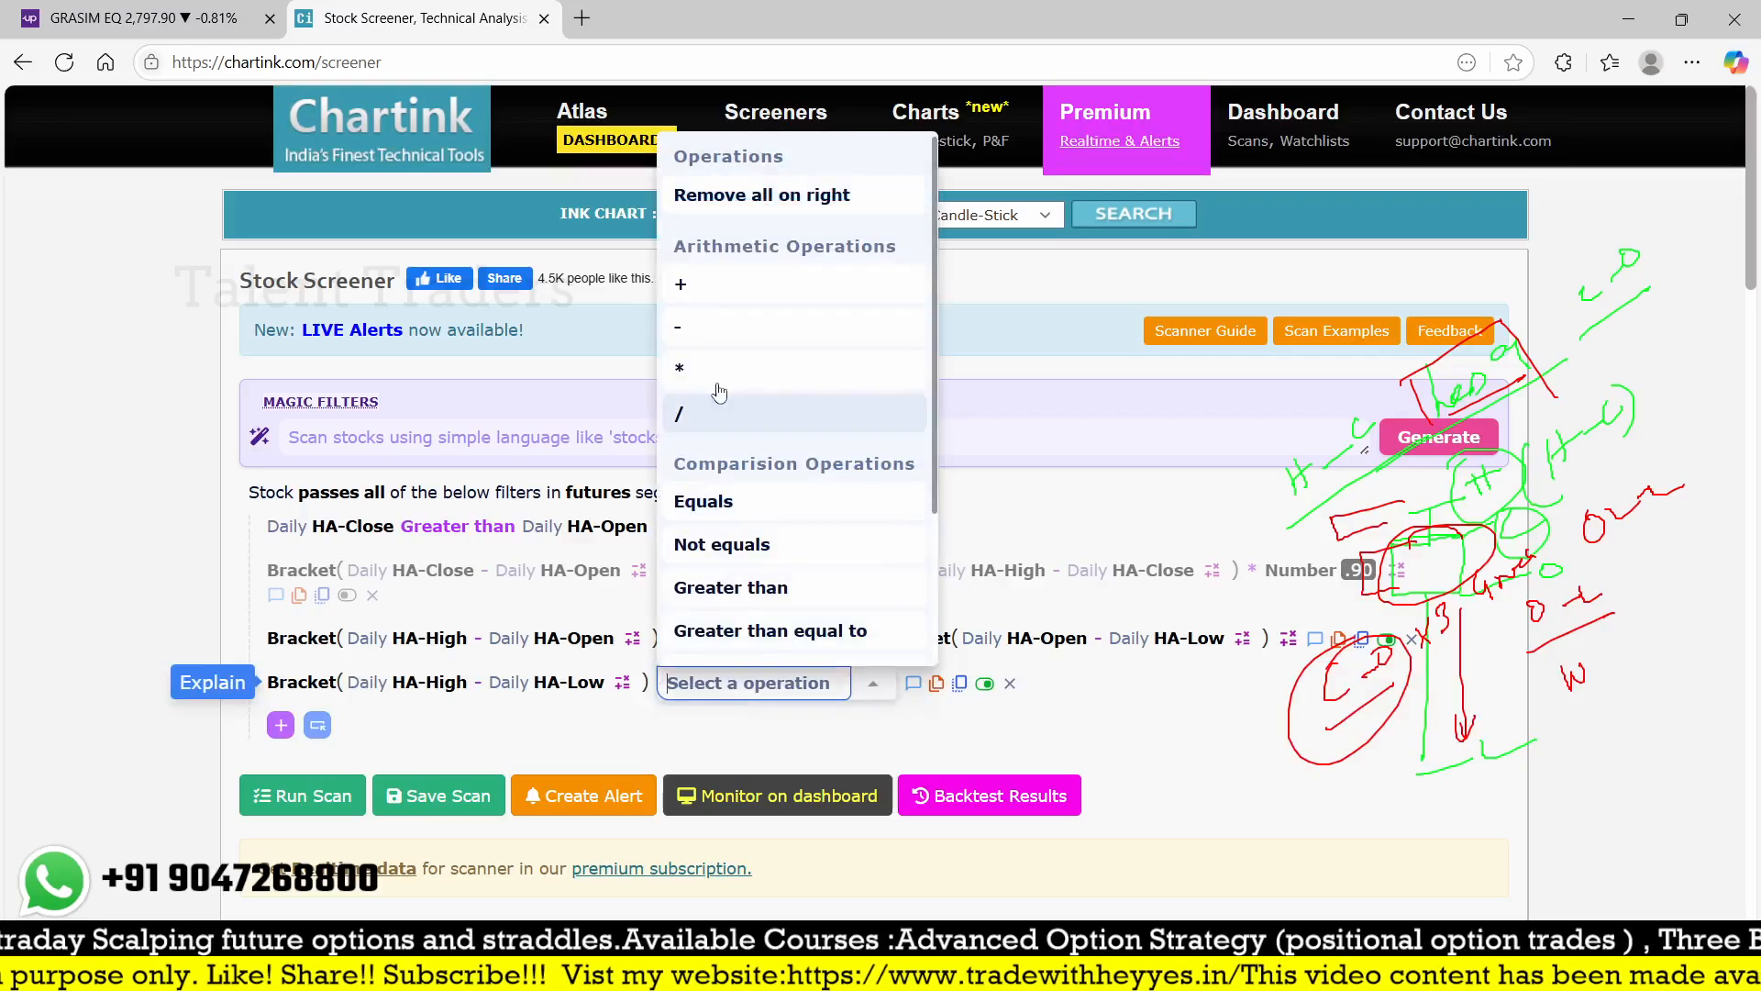
click(692, 366)
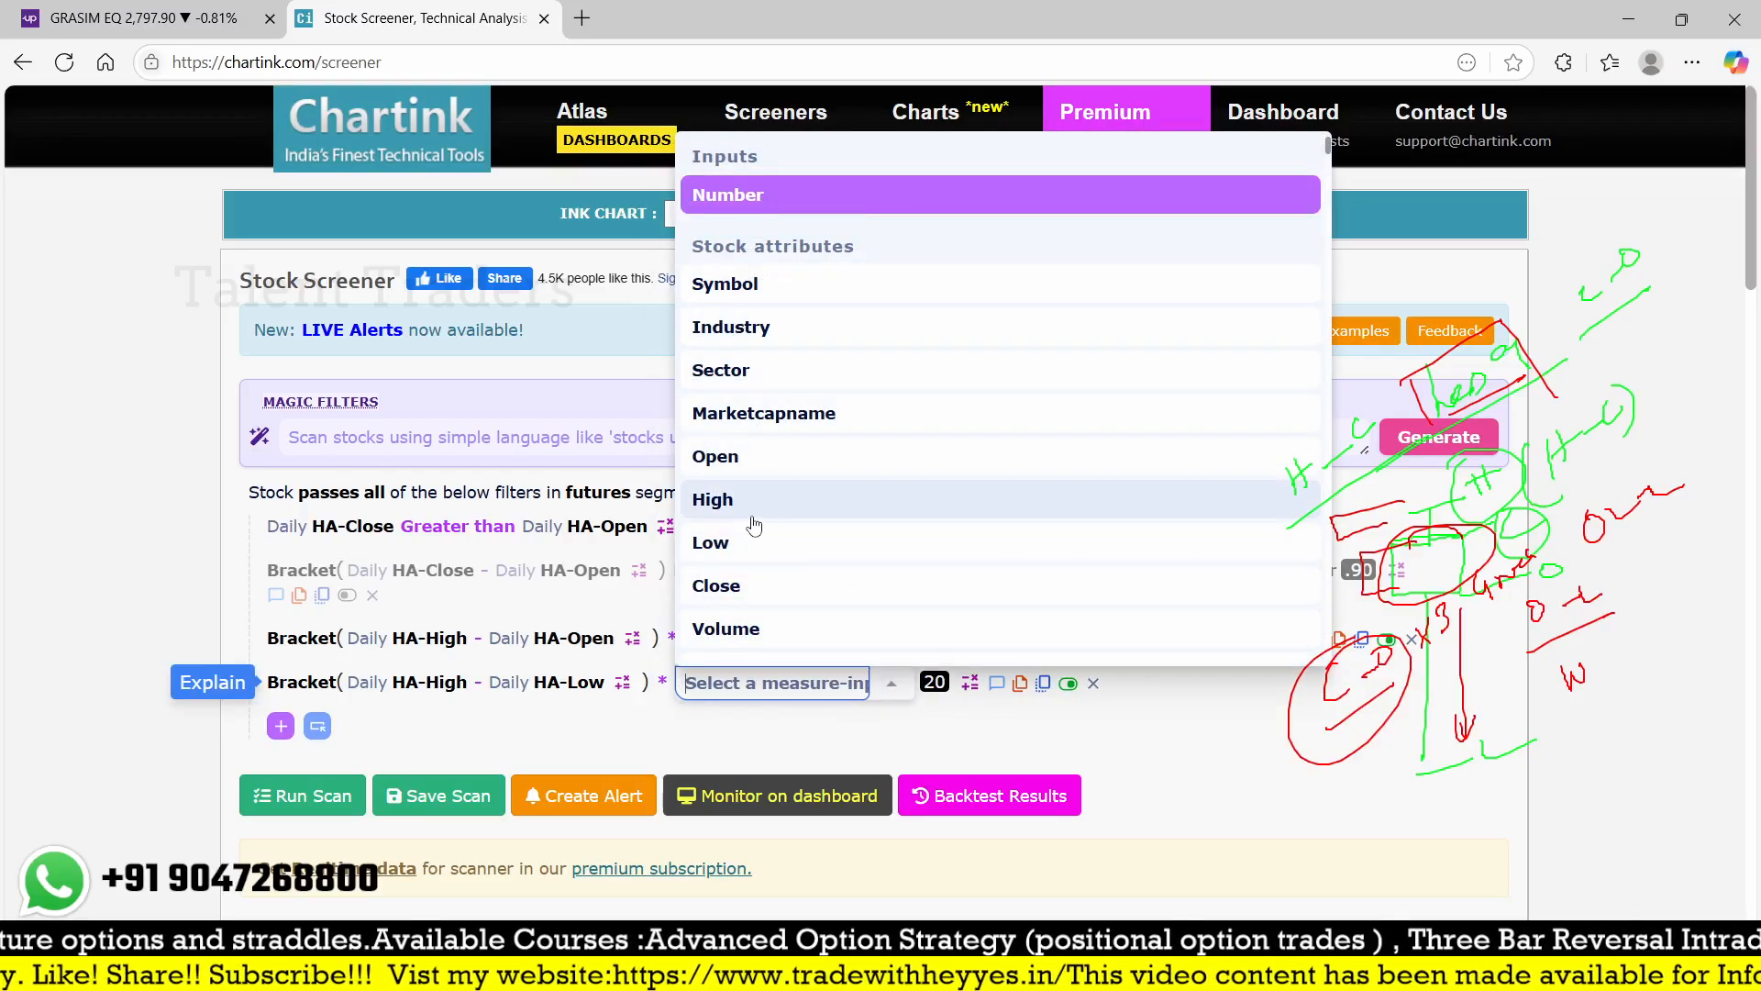
click(738, 197)
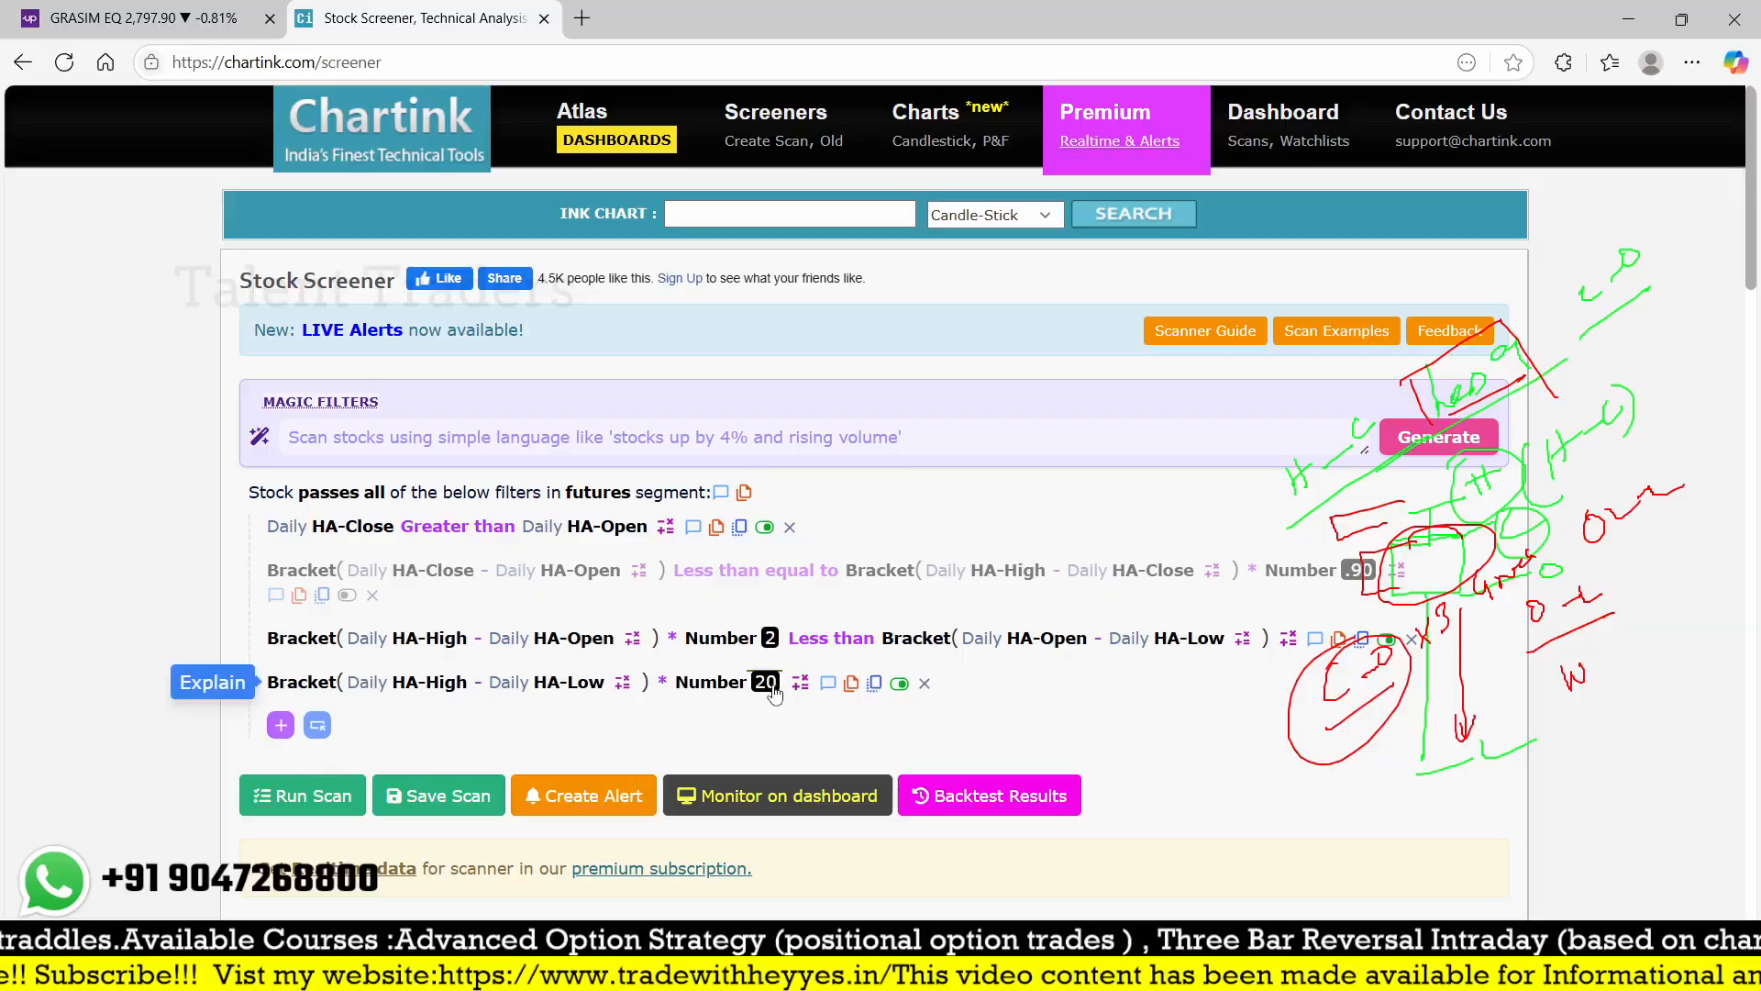
click(767, 683)
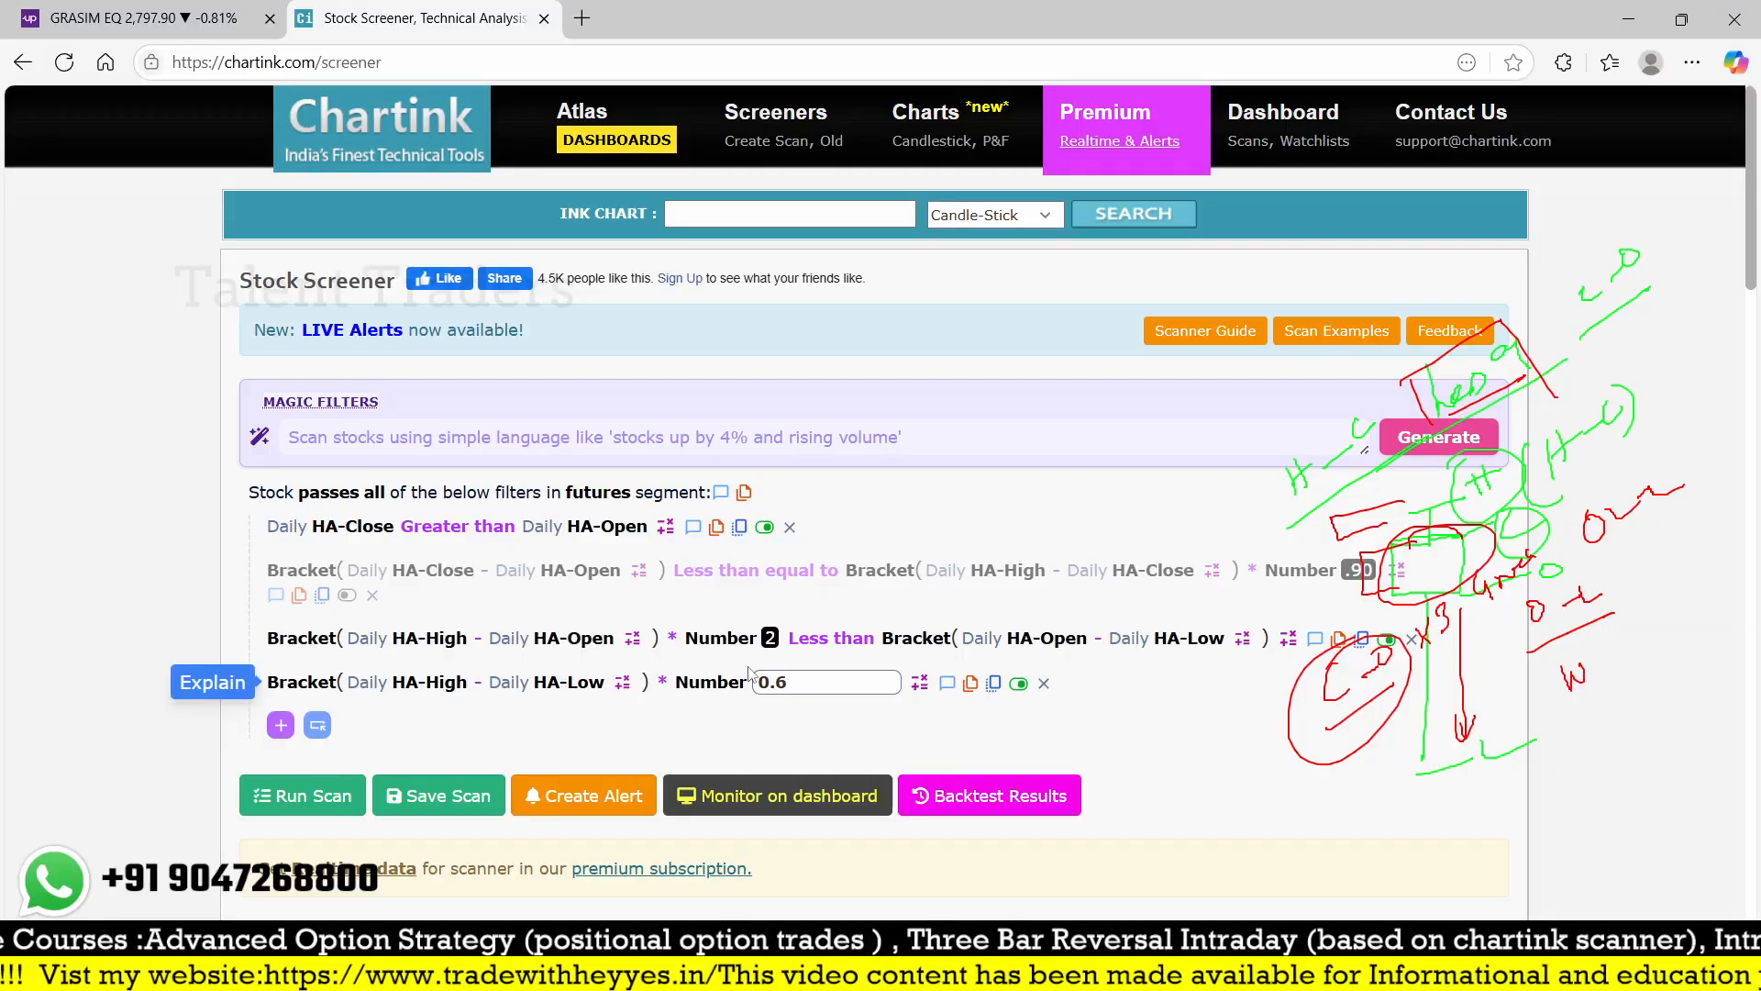
click(827, 741)
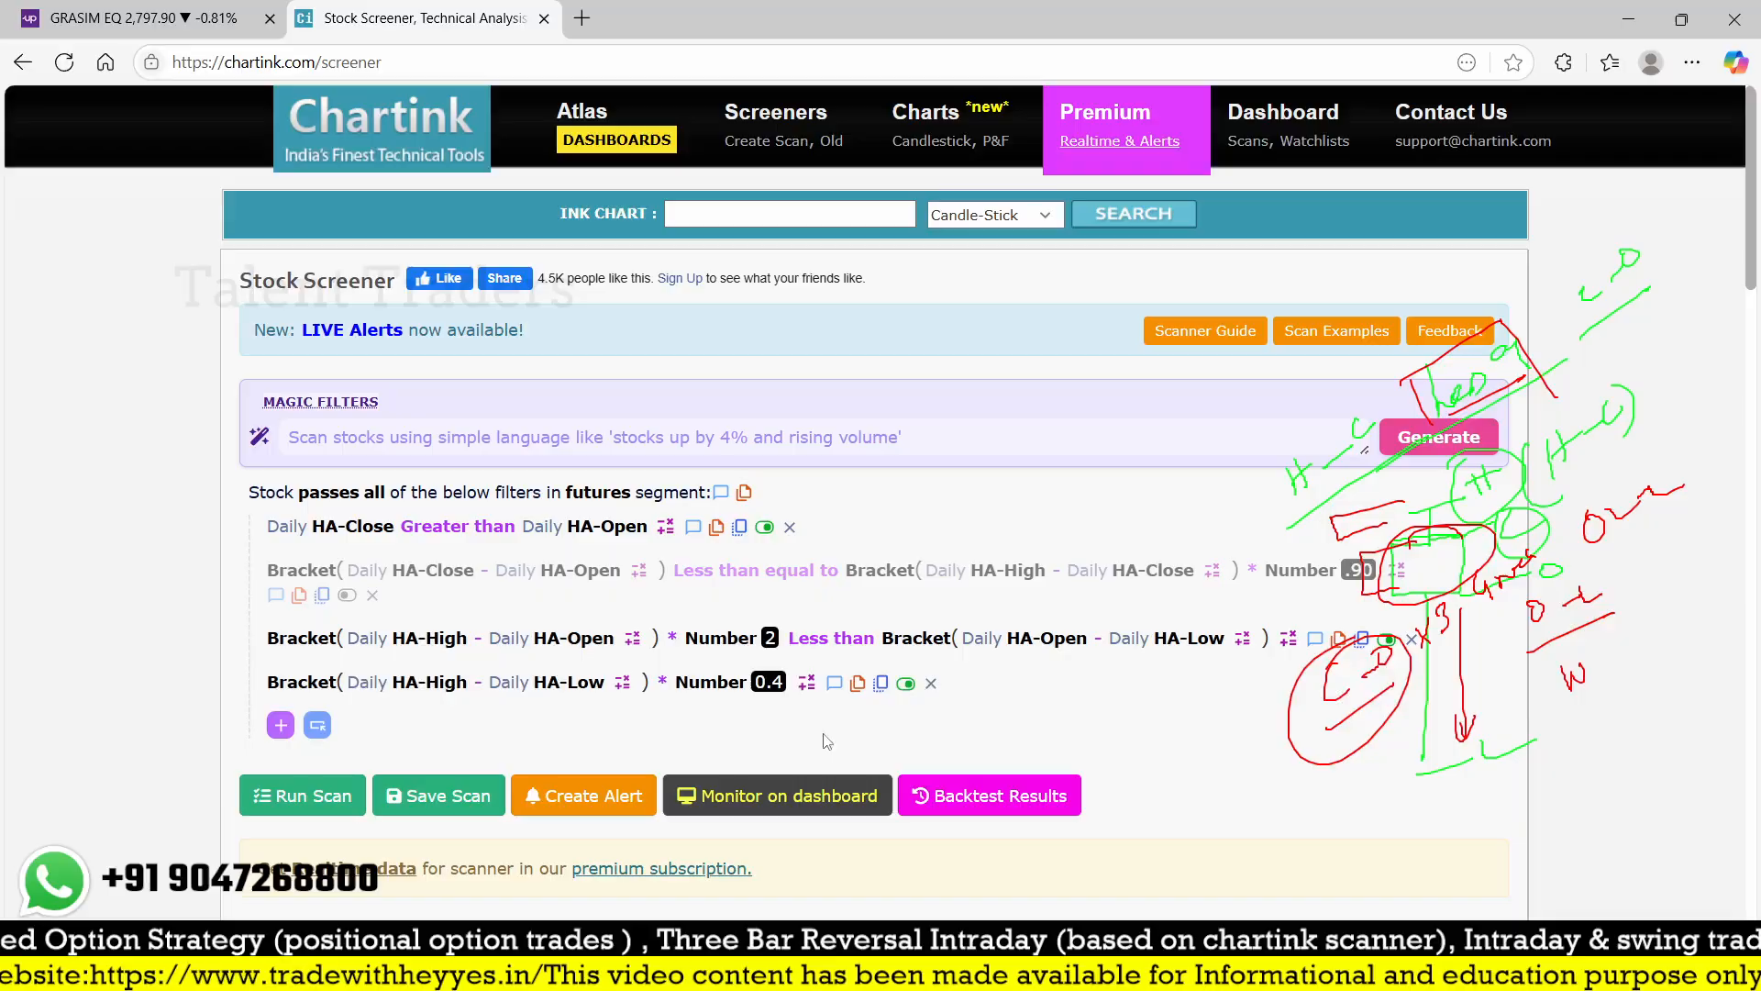
- Set the fourth filter's comparison to Greater than, with a new bracket on its other side
click(810, 686)
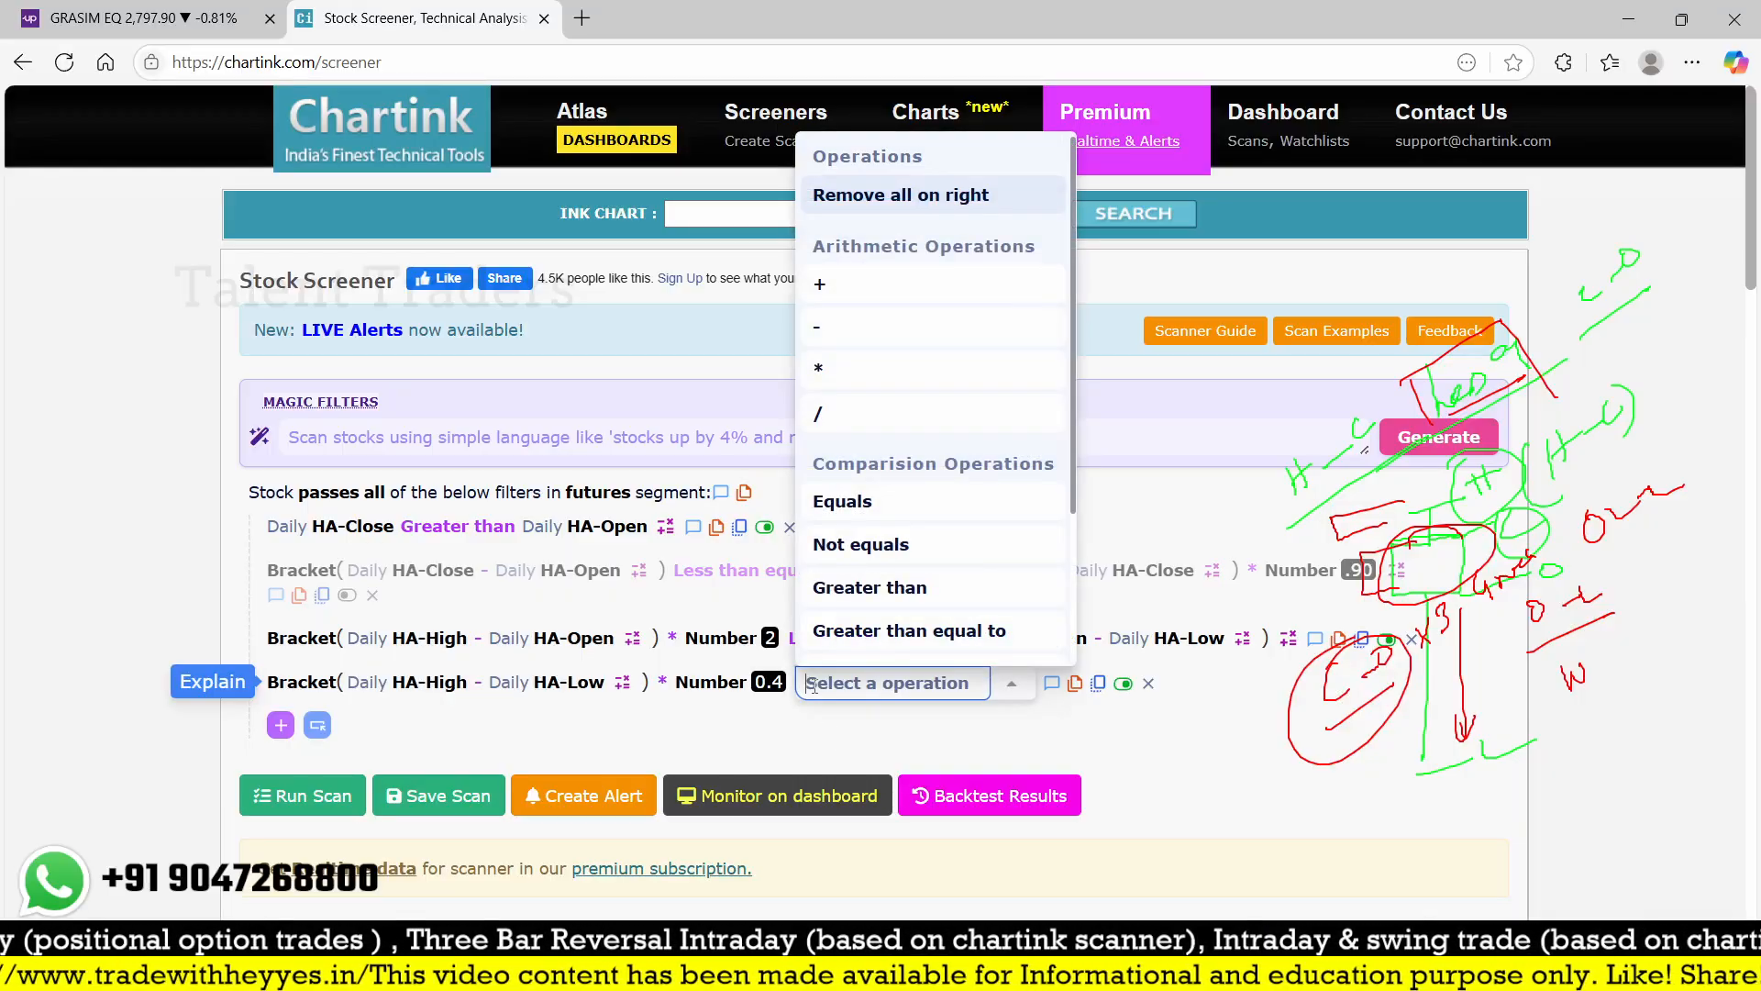
text(fre)
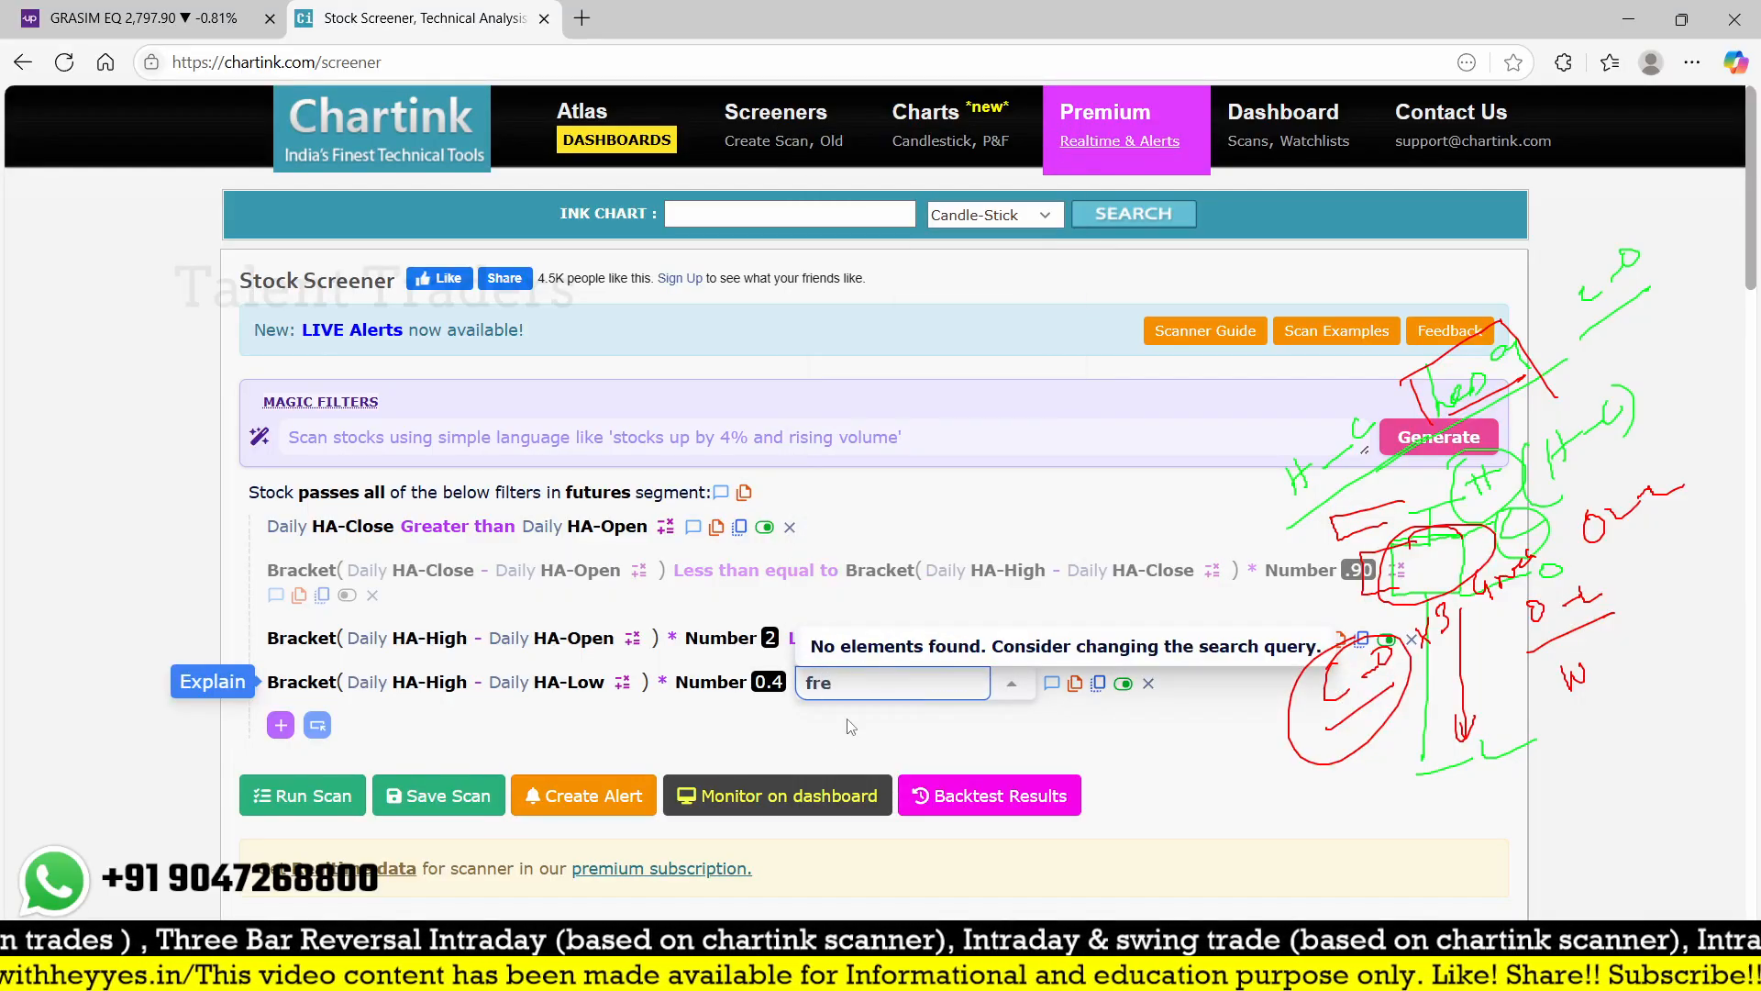
key(BackSpace)
key(BackSpace)
text(gre)
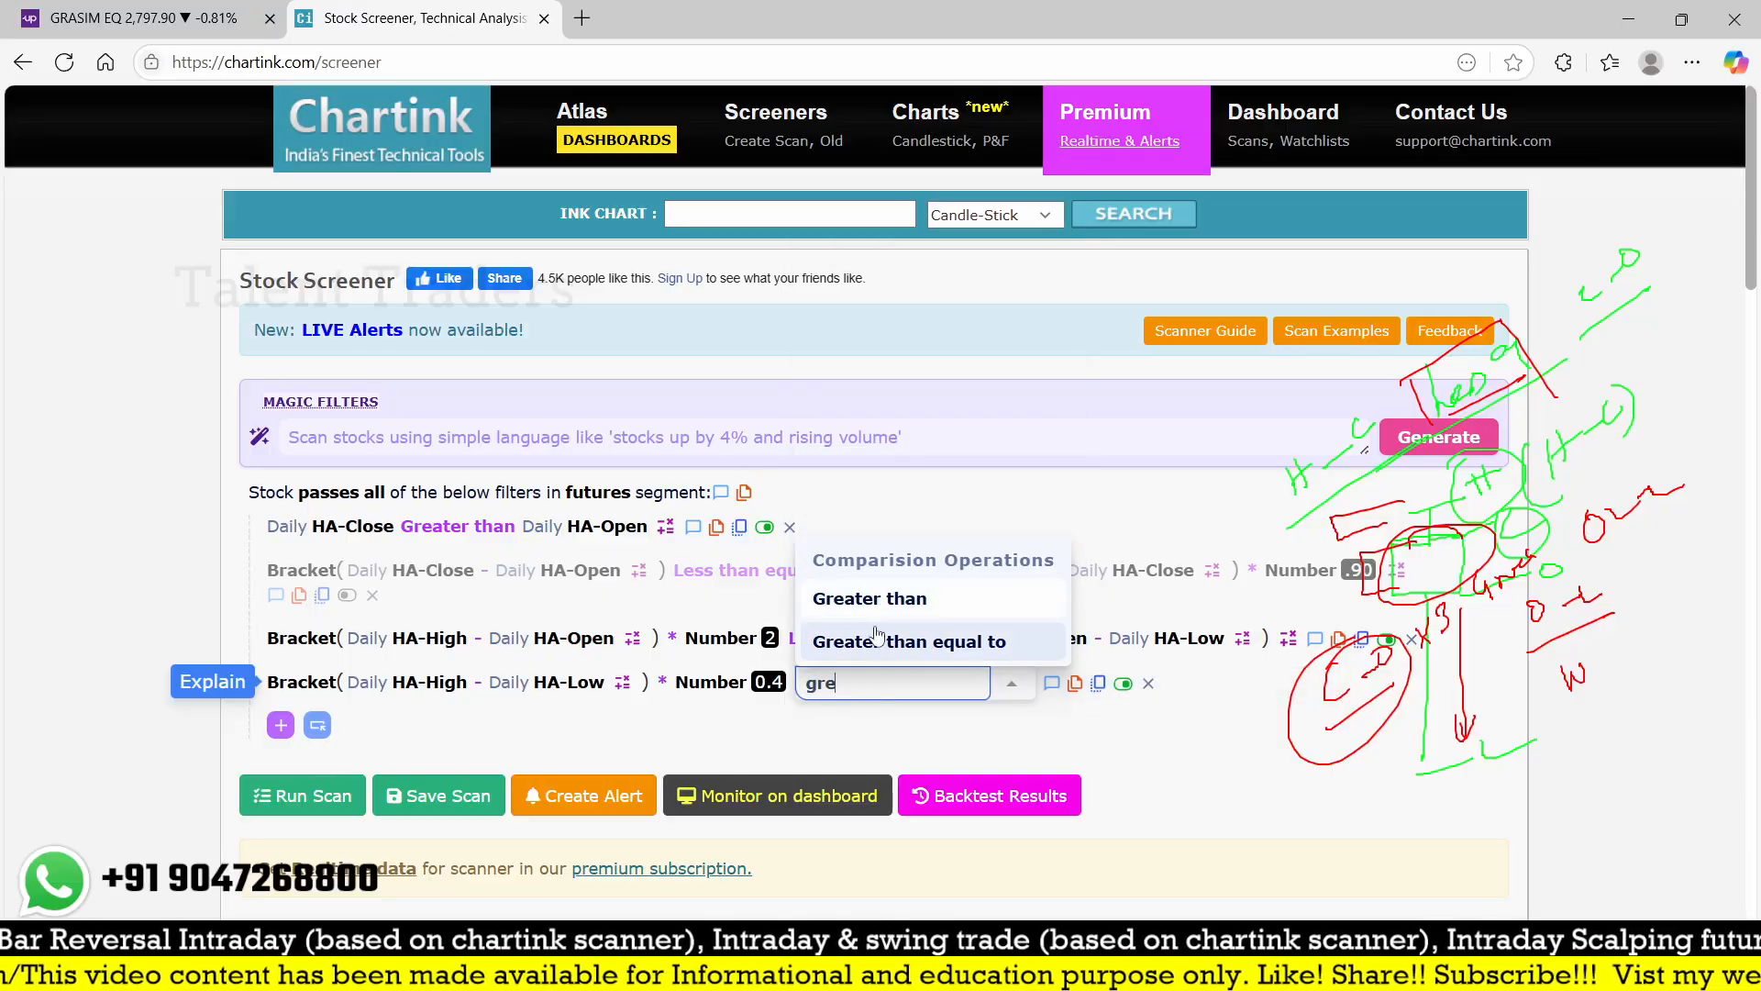
key(Return)
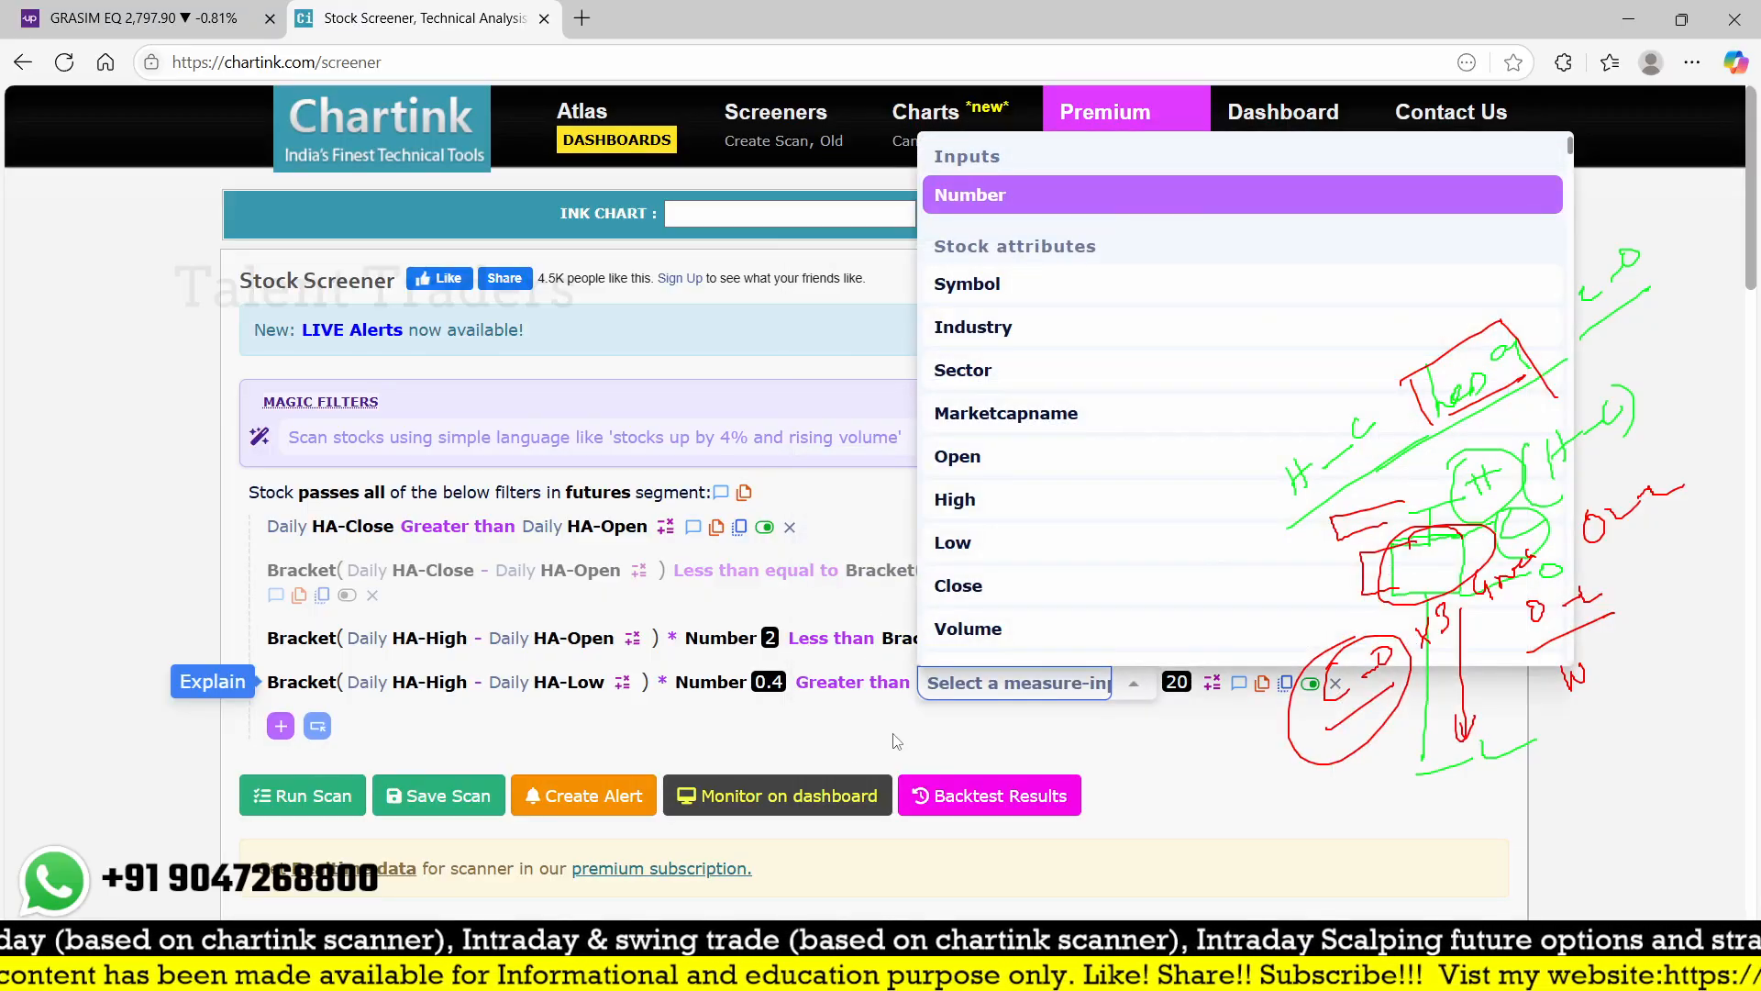
text(br)
key(Up)
key(Up)
key(Up)
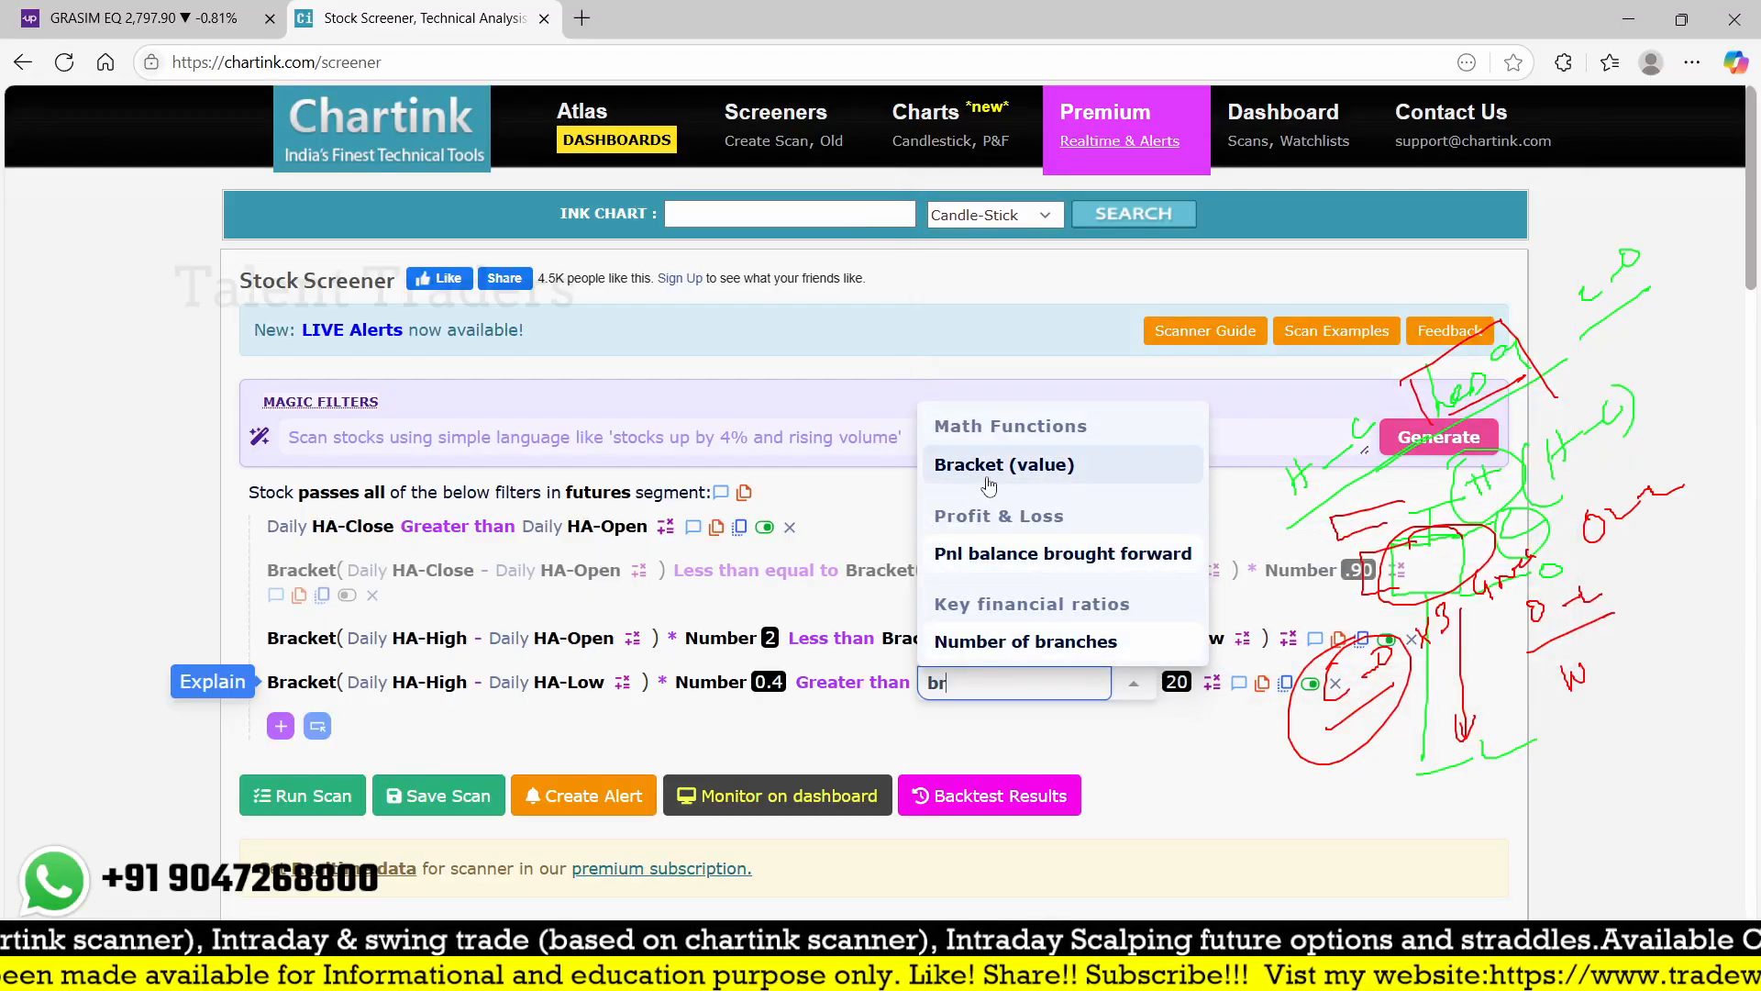
key(Return)
- Fill the fourth filter's second bracket with HA-Close minus HA-Open
click(1032, 688)
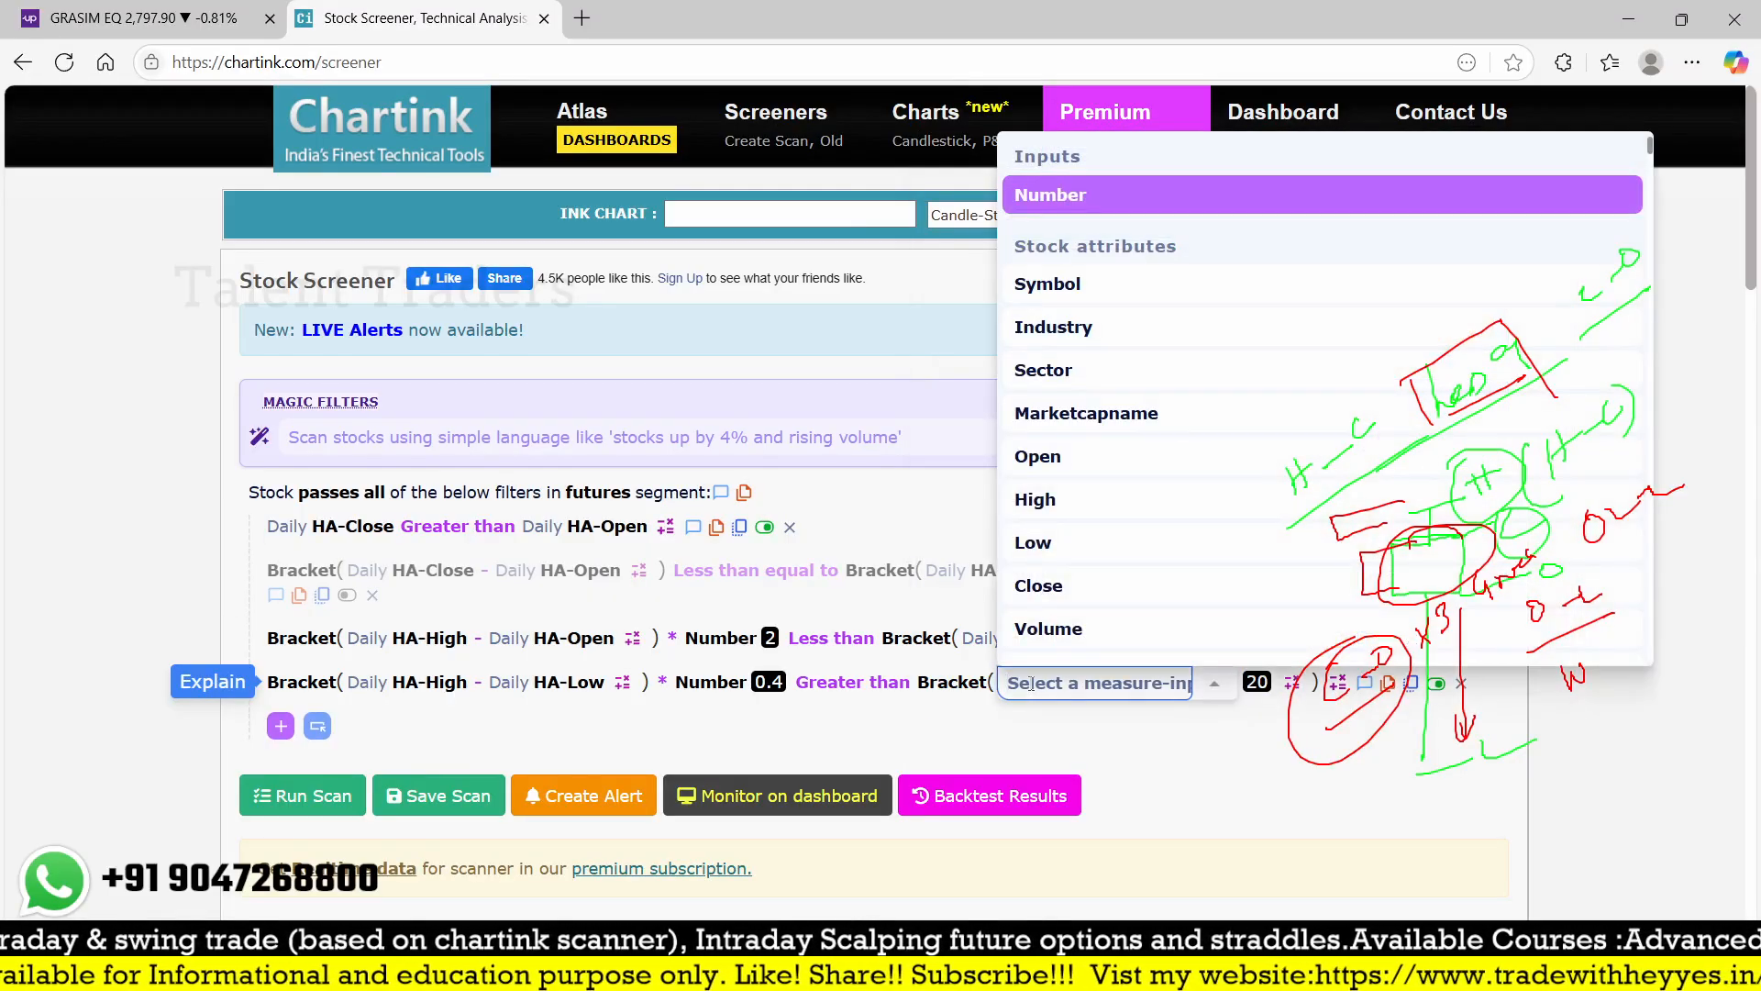
text(close)
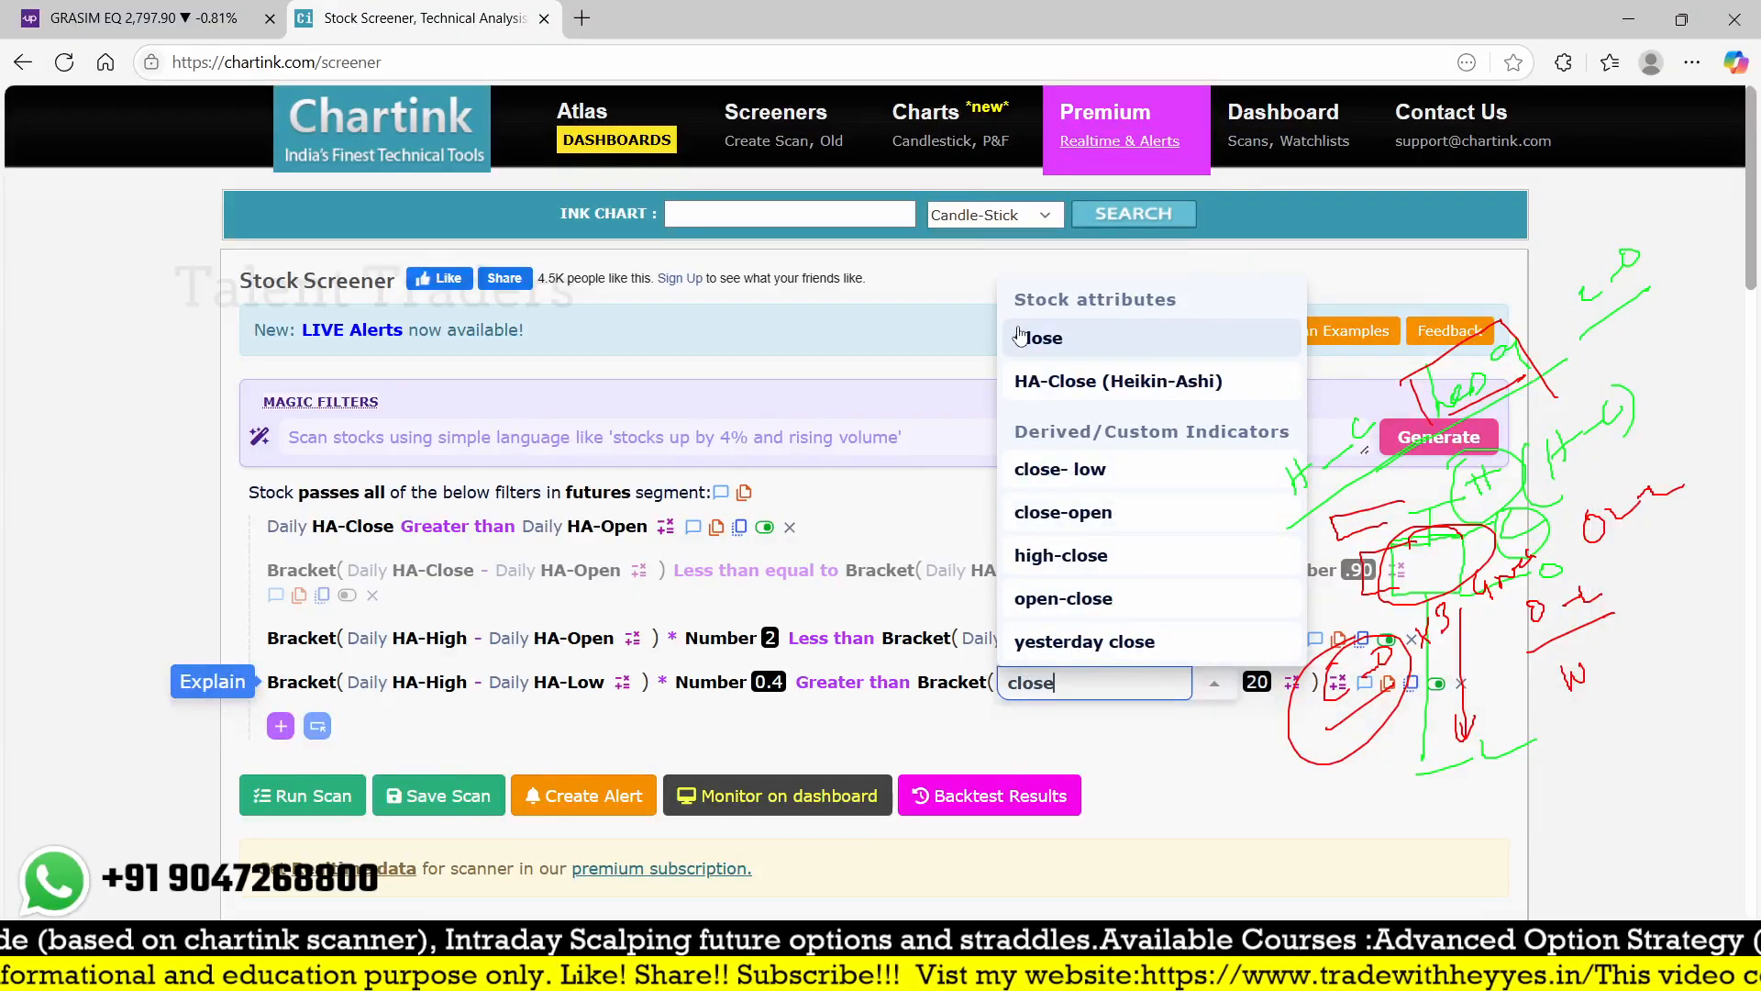
click(1021, 336)
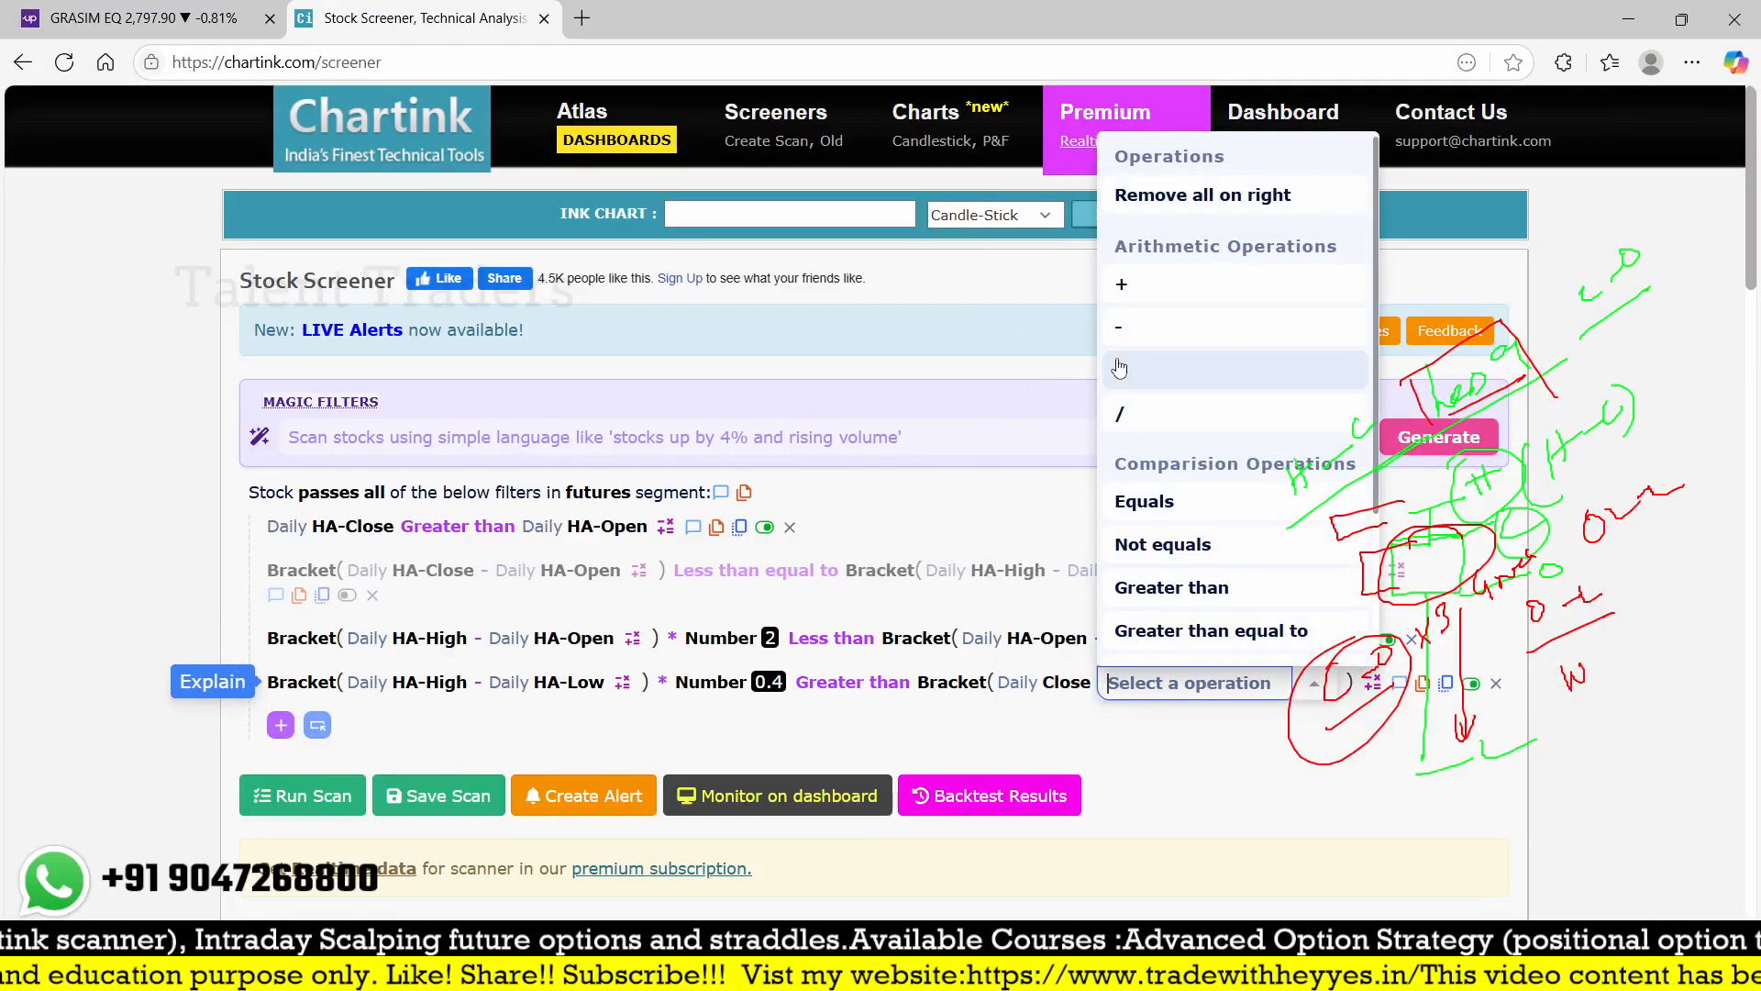
click(1129, 332)
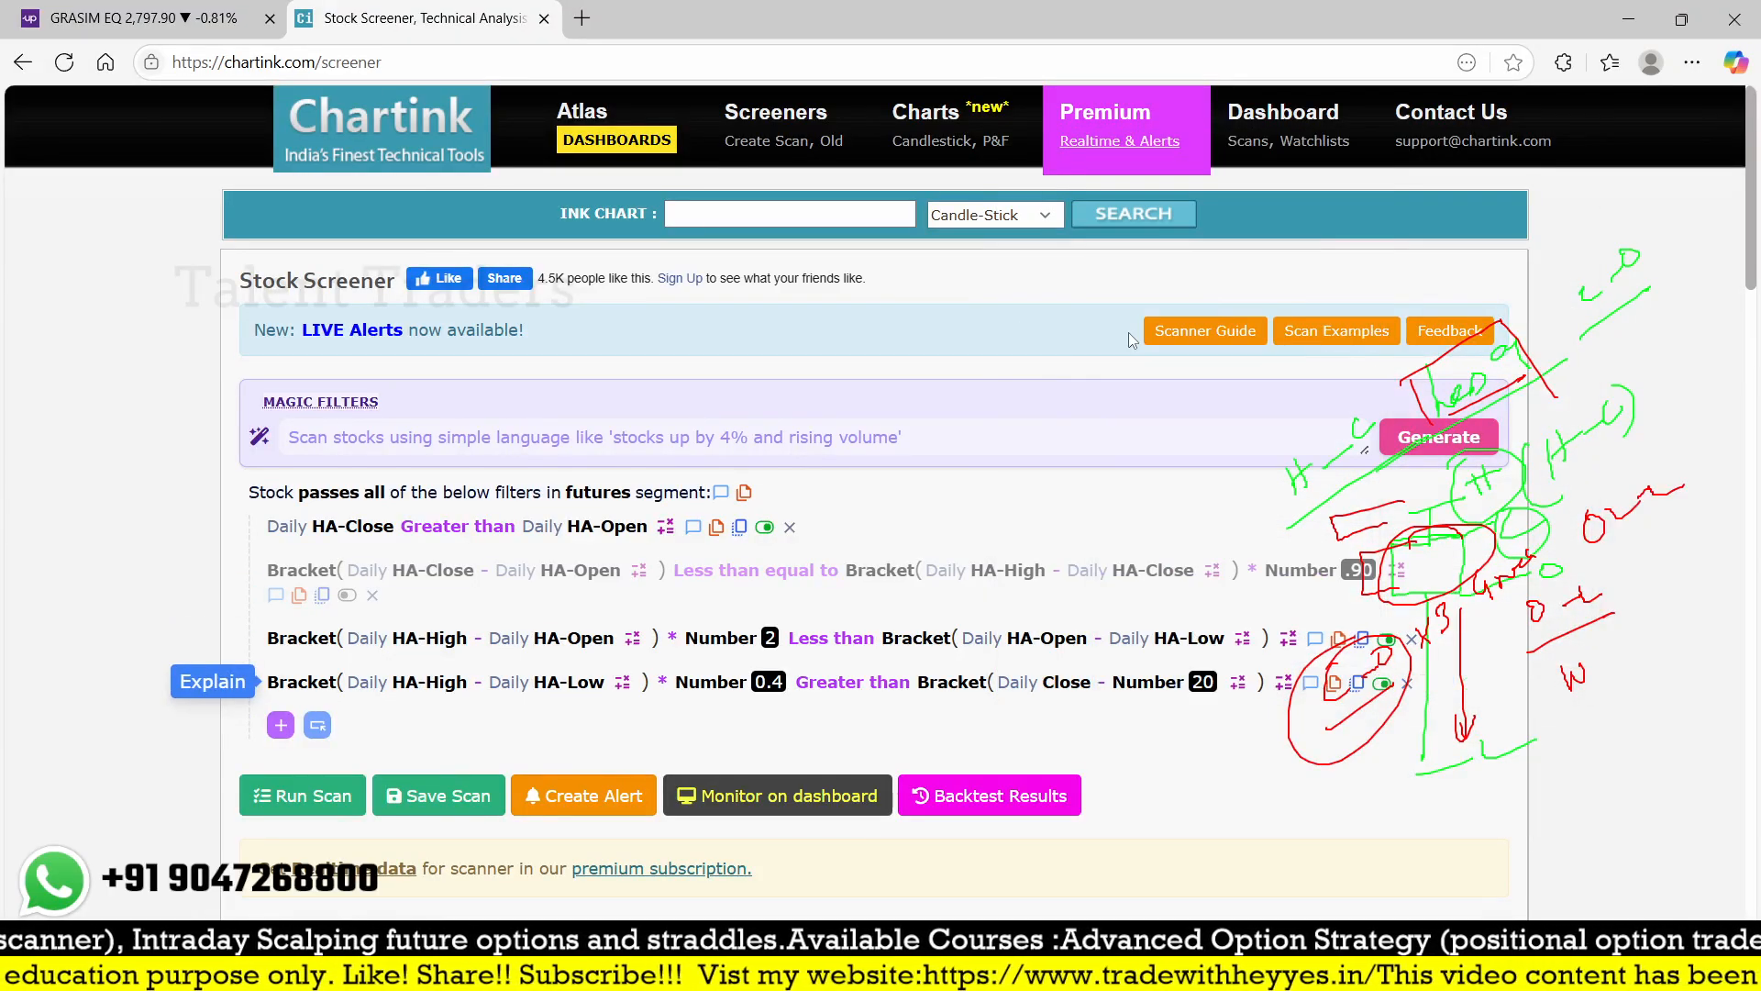
click(1152, 683)
scroll(1268, 429, down, 3)
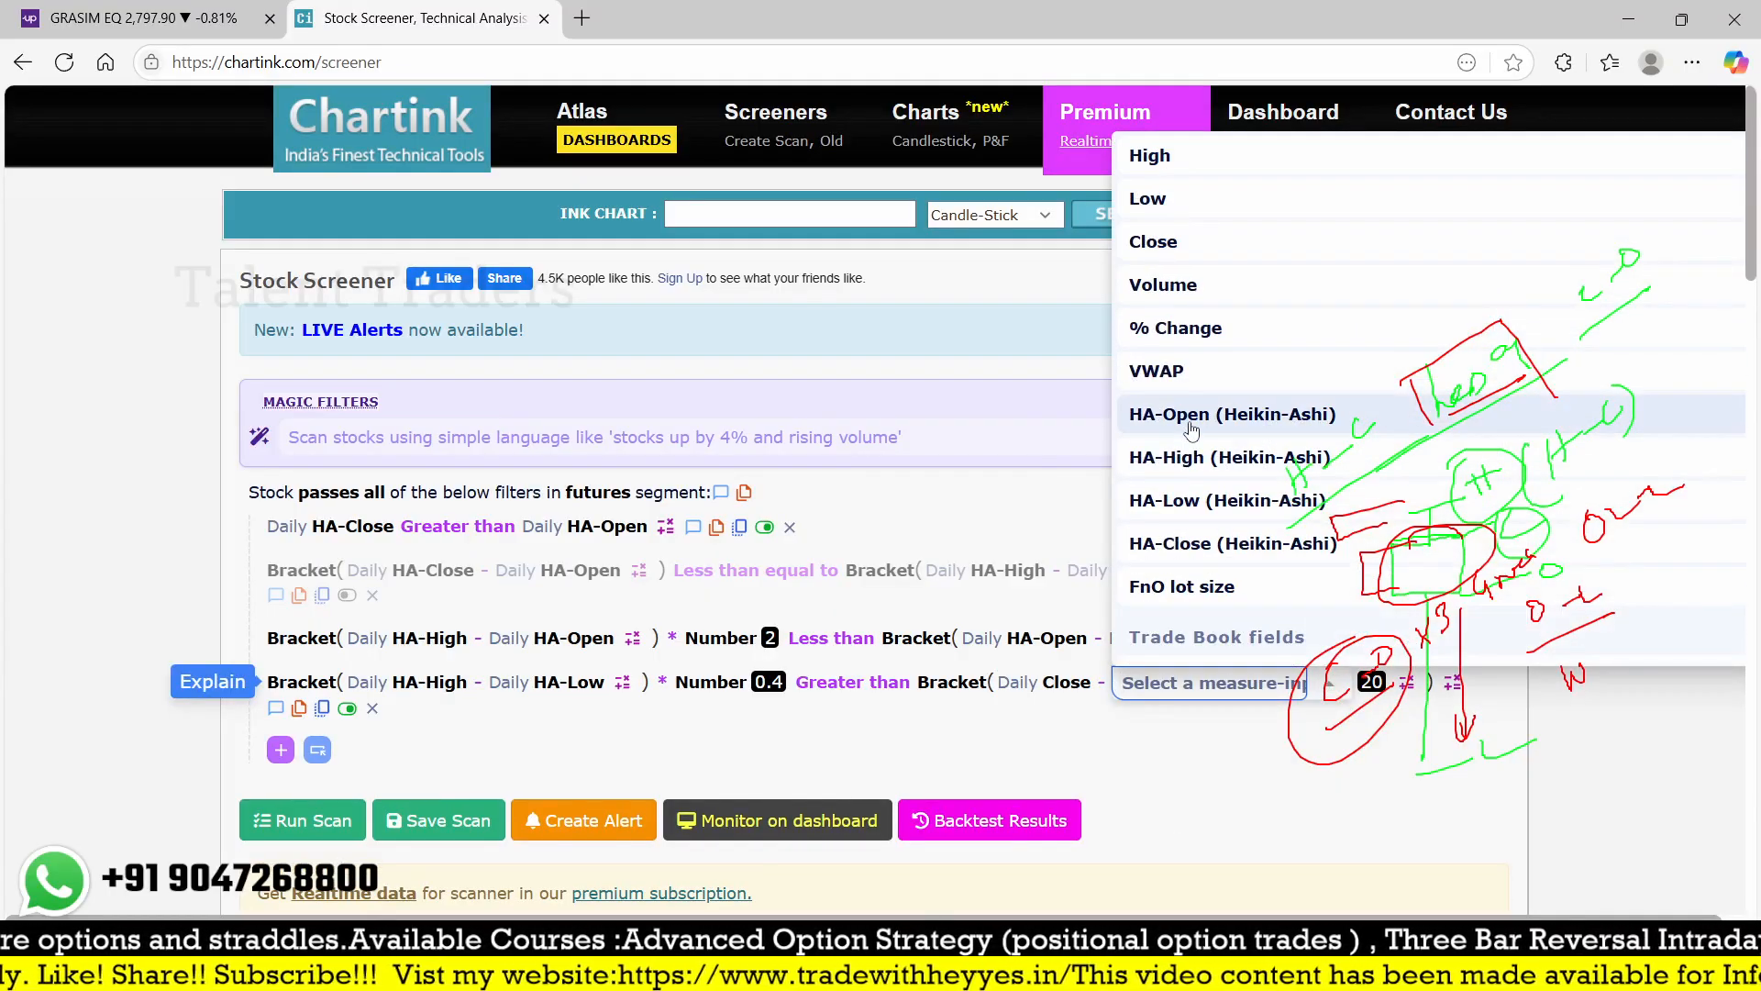
click(1268, 418)
click(1075, 683)
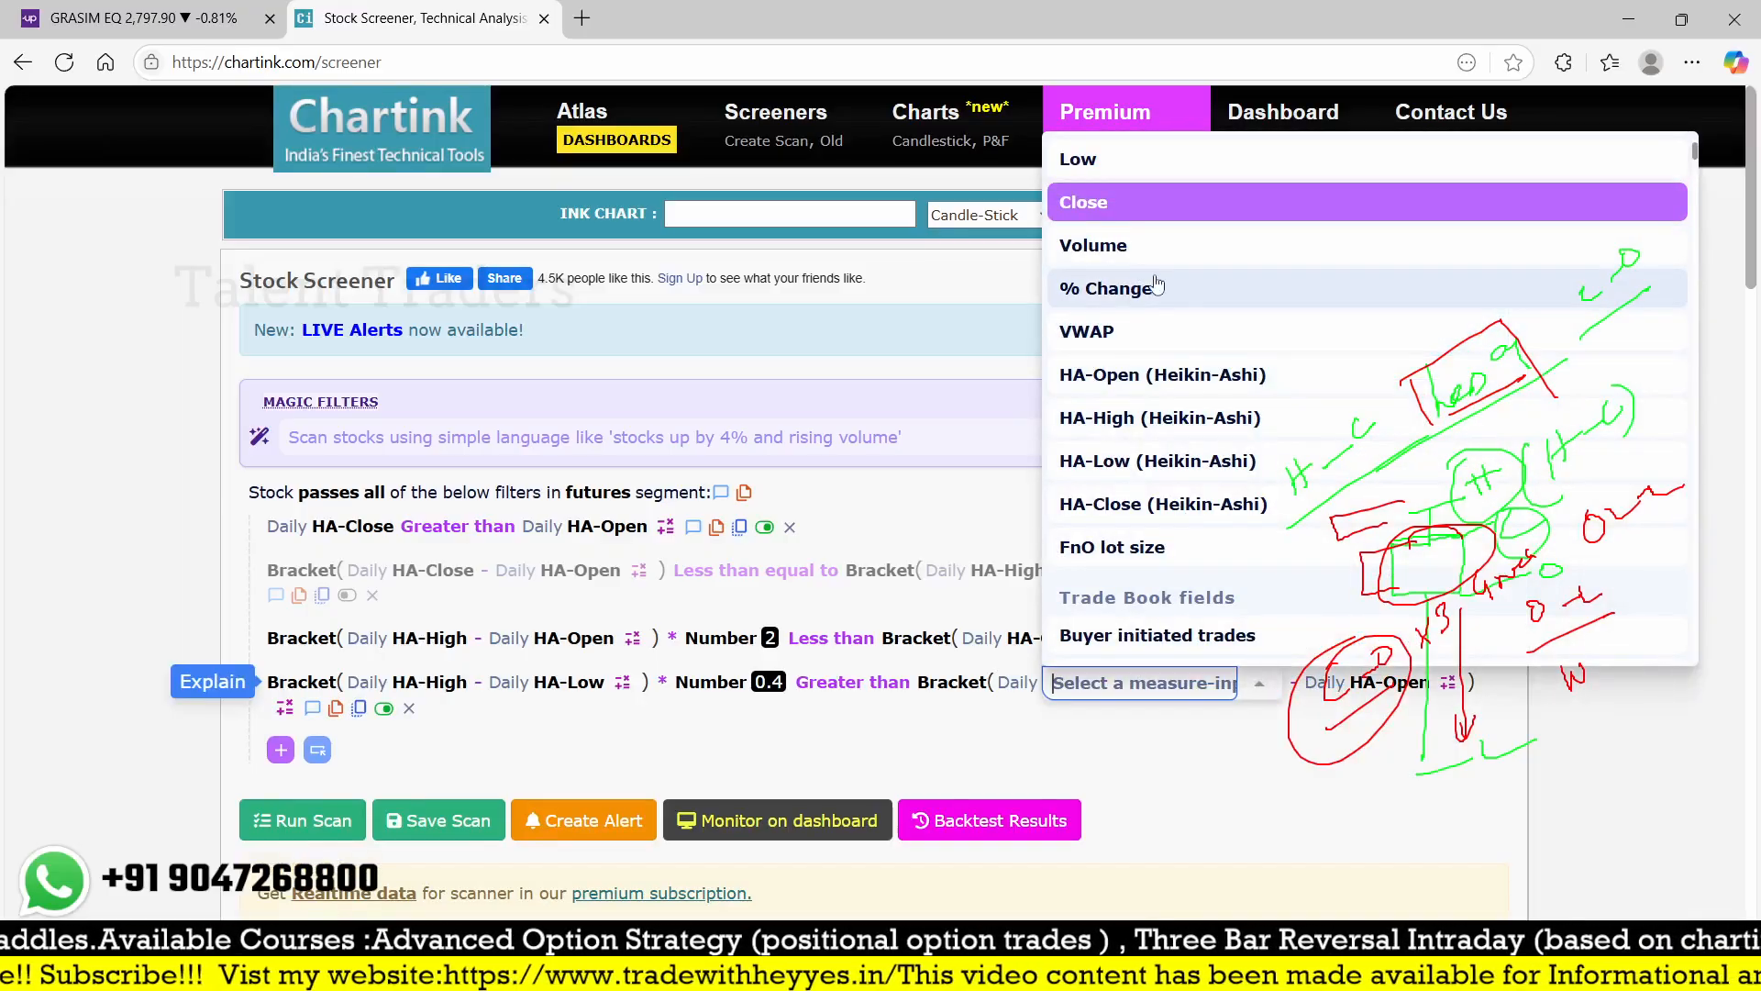
click(1127, 505)
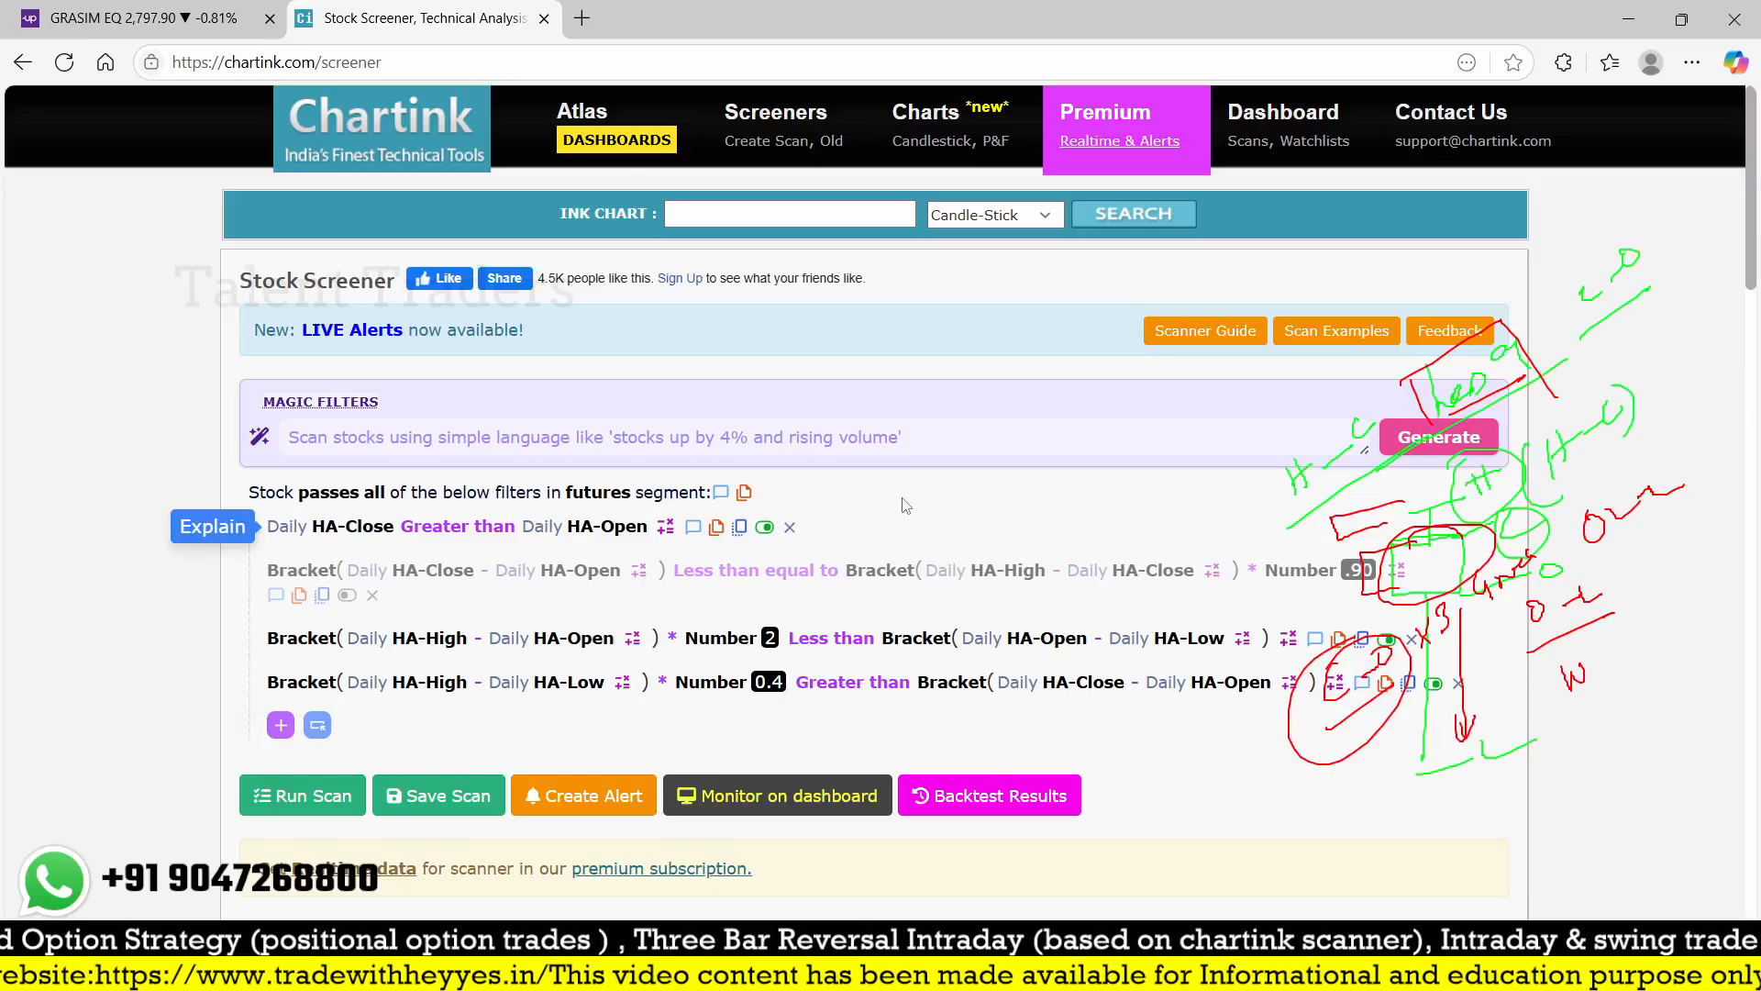
- Run the scan with the new filters, check the result list against the conditions, and run it again
scroll(905, 506, down, 1)
click(302, 676)
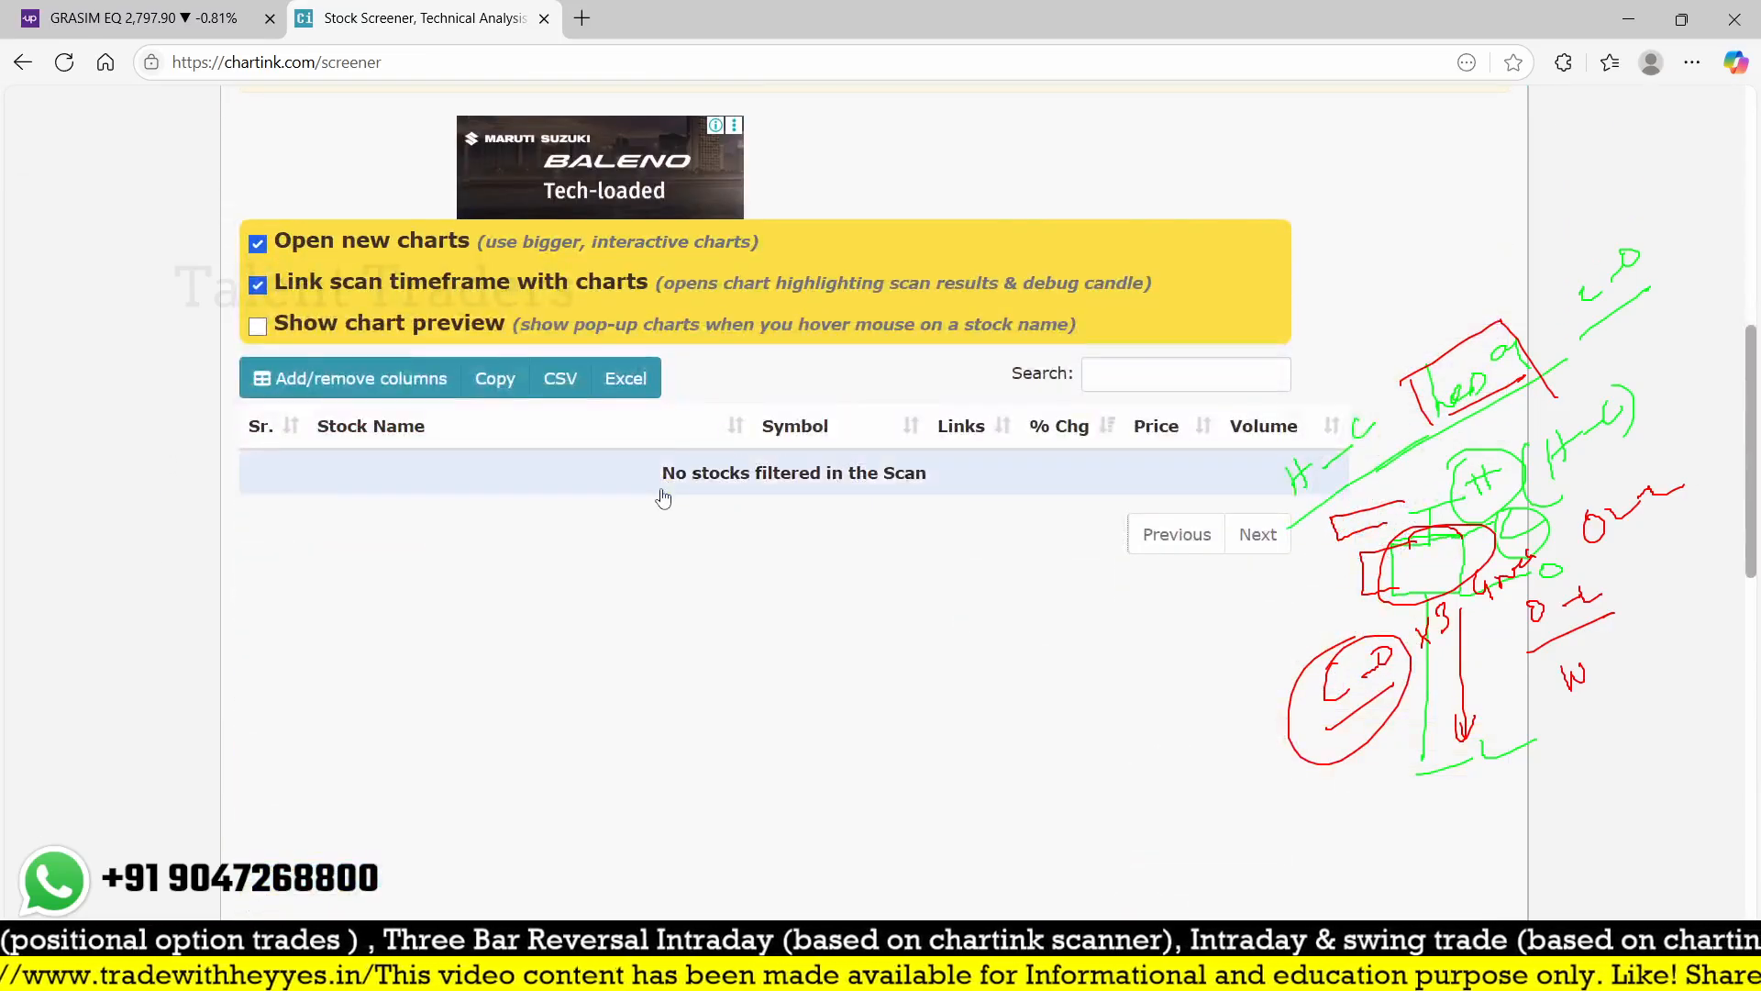
scroll(663, 497, down, 5)
scroll(661, 496, up, 10)
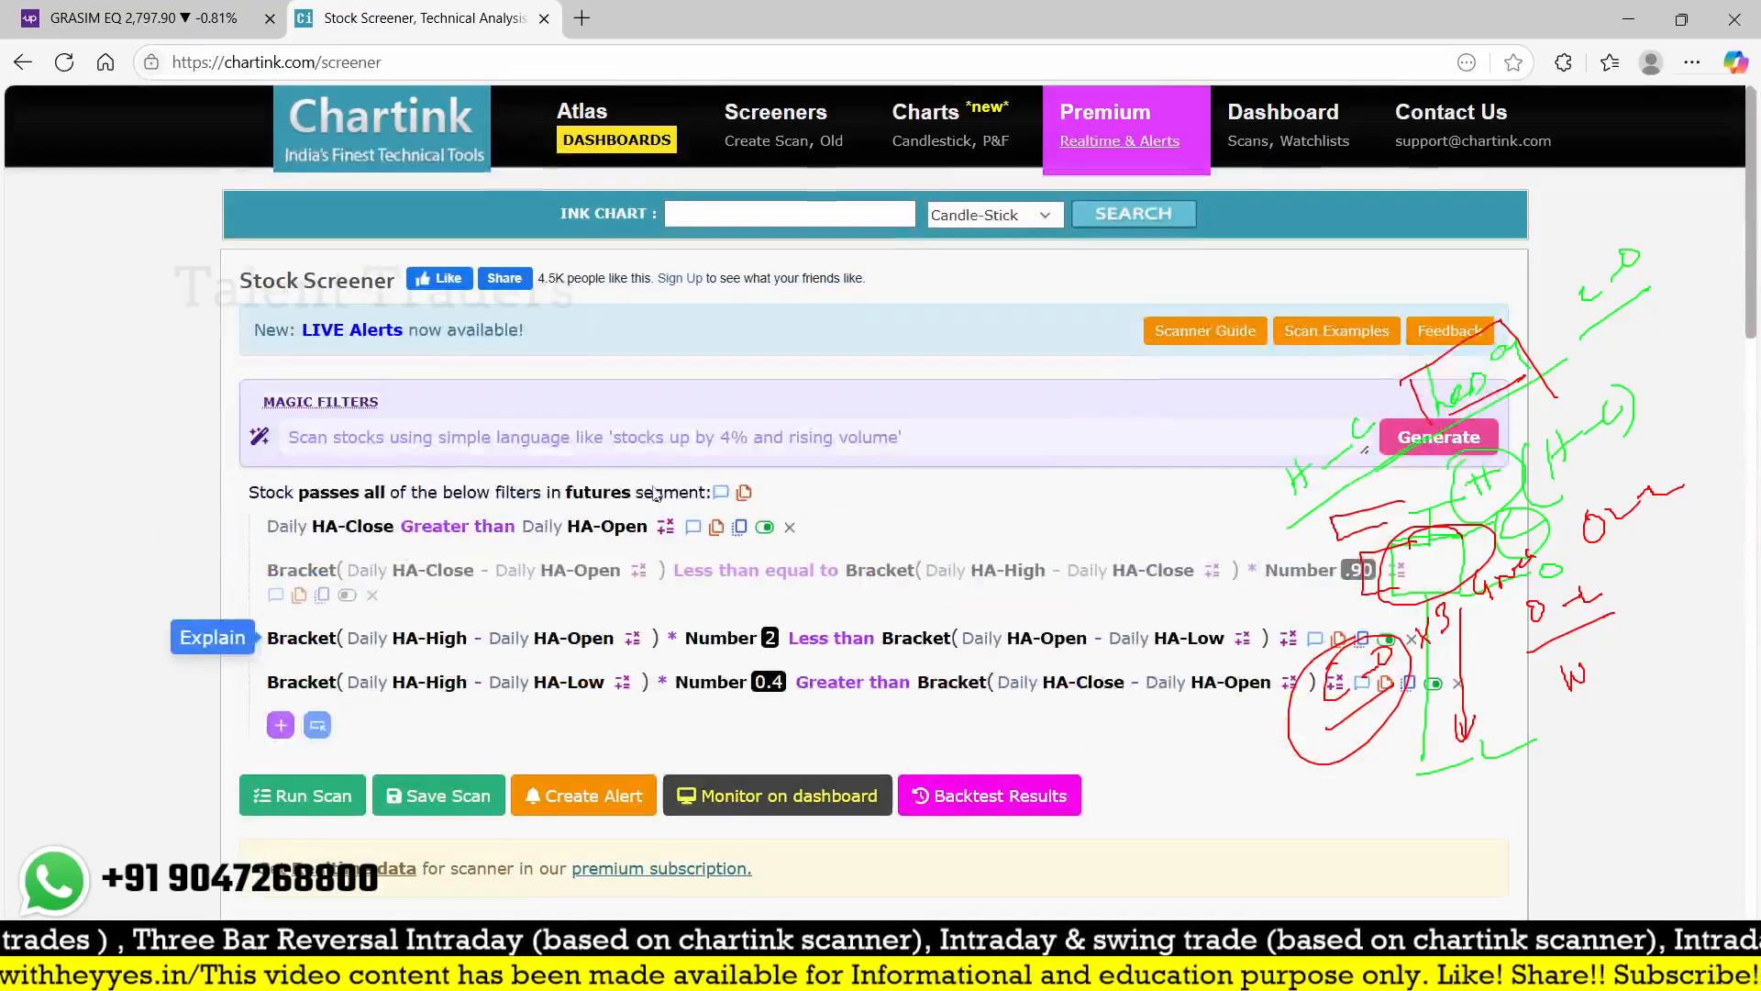
scroll(620, 610, down, 3)
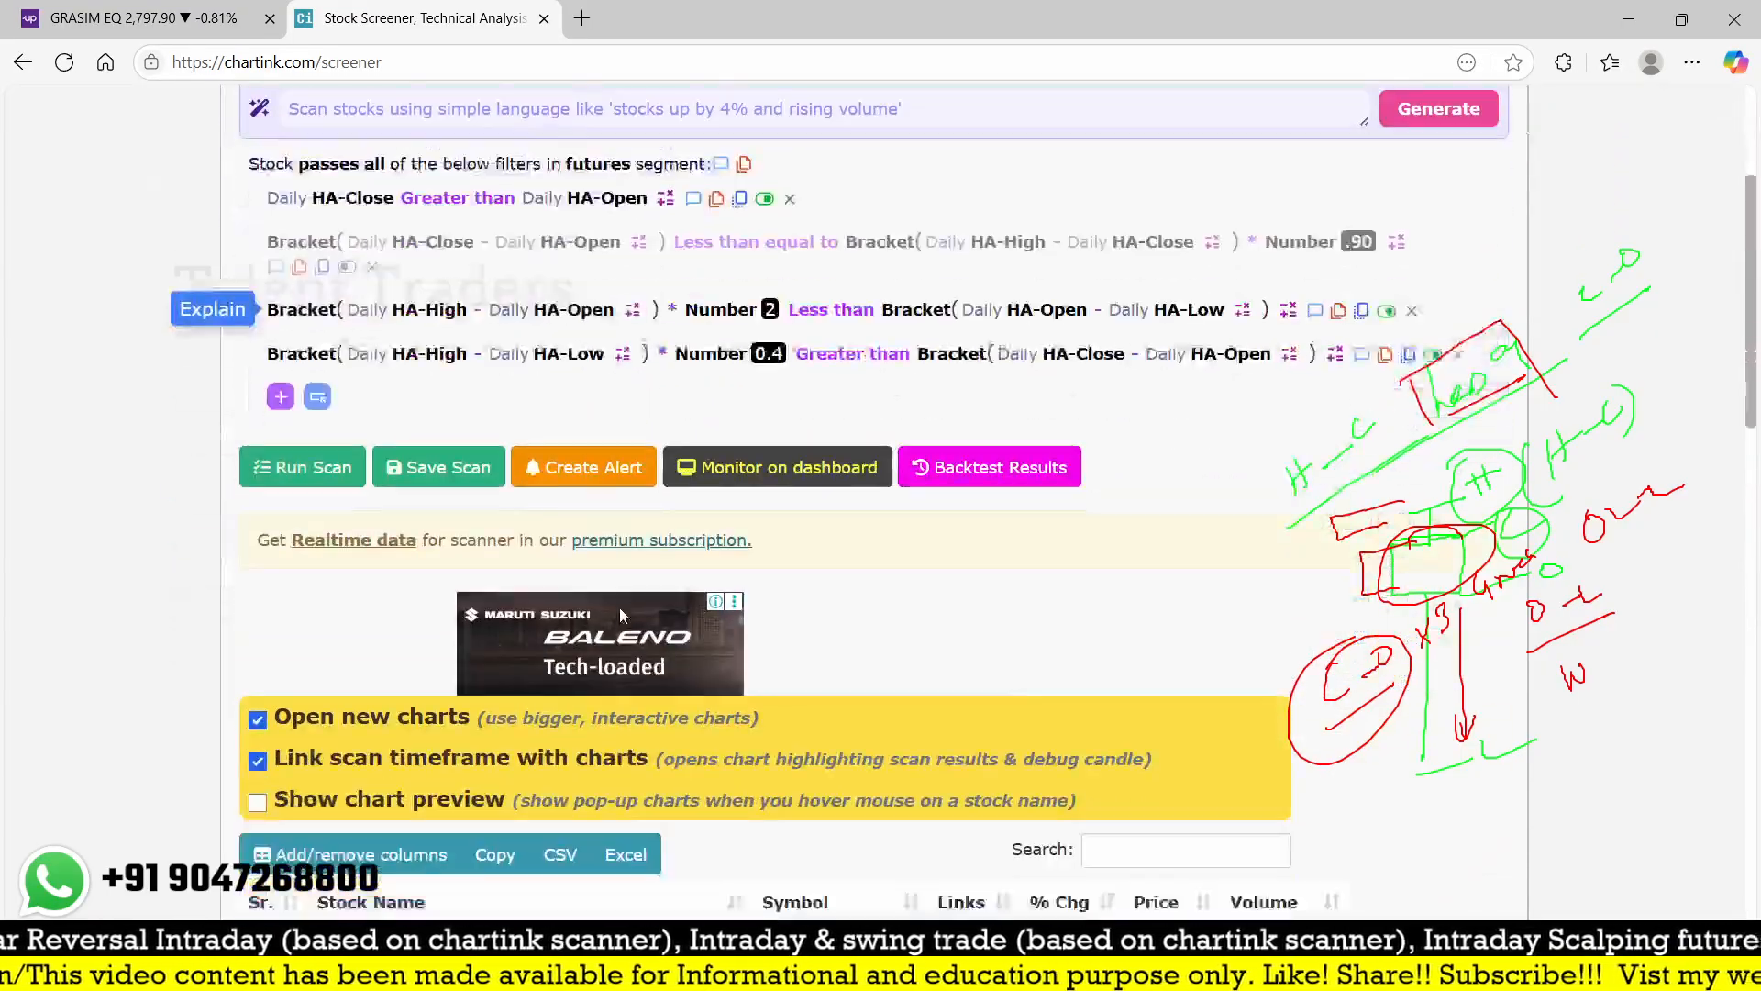
click(303, 450)
- Save the scan under the name test
click(433, 433)
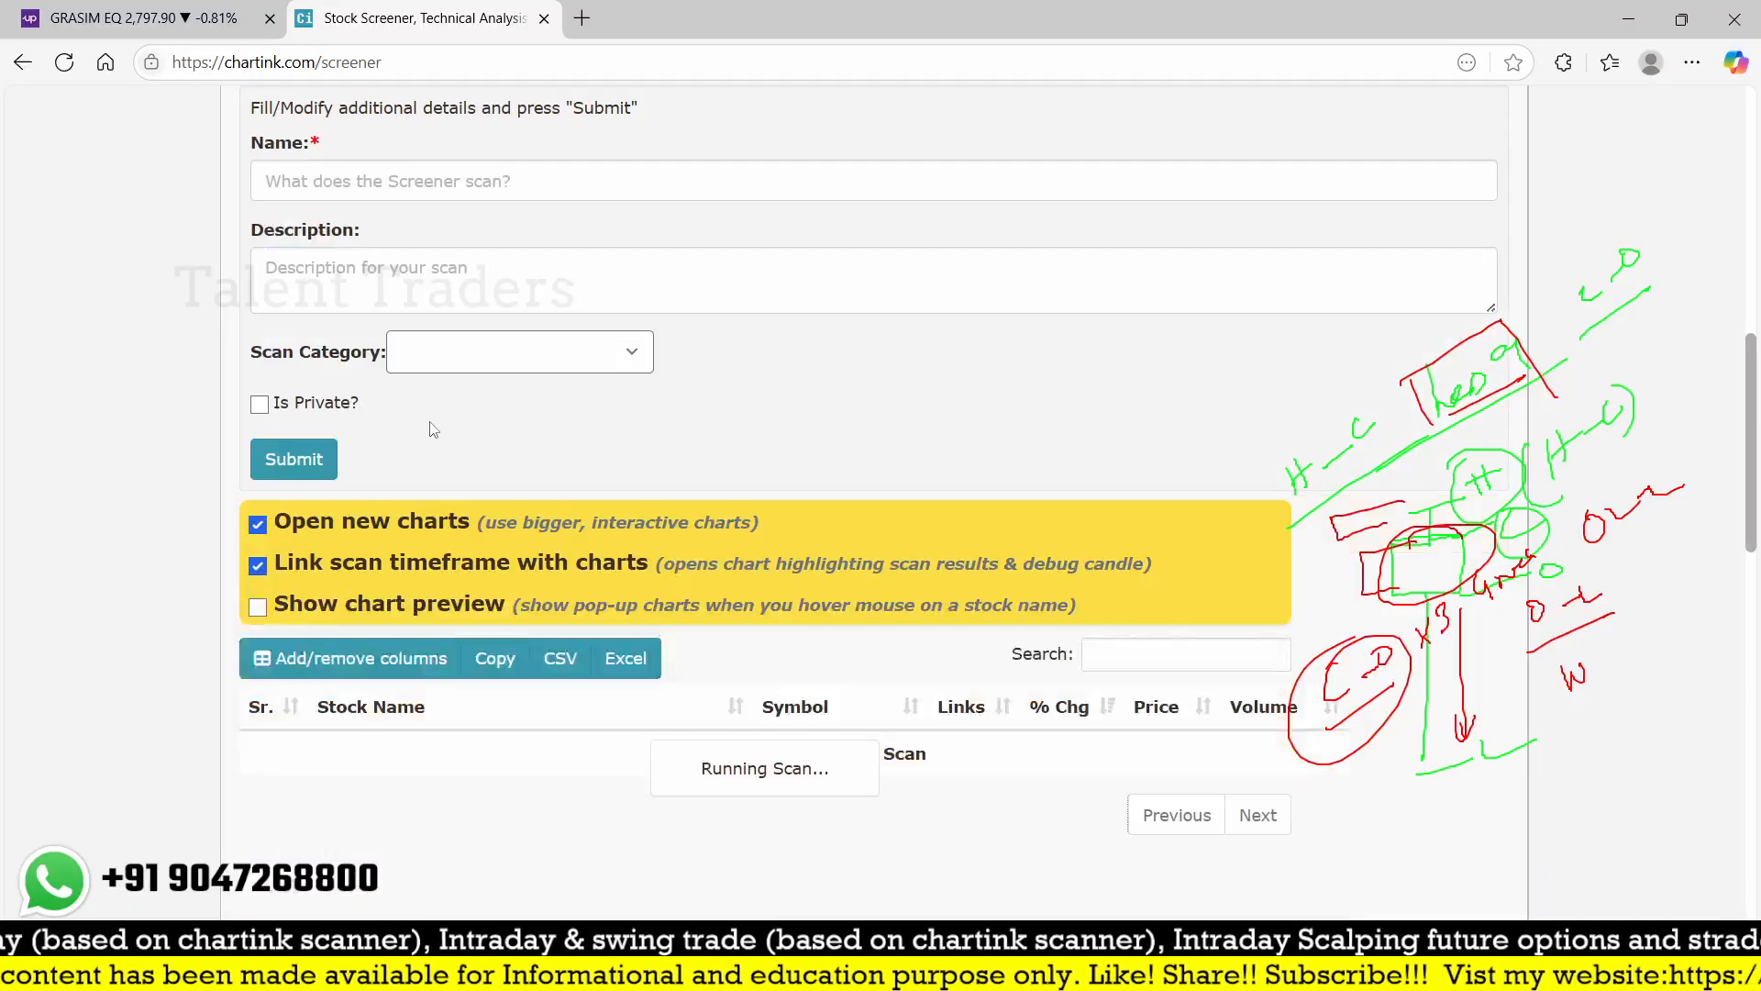
click(447, 188)
text(test)
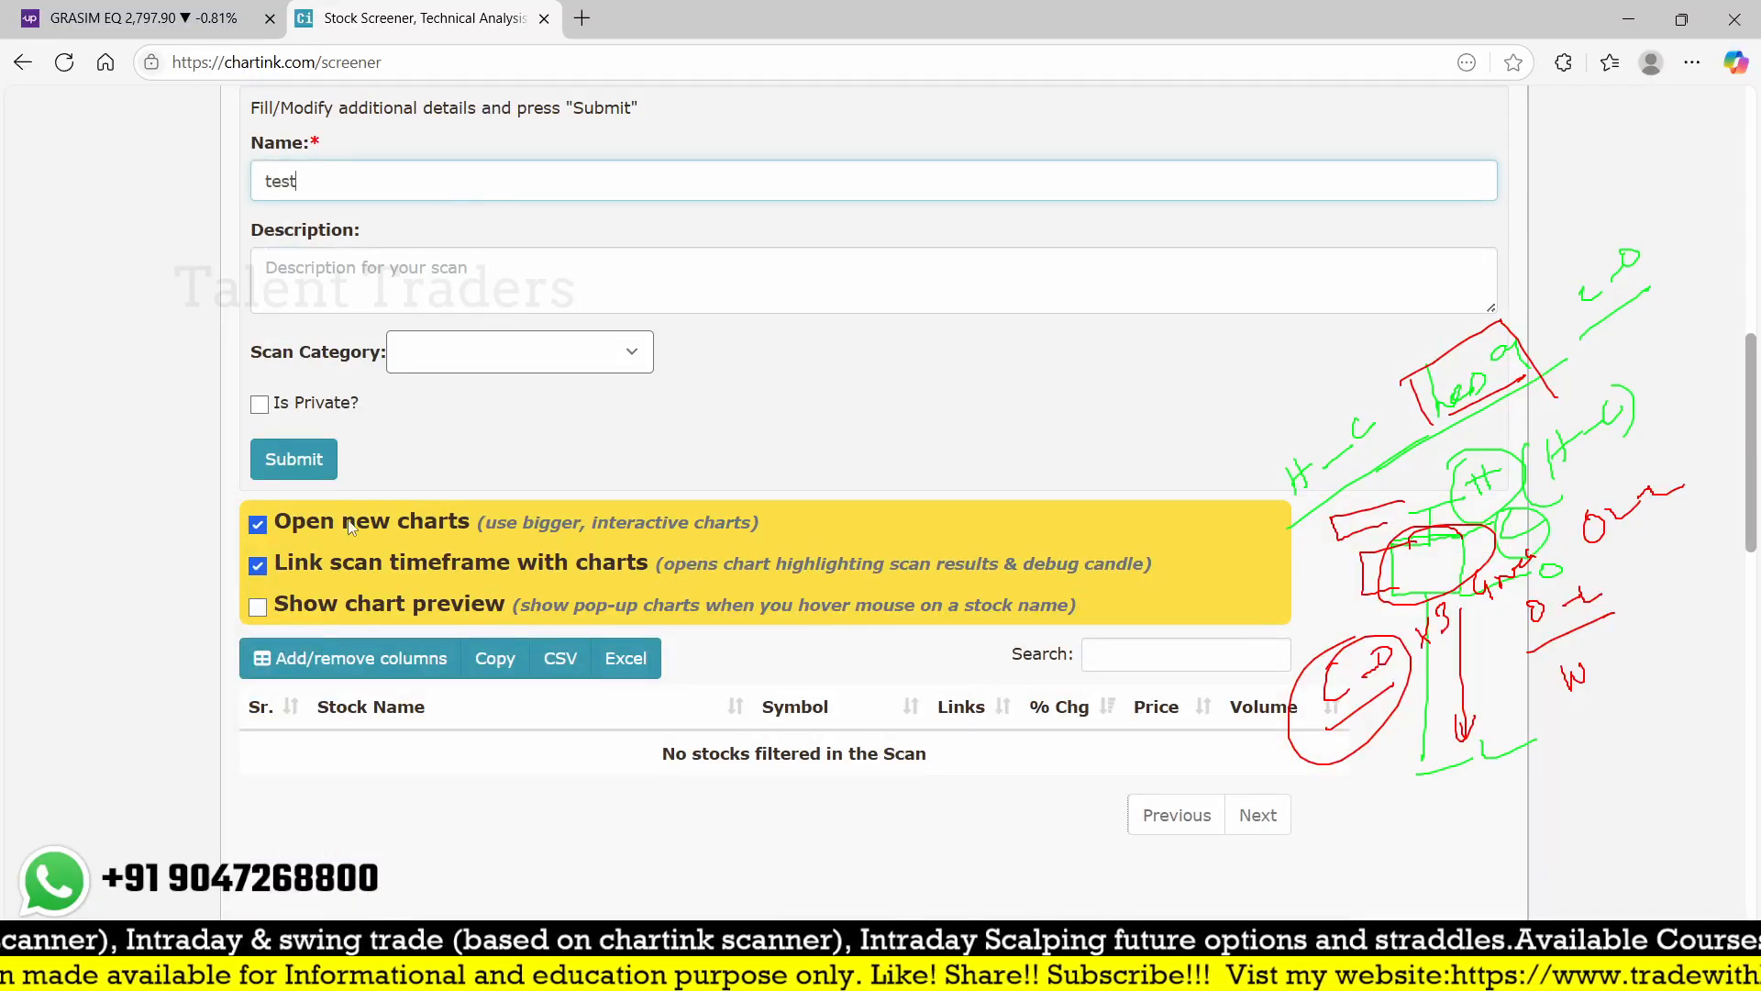
click(293, 459)
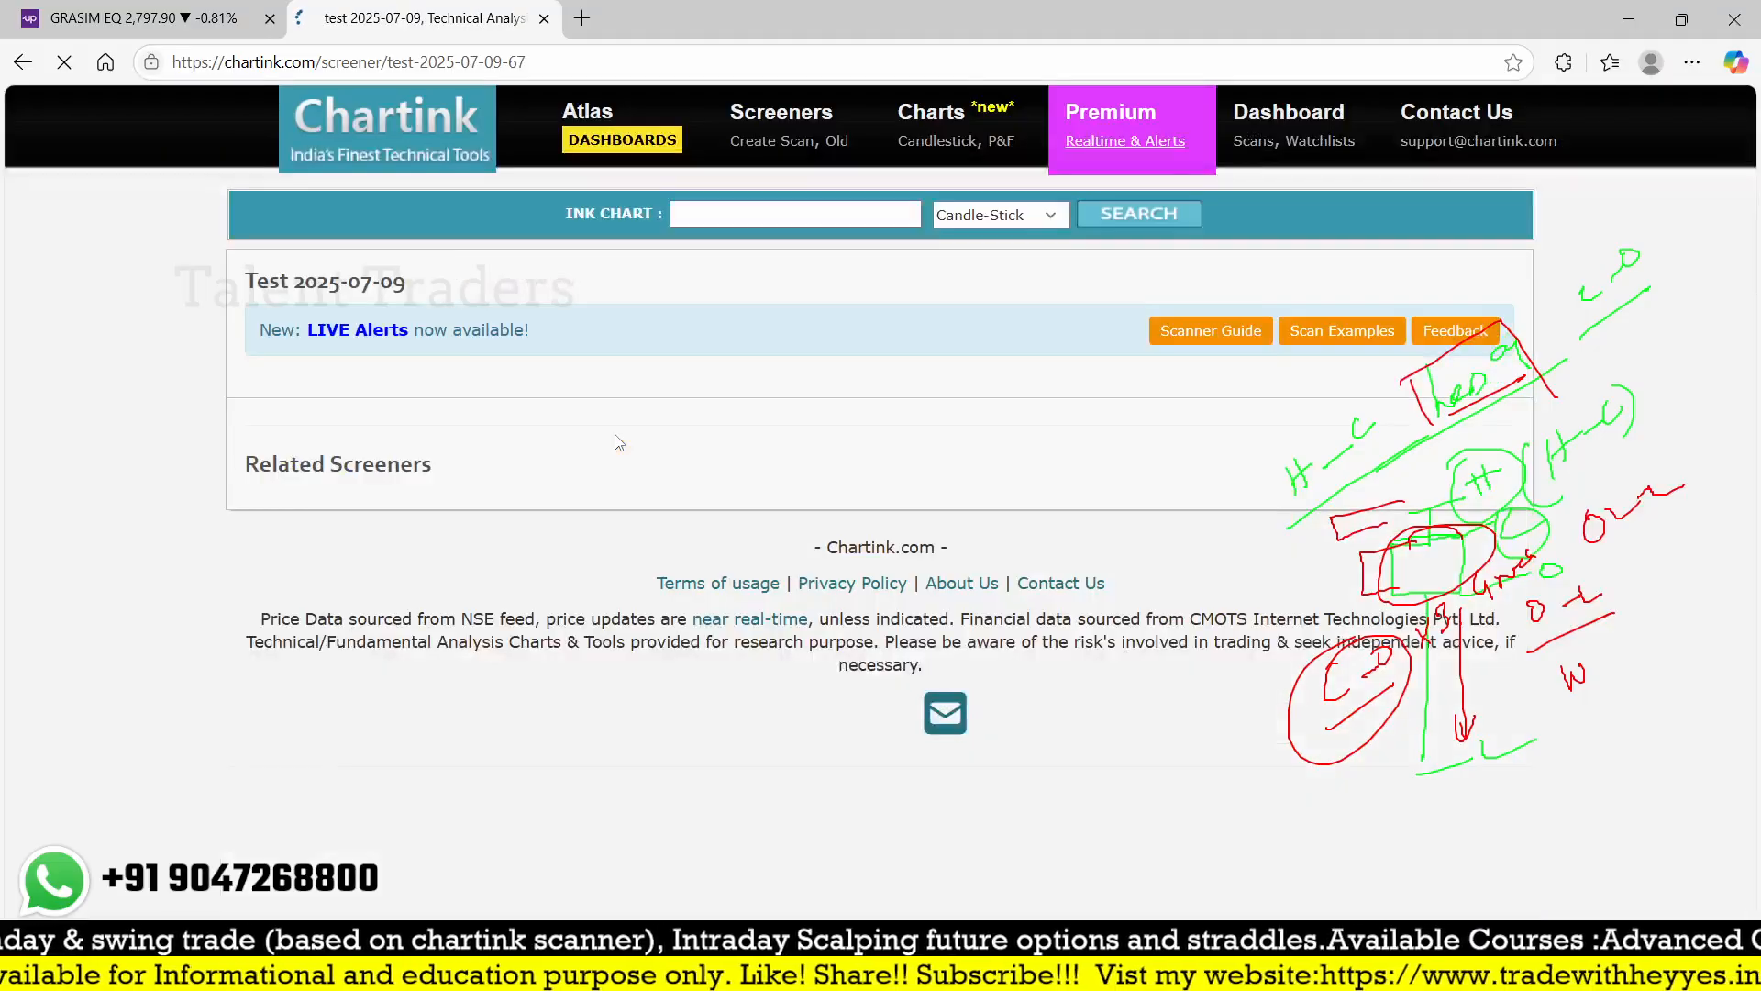
- Open the most recent bar of the saved scan's backtest history and check its matching stock and date
scroll(631, 469, down, 15)
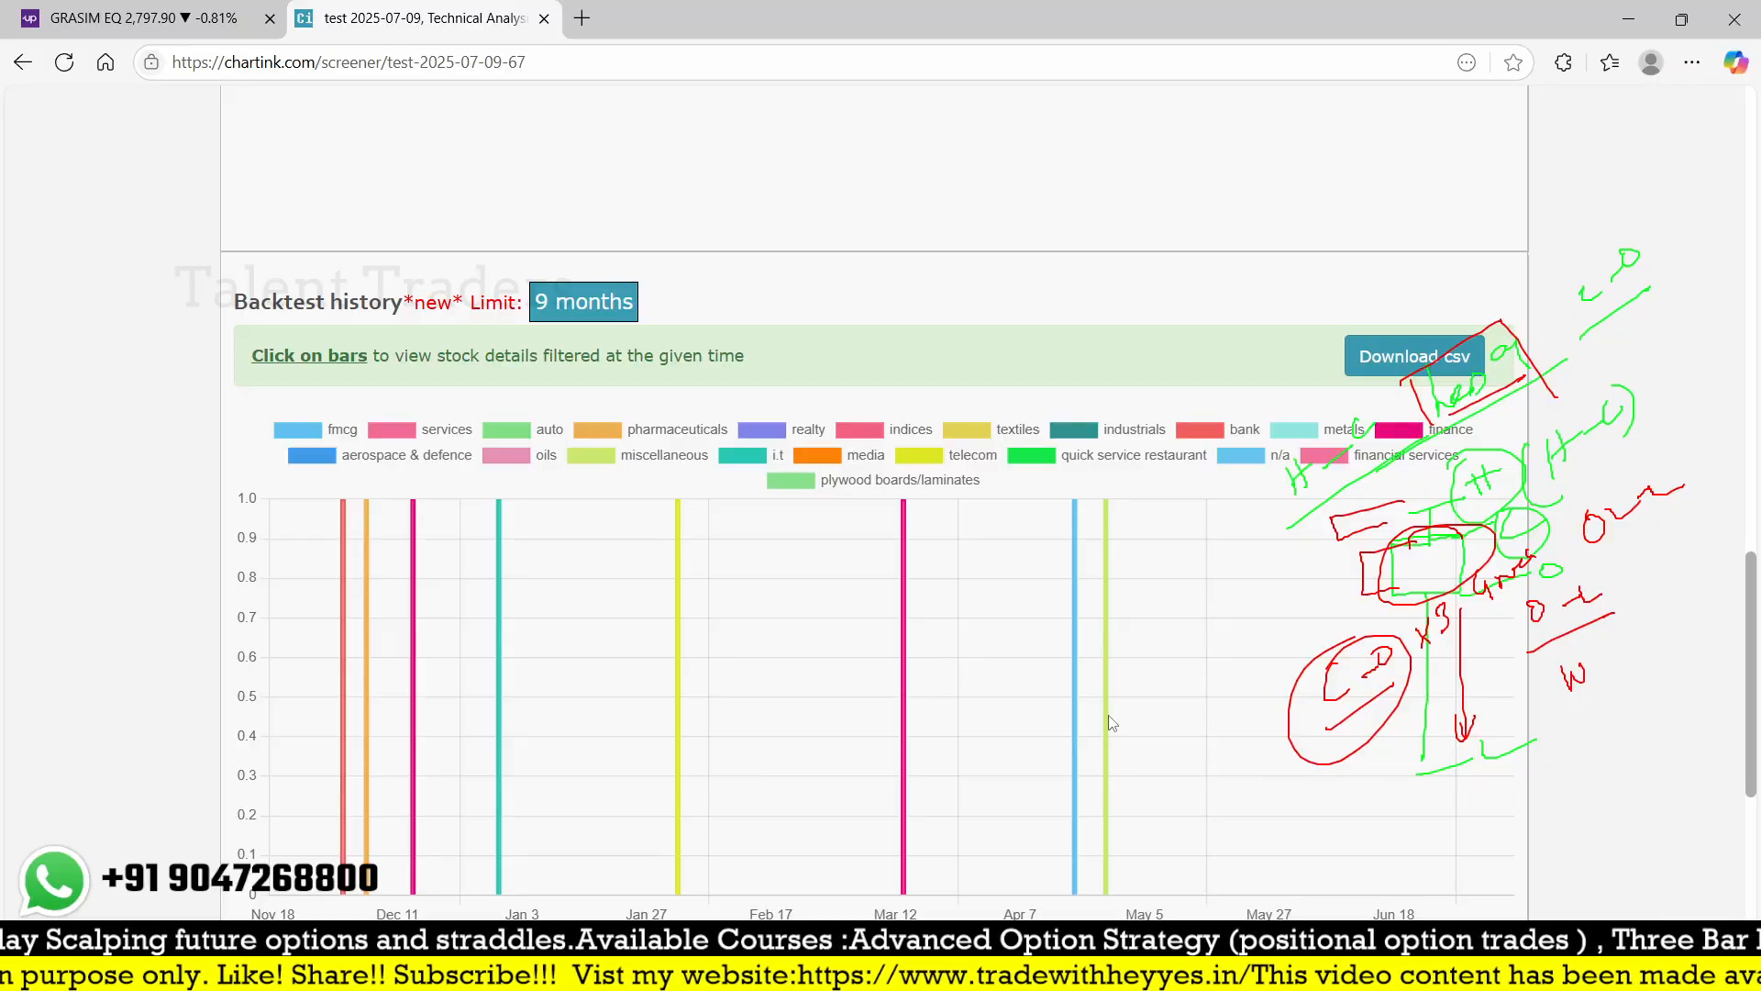
scroll(1104, 734, down, 5)
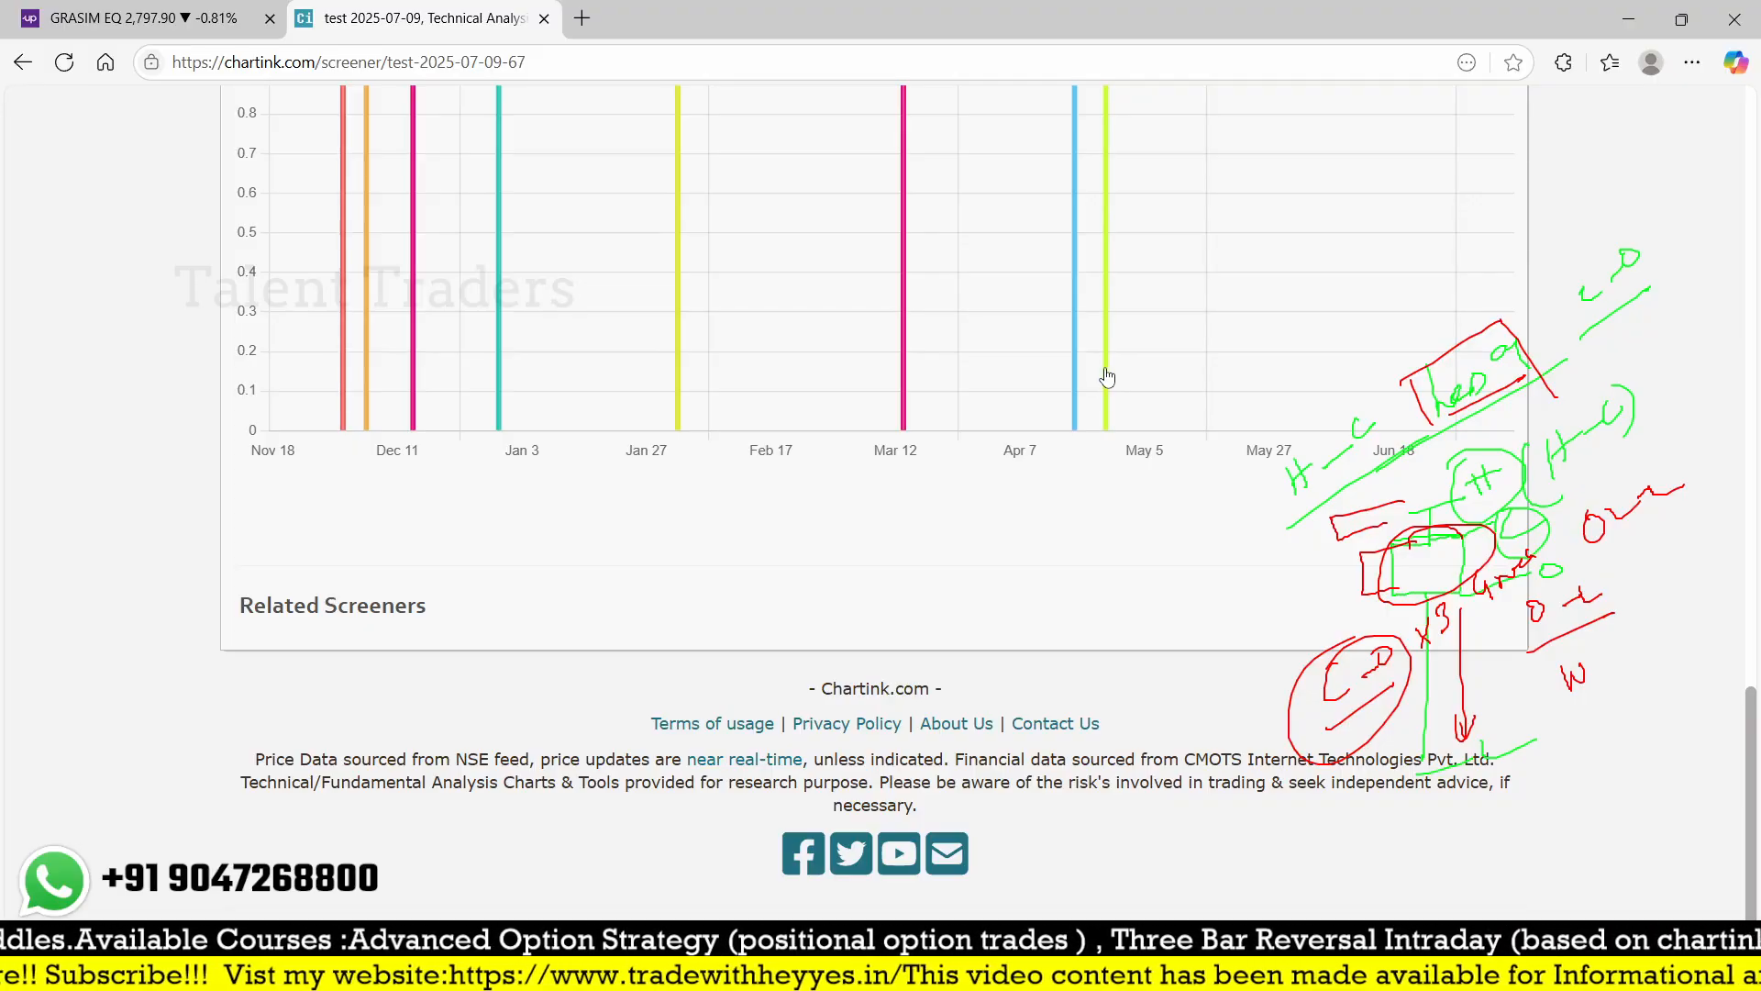
click(1107, 377)
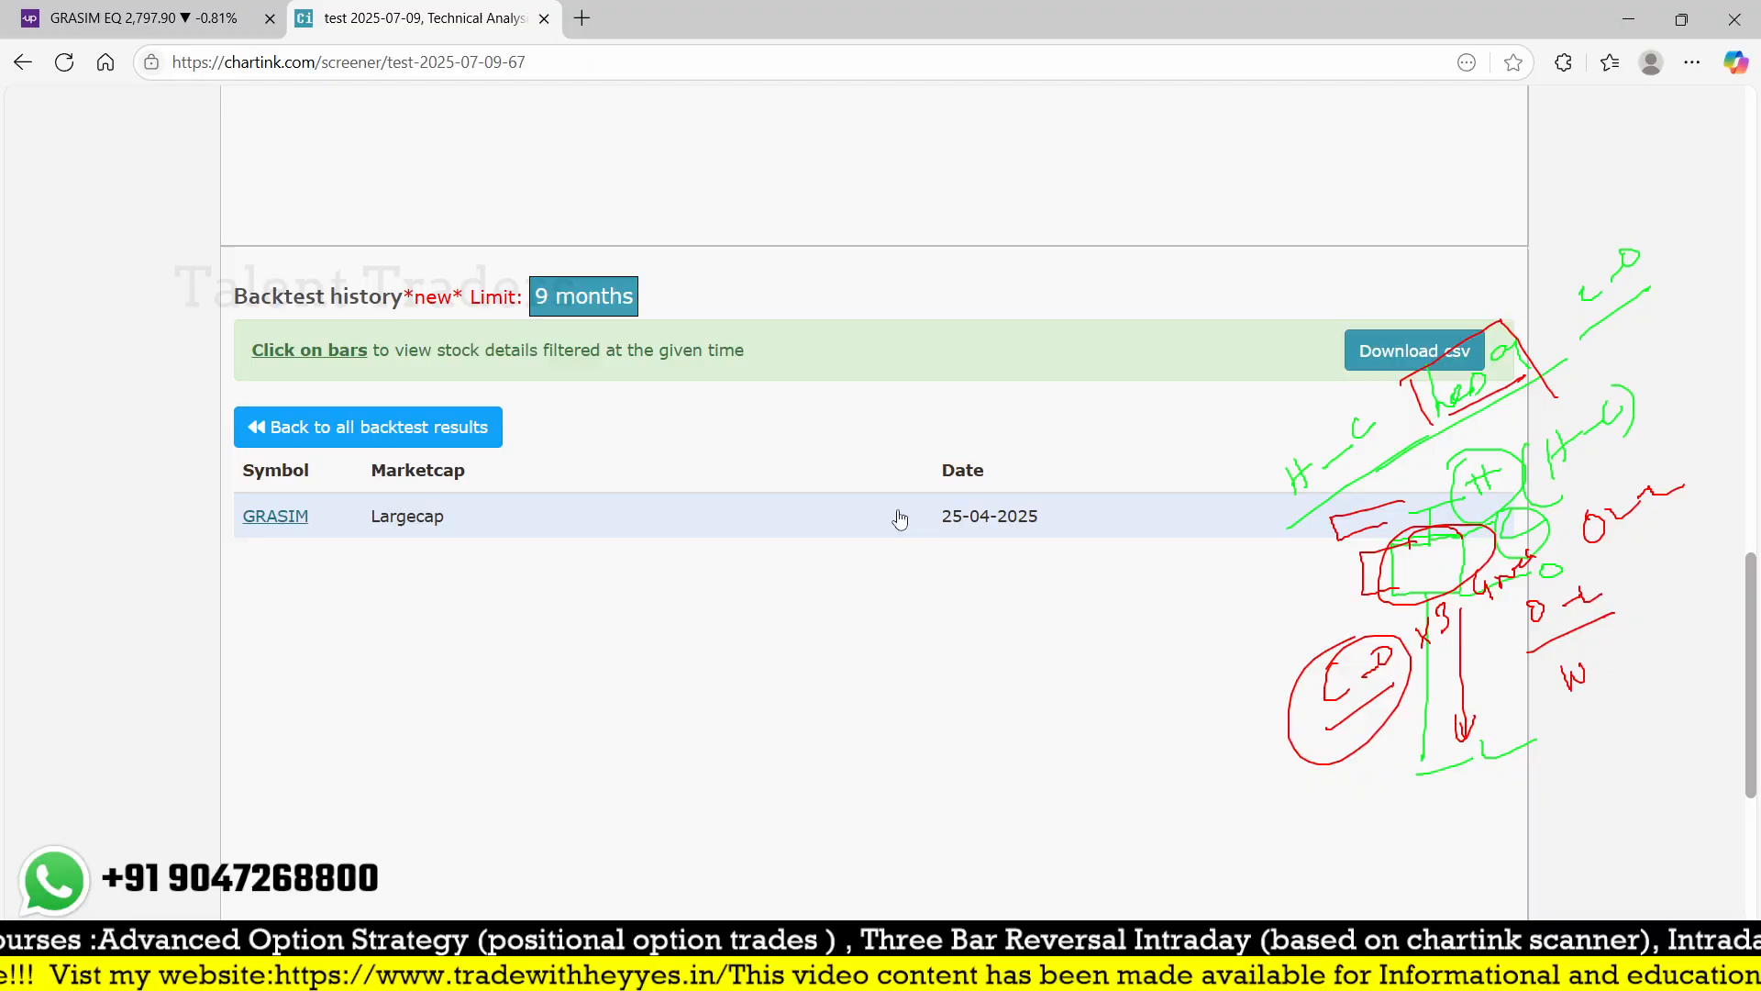
drag(939, 517, 1008, 518)
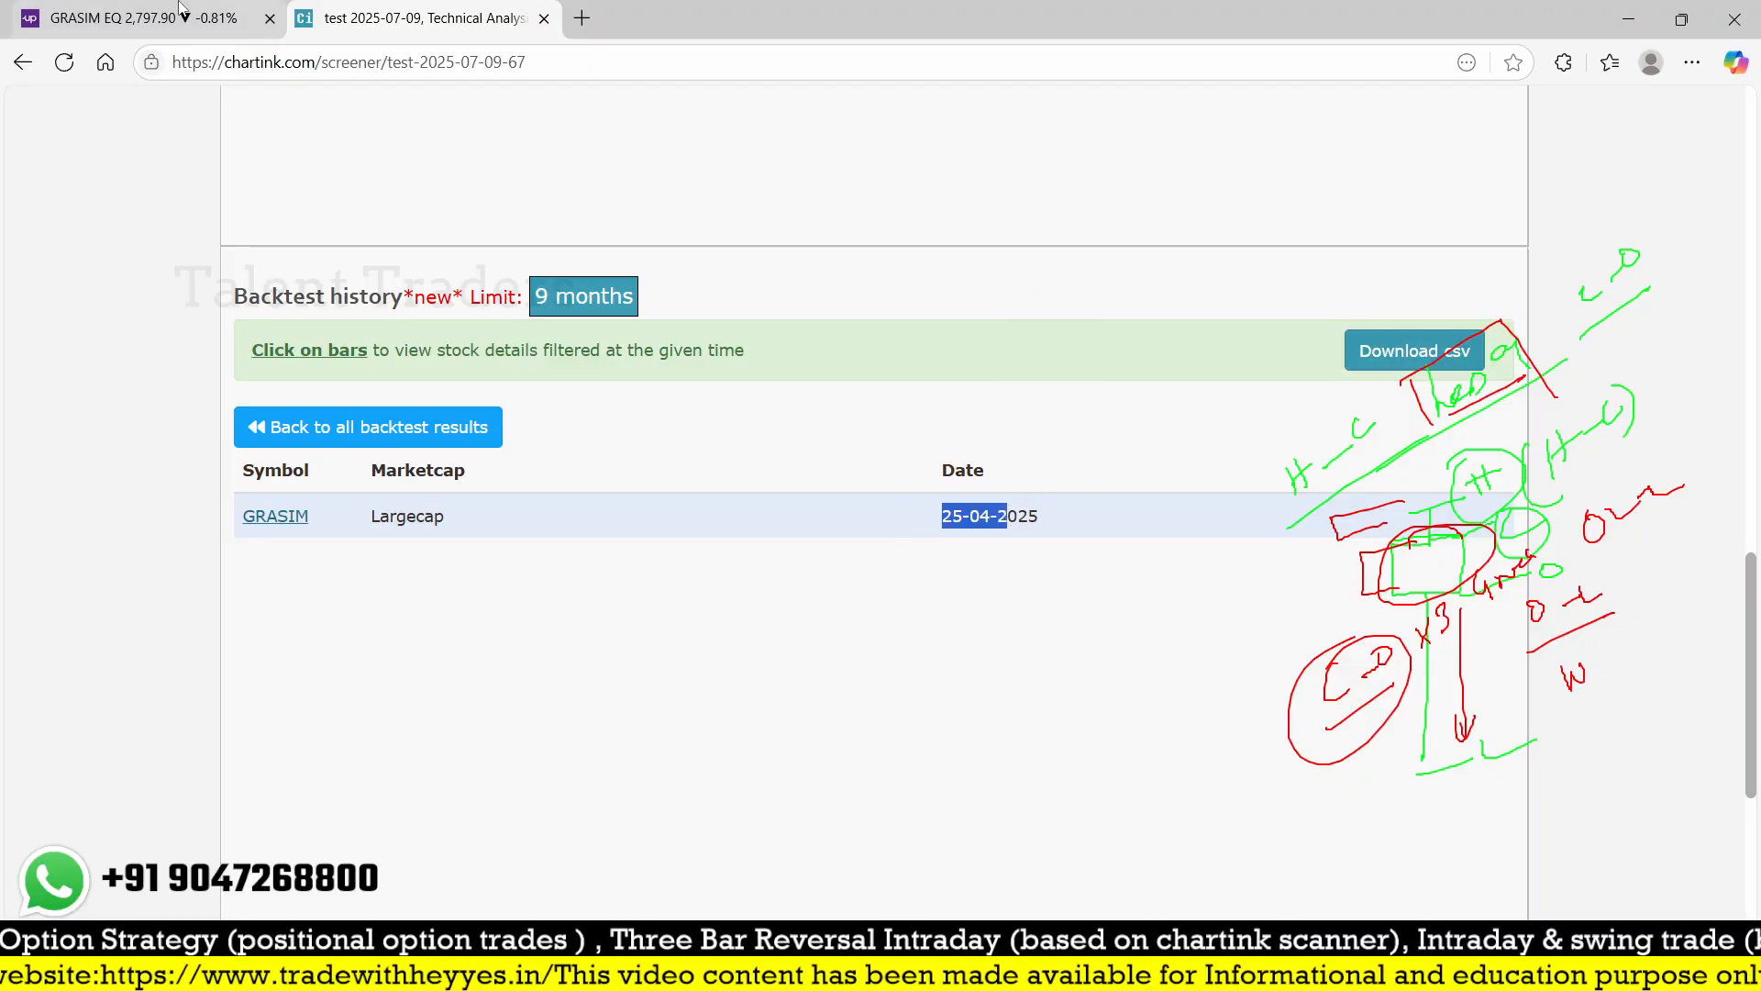
- Switch to the Upstox chart and examine the GRASIM Heikin-Ashi candle of 25 April 2025
click(180, 11)
scroll(862, 670, down, 3)
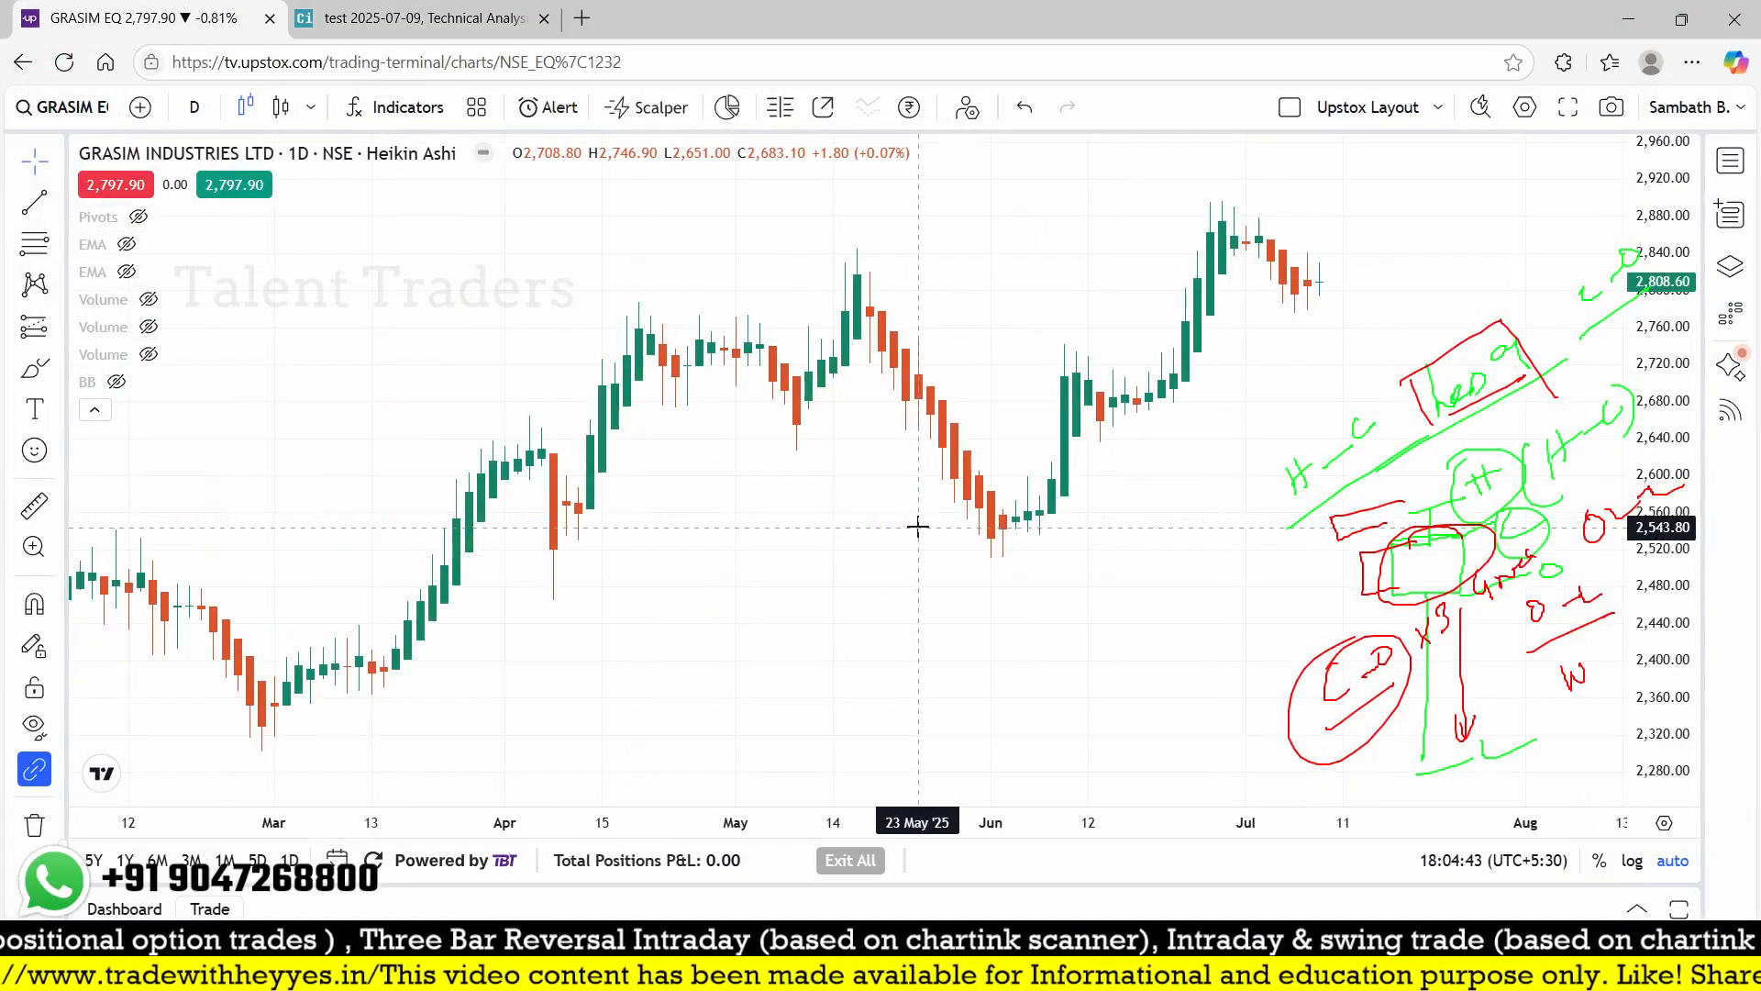
scroll(849, 670, up, 3)
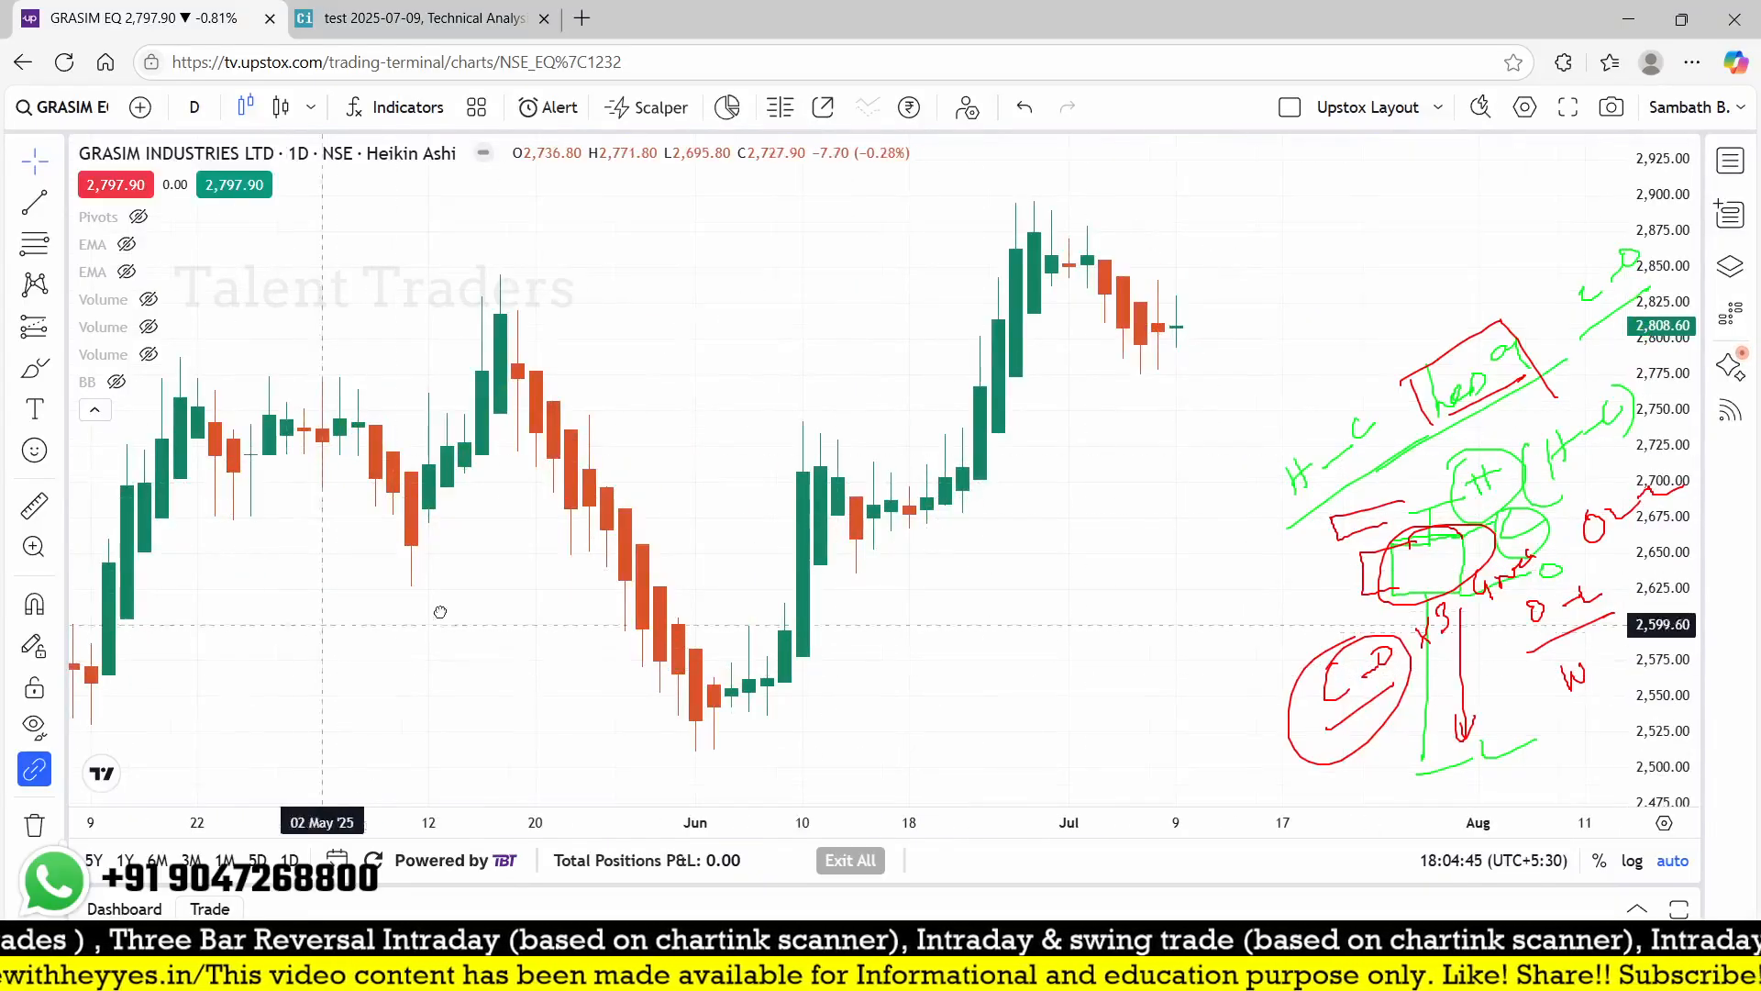
drag(316, 629, 620, 632)
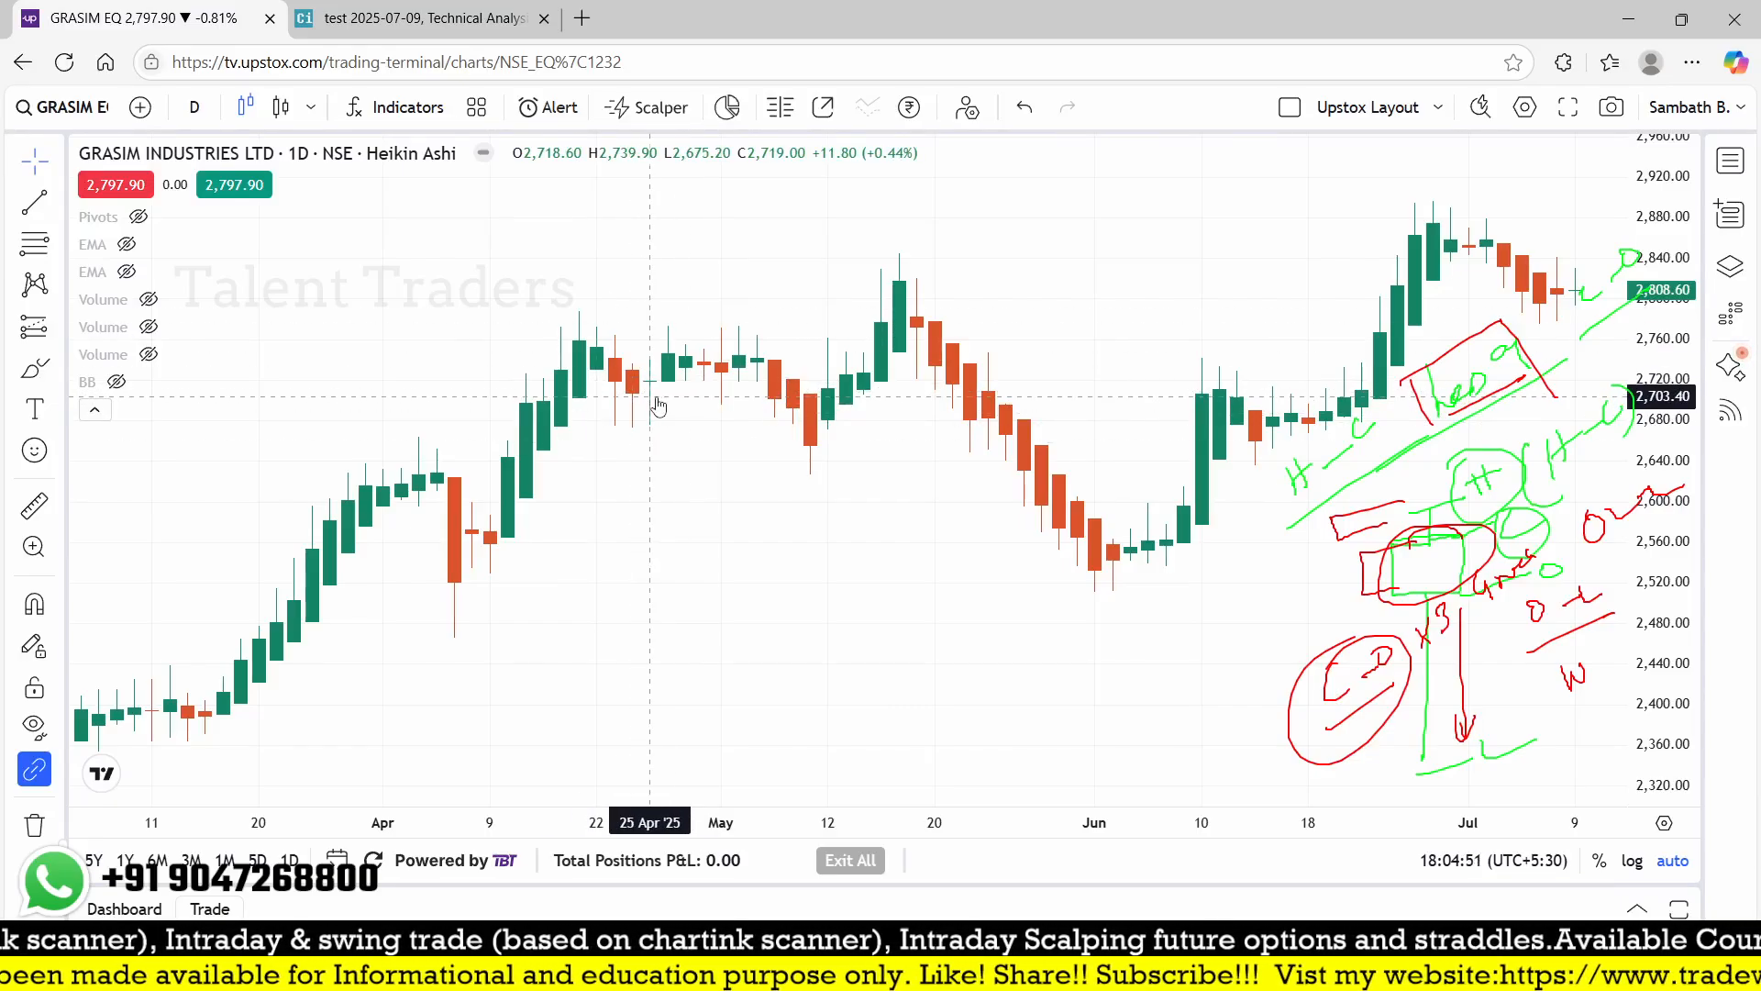
- Return to Chartink's full backtest results, open the second most recent bar, and load its stock SIEMENS on the Upstox chart
key(ctrl+Tab)
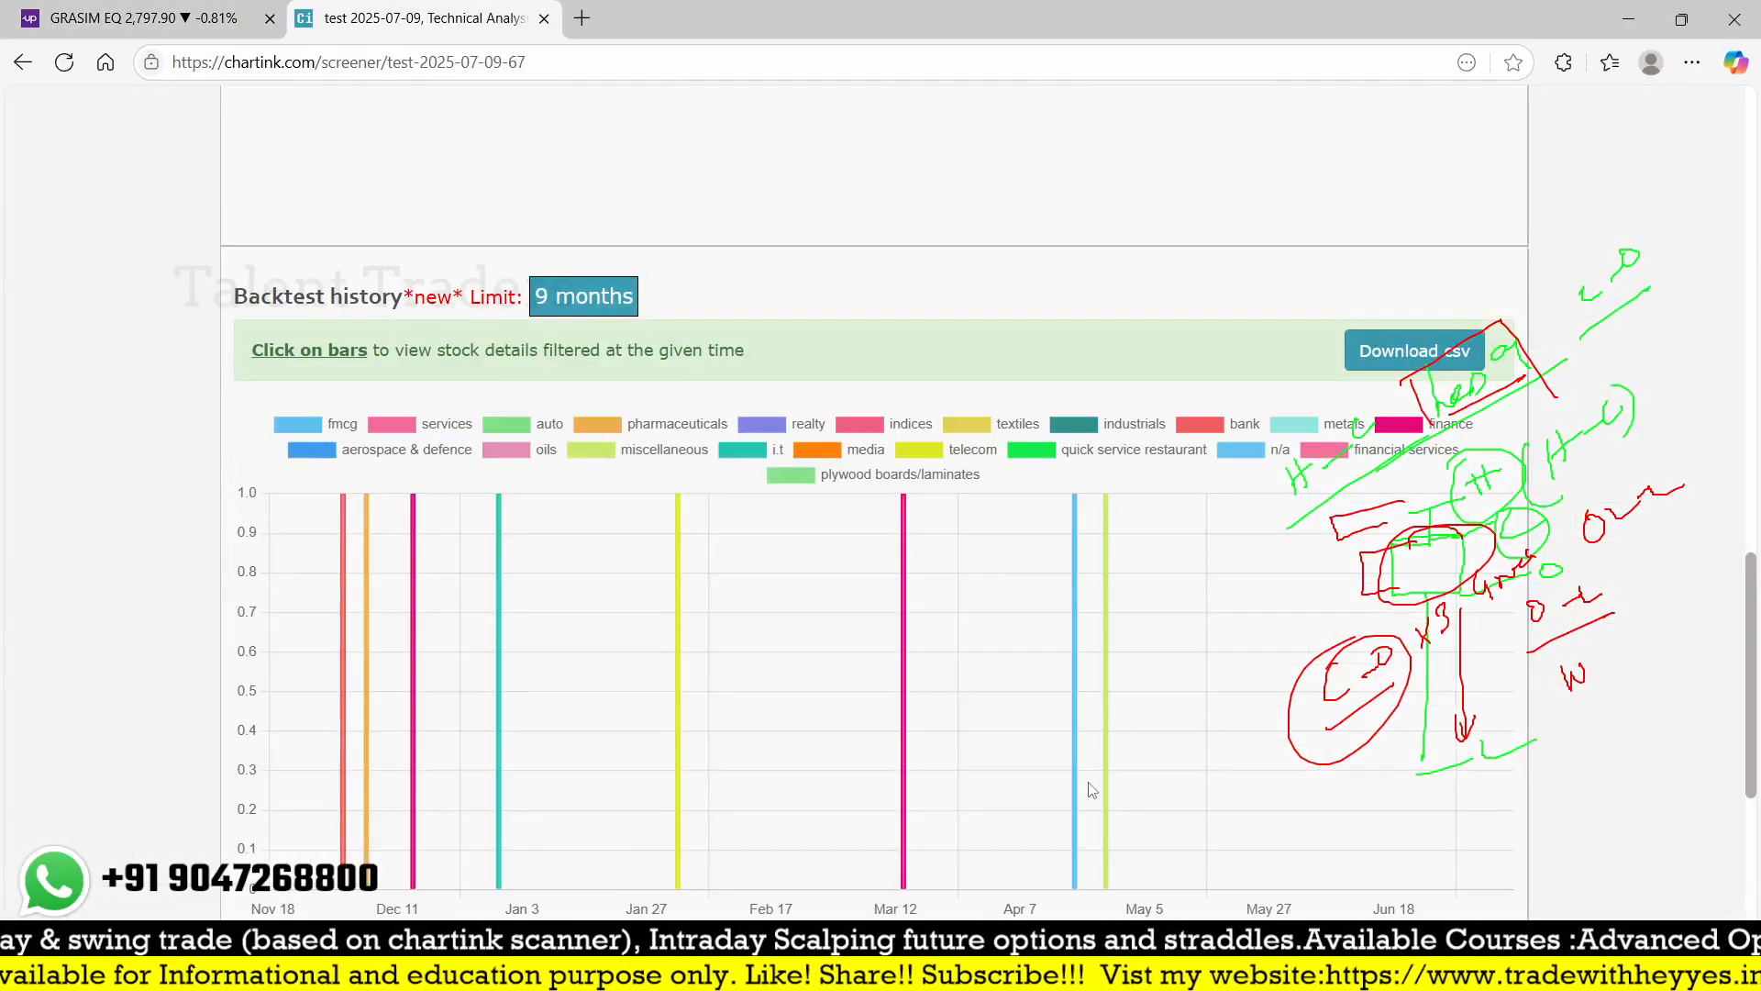
click(1075, 787)
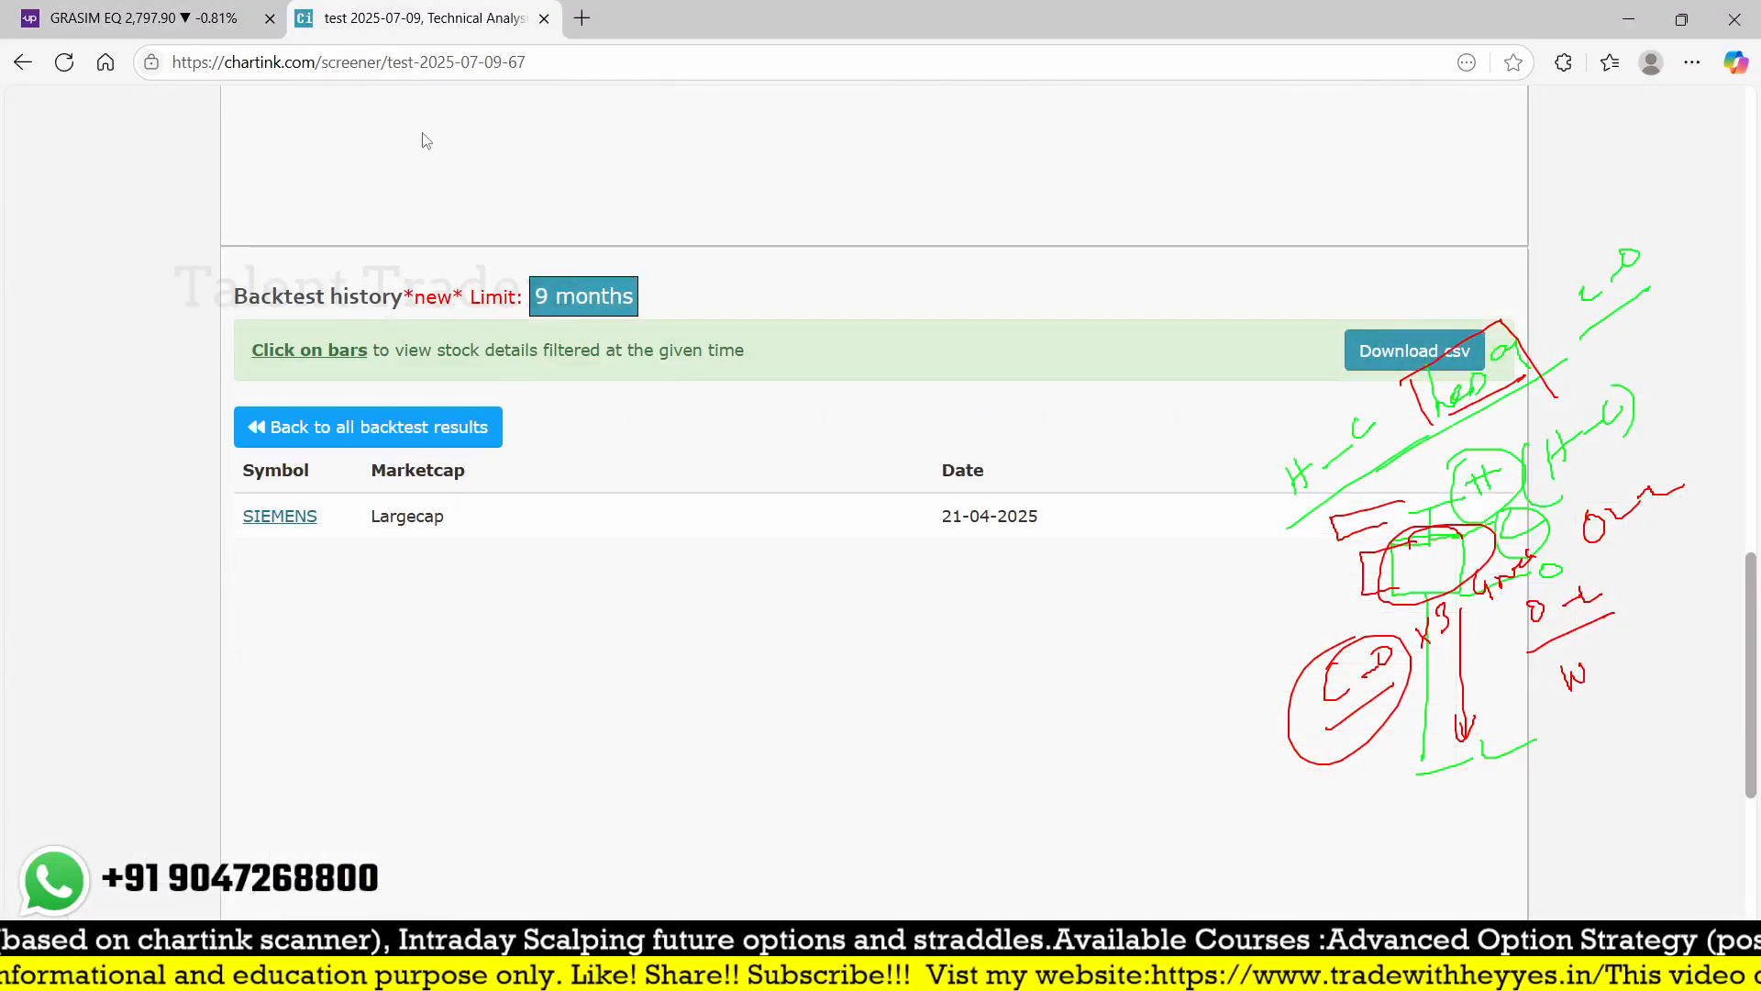
click(188, 23)
text(sie)
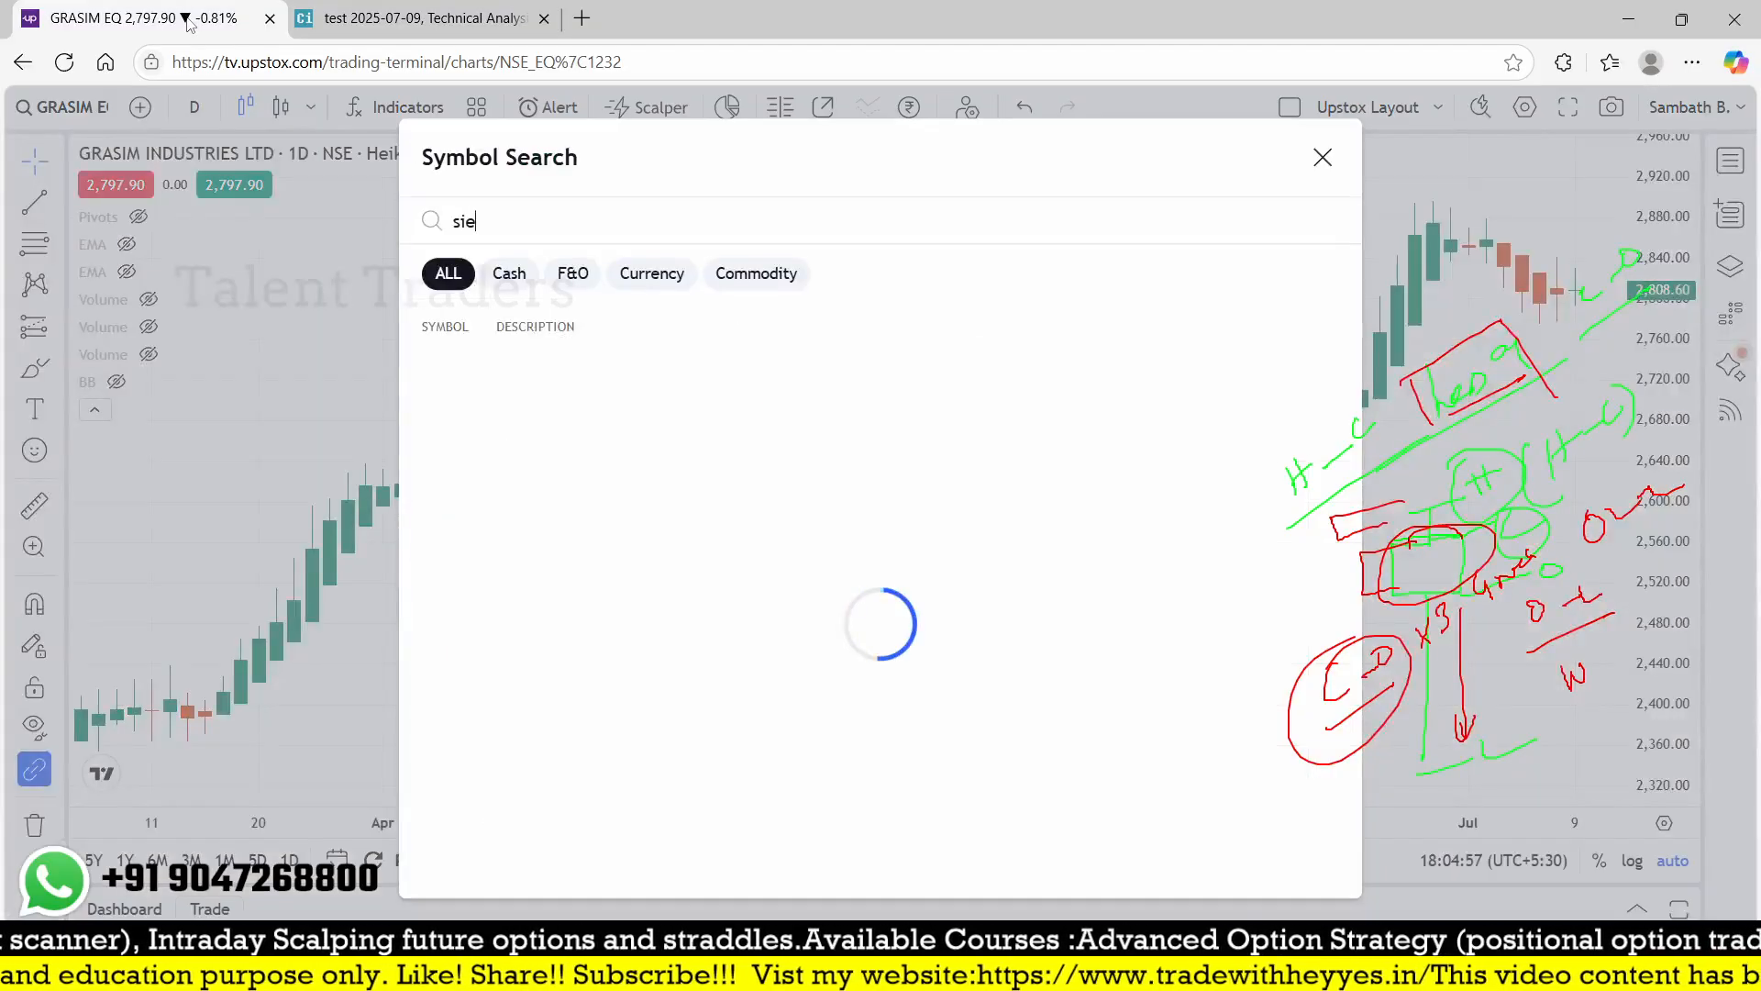
key(Return)
- Check the SIEMENS match date in Chartink and find the late-April 2025 candles on its Upstox chart
click(423, 19)
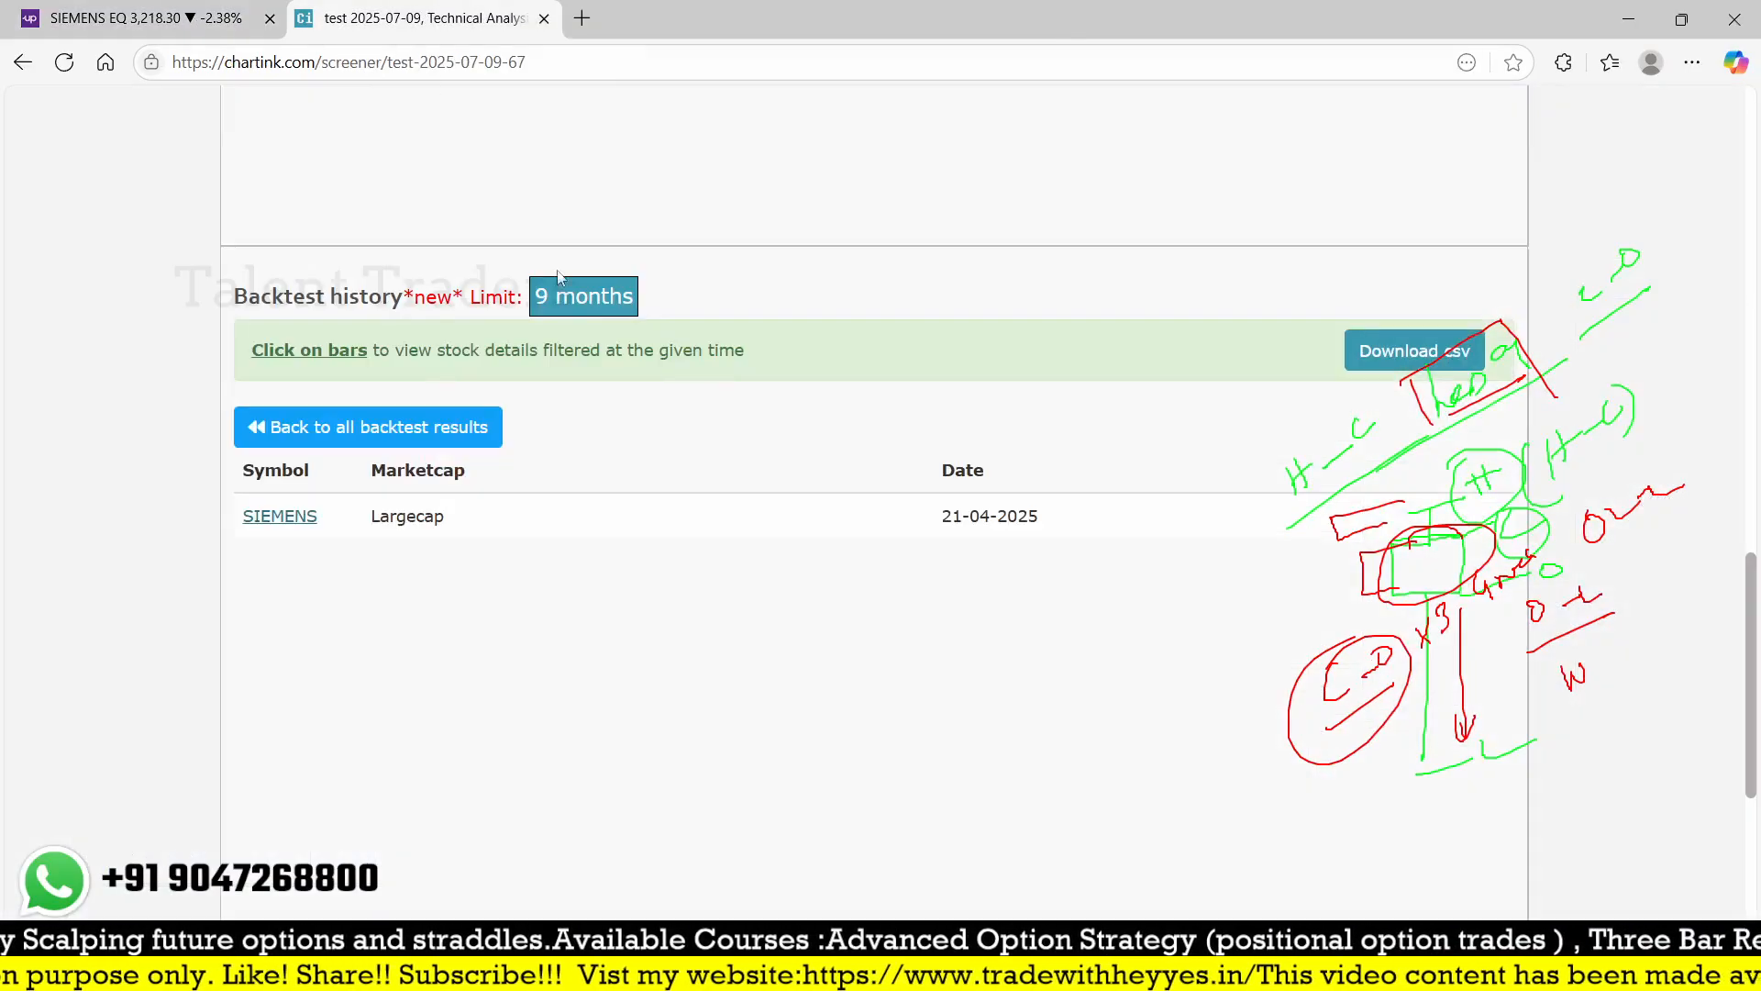
click(188, 21)
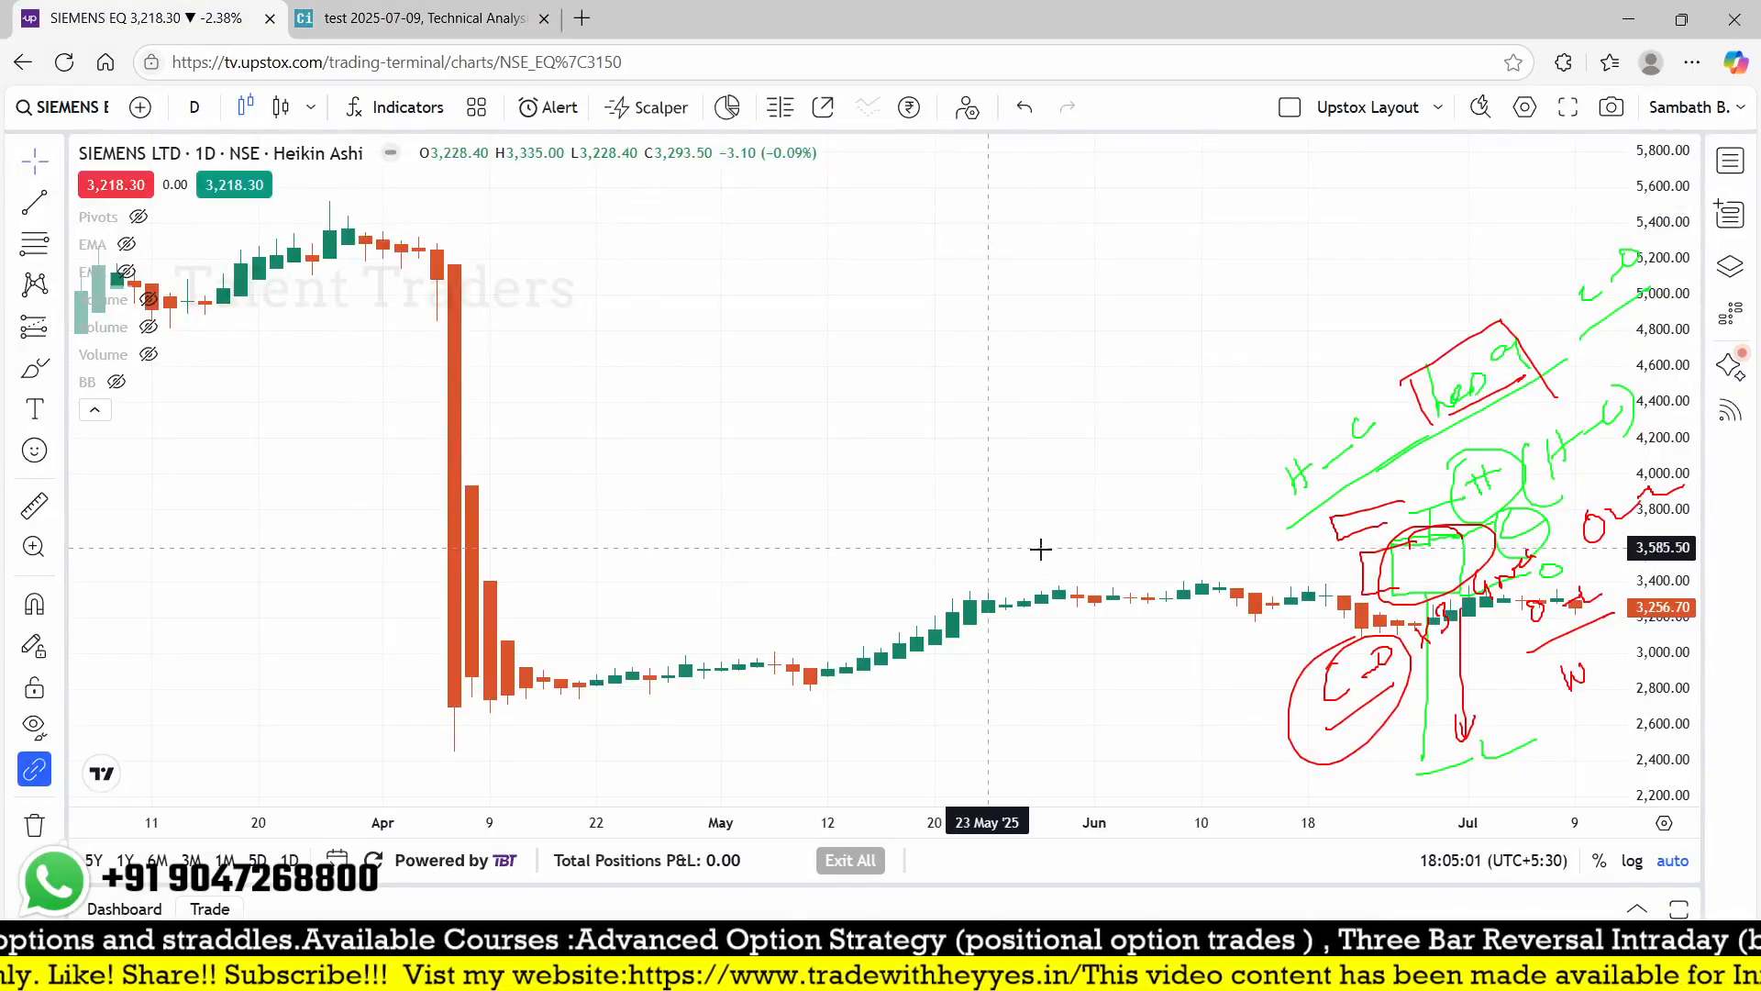
scroll(683, 786, up, 3)
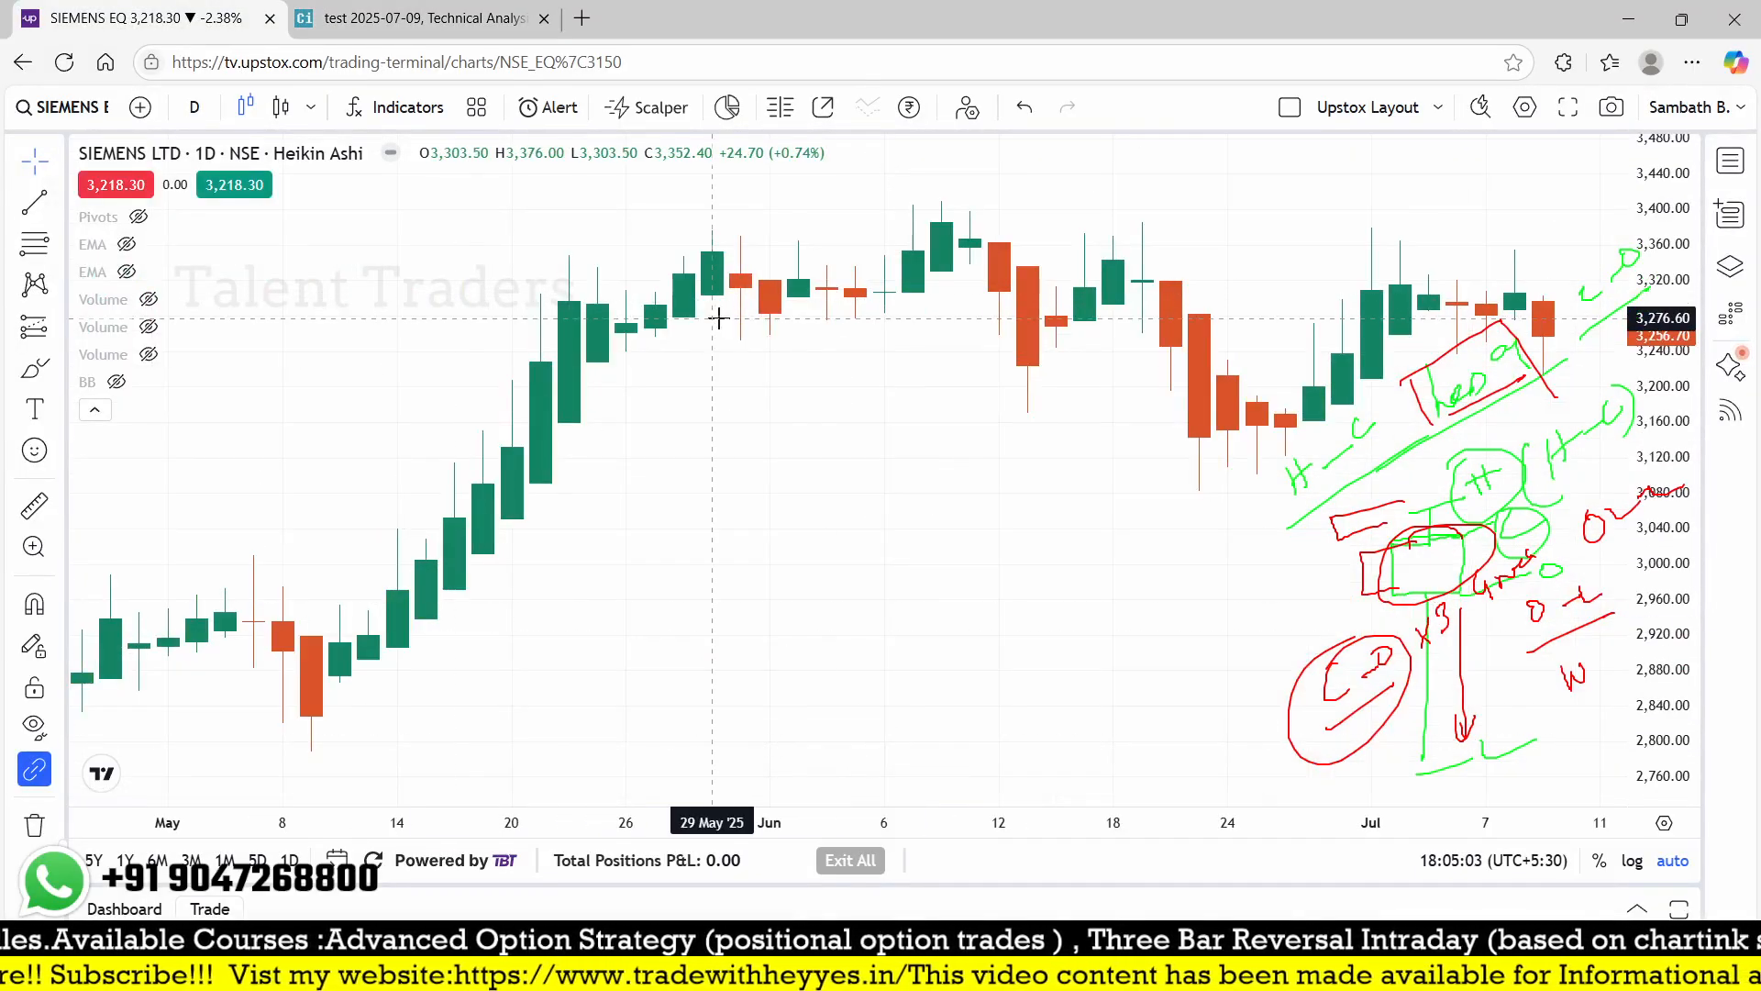
drag(334, 450, 938, 459)
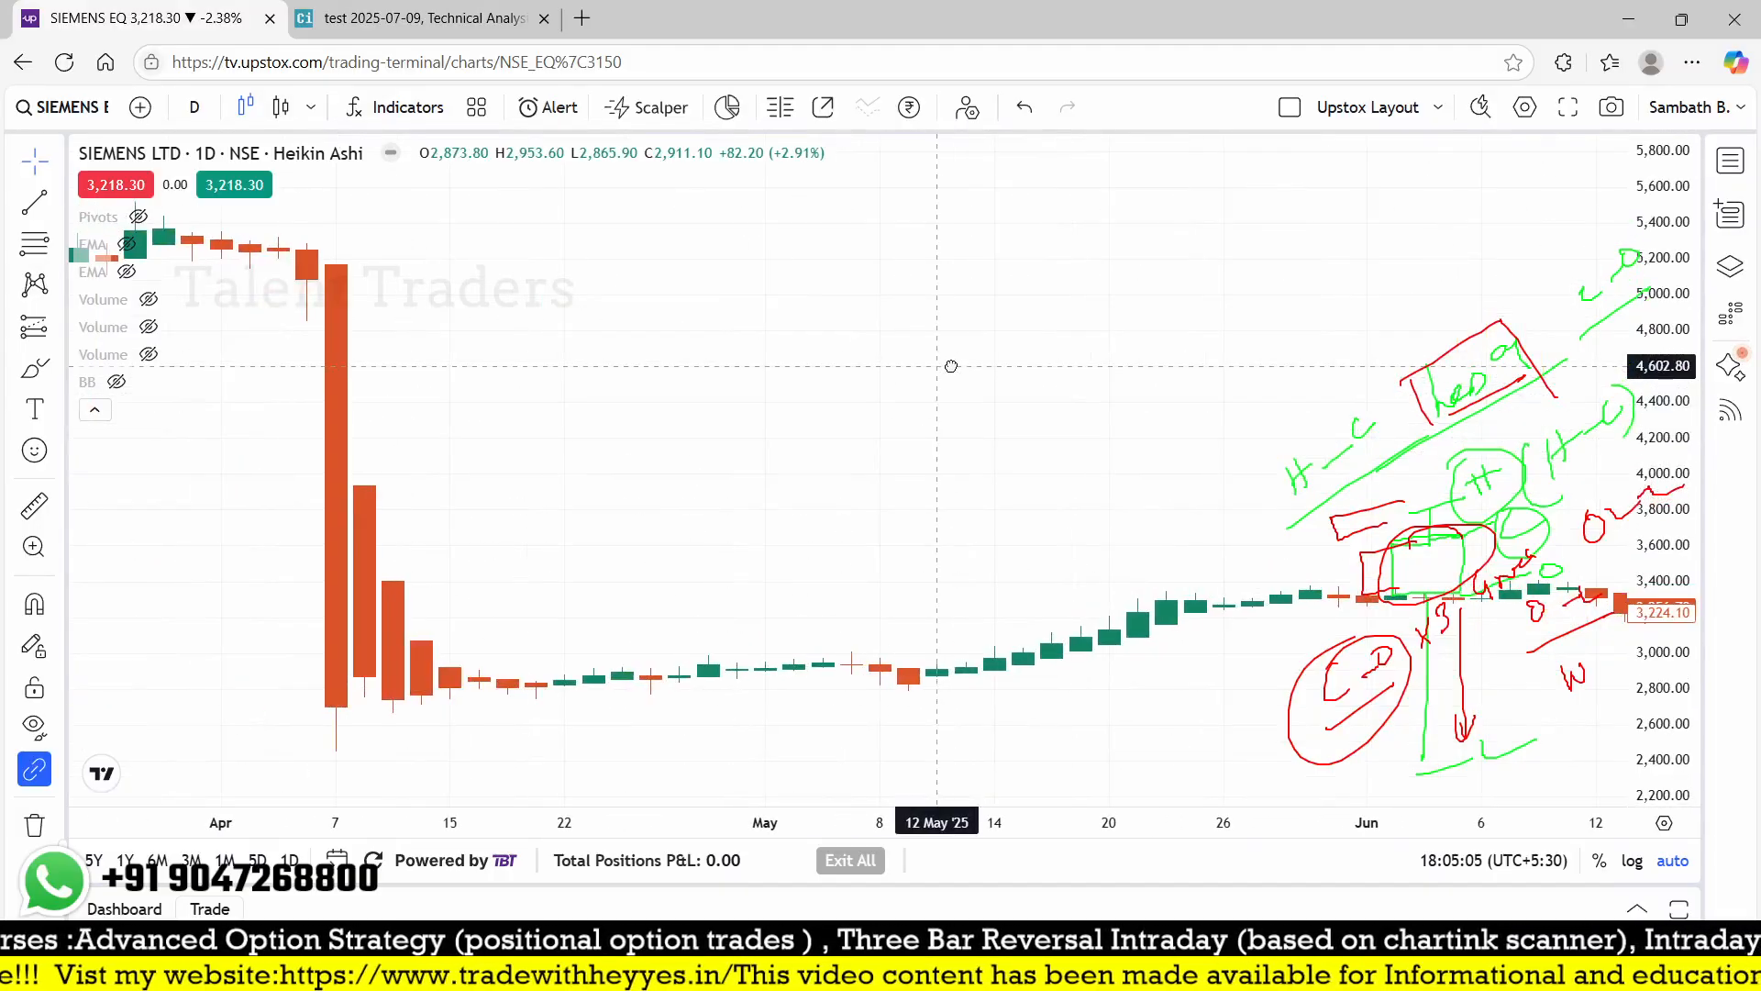
scroll(859, 474, up, 2)
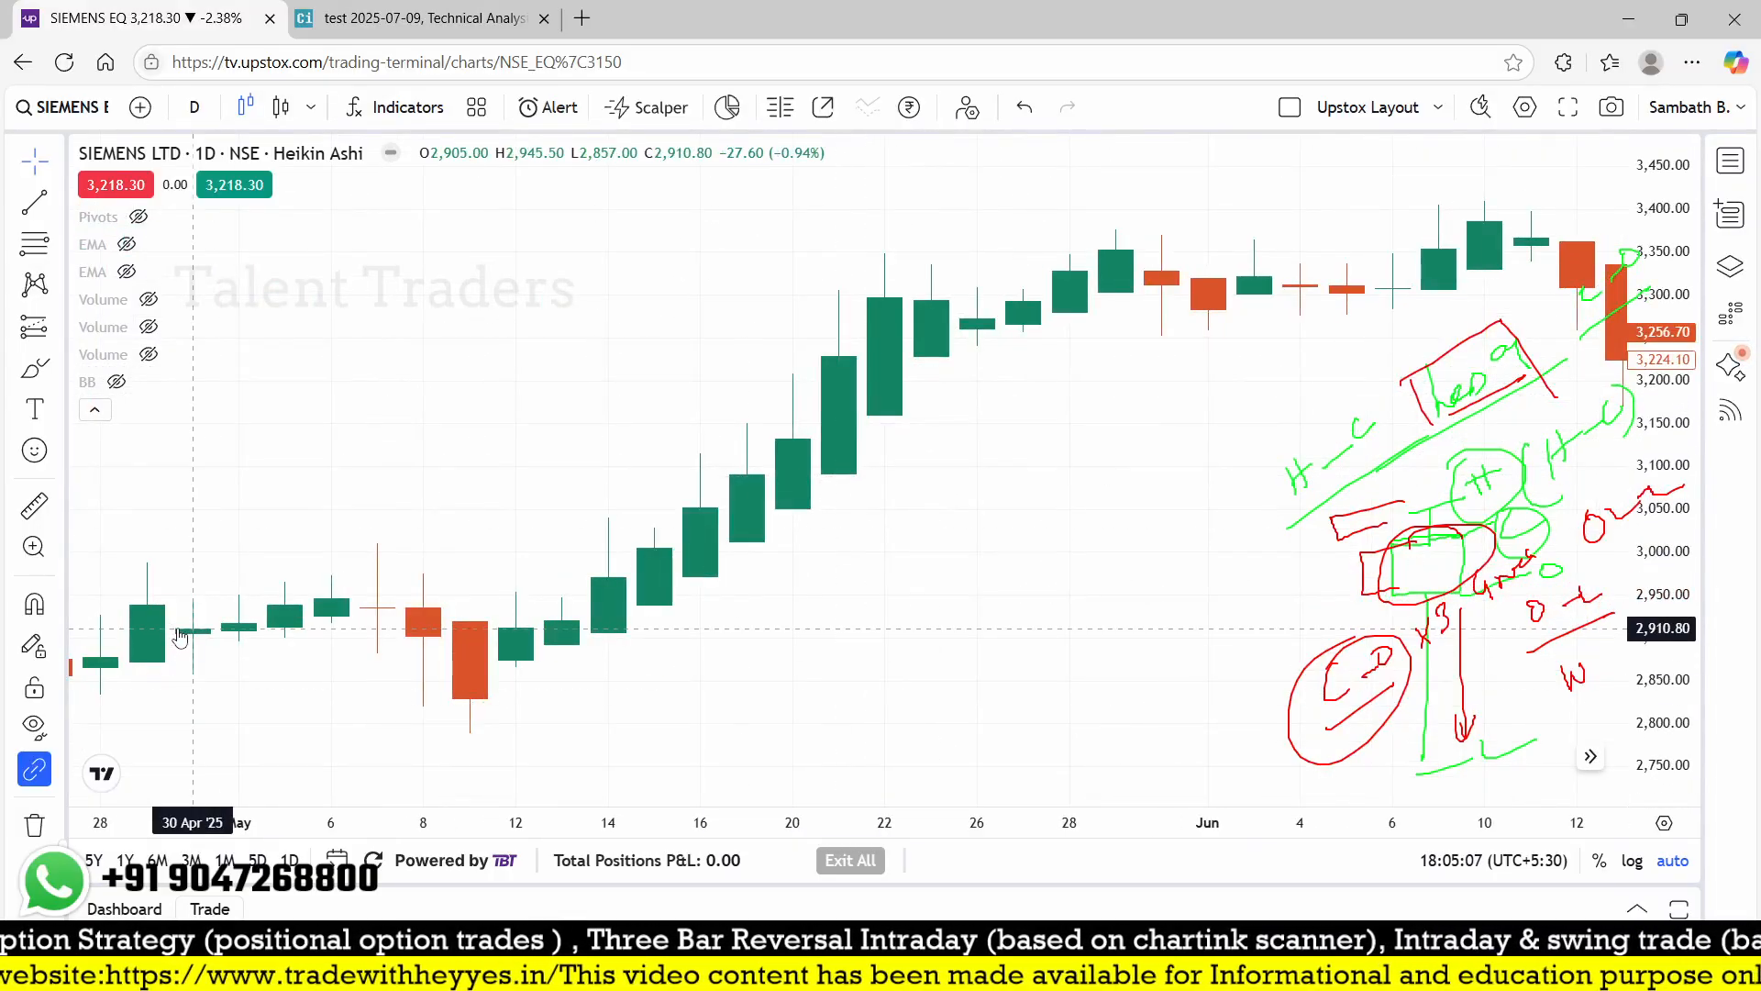
drag(225, 642, 747, 593)
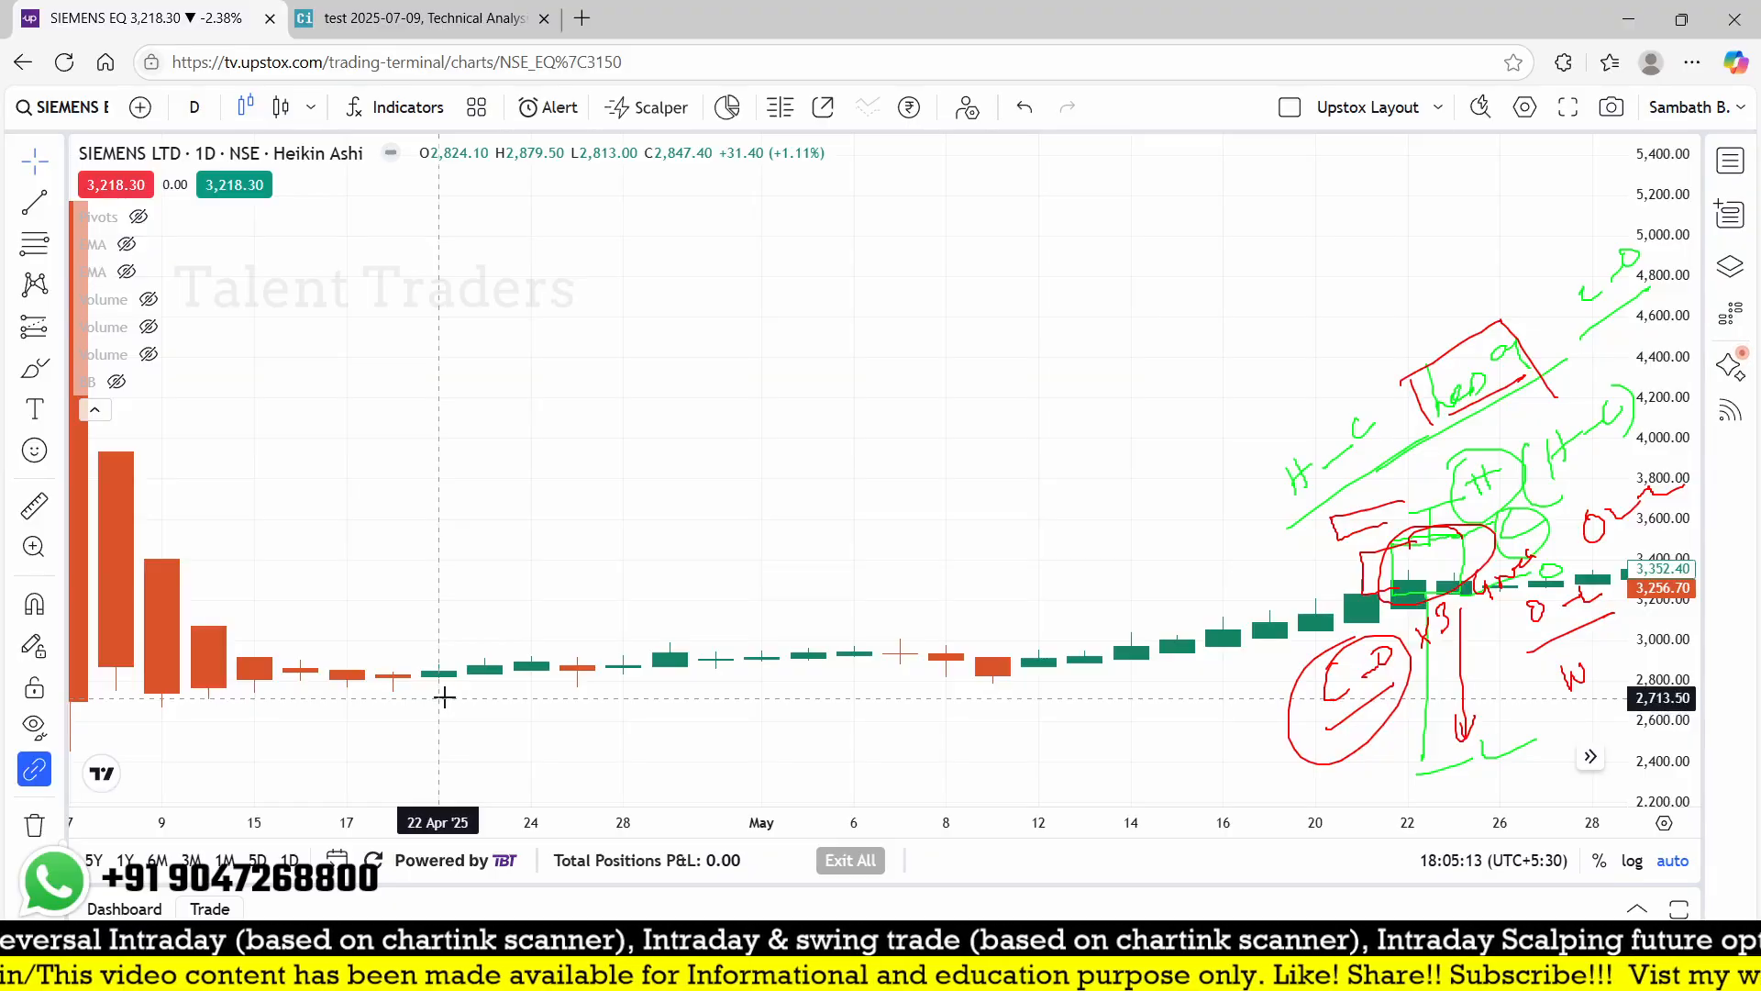
- Recheck the SIEMENS backtest entry and examine the candles around 21 April 2025 up close on Upstox
click(451, 7)
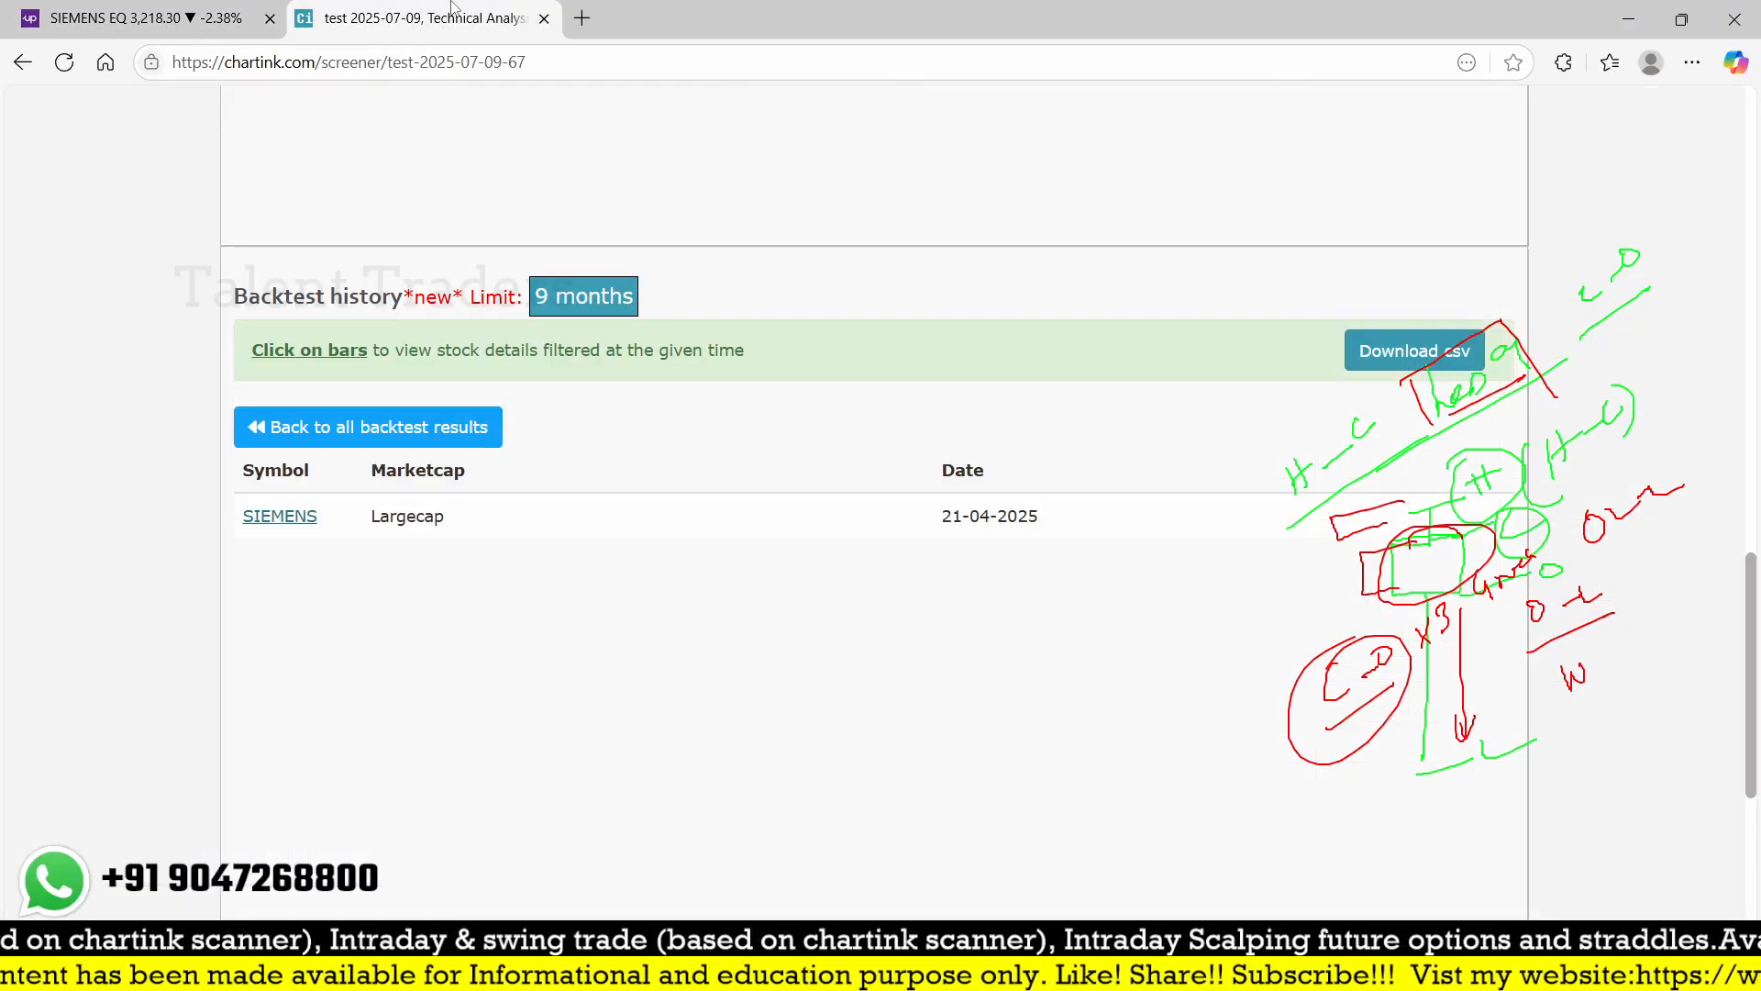
click(147, 17)
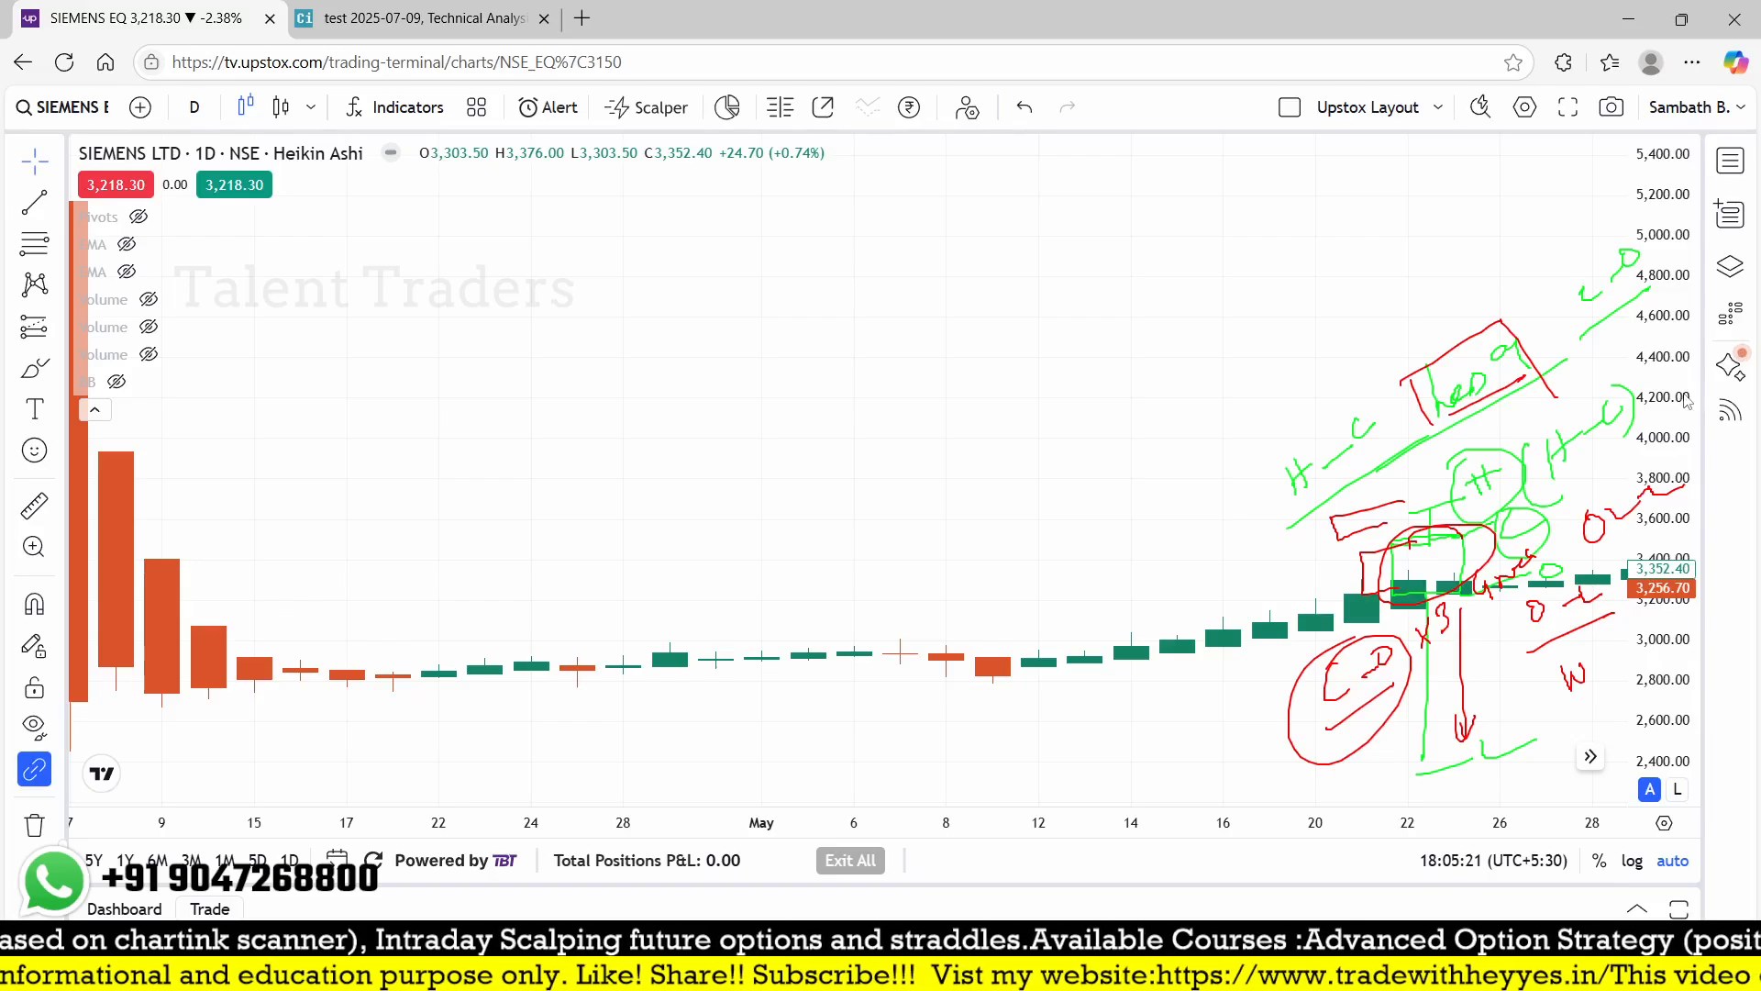
scroll(749, 434, down, 6)
scroll(829, 613, up, 10)
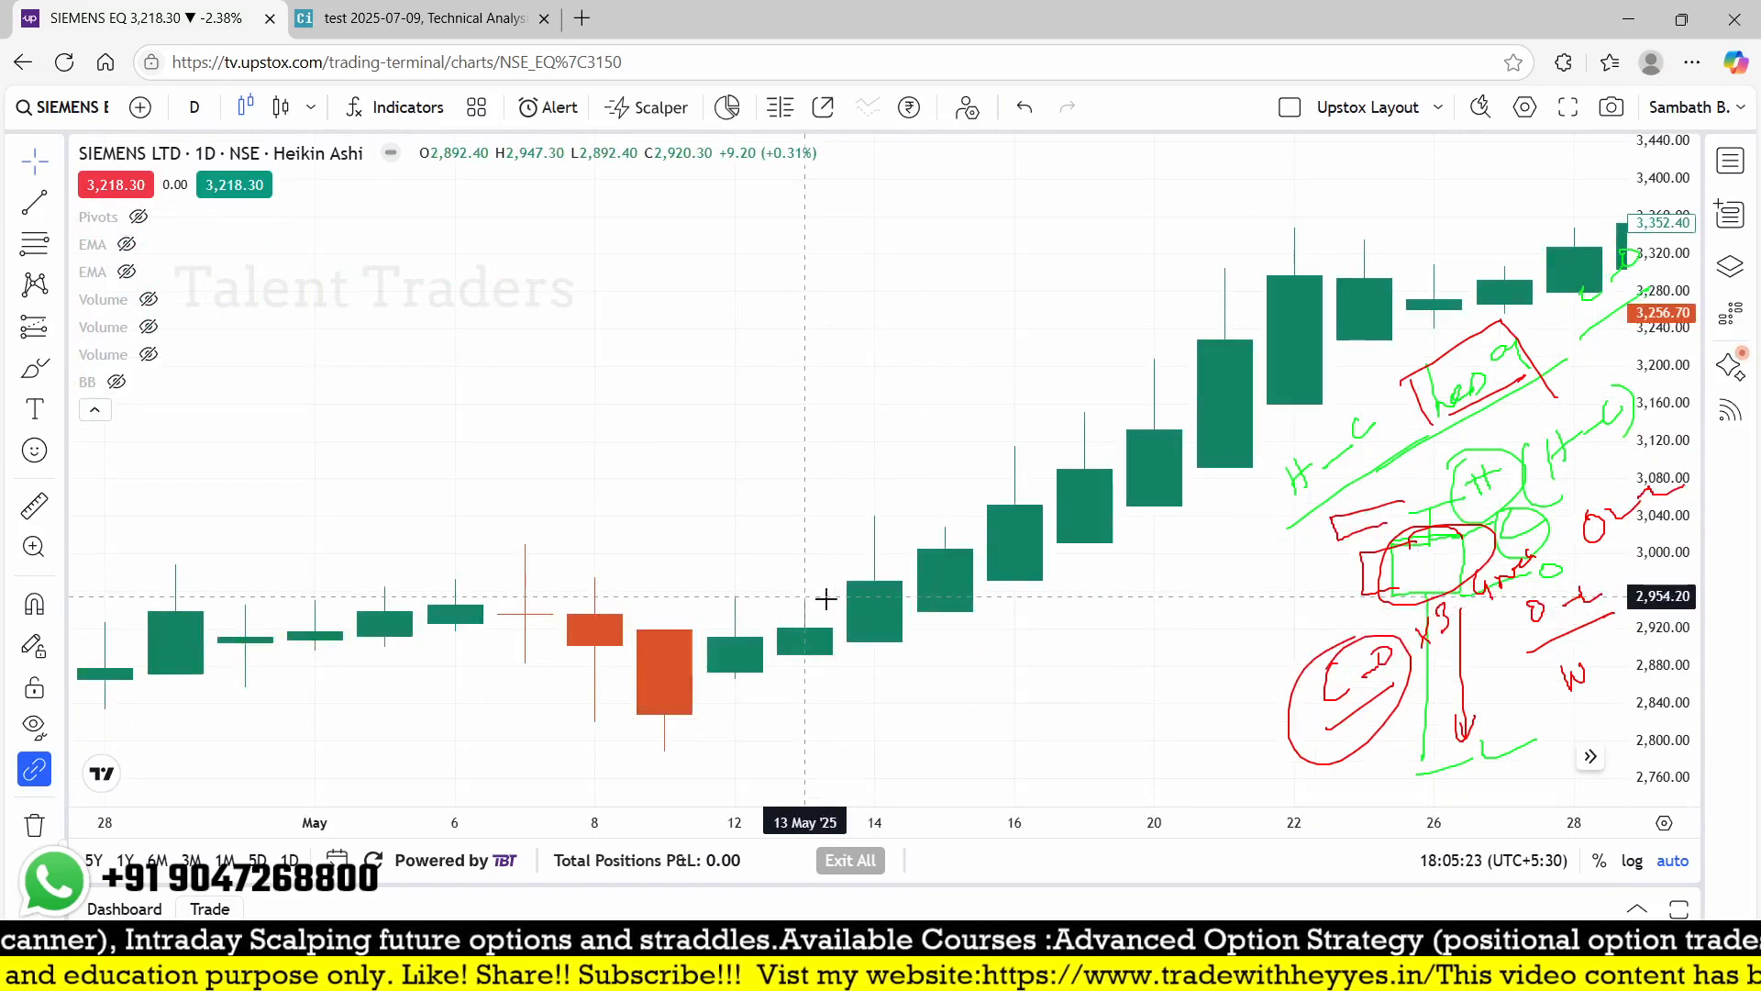
drag(457, 606, 1009, 471)
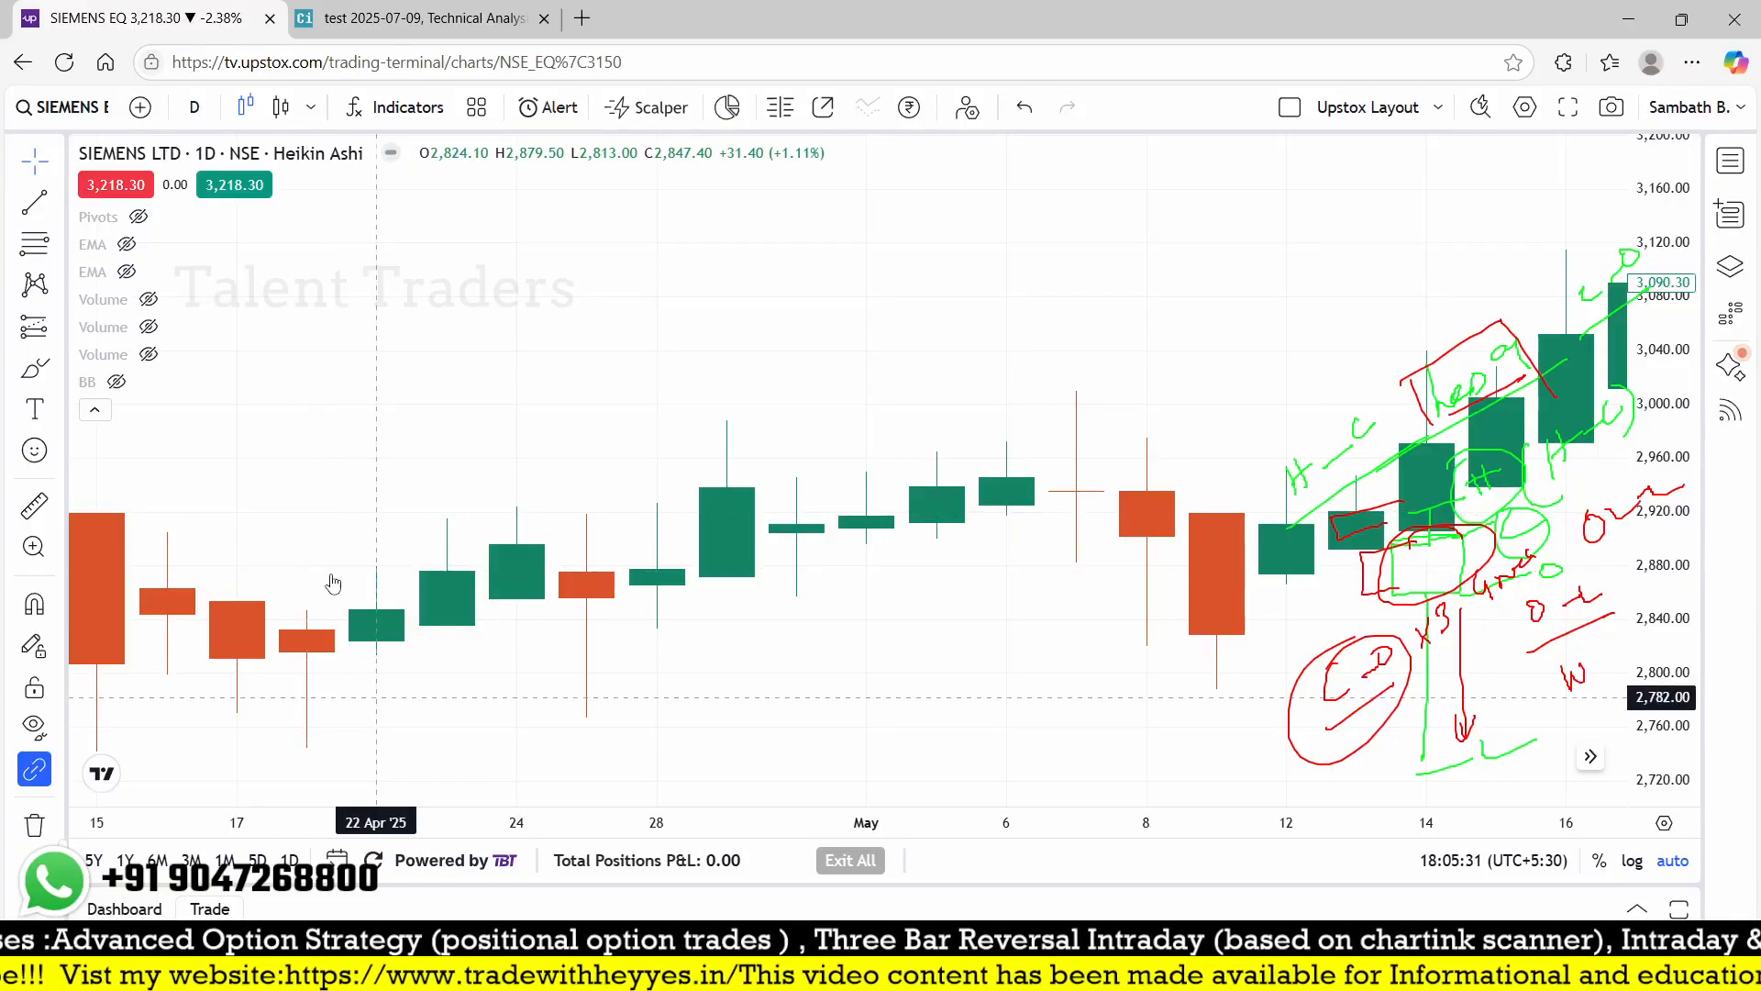
scroll(370, 535, down, 1)
scroll(370, 535, up, 1)
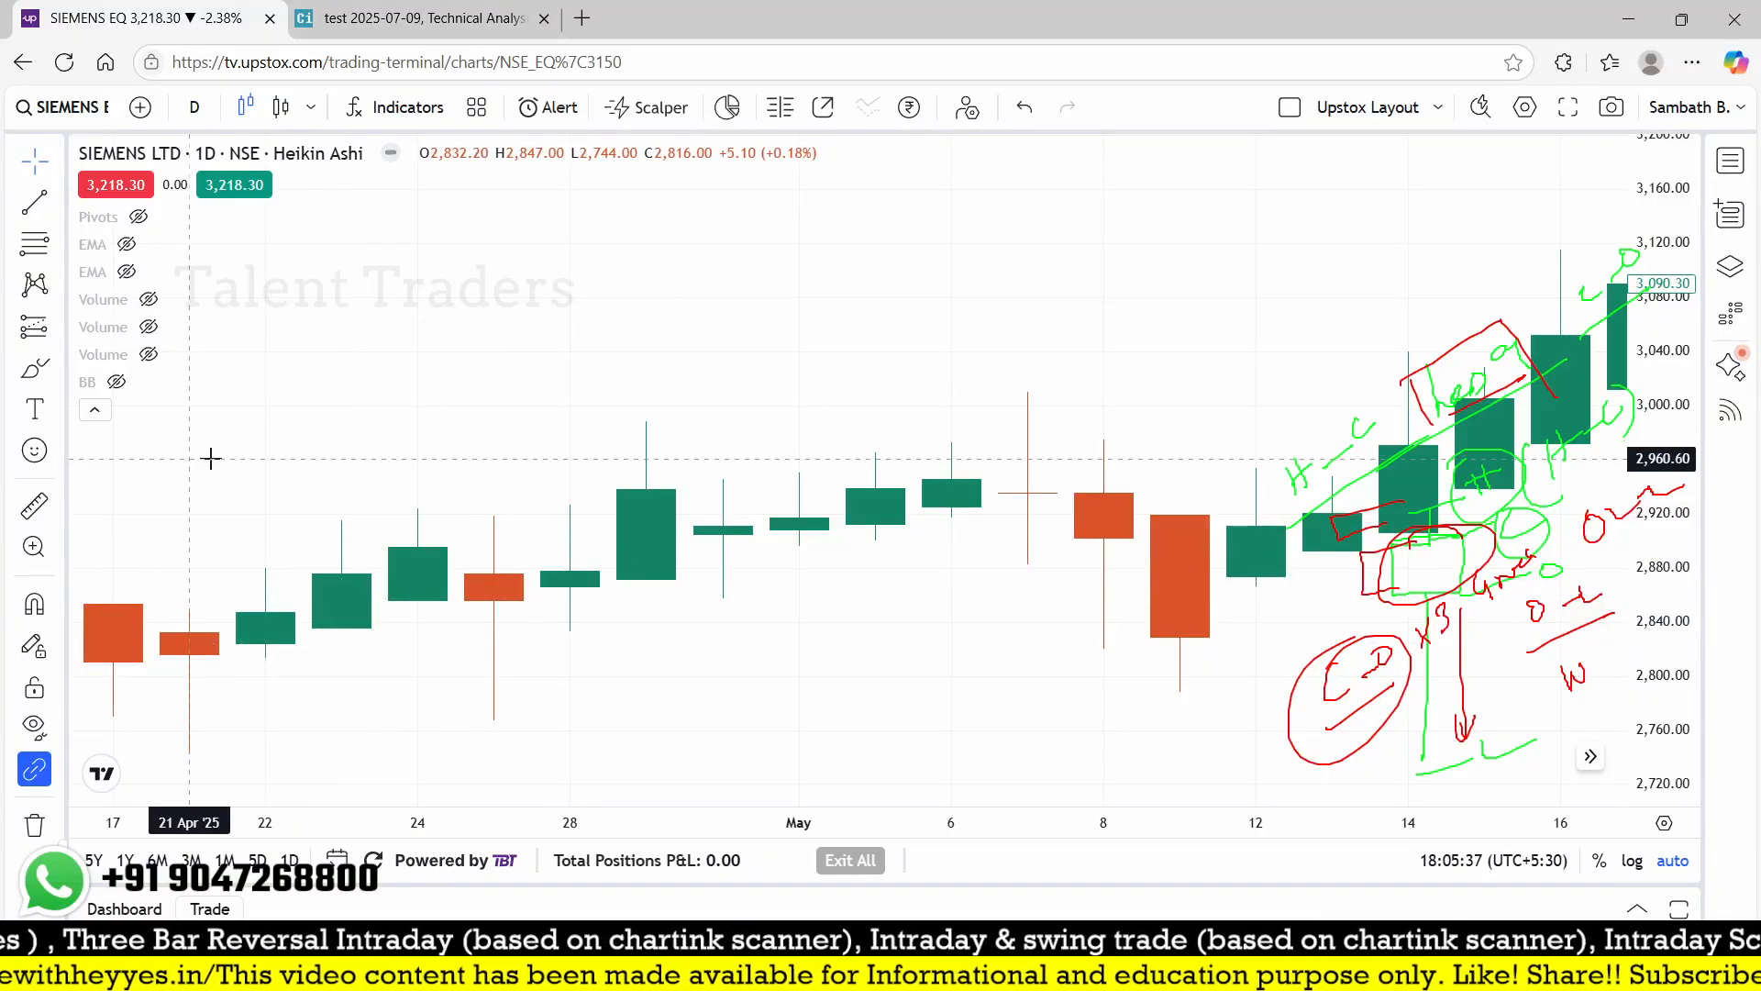
- Compare Chartink's match date 21-04-2025 with the SIEMENS candle of that day on Upstox
click(422, 18)
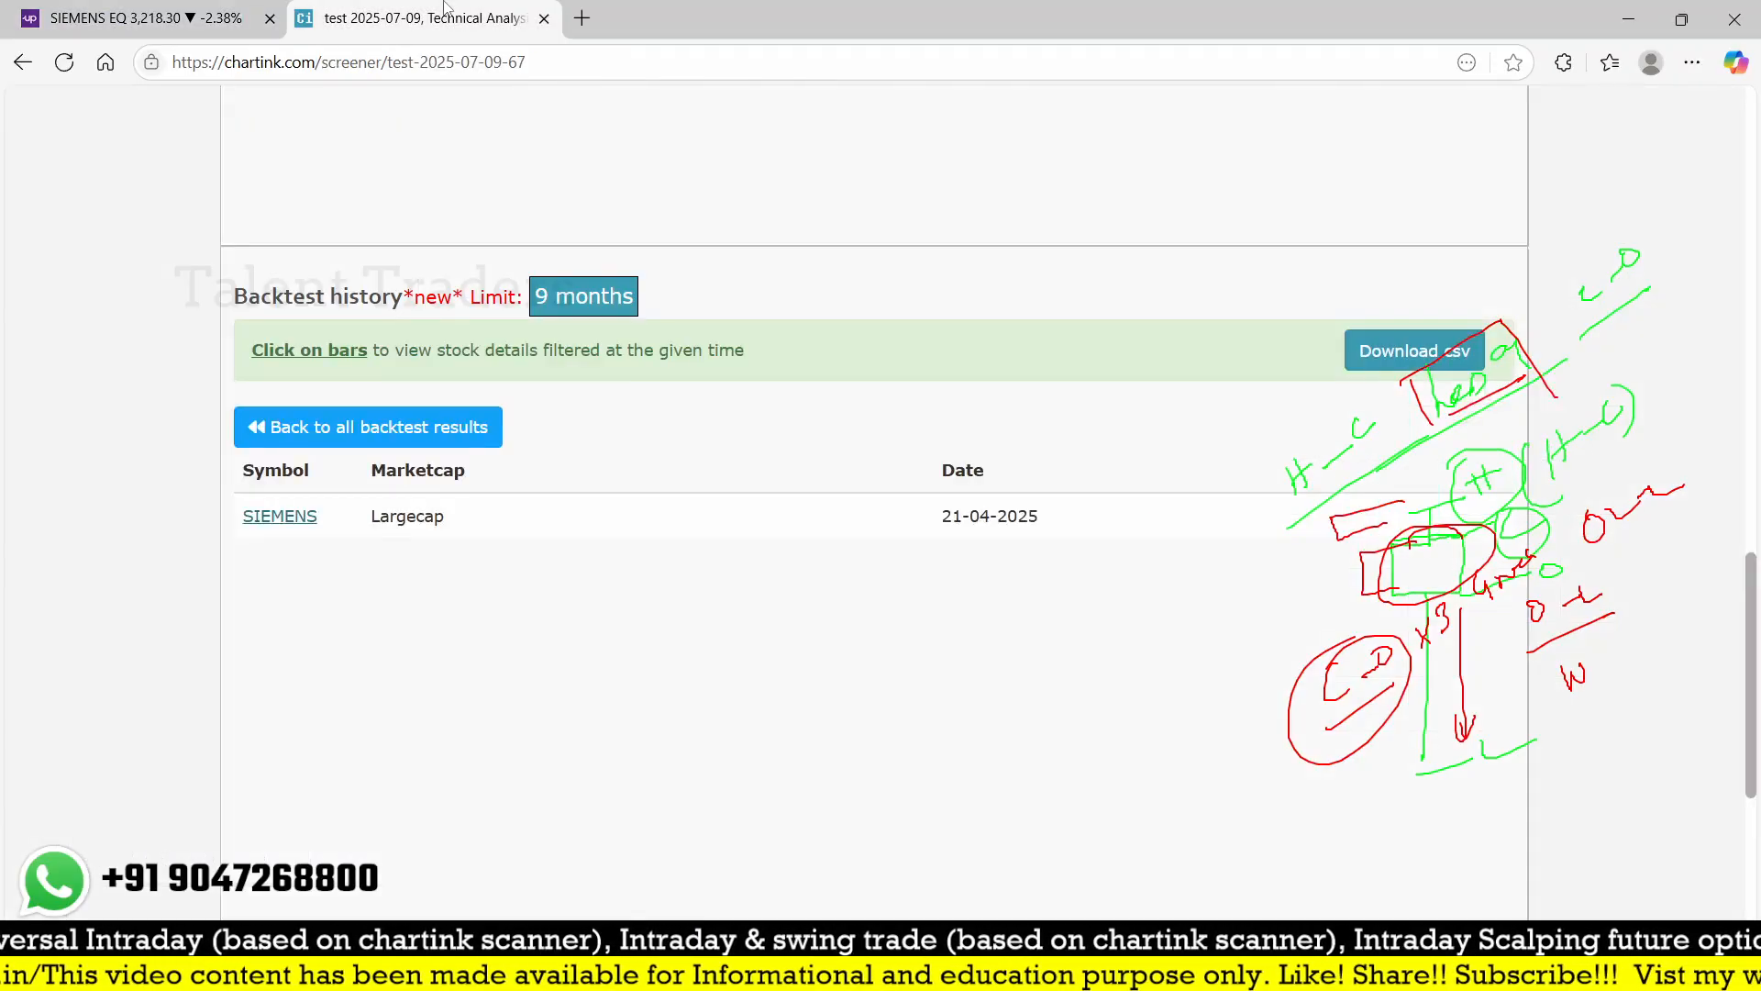
click(207, 20)
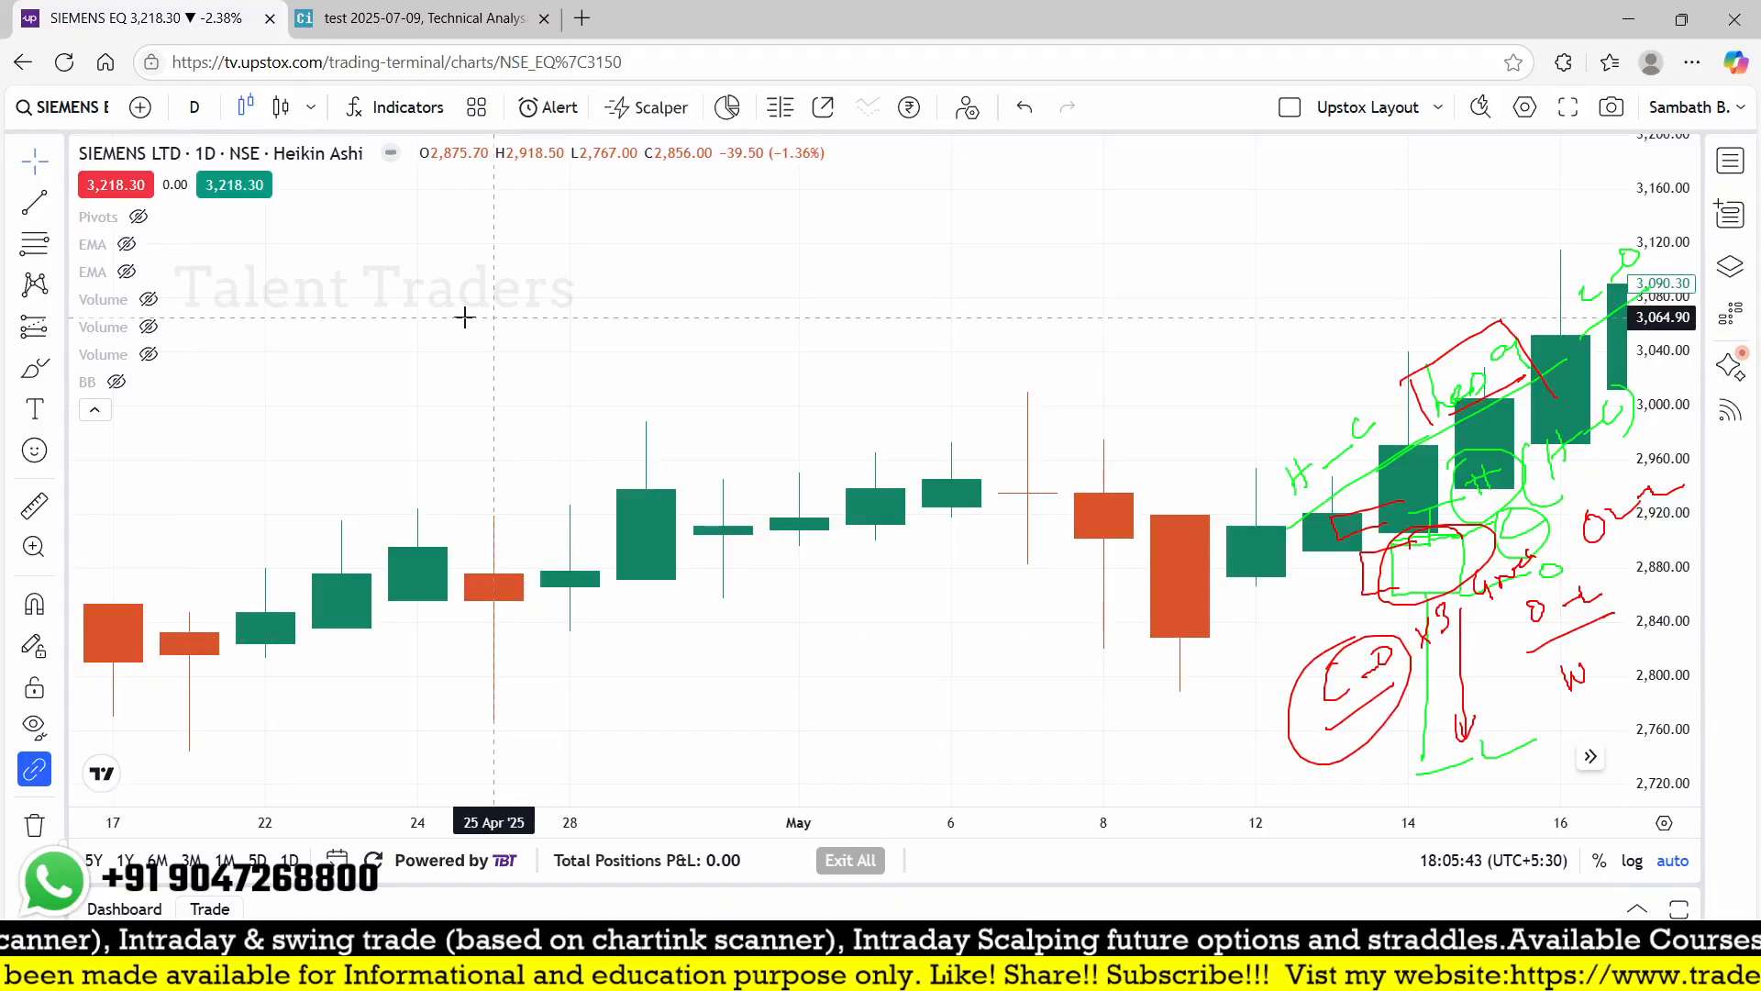
click(421, 8)
click(161, 22)
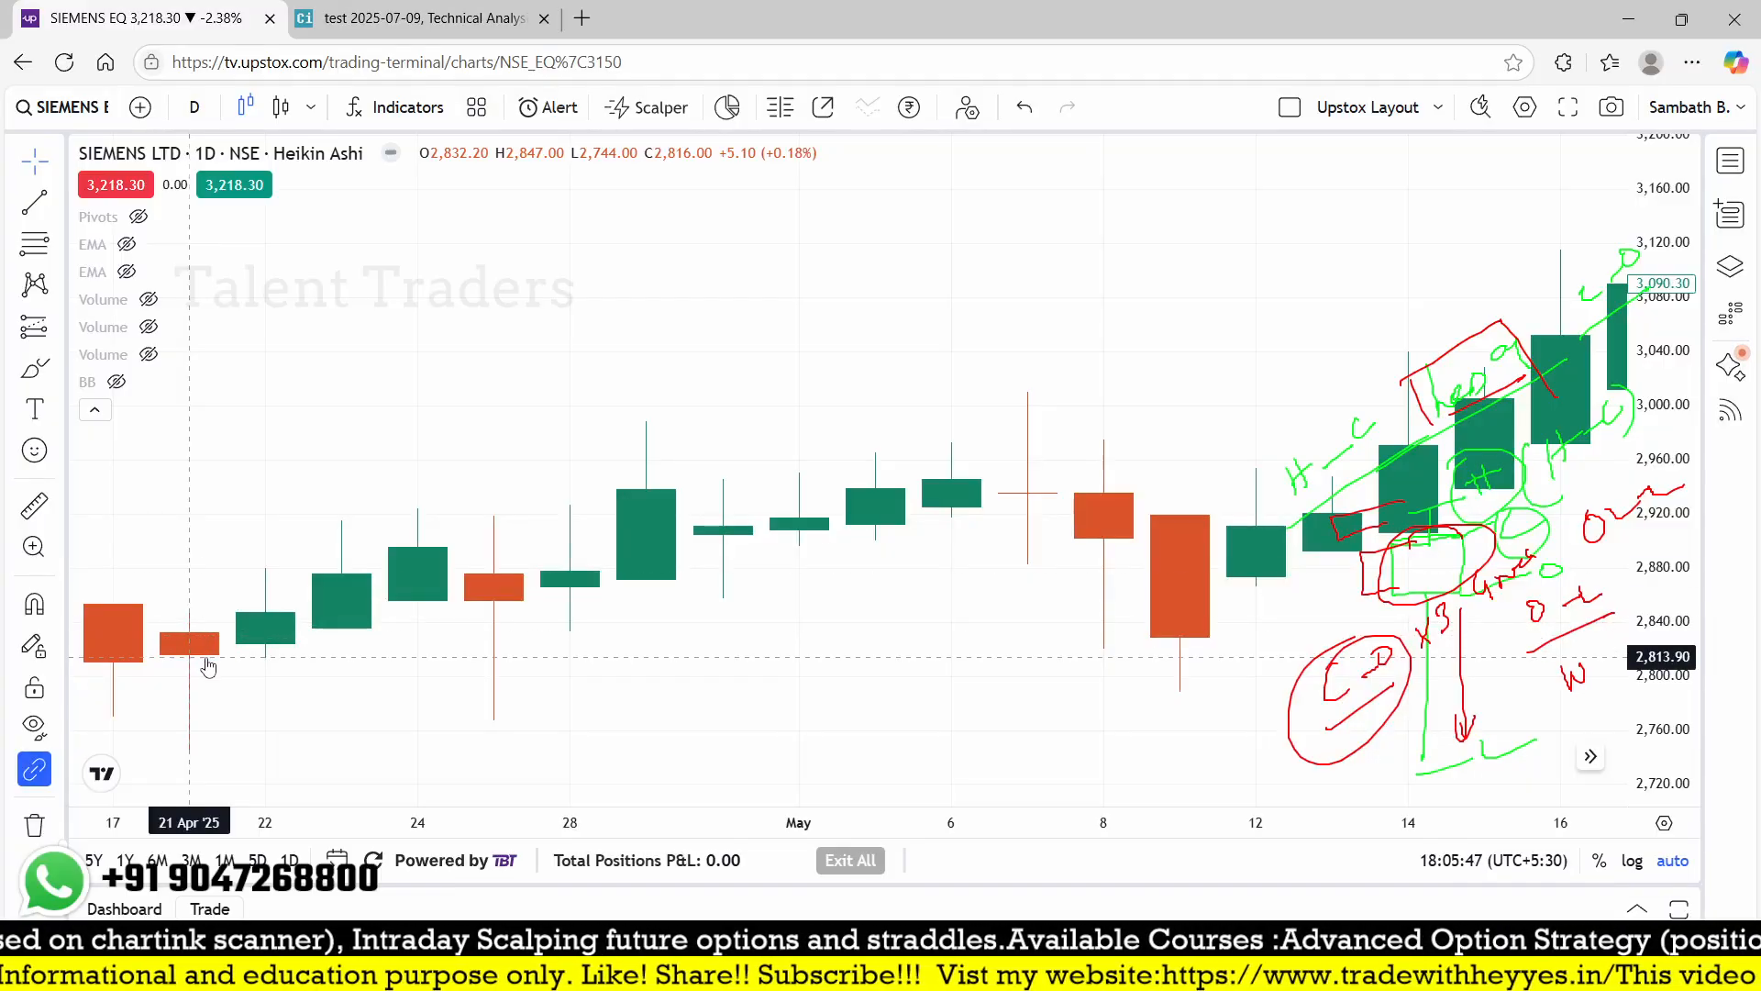
- Delete the disabled filter in the Chartink scan that compares HA-Close minus HA-Open with HA-High minus HA-Close times .90
click(424, 16)
scroll(461, 162, up, 15)
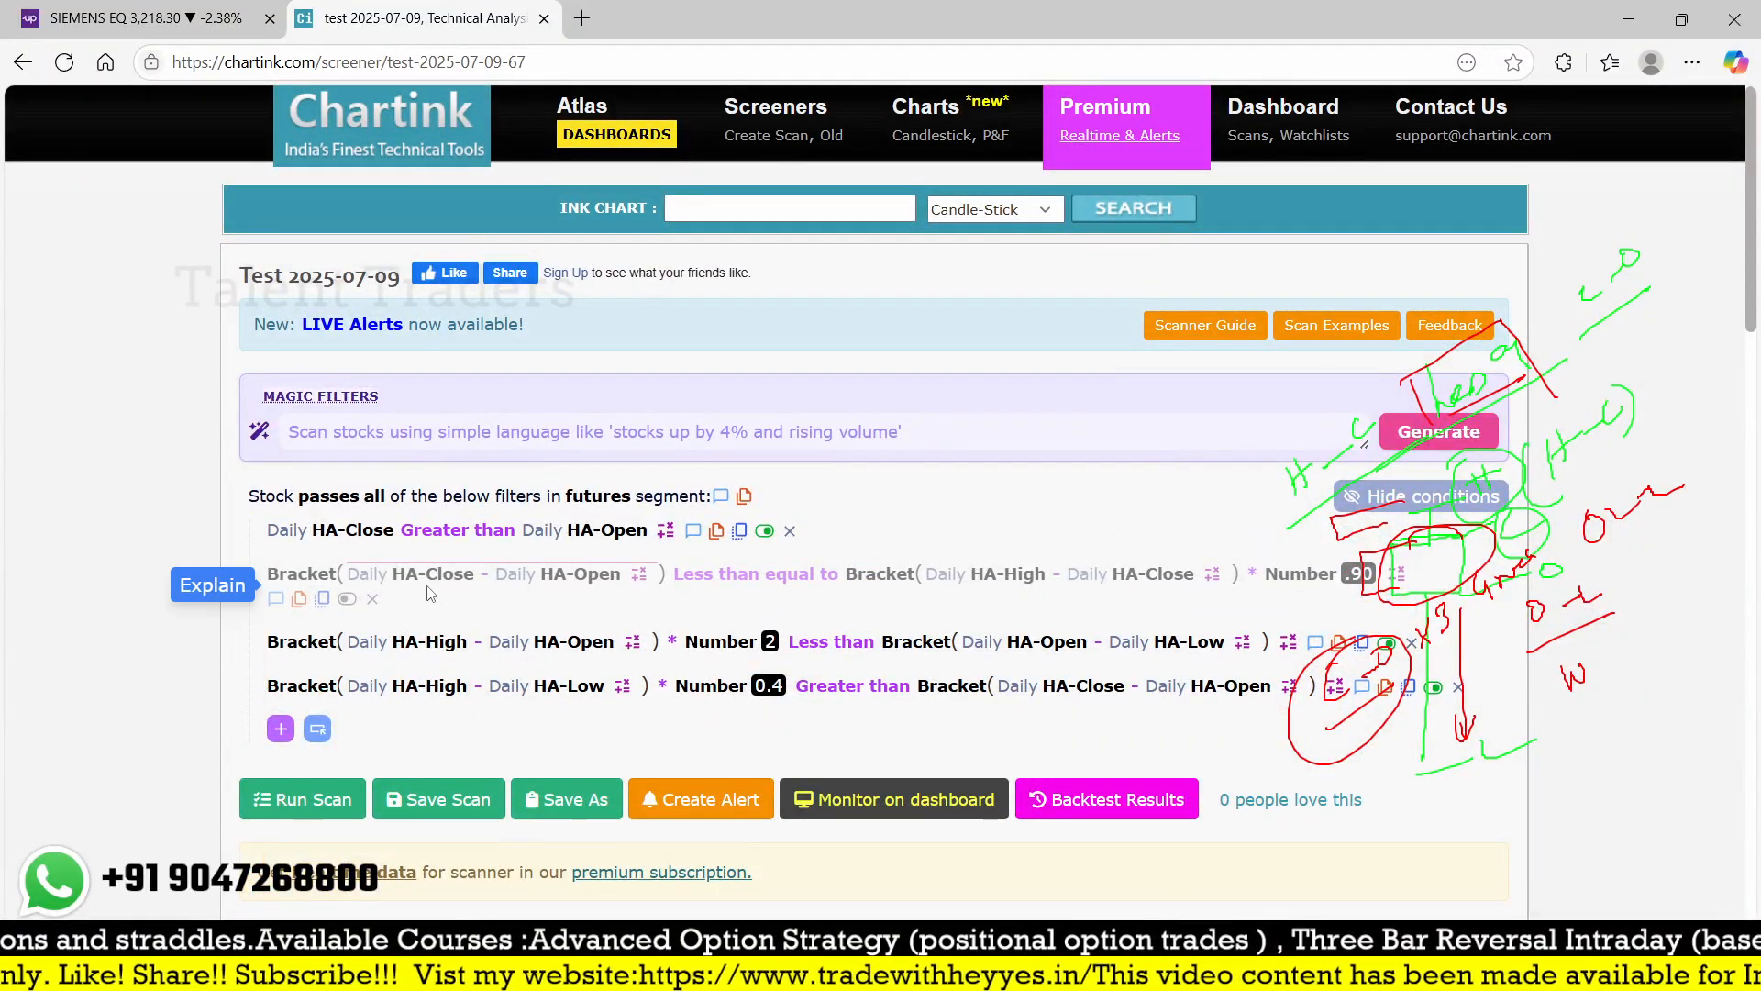
click(371, 599)
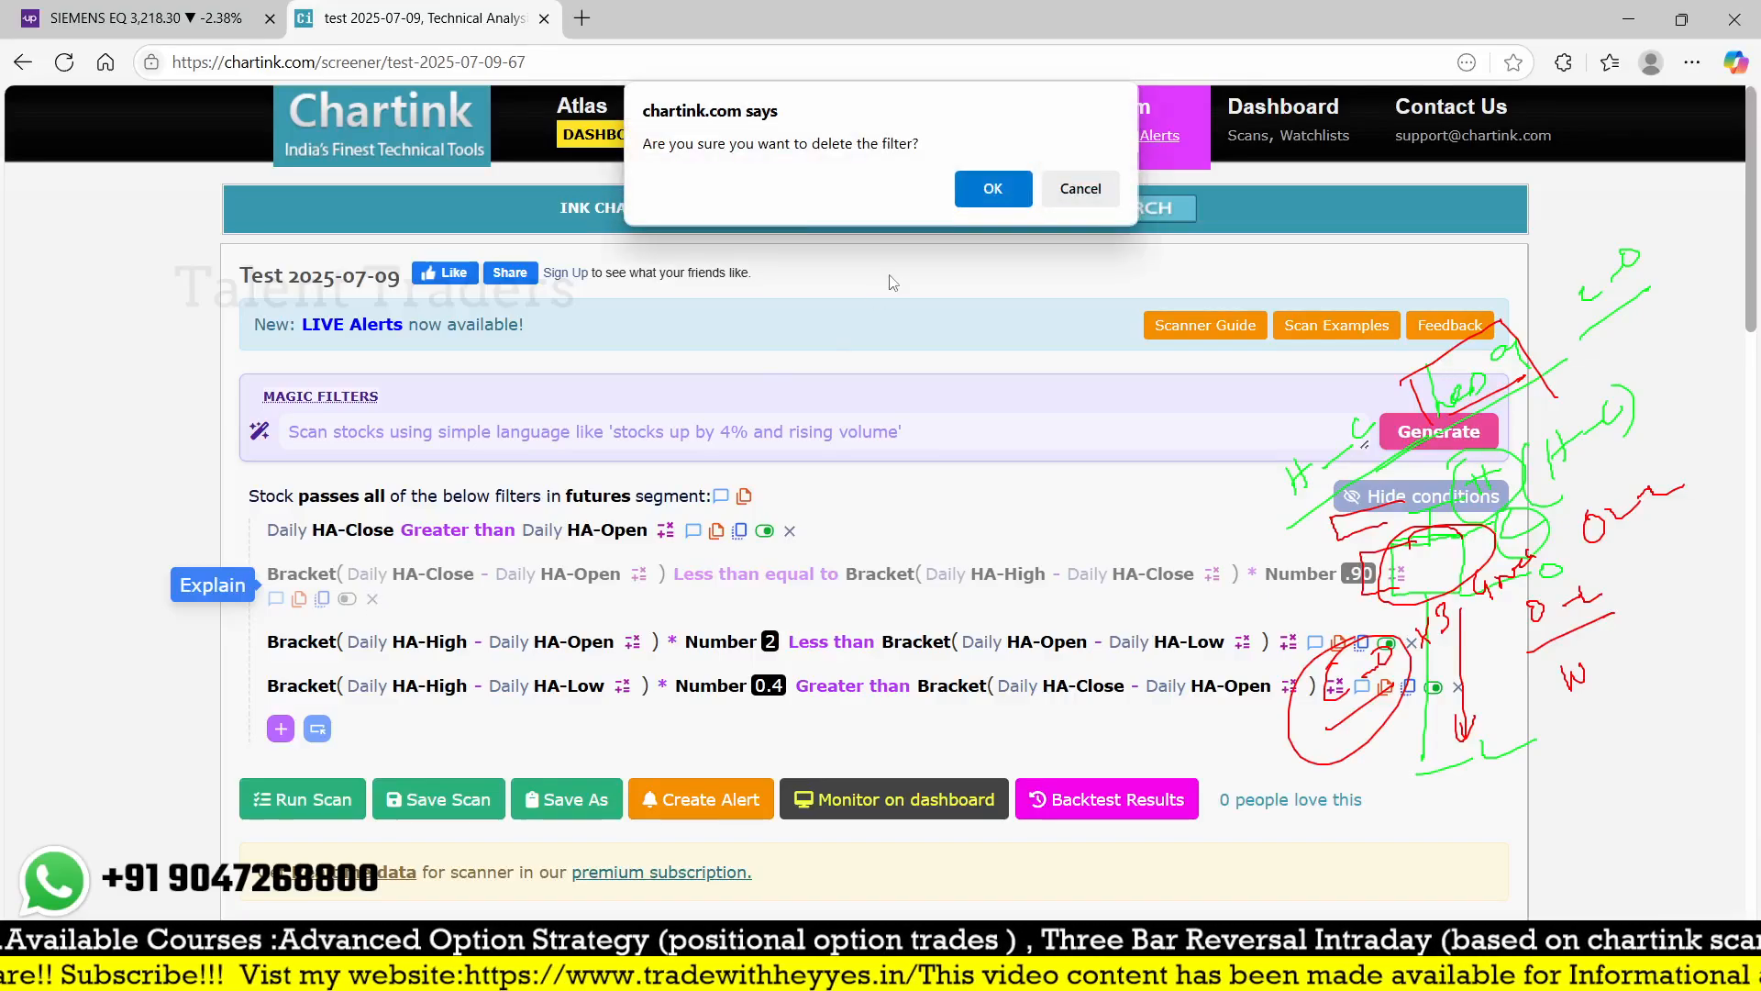
click(993, 184)
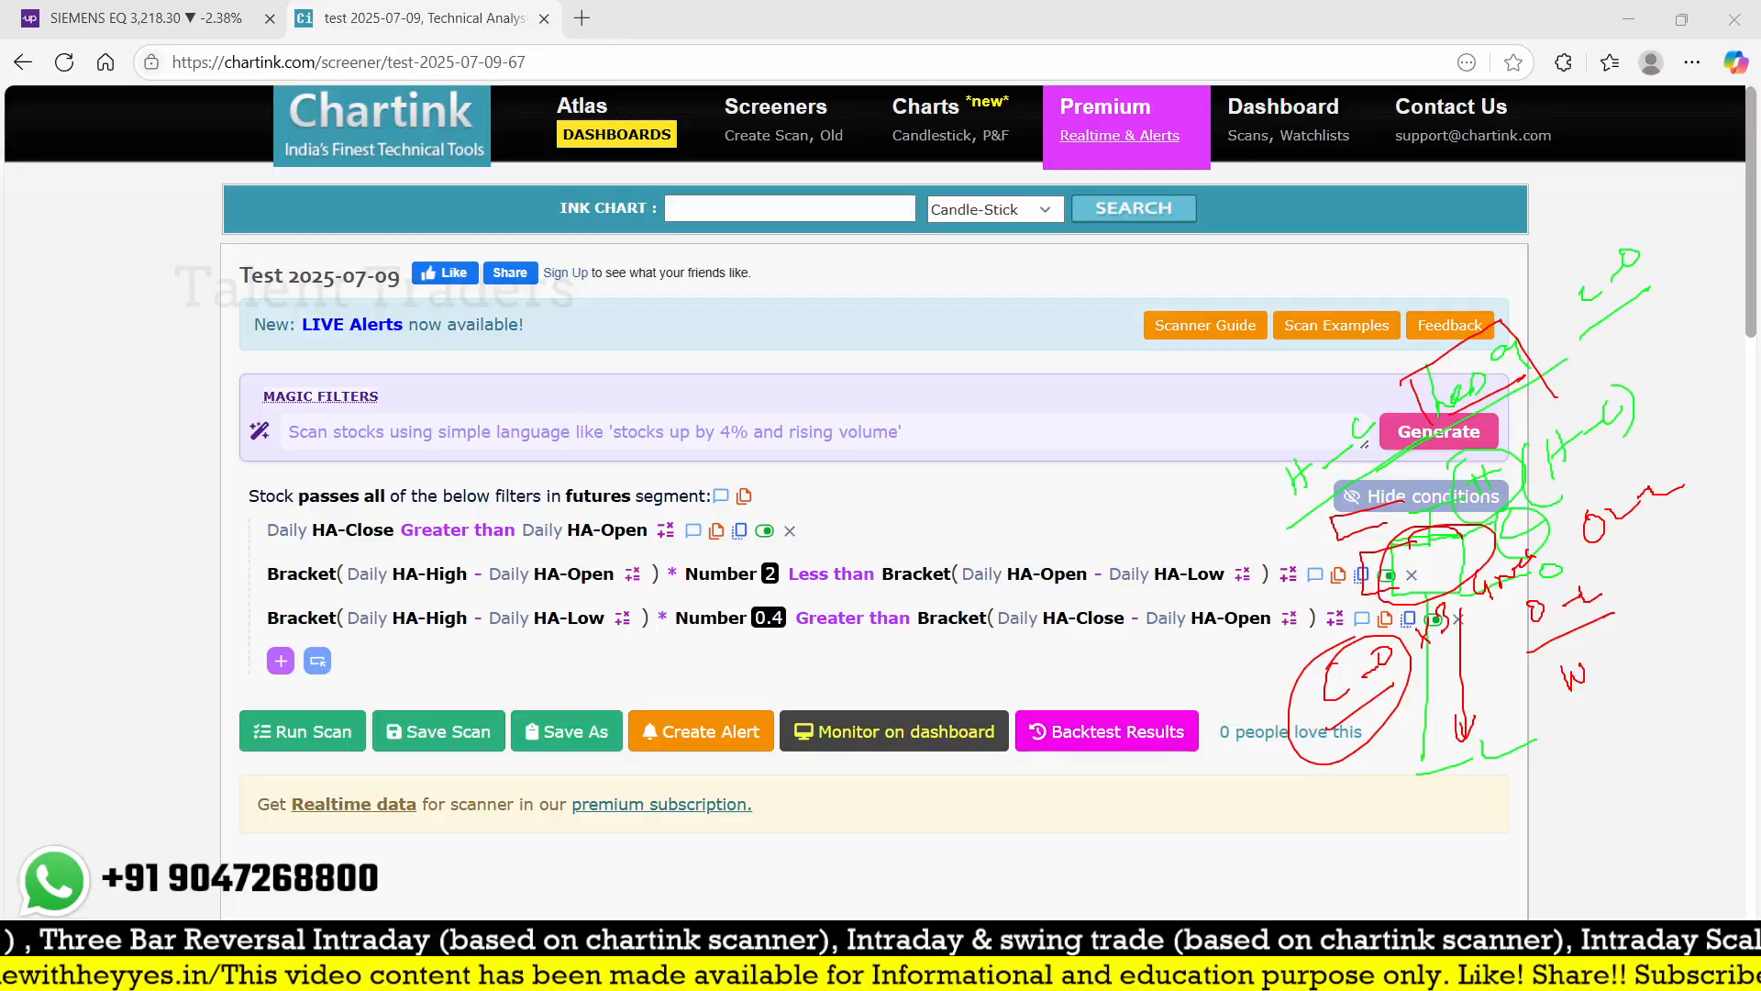
- Return to all backtest results and open the mid-March bar to check its matching stock and date
scroll(897, 582, down, 15)
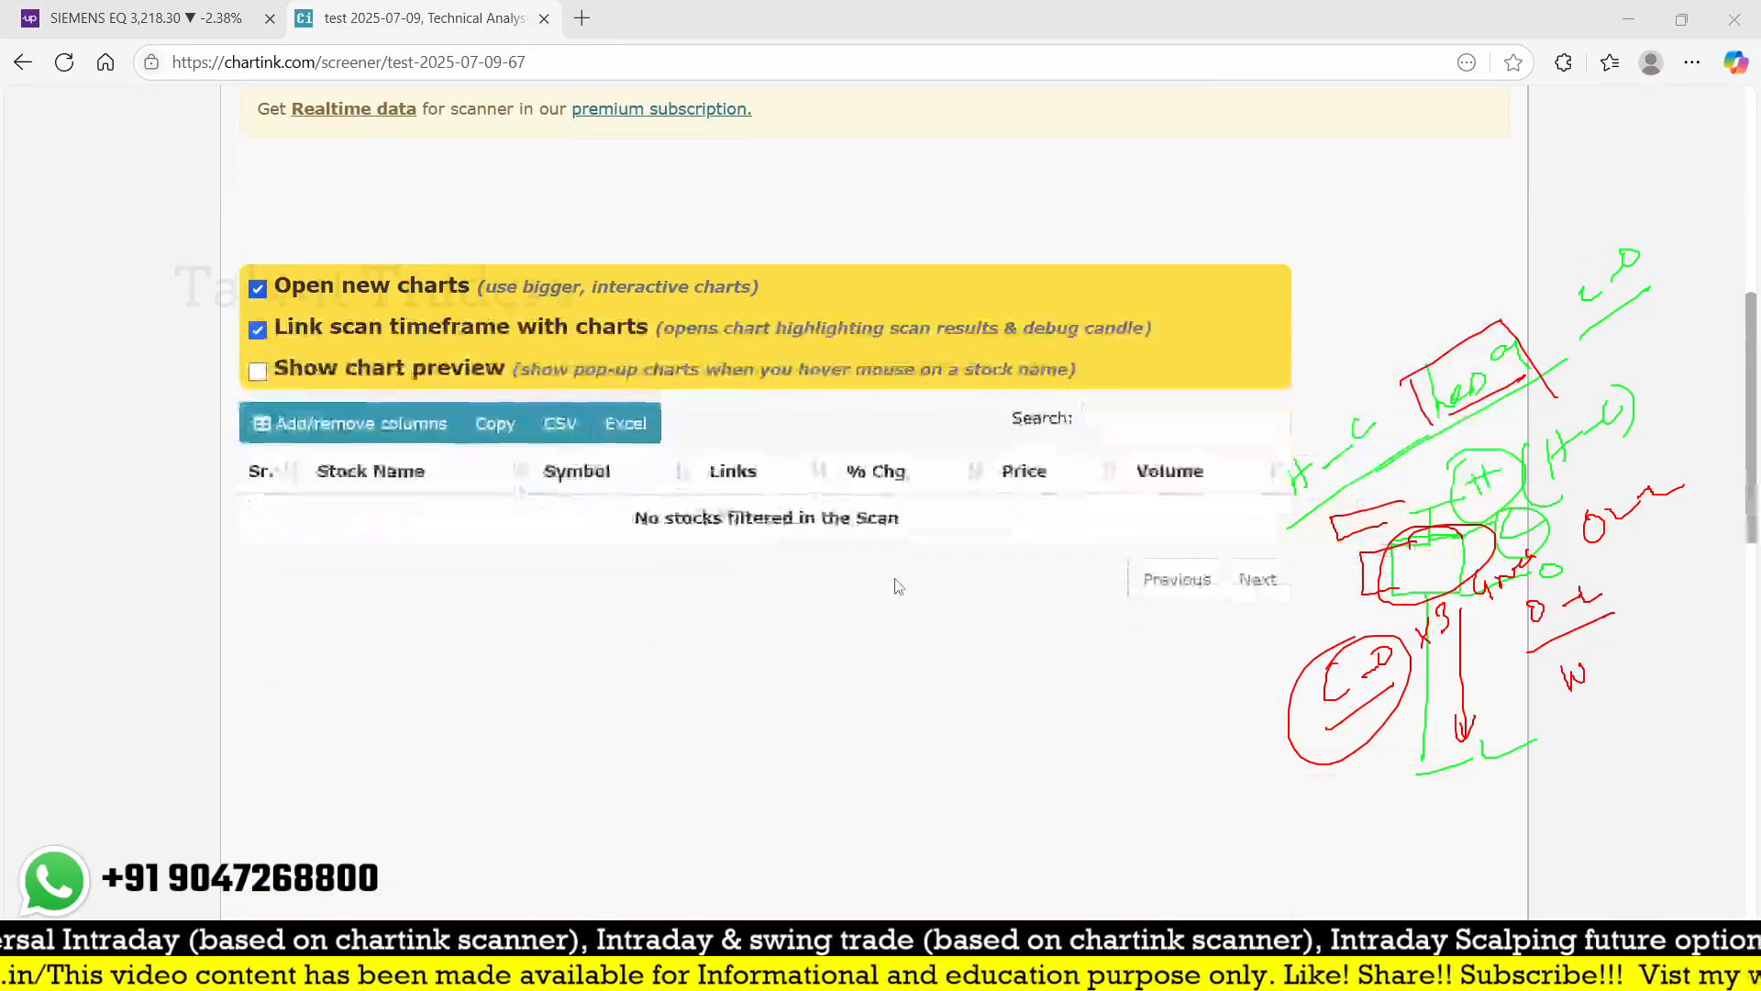
click(353, 321)
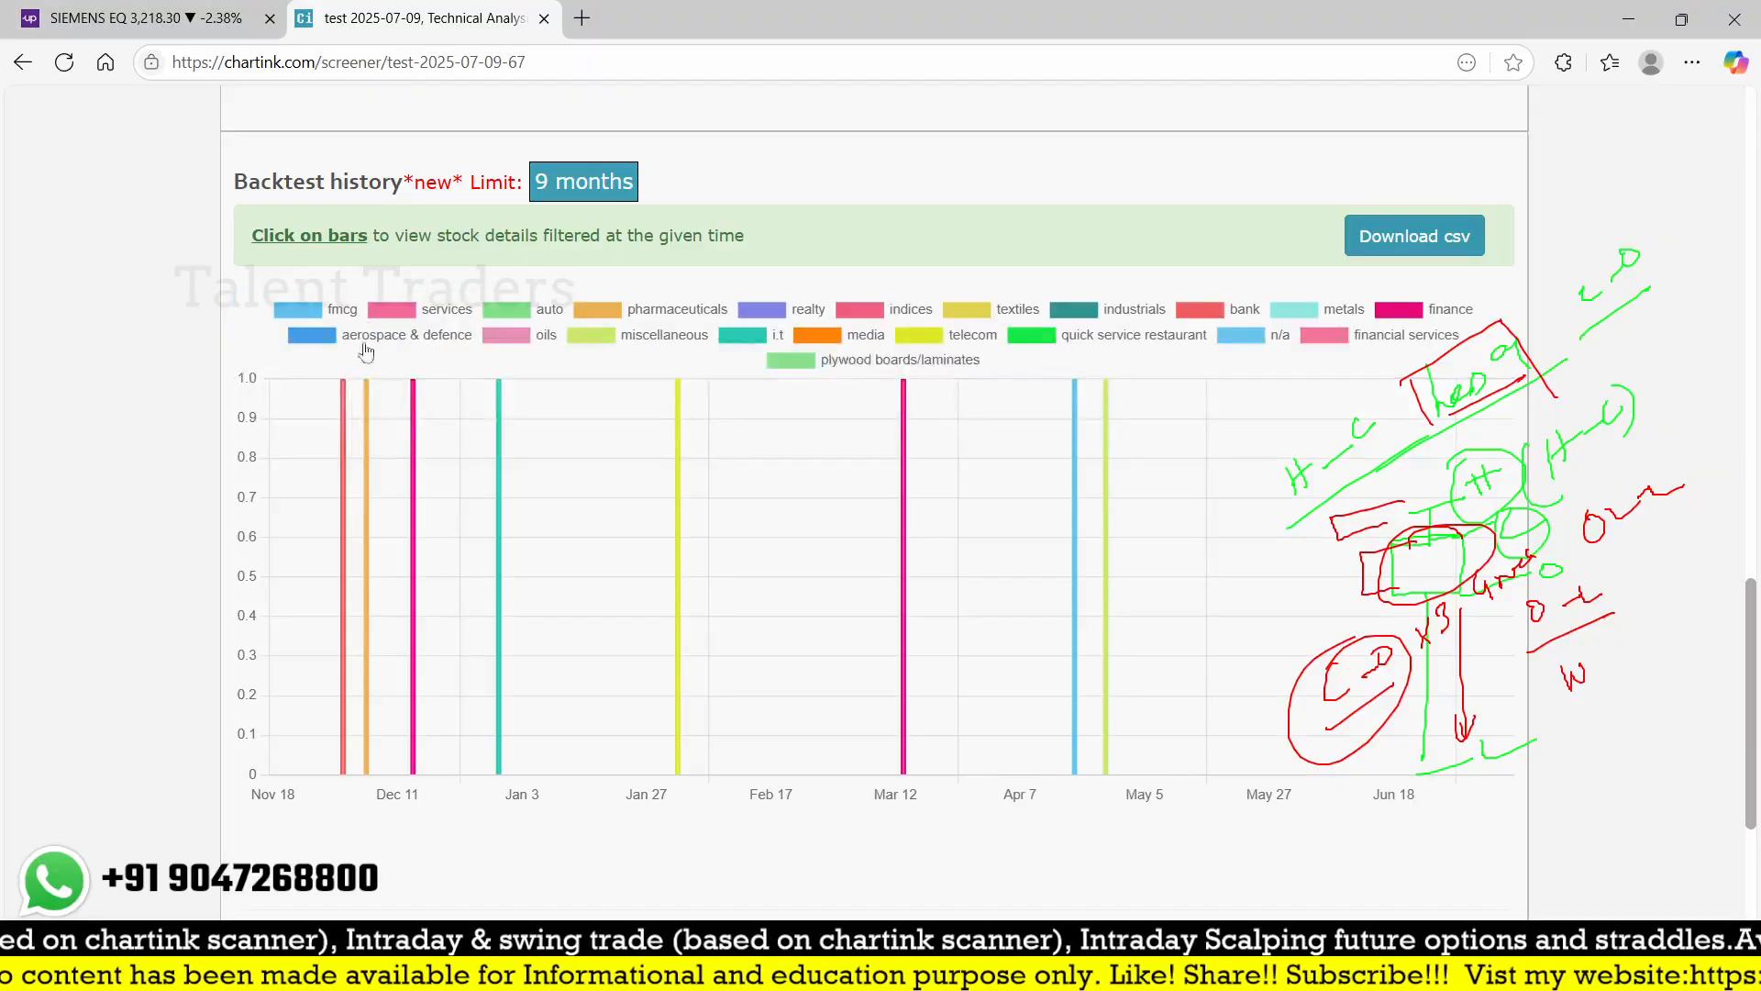
click(904, 607)
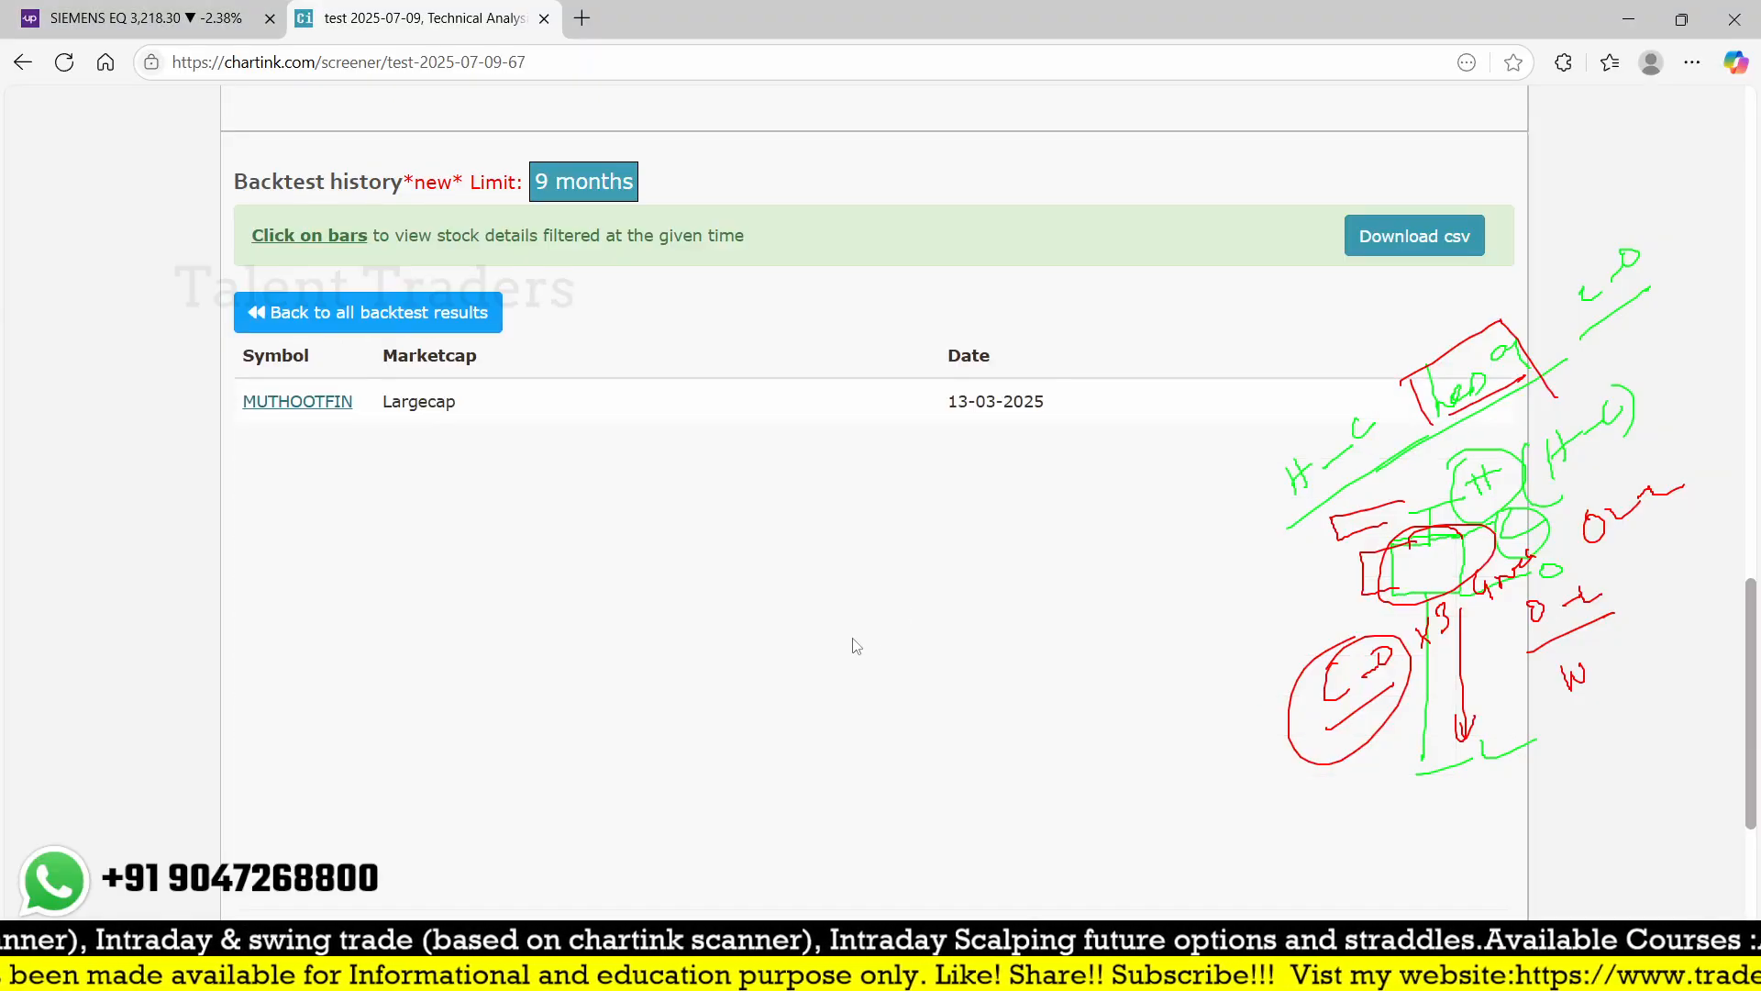
- Open the NSE chart of MUTHOOTFIN EQ on Upstox and examine its Heikin-Ashi candles around 13 March 2025
click(195, 7)
click(390, 11)
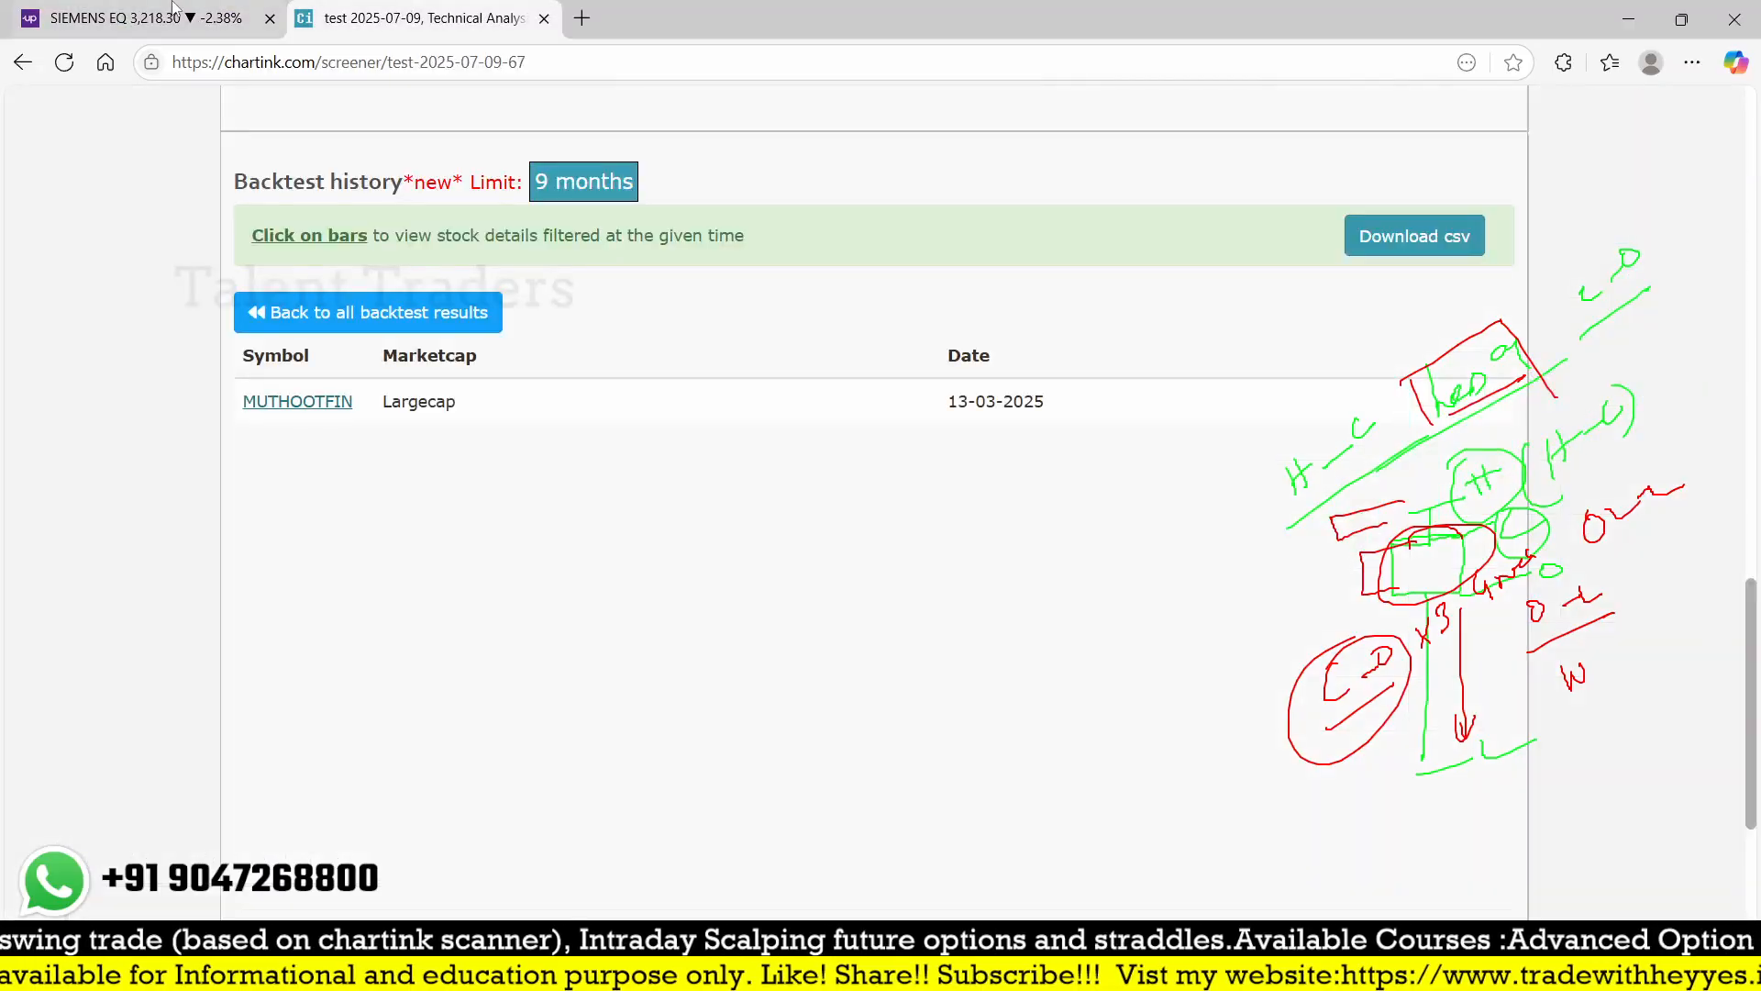
click(170, 7)
text(muth)
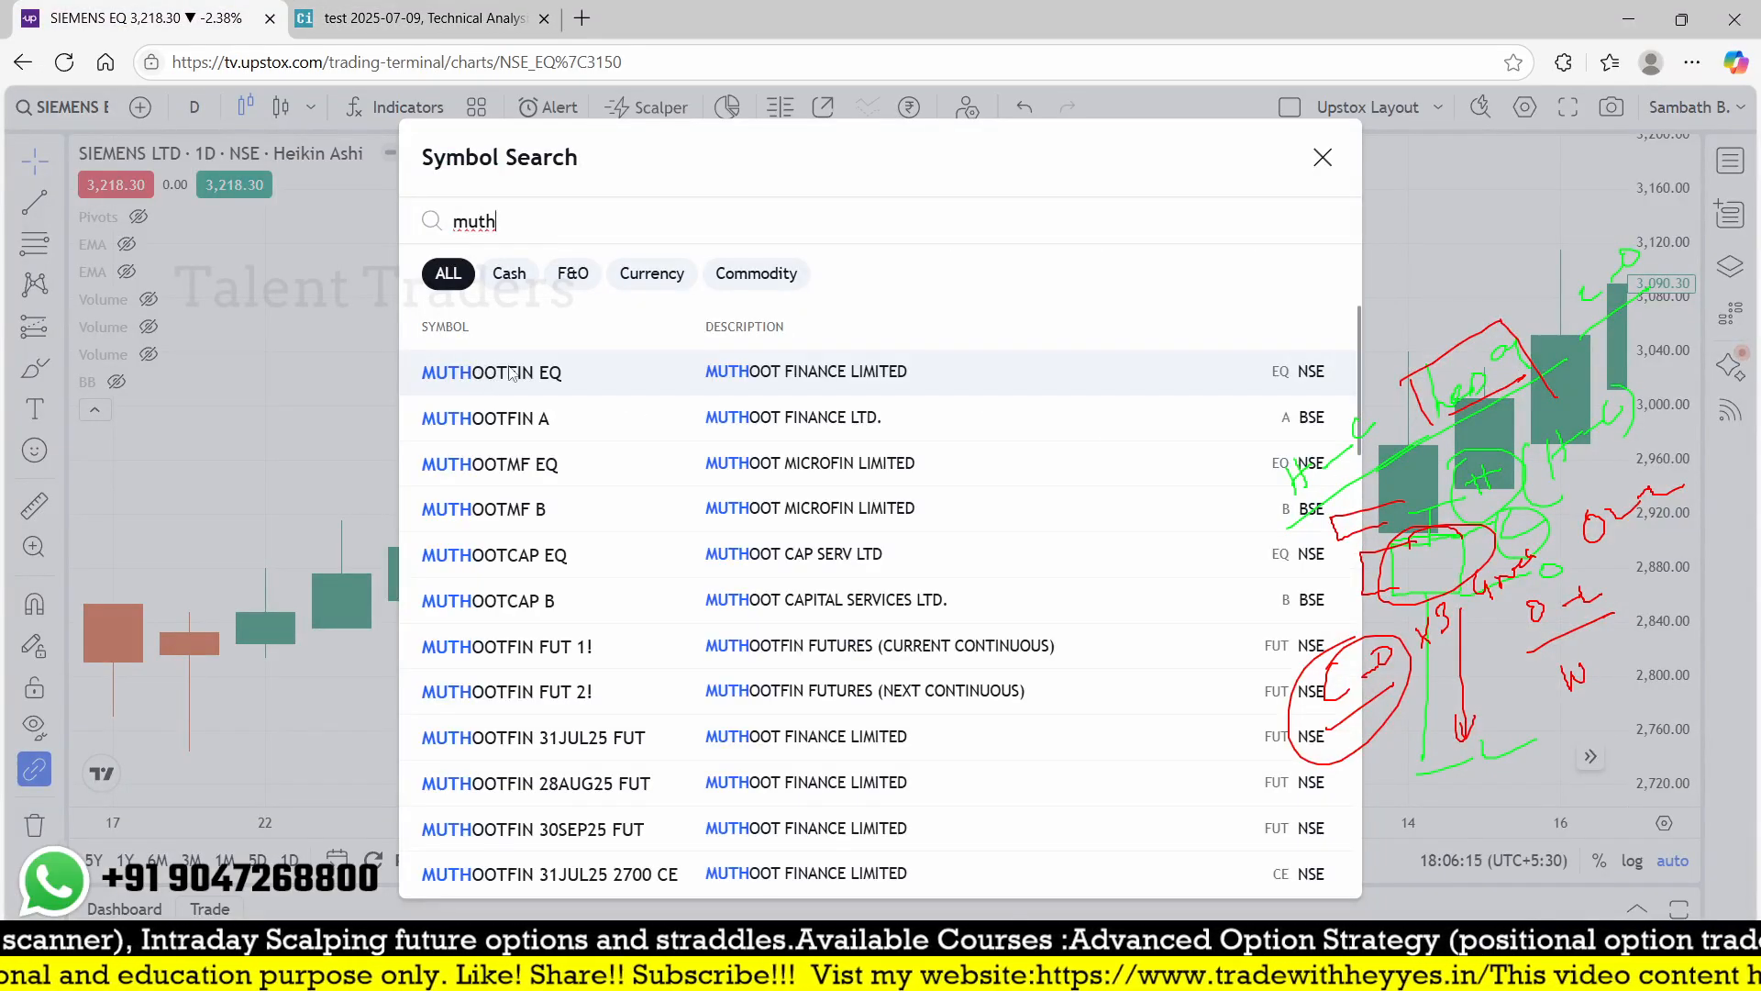
click(642, 363)
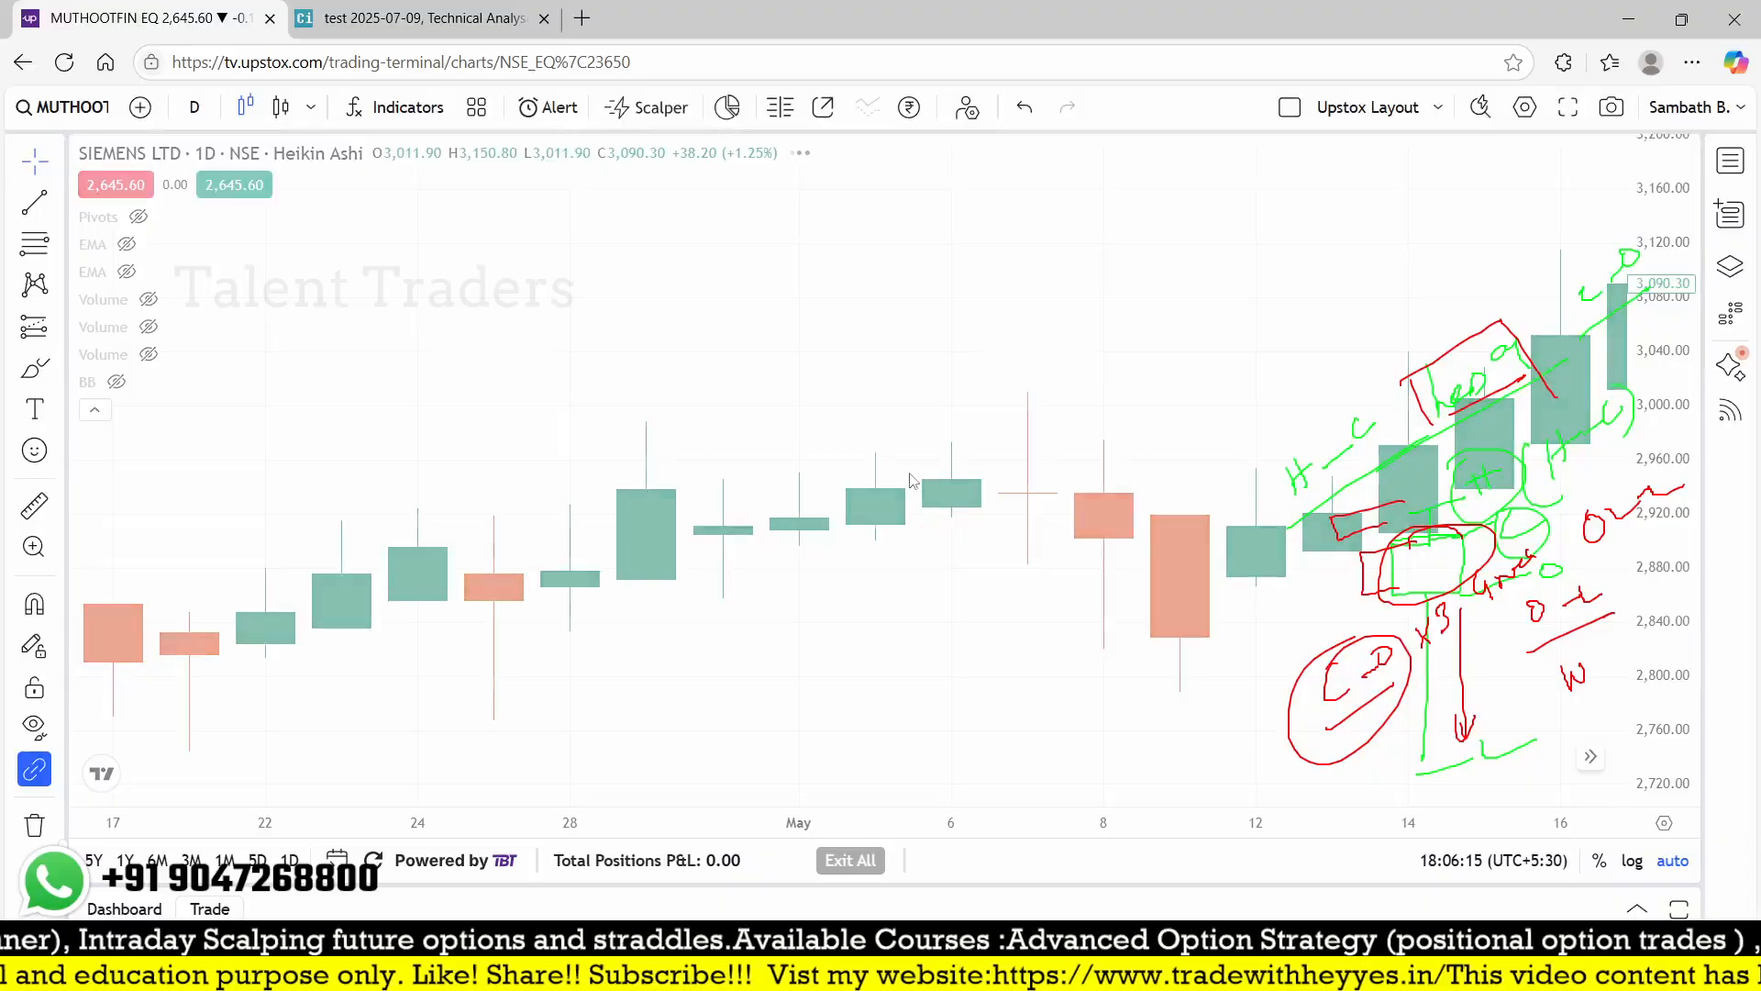
scroll(841, 502, down, 3)
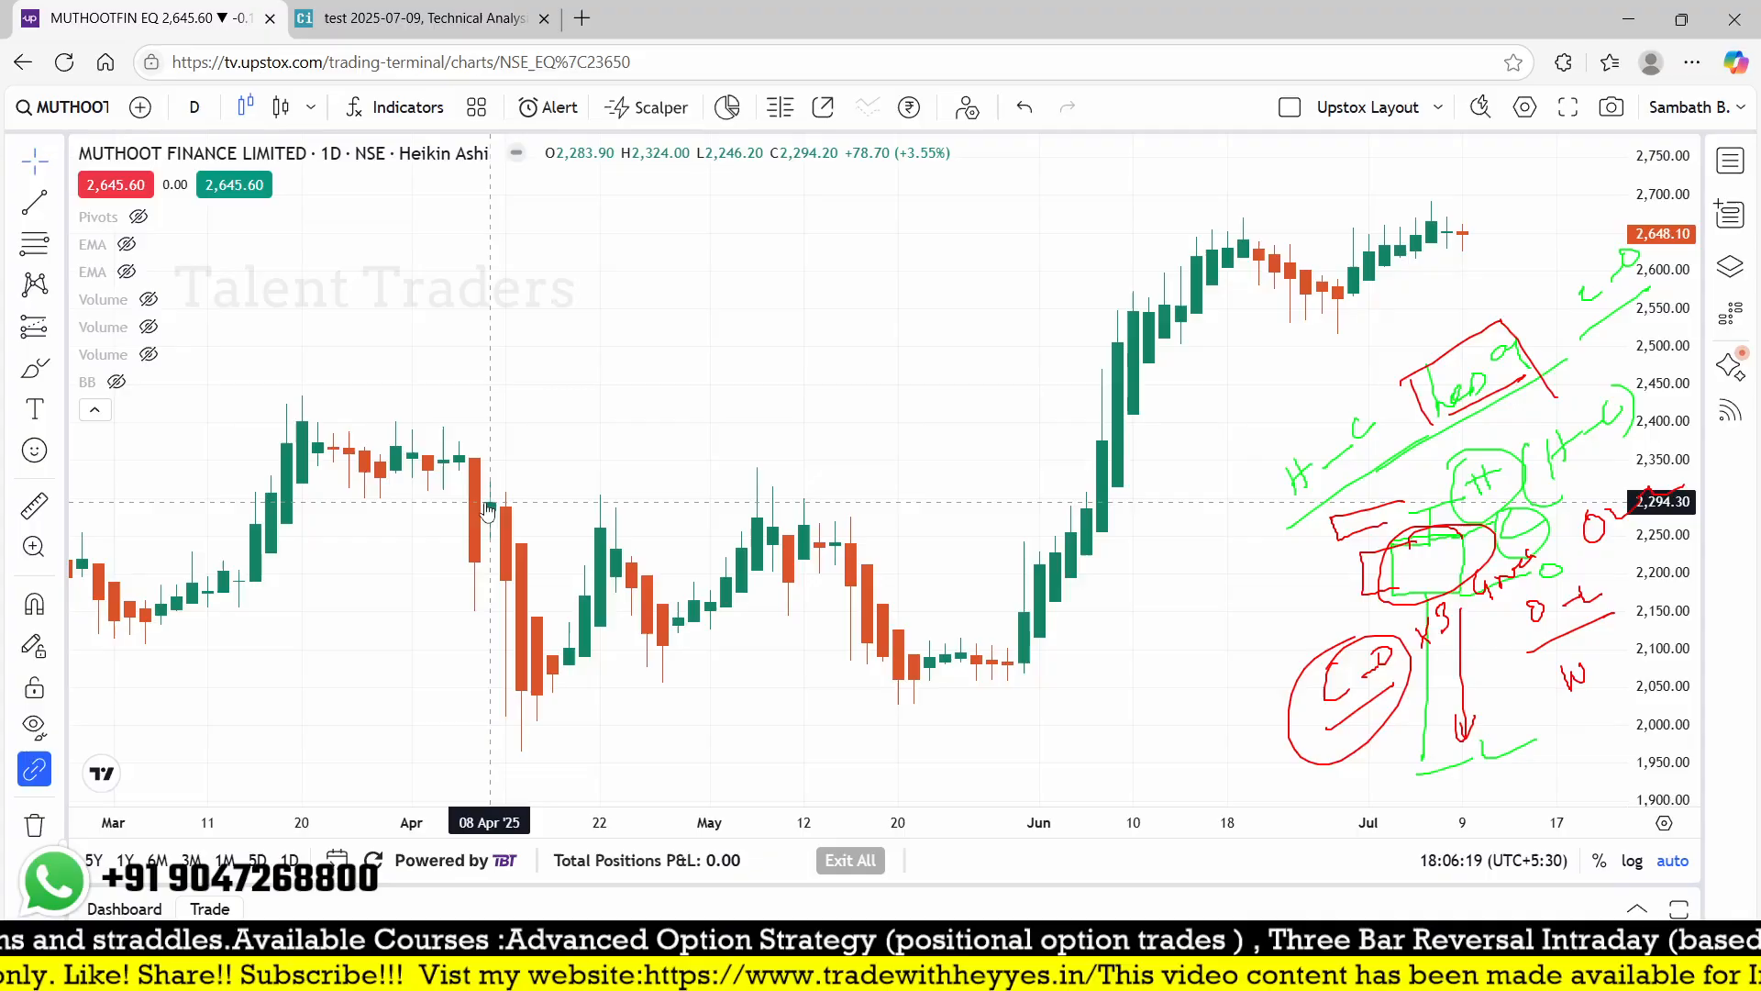
drag(486, 512, 1199, 510)
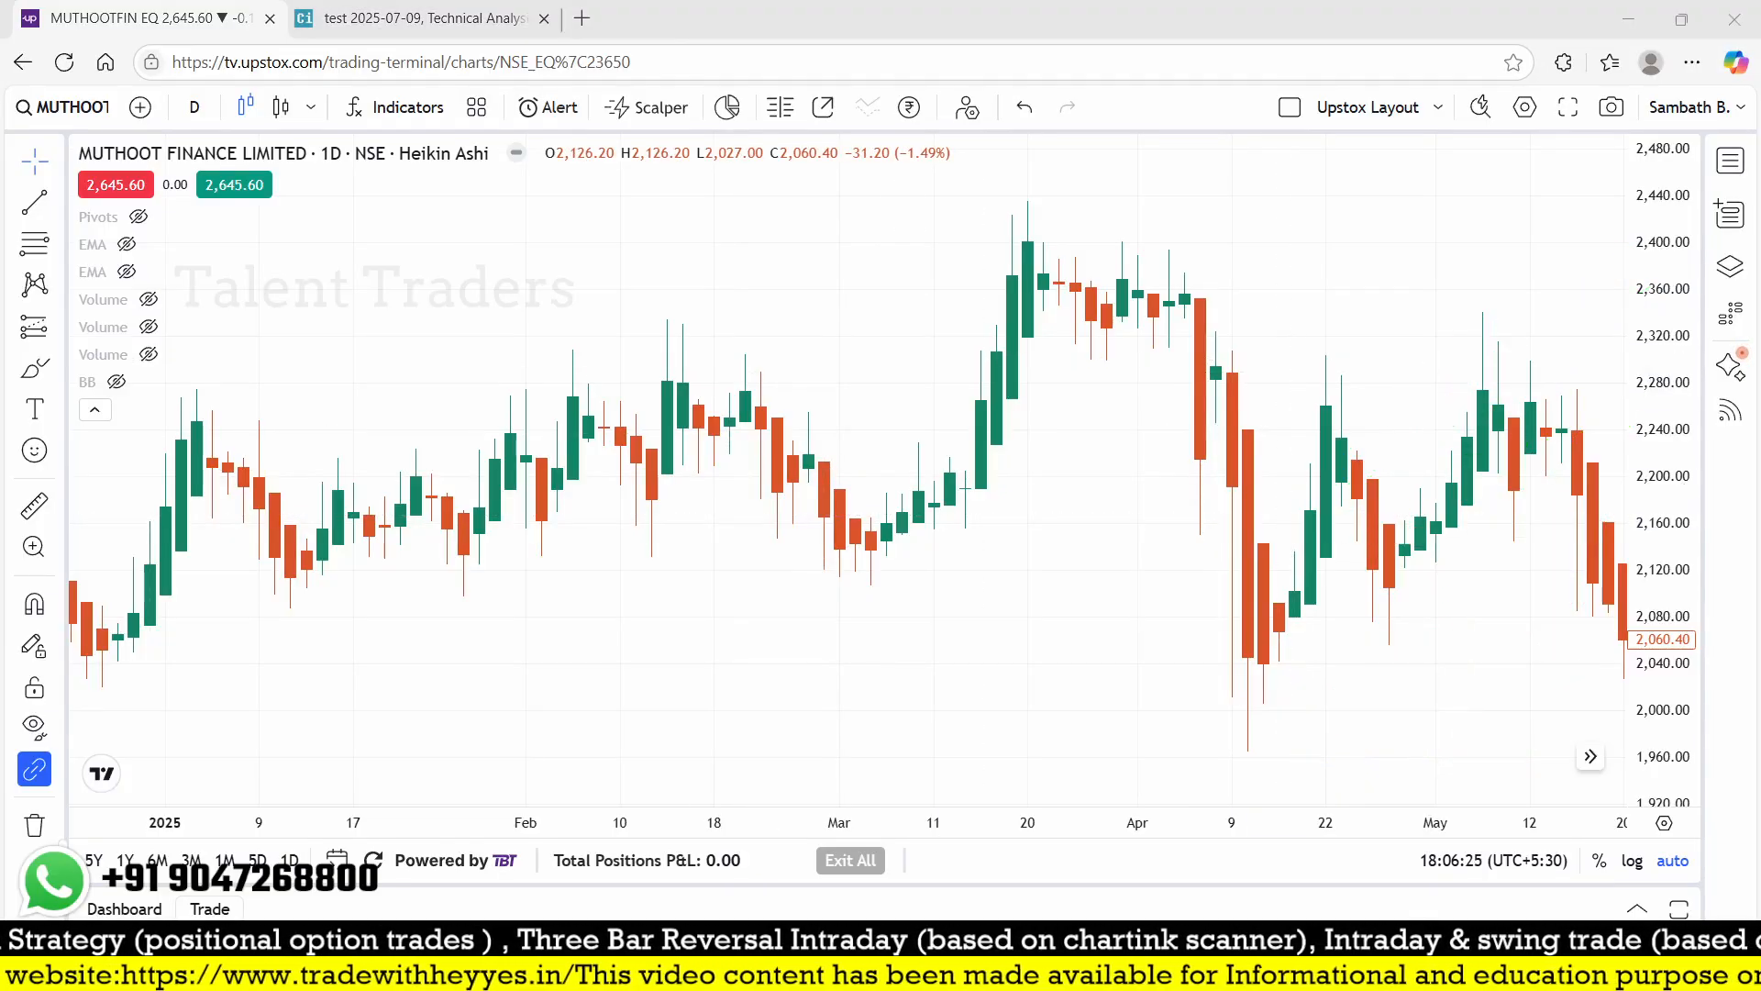
- Return to Chartink and save the edited three-filter scan under the name test 2025-07-09
click(418, 18)
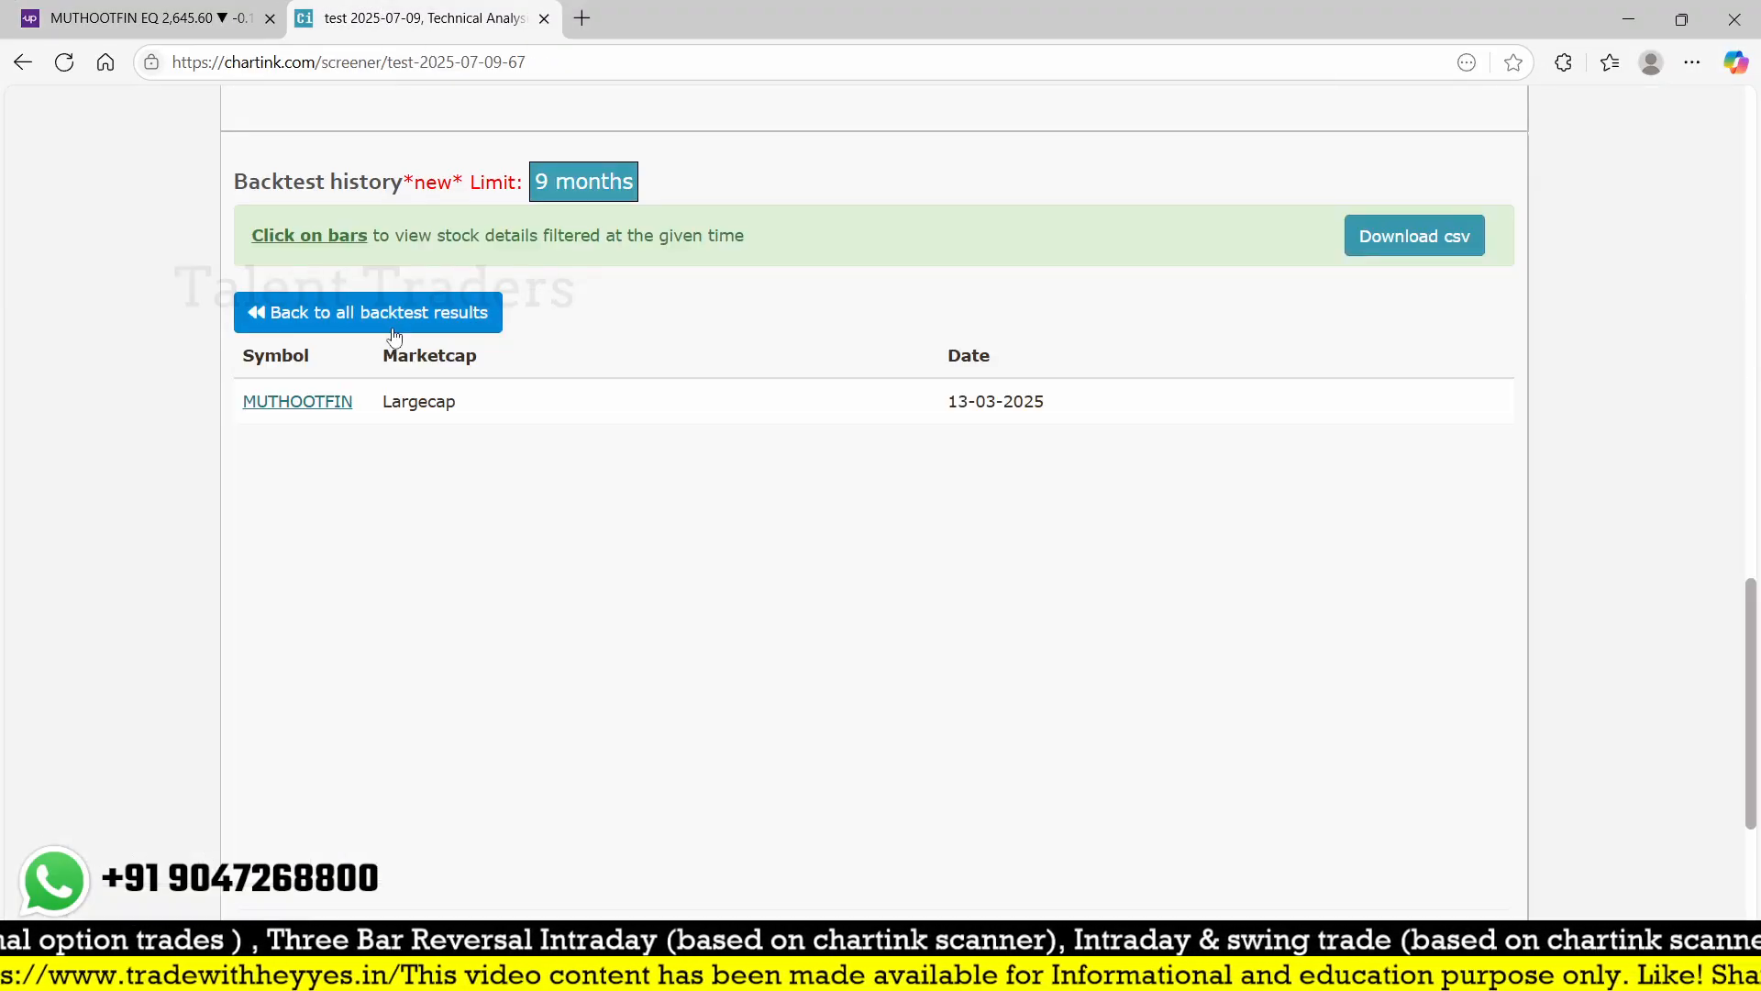
scroll(859, 394, up, 15)
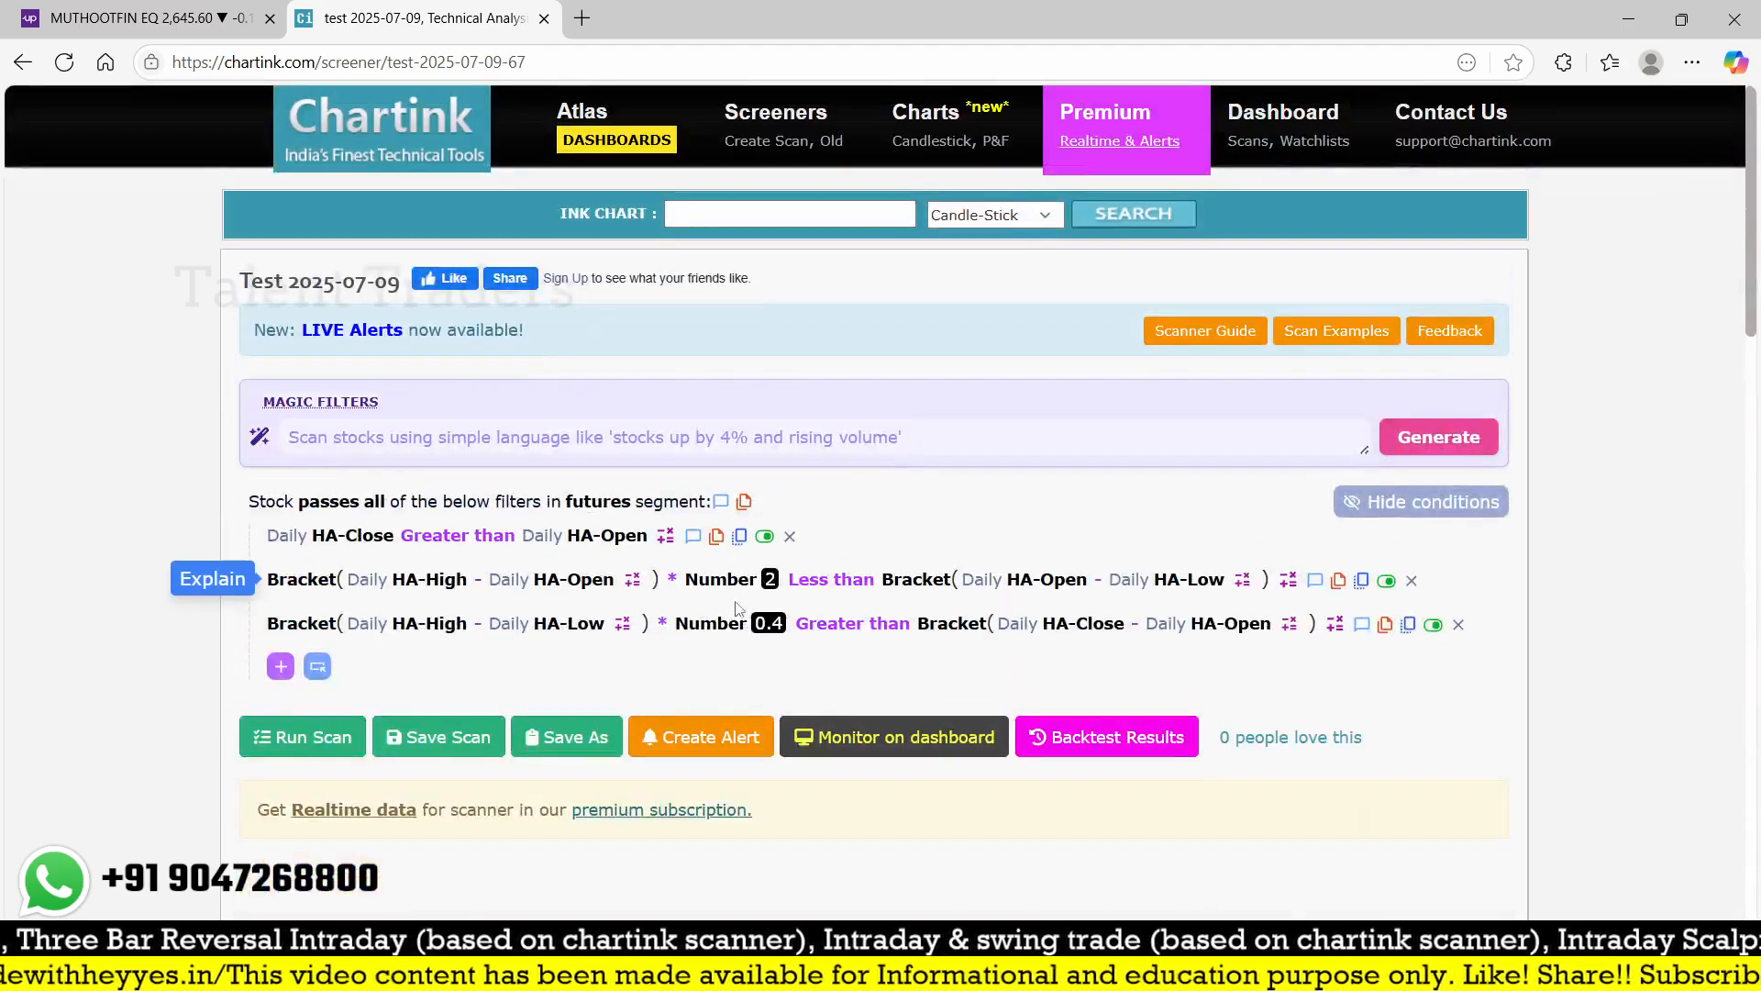
click(478, 737)
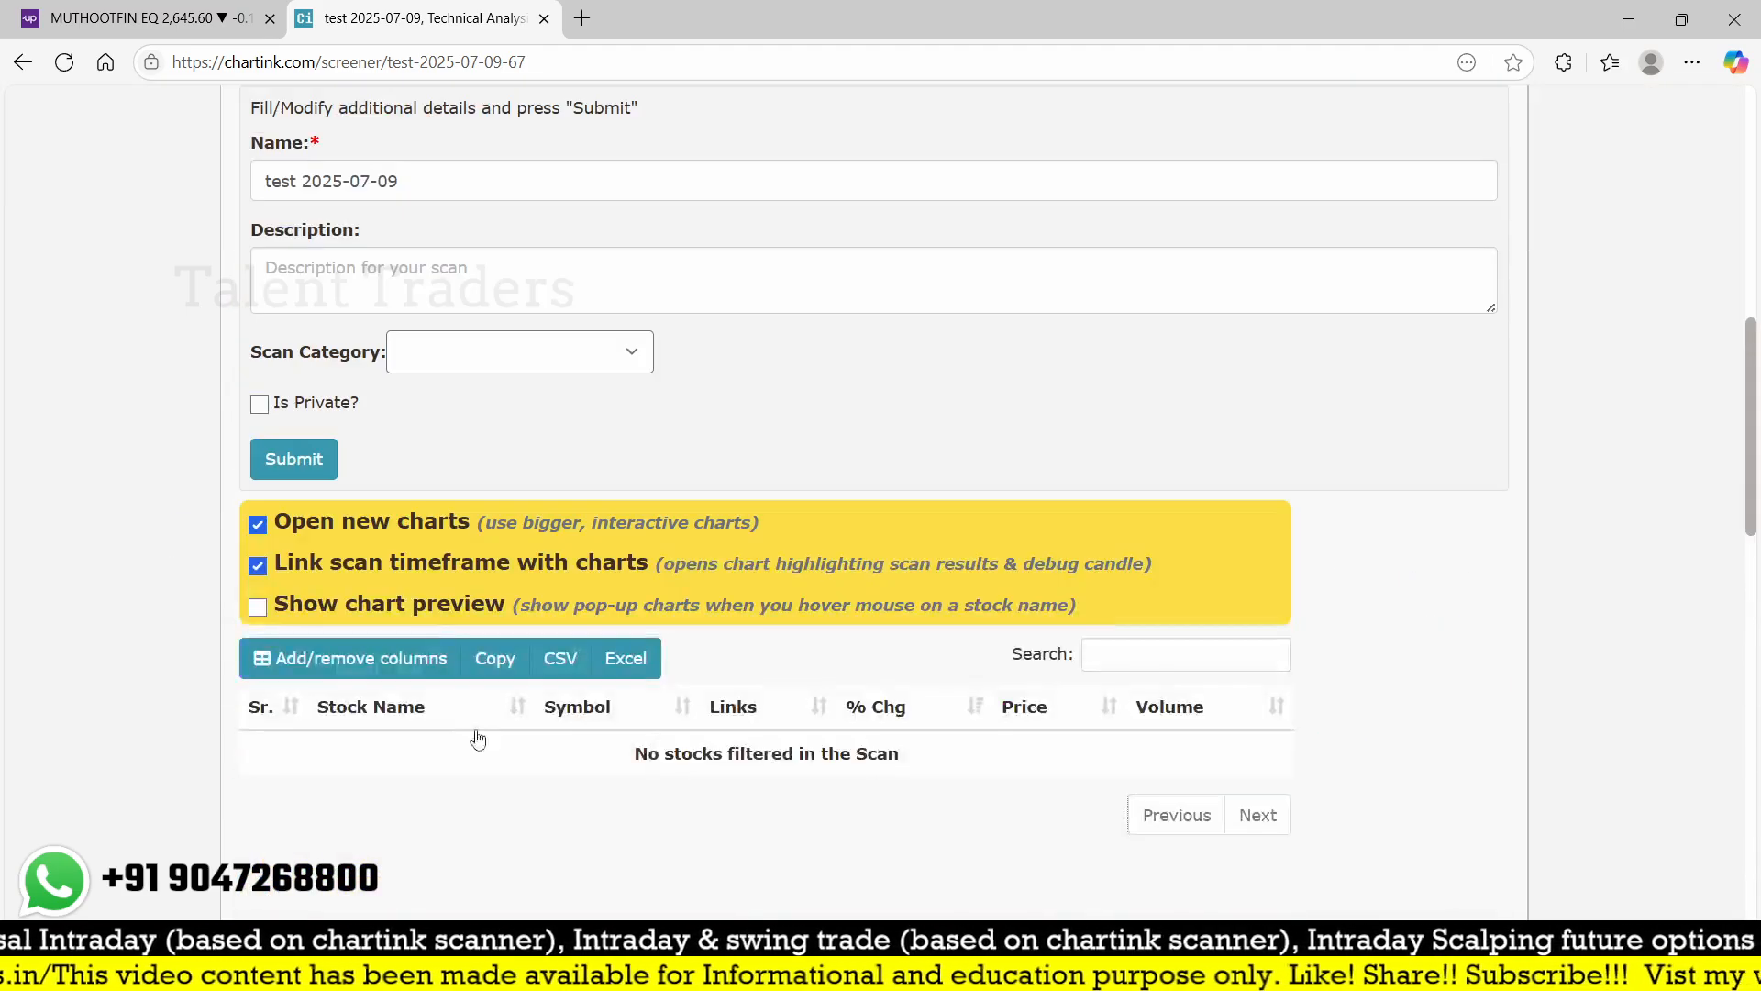
scroll(303, 275, up, 5)
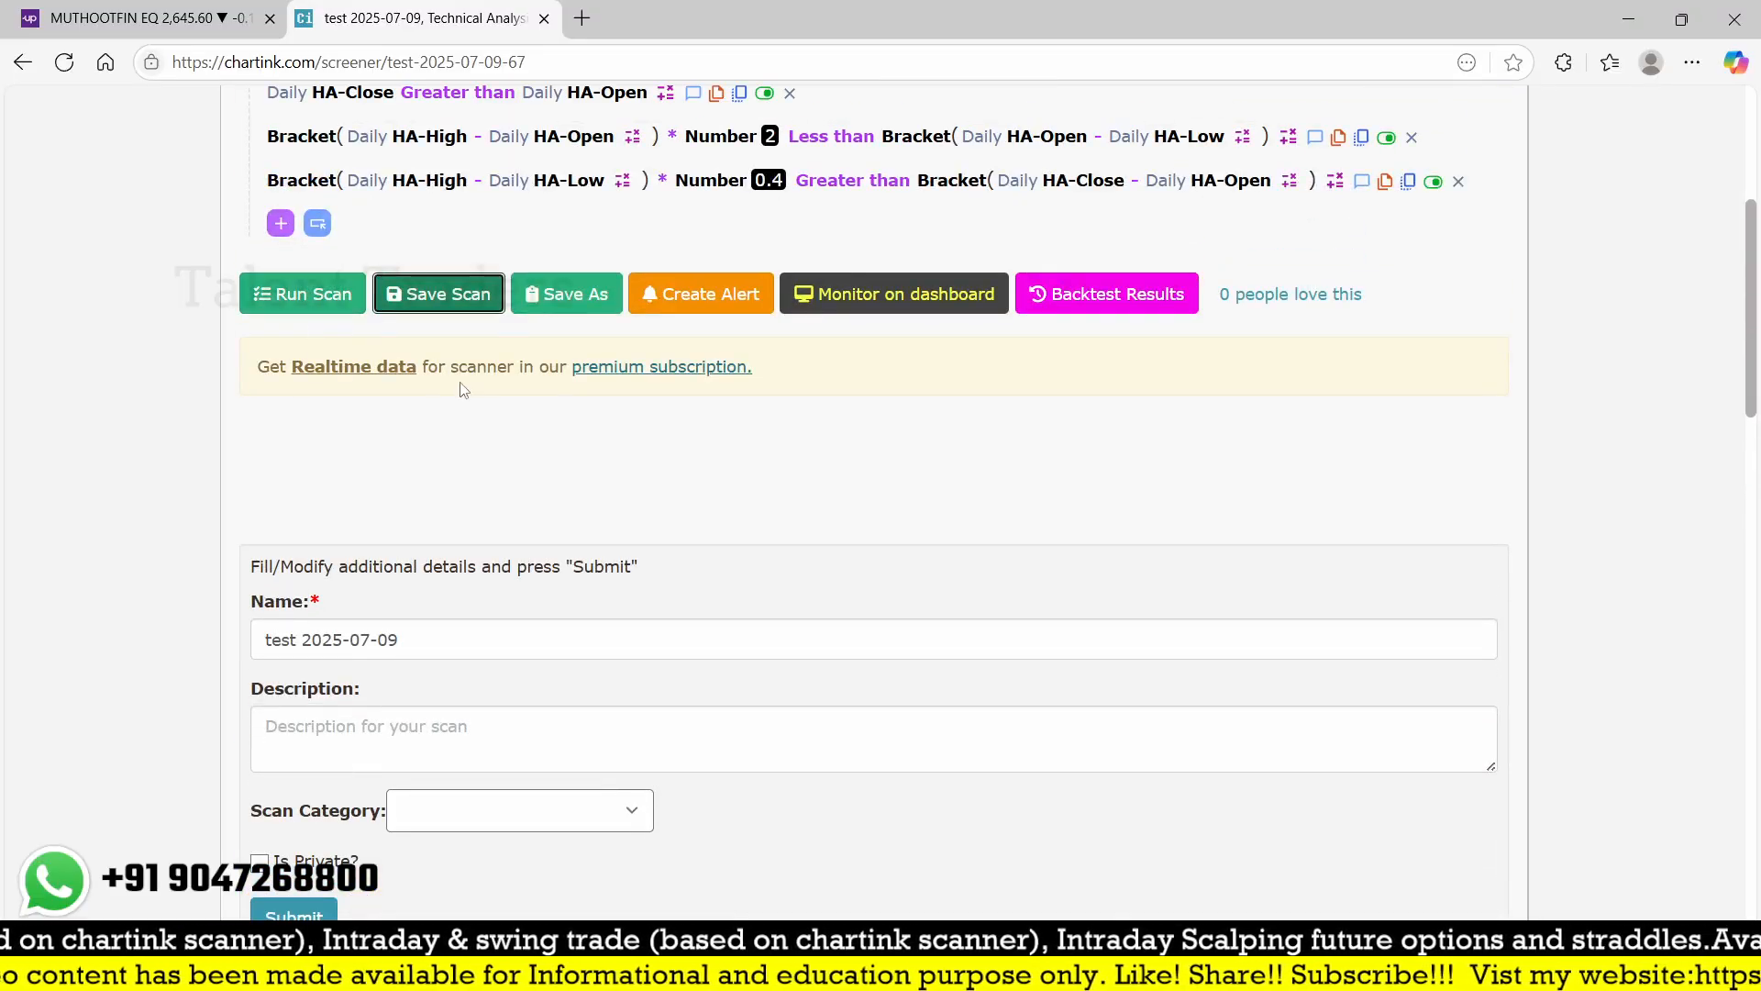
scroll(427, 469, up, 5)
scroll(428, 470, down, 4)
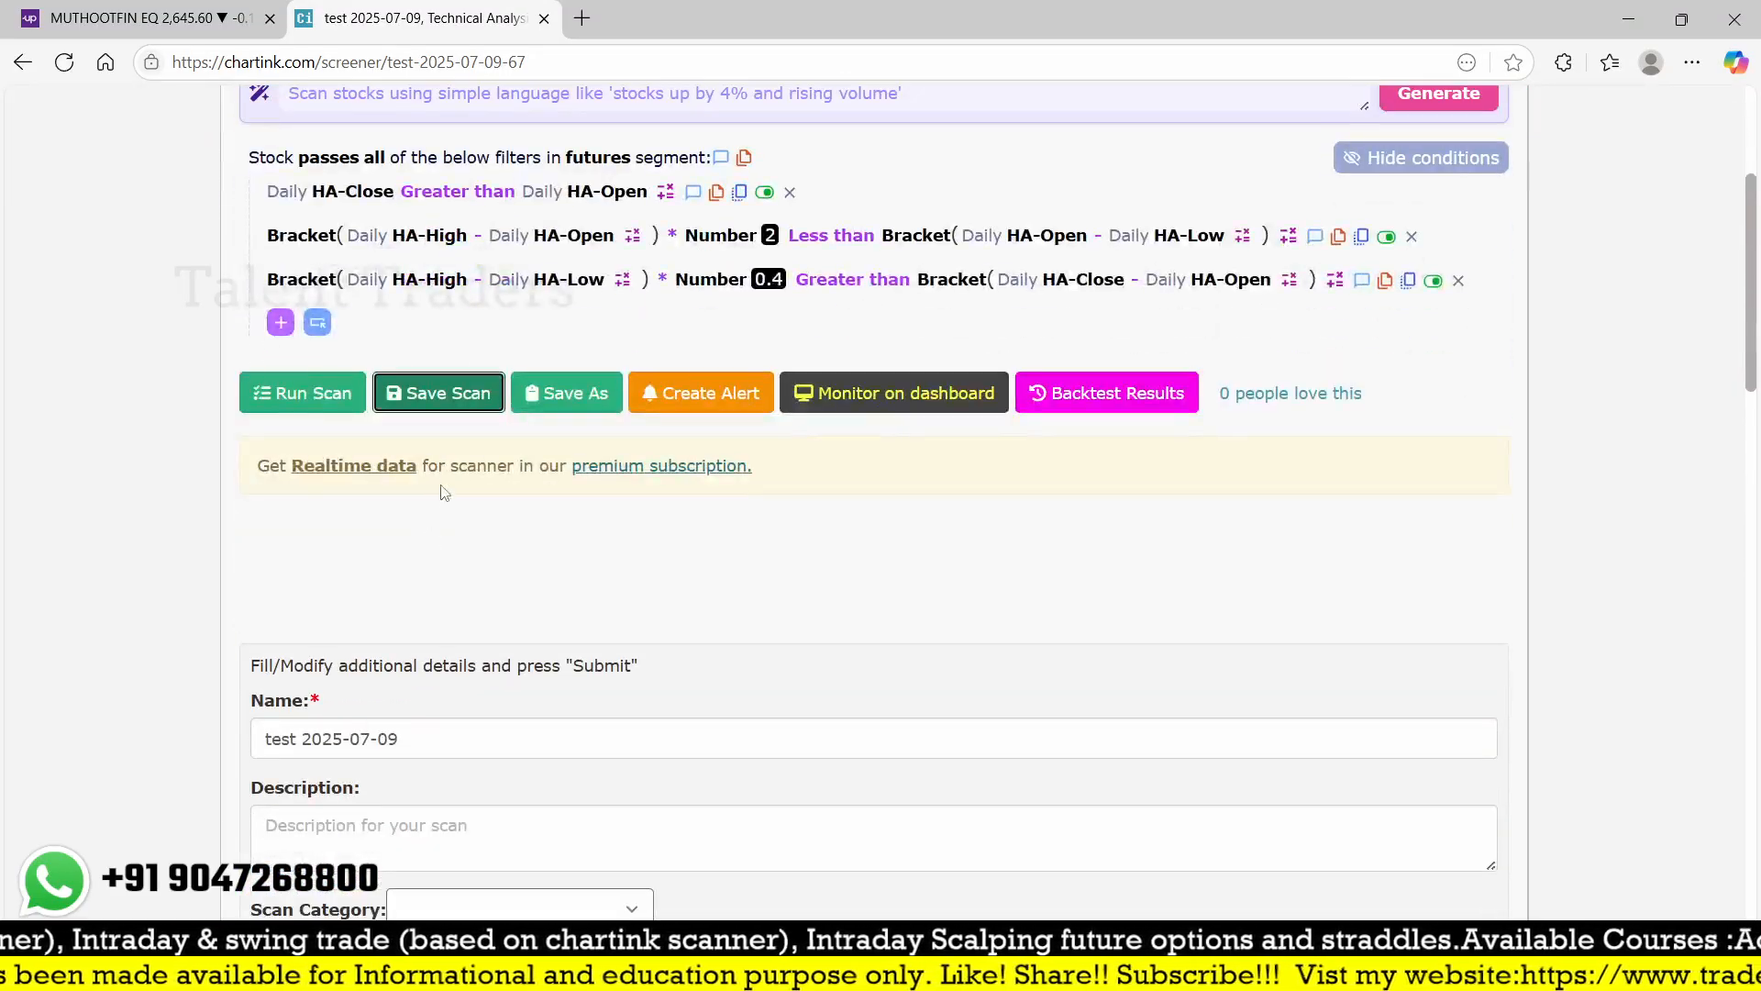
click(438, 393)
click(287, 456)
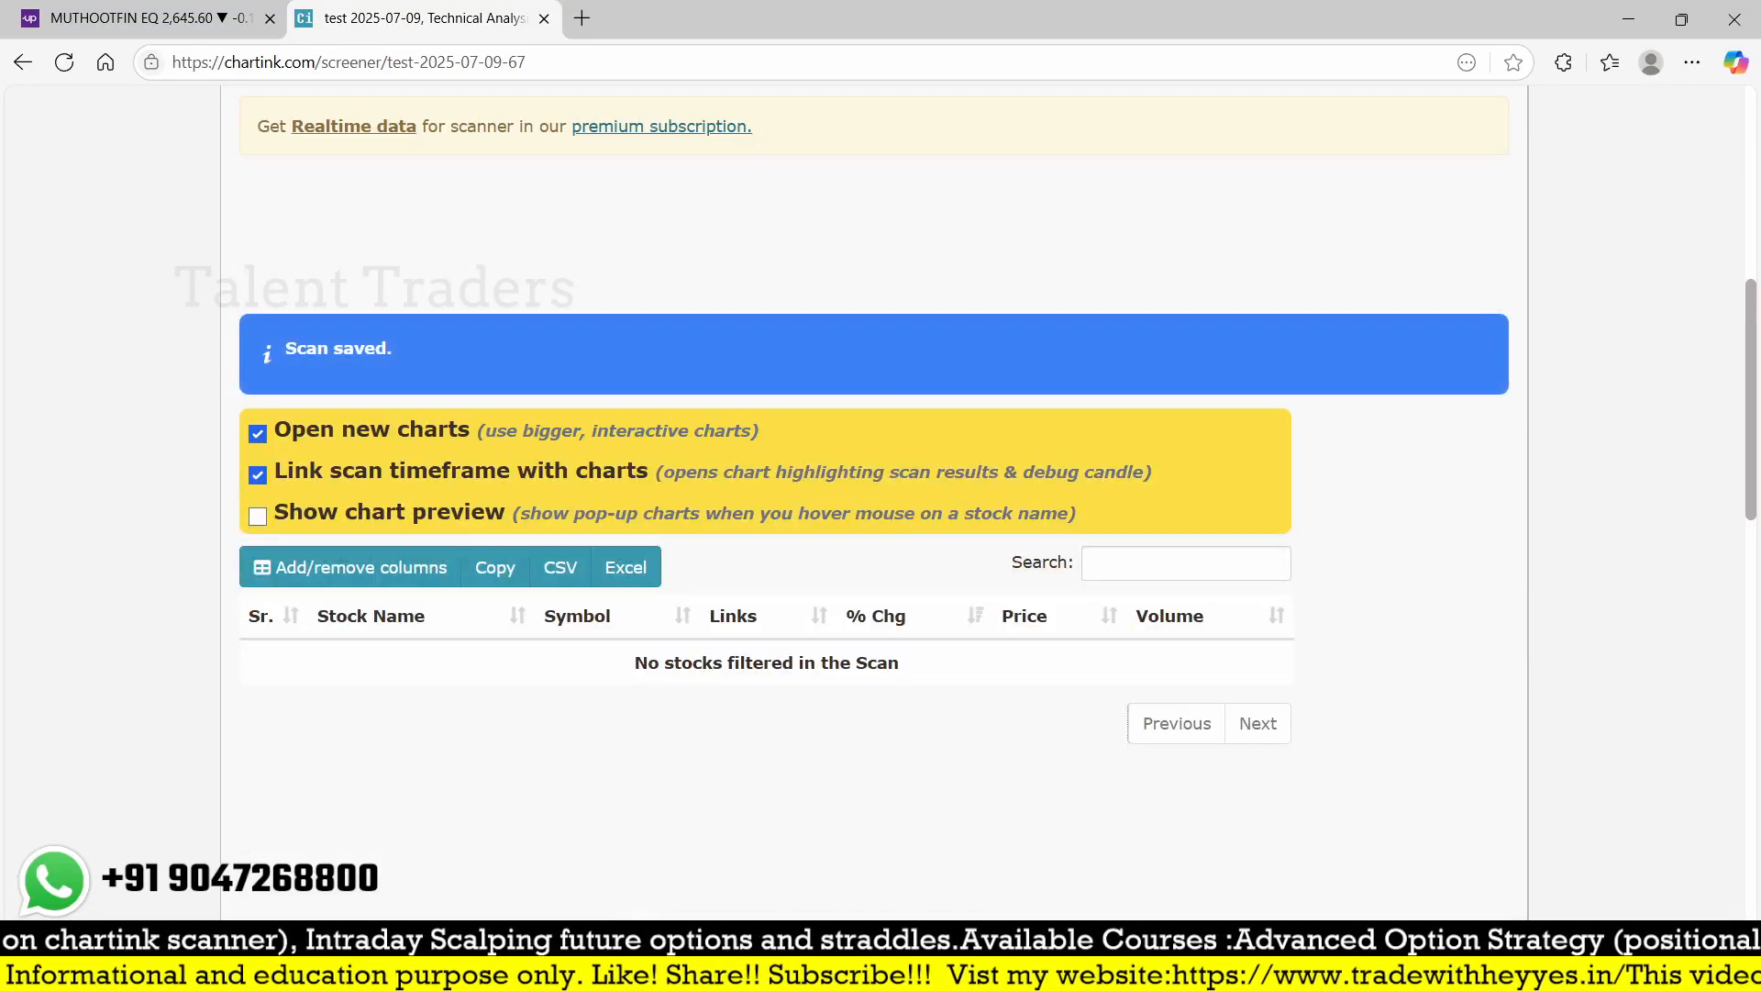
scroll(1132, 444, up, 6)
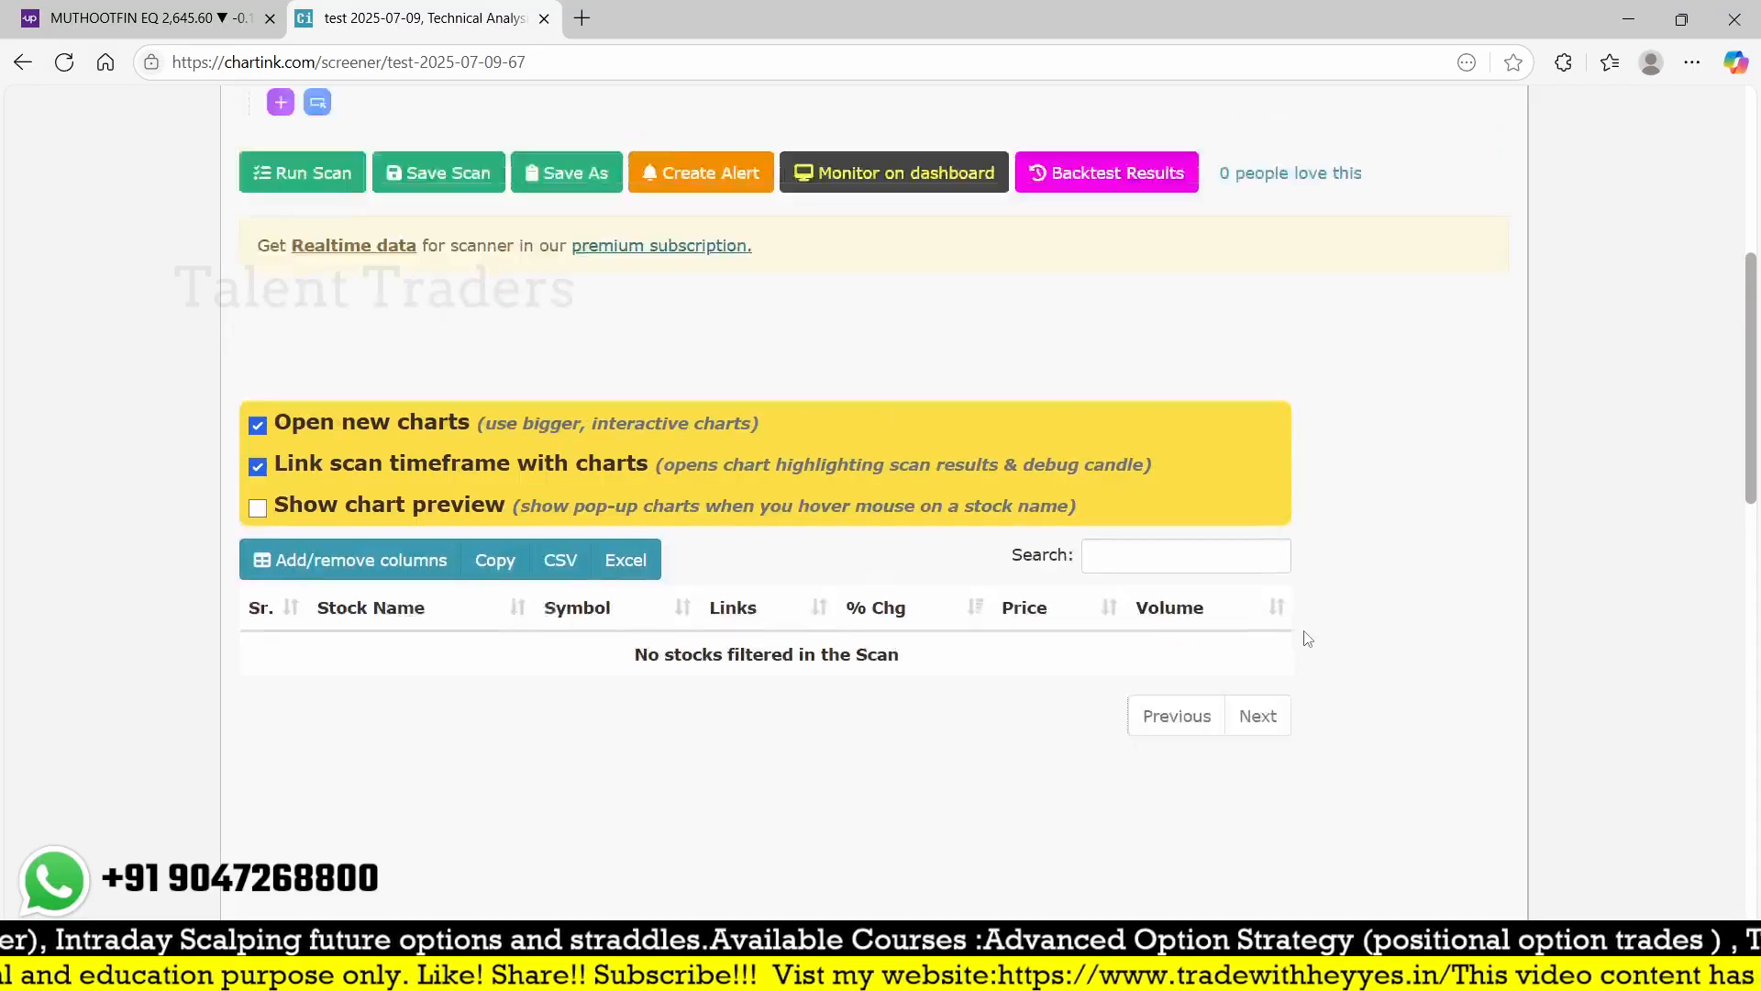